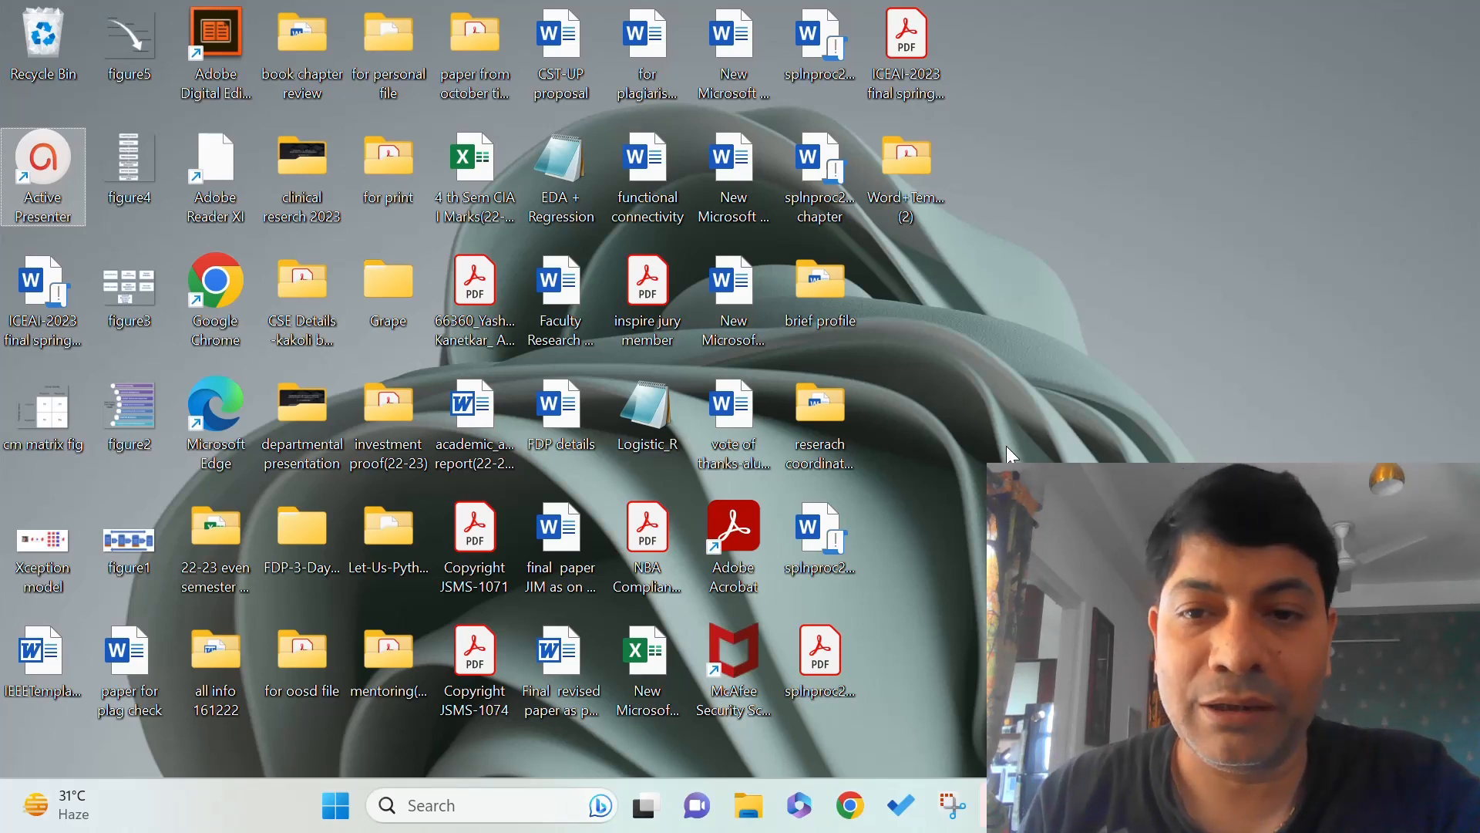
Google 'template for springer conference' in Chrome and open Springer's Conference Proceedings Word Template page.
left_click(852, 799)
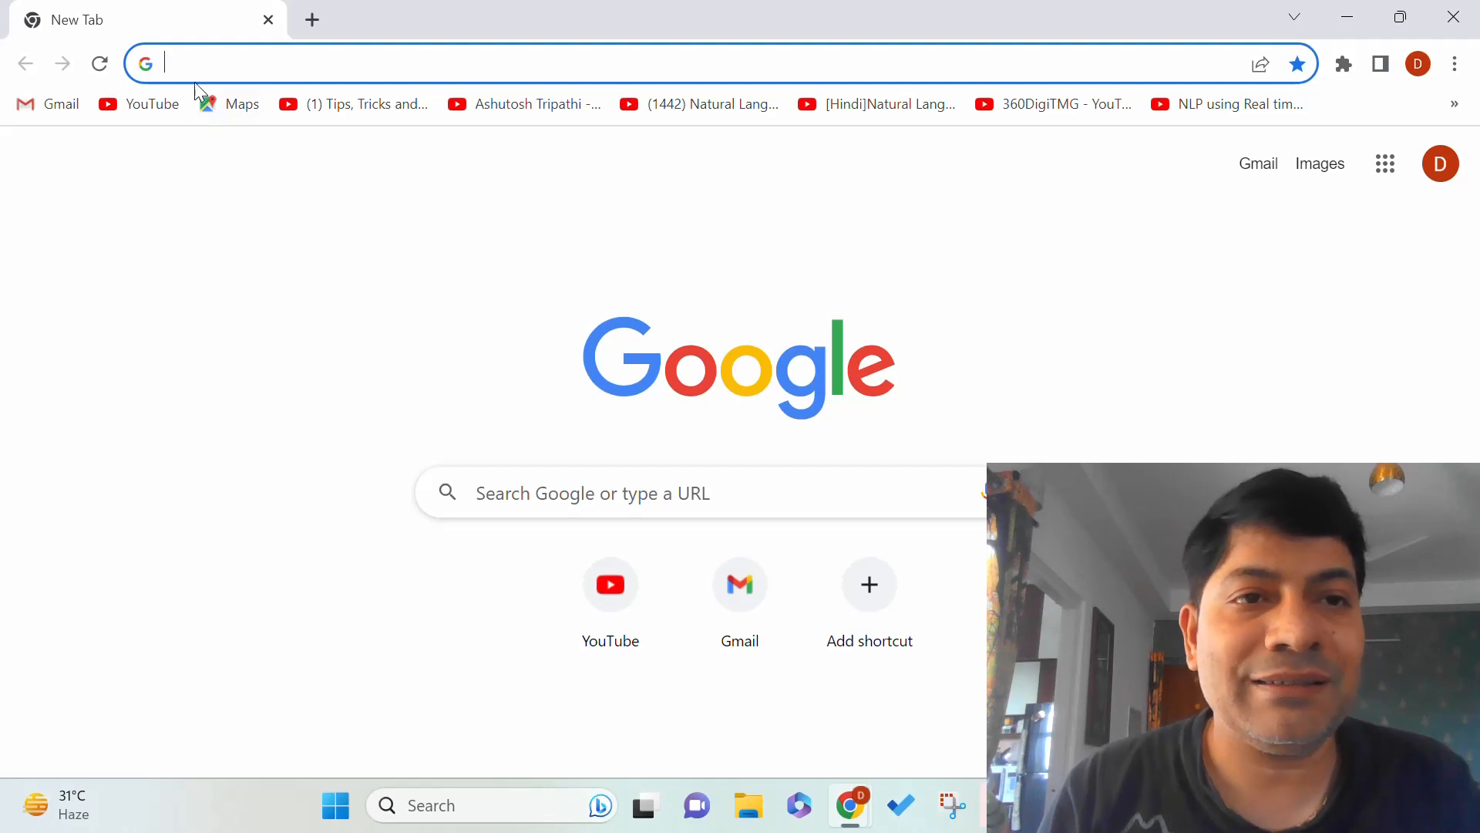
left_click(479, 474)
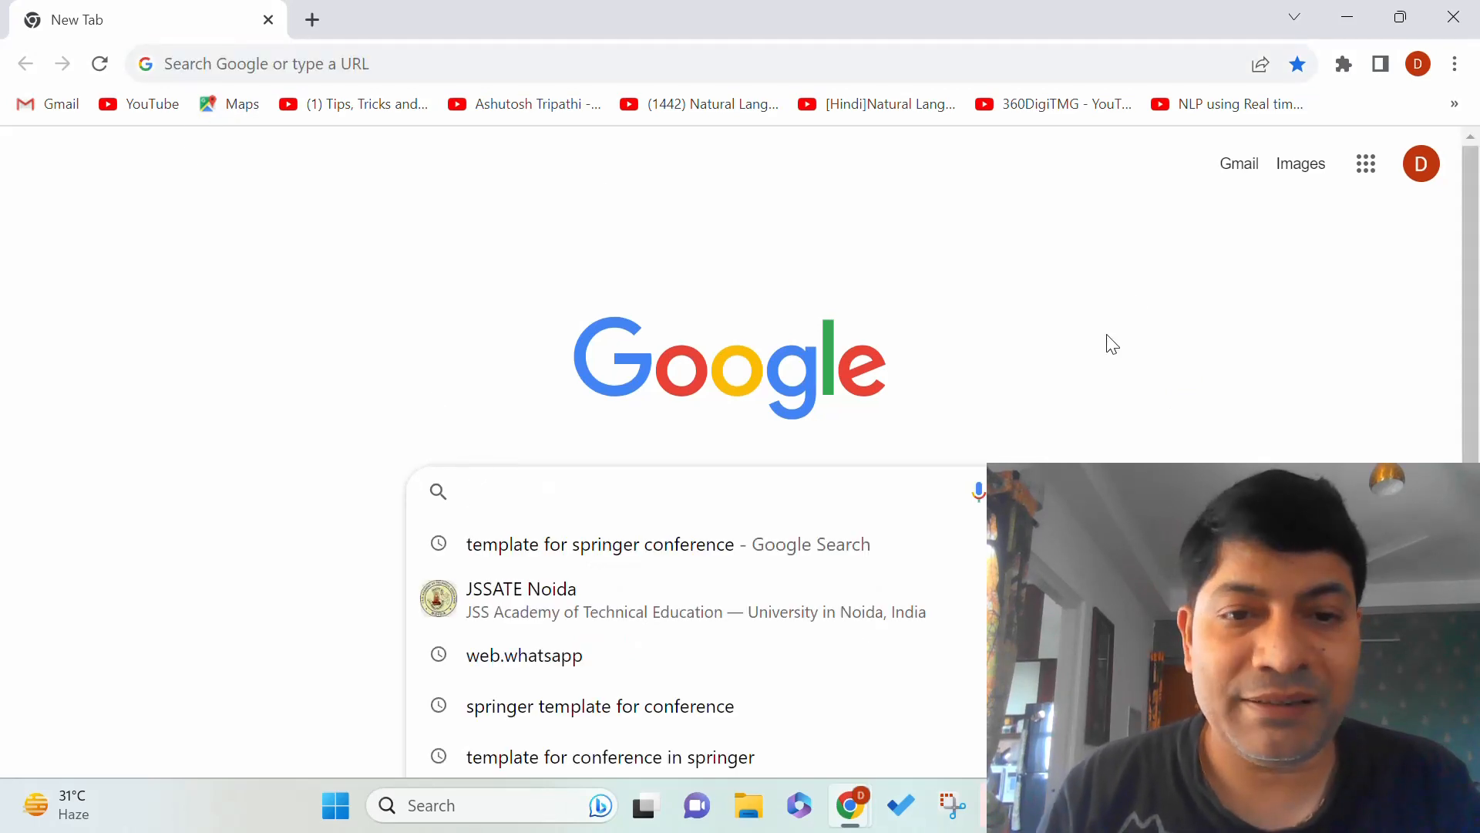
key("Down")
key("Return")
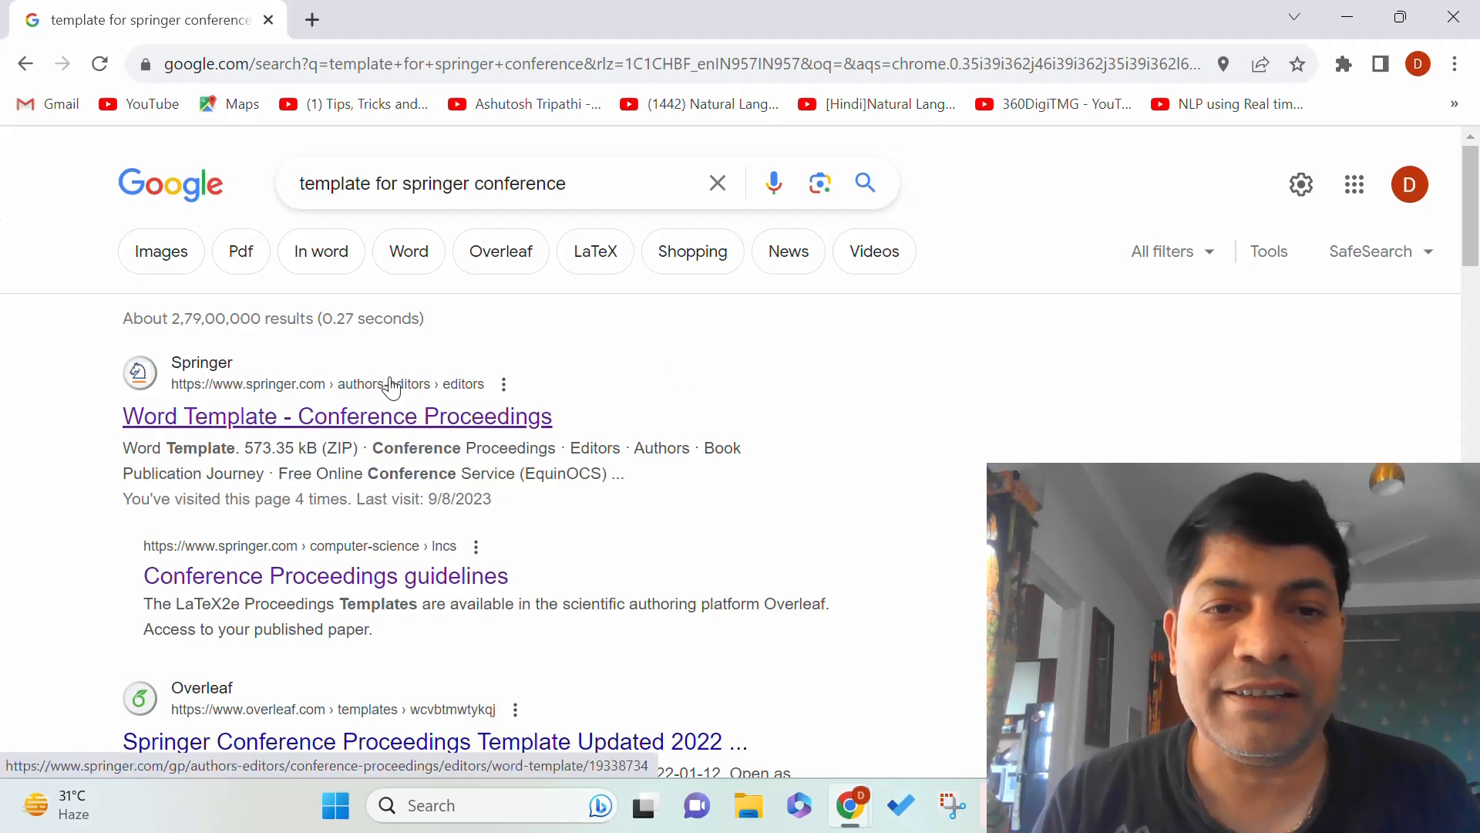
left_click(333, 420)
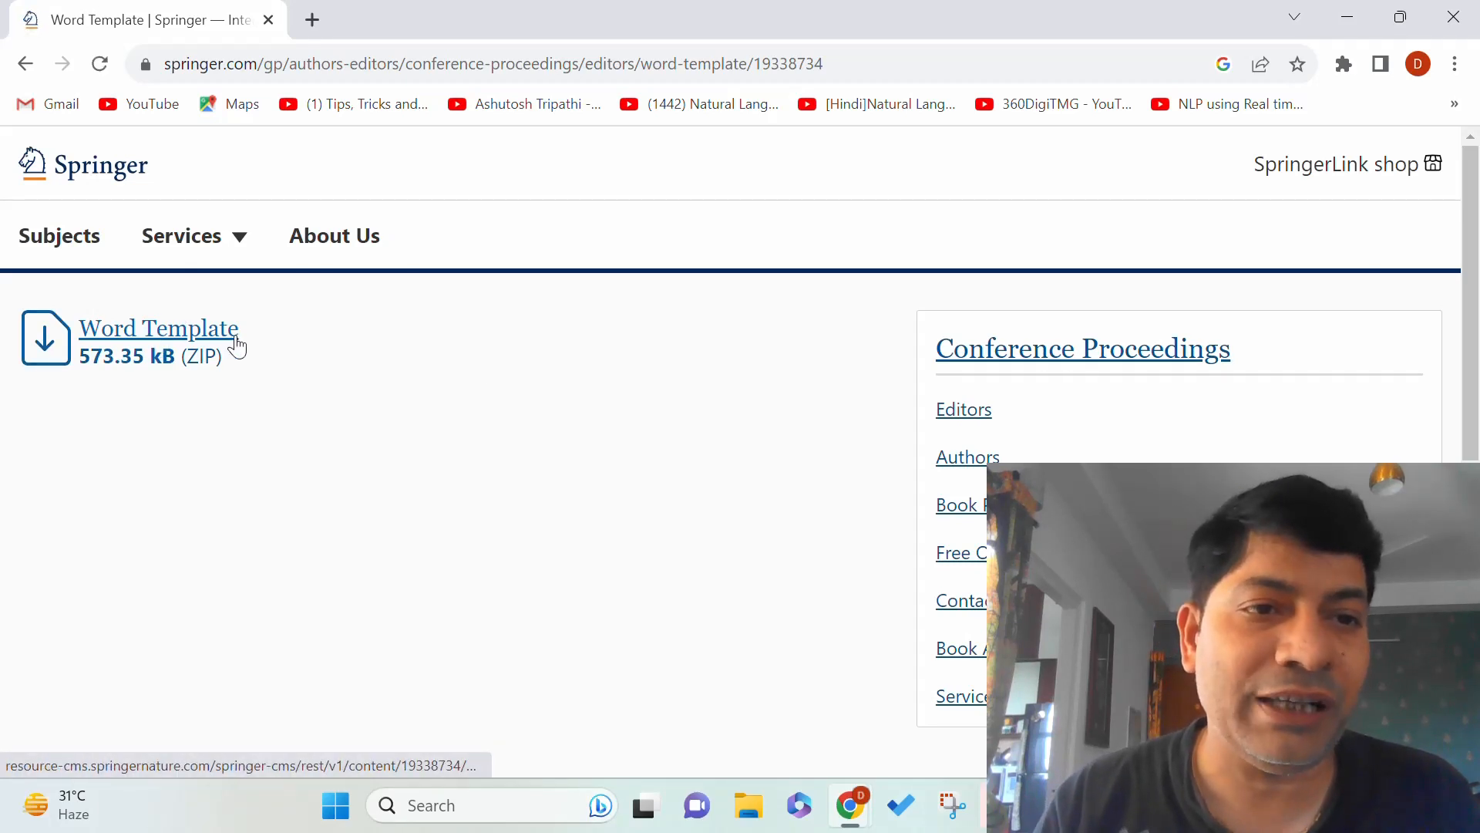
Download the Word Template ZIP as Word+Template (4).zip and show it in its folder.
left_click(146, 342)
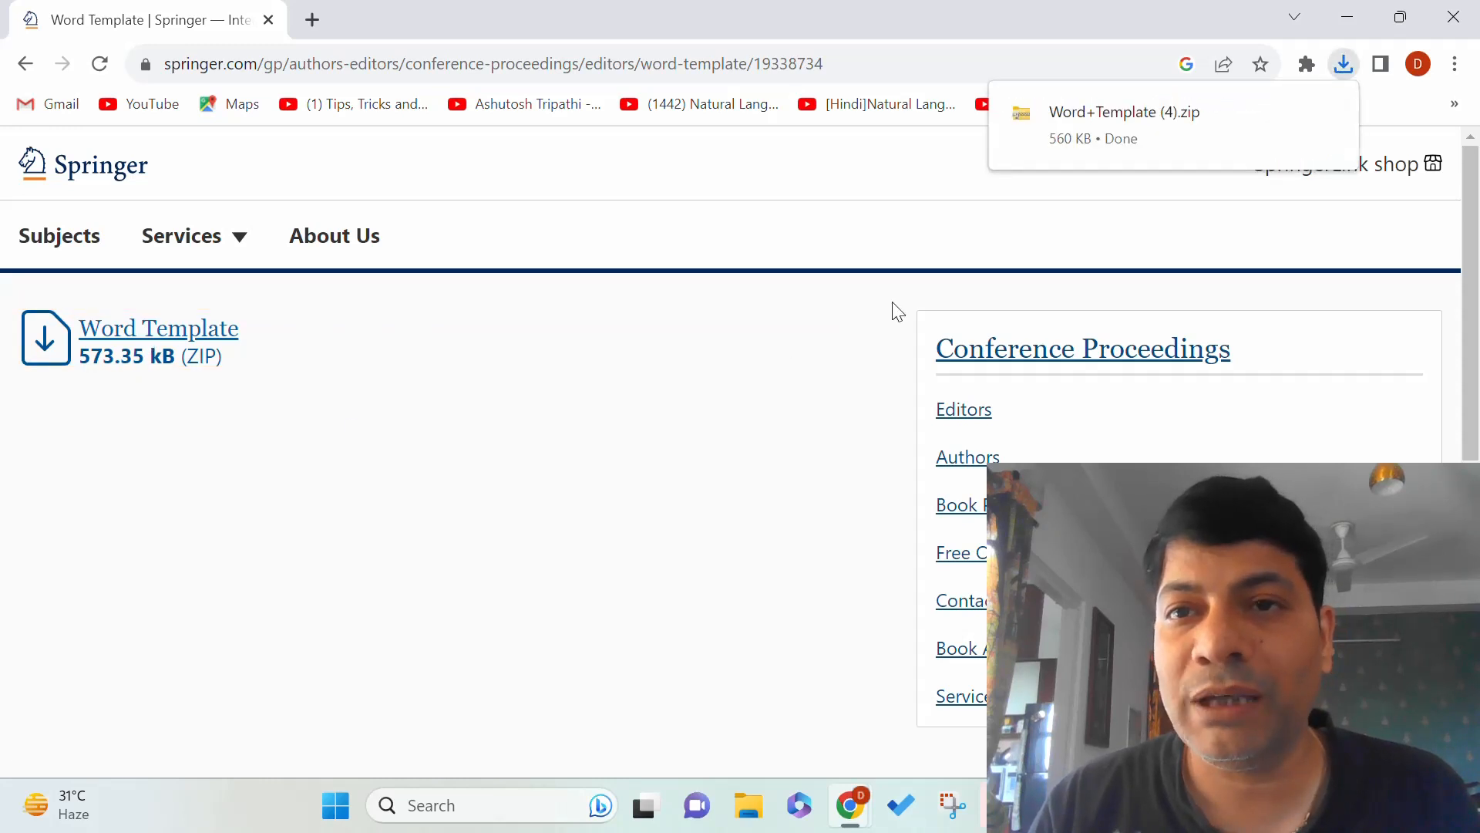
mouse_move(1178, 95)
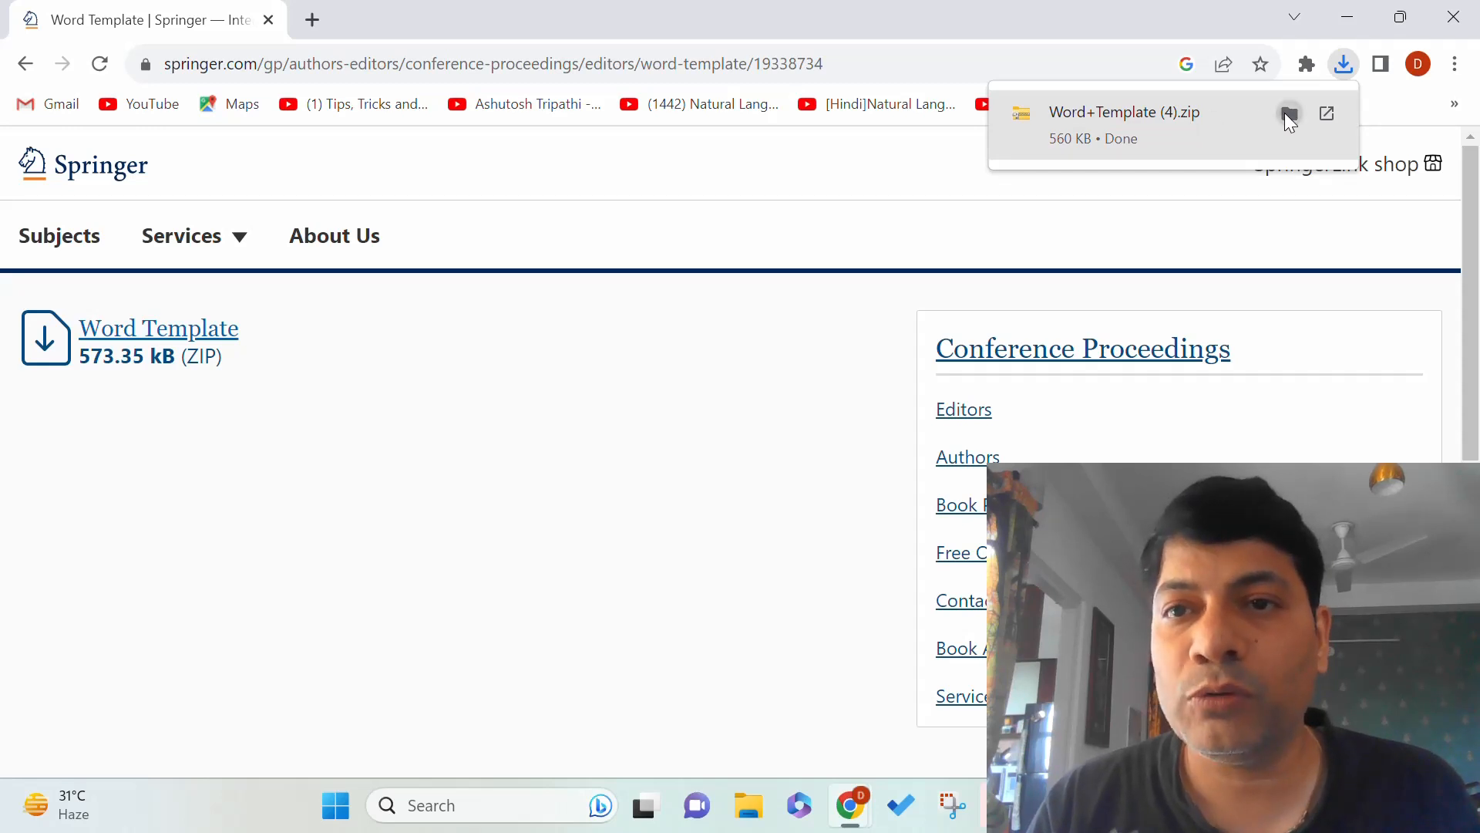
left_click(1287, 114)
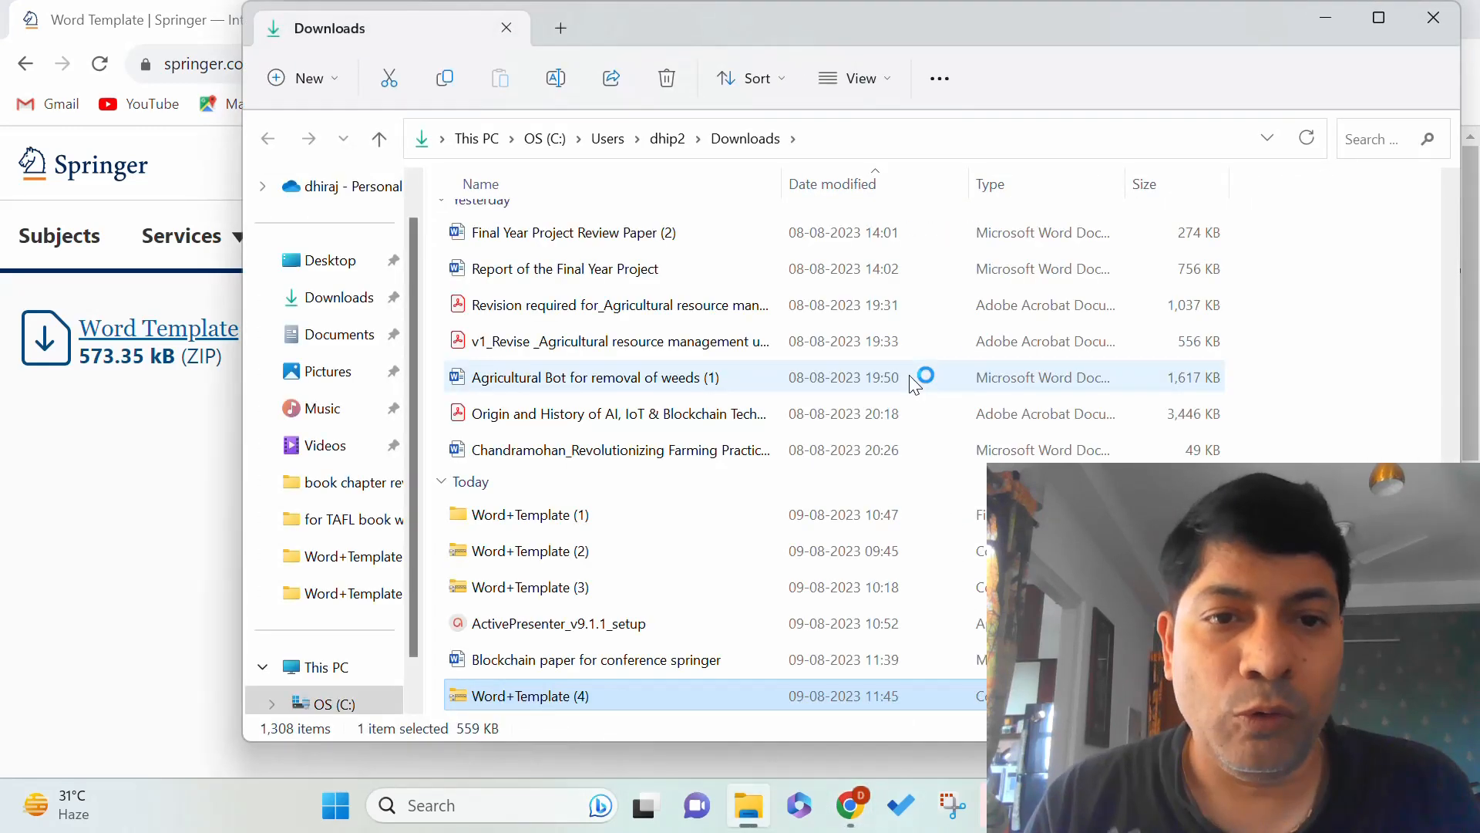
Extract Word+Template (4).zip into the suggested Word+Template (4) folder in Downloads.
right_click(478, 698)
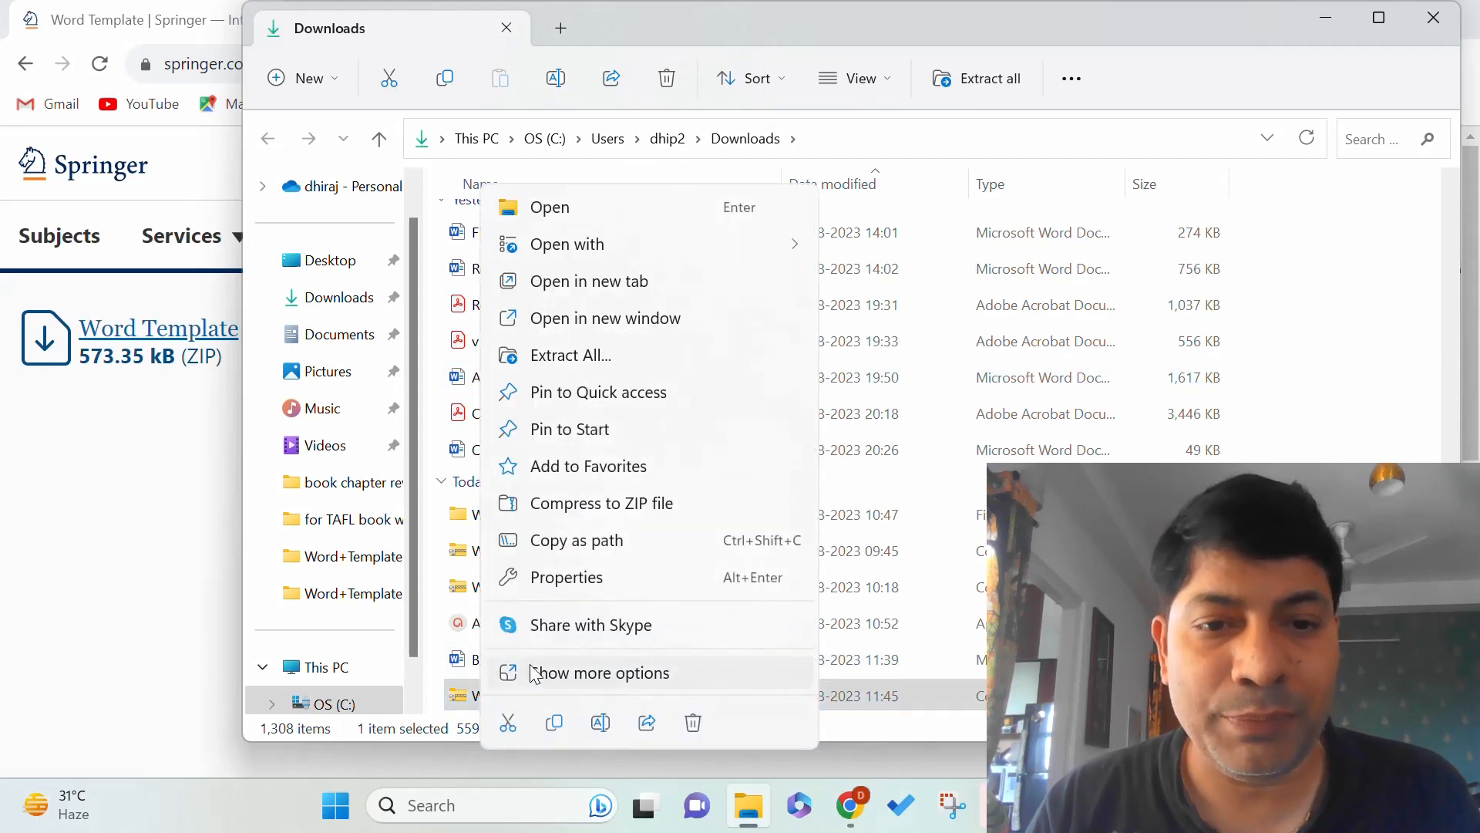
left_click(623, 357)
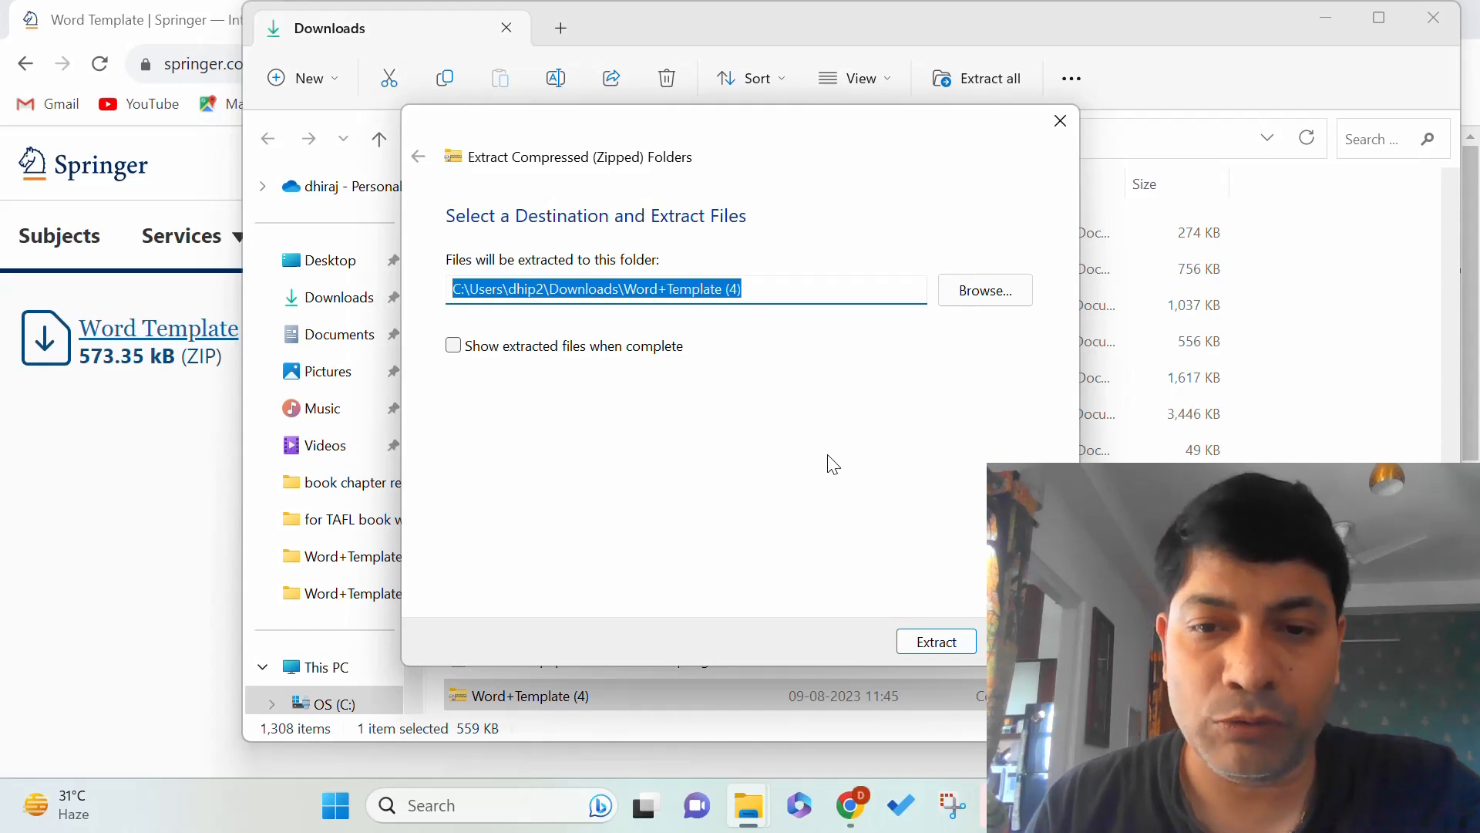
left_click(939, 646)
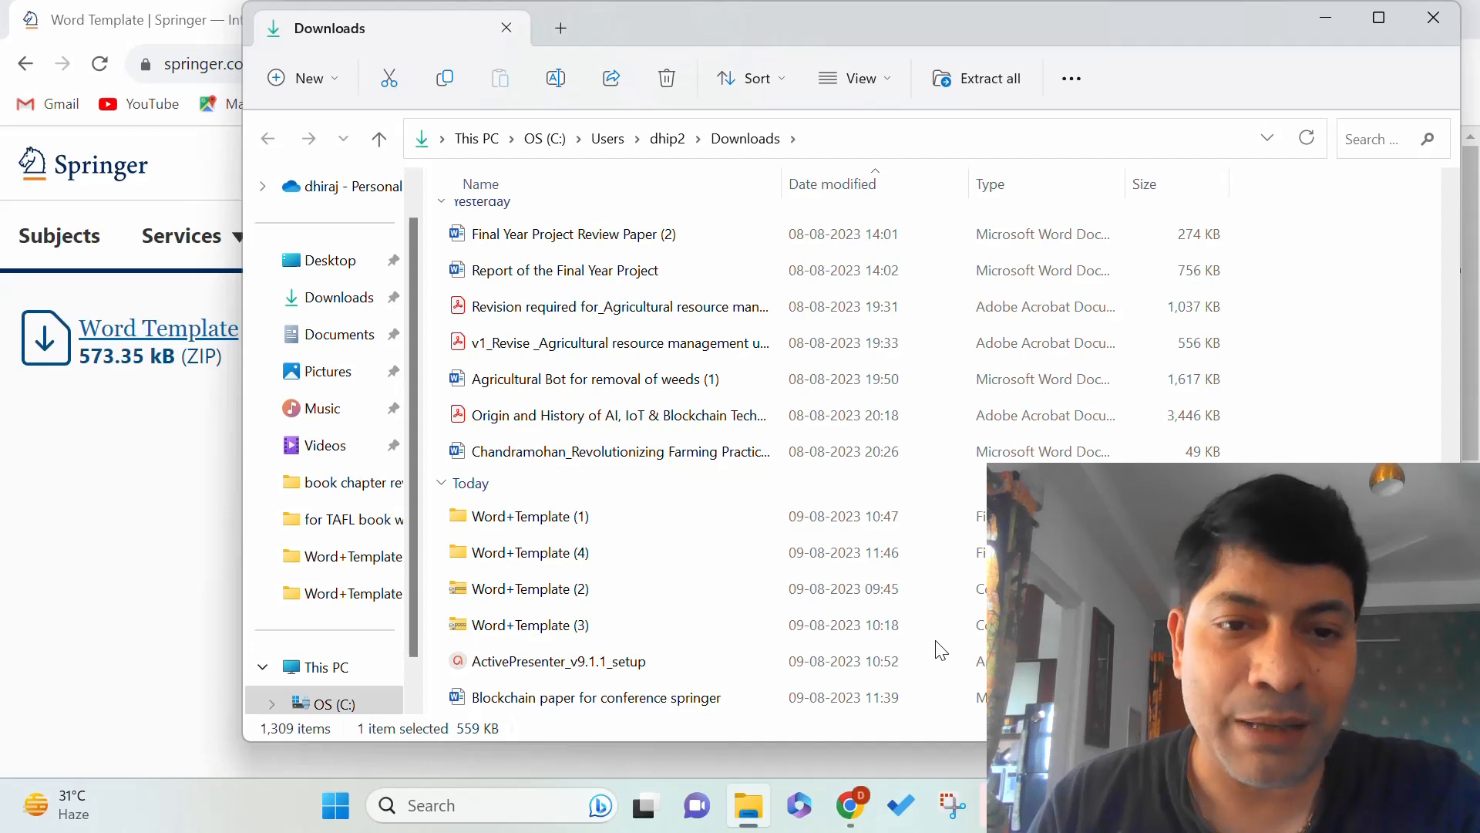
Open the Word+Template (4) folder to see the PDF guides and splnproc templates.
double_click(473, 557)
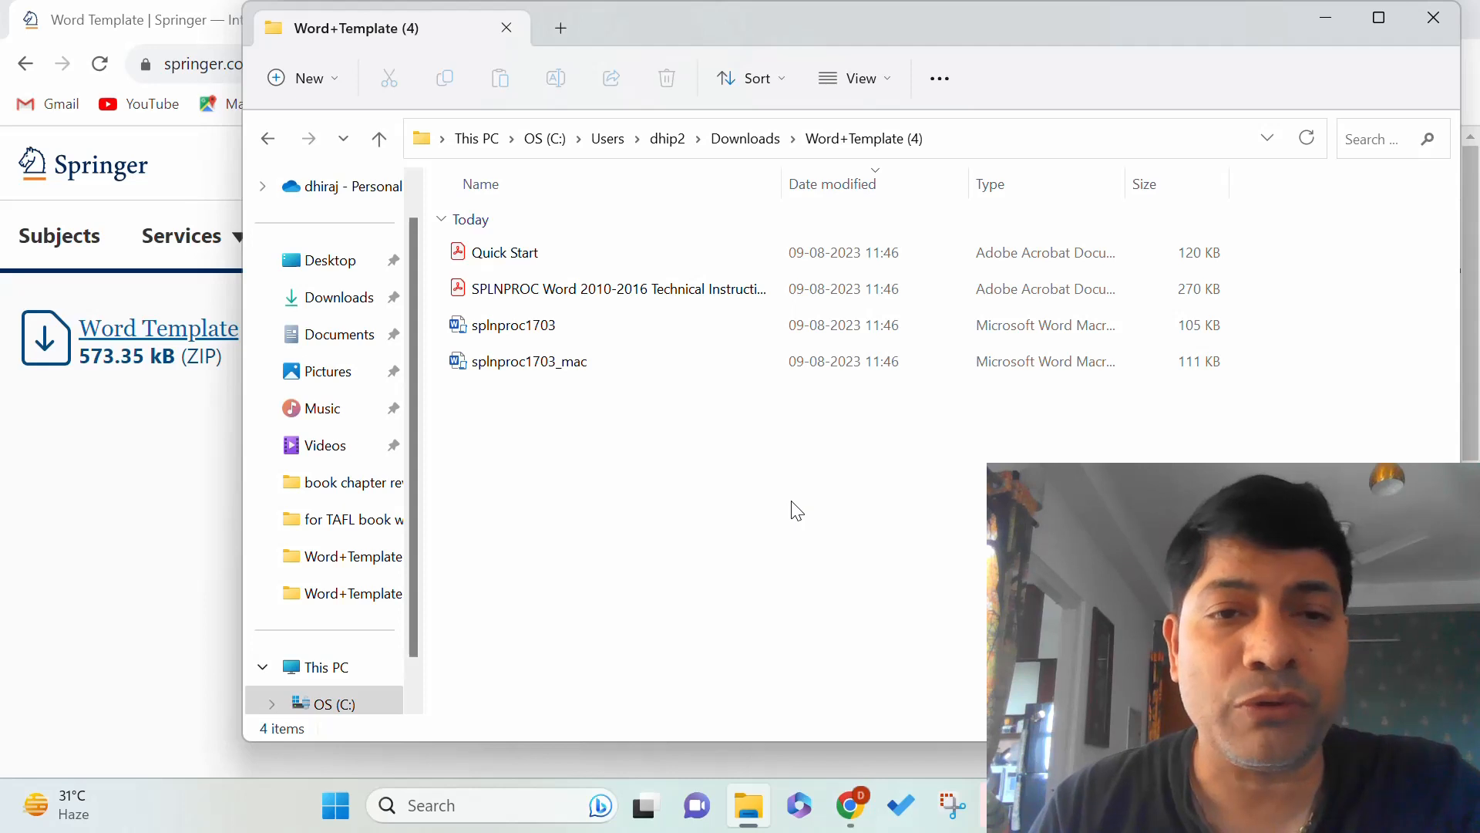
Open splnproc1703 in Word, enable editing, then close the document.
double_click(546, 329)
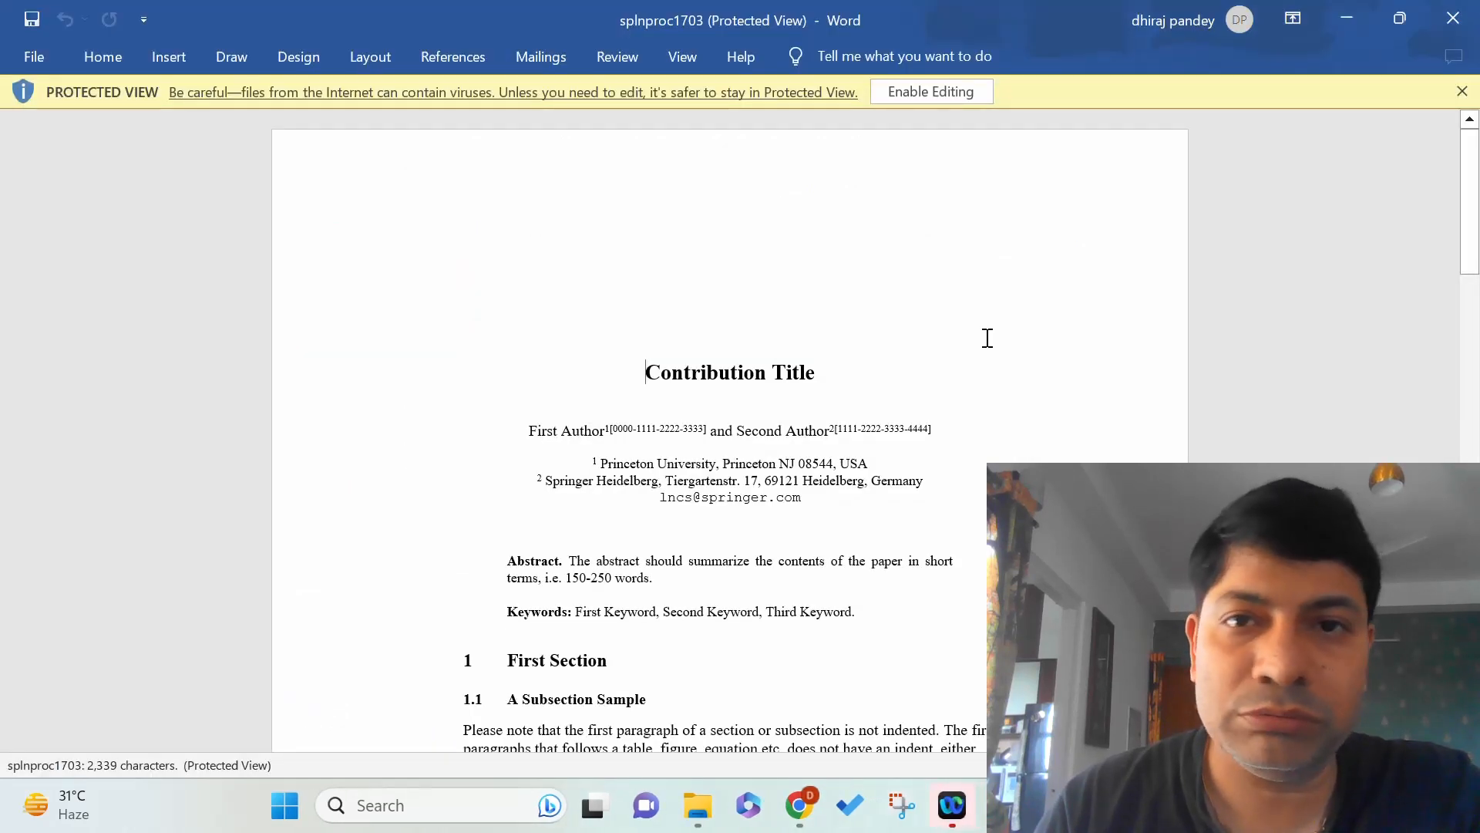
left_click(959, 91)
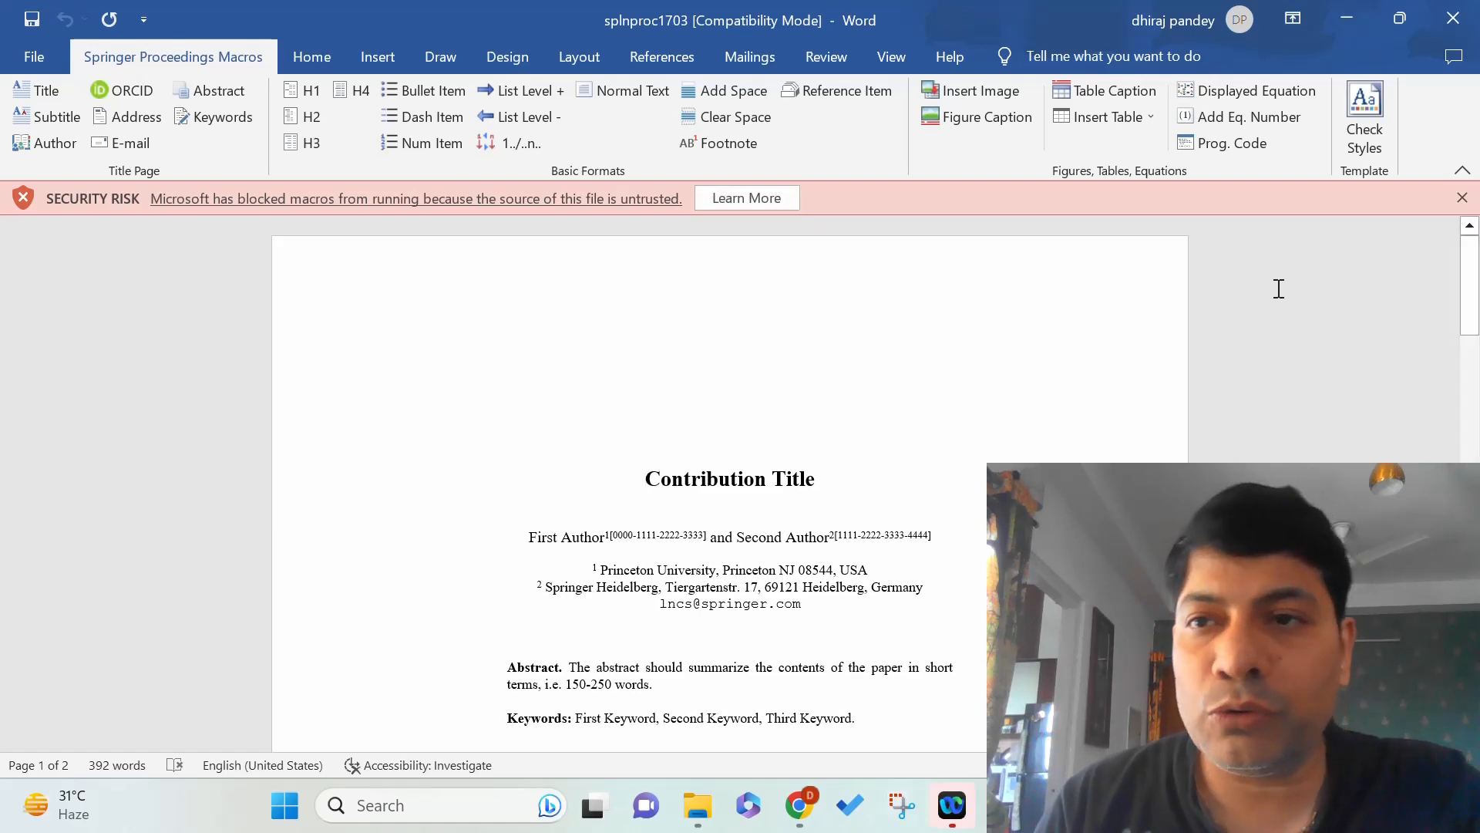
left_click(1453, 23)
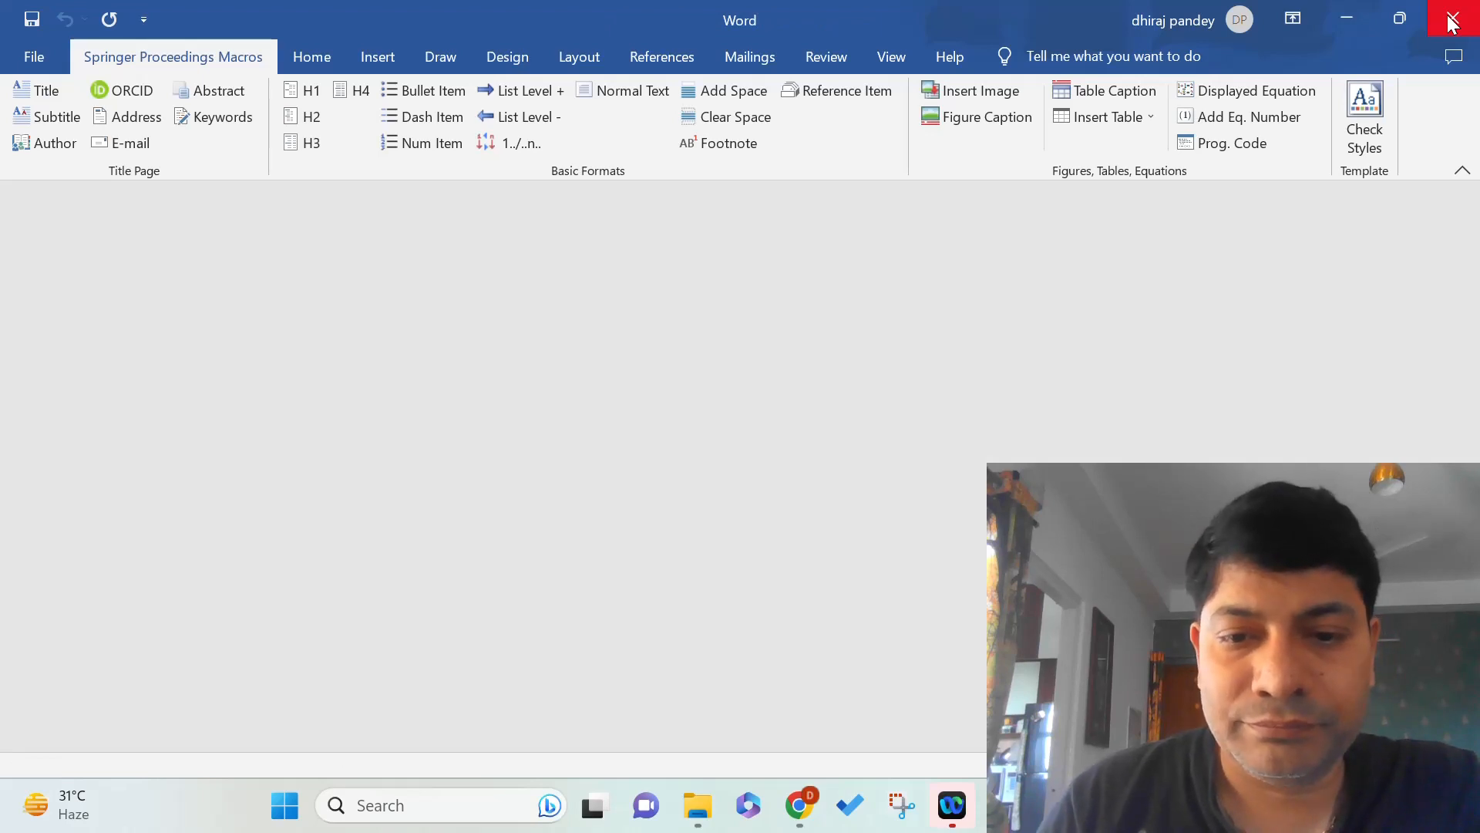
Tick Unblock in the splnproc1703 file's Properties and apply the change.
left_click(704, 818)
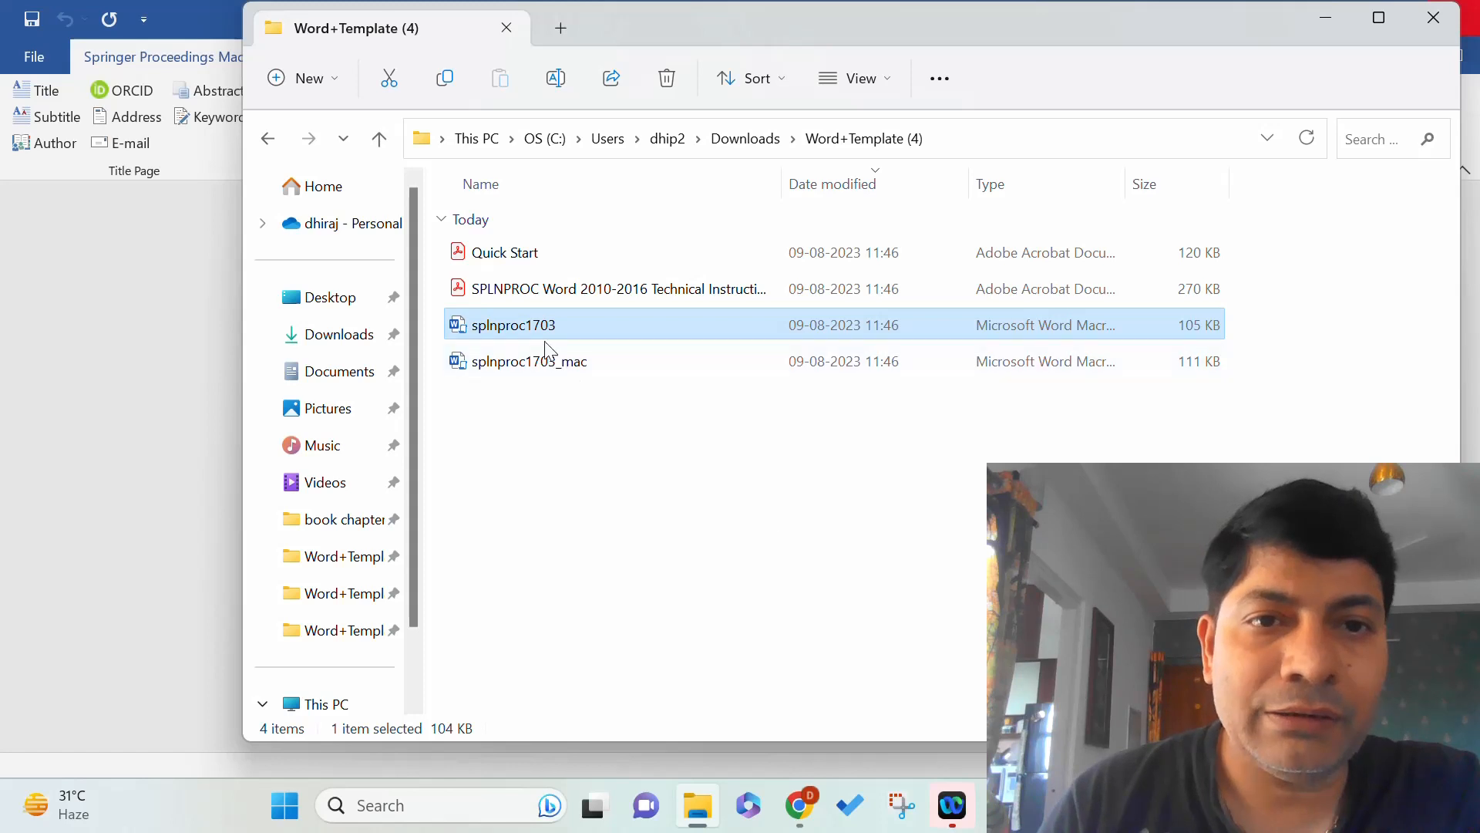
right_click(534, 332)
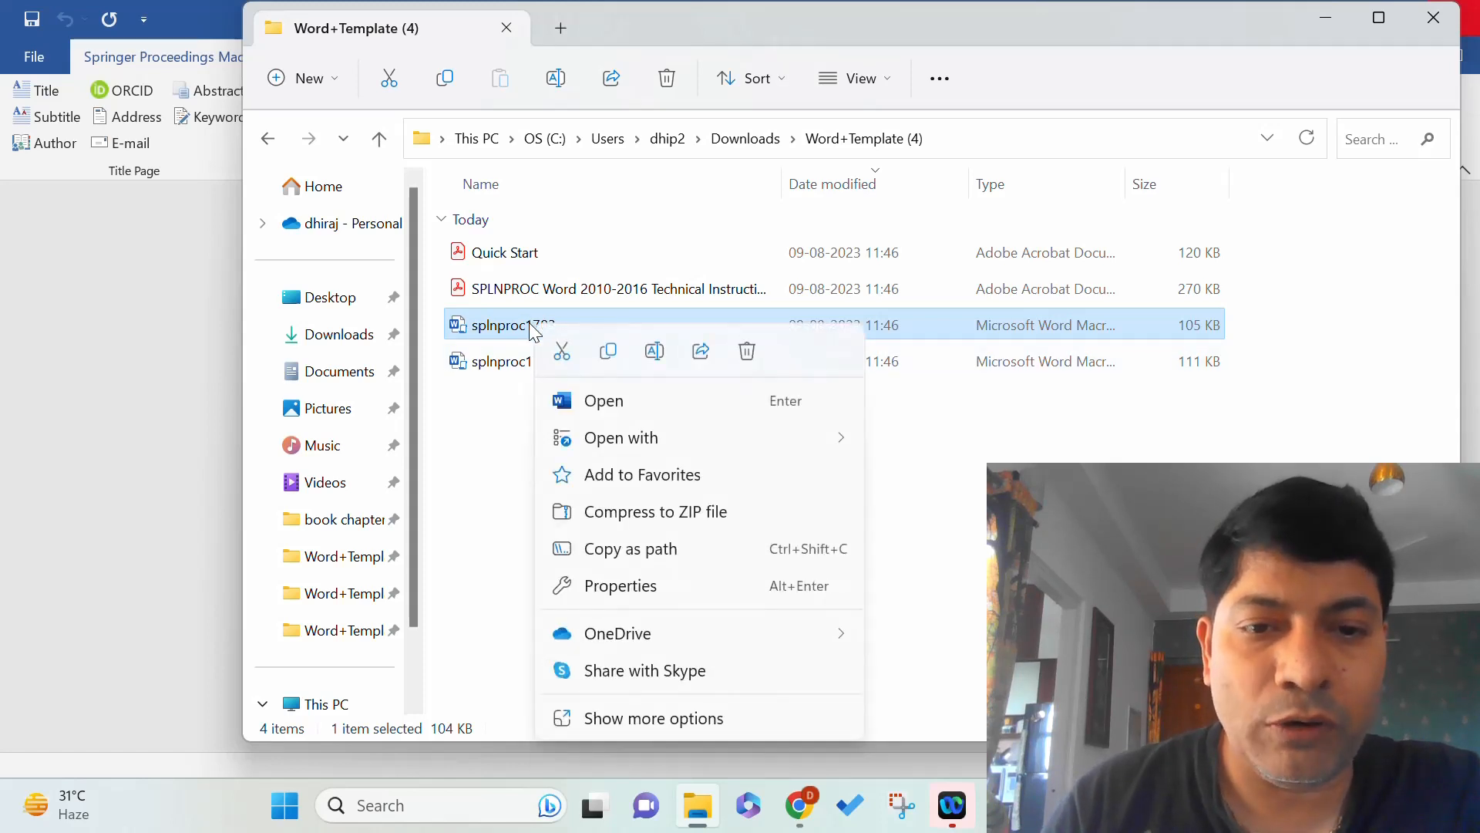
mouse_move(577, 447)
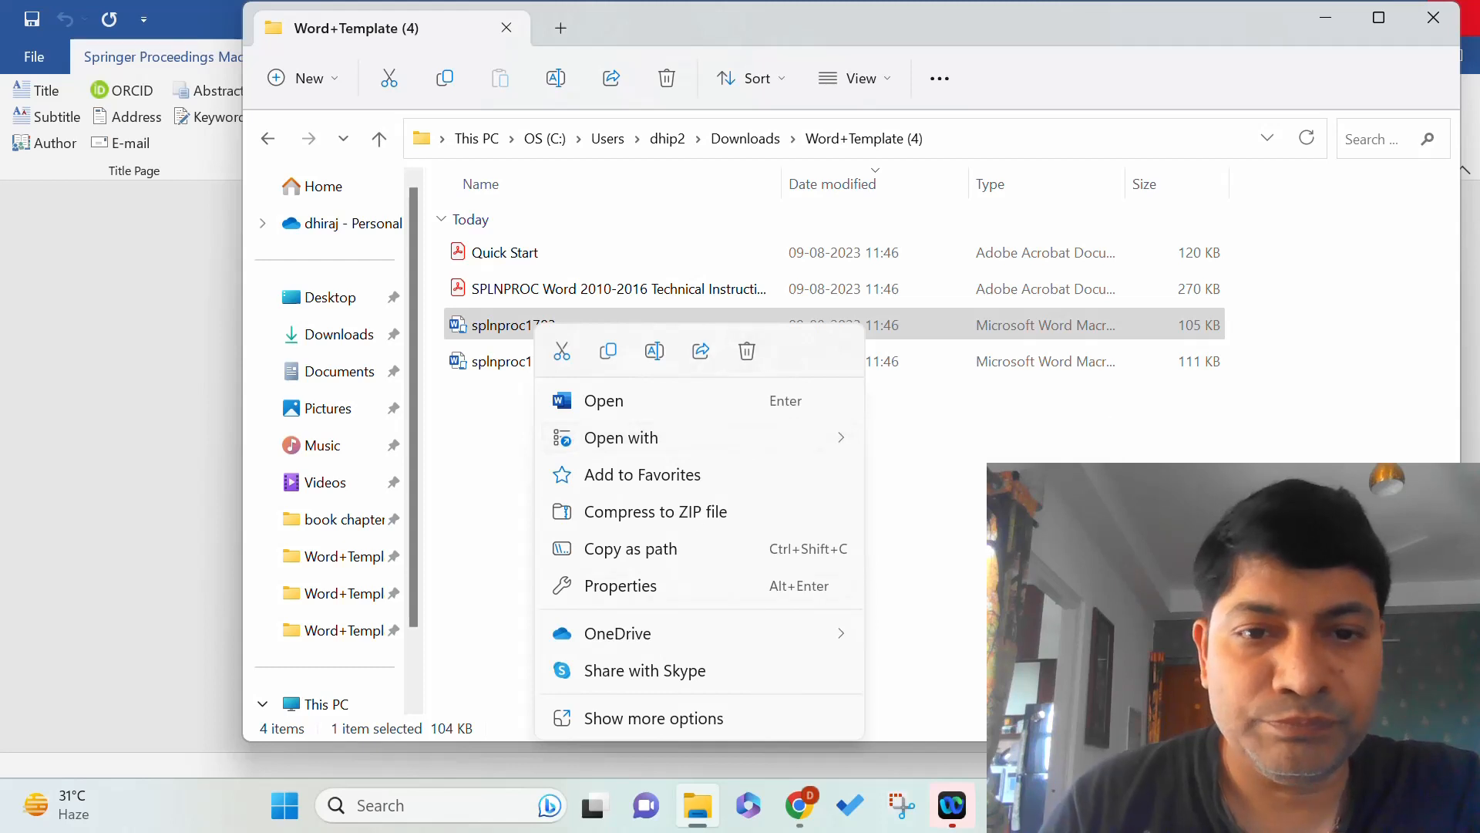
left_click(611, 593)
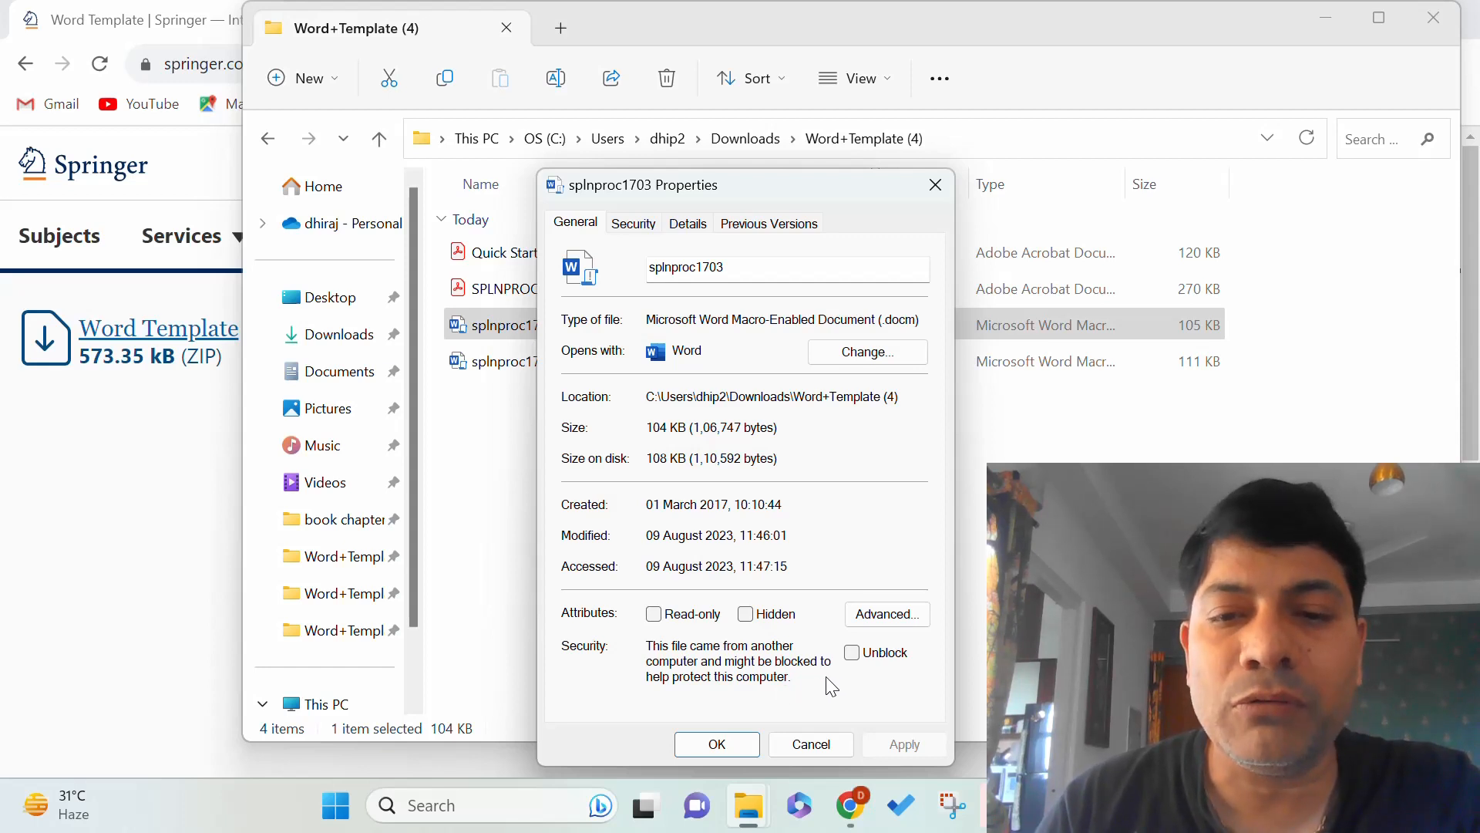
left_click(853, 653)
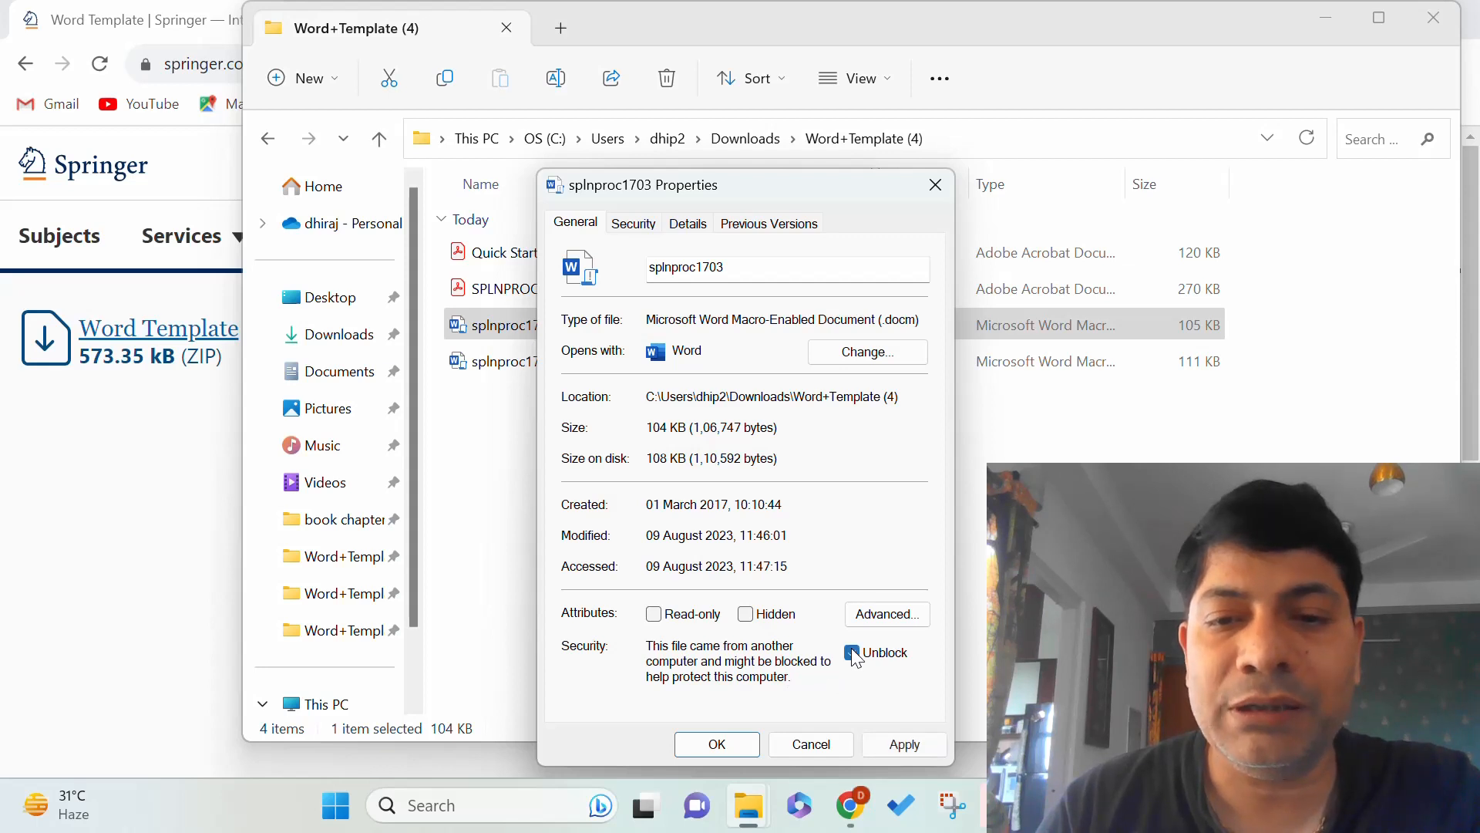
left_click(905, 744)
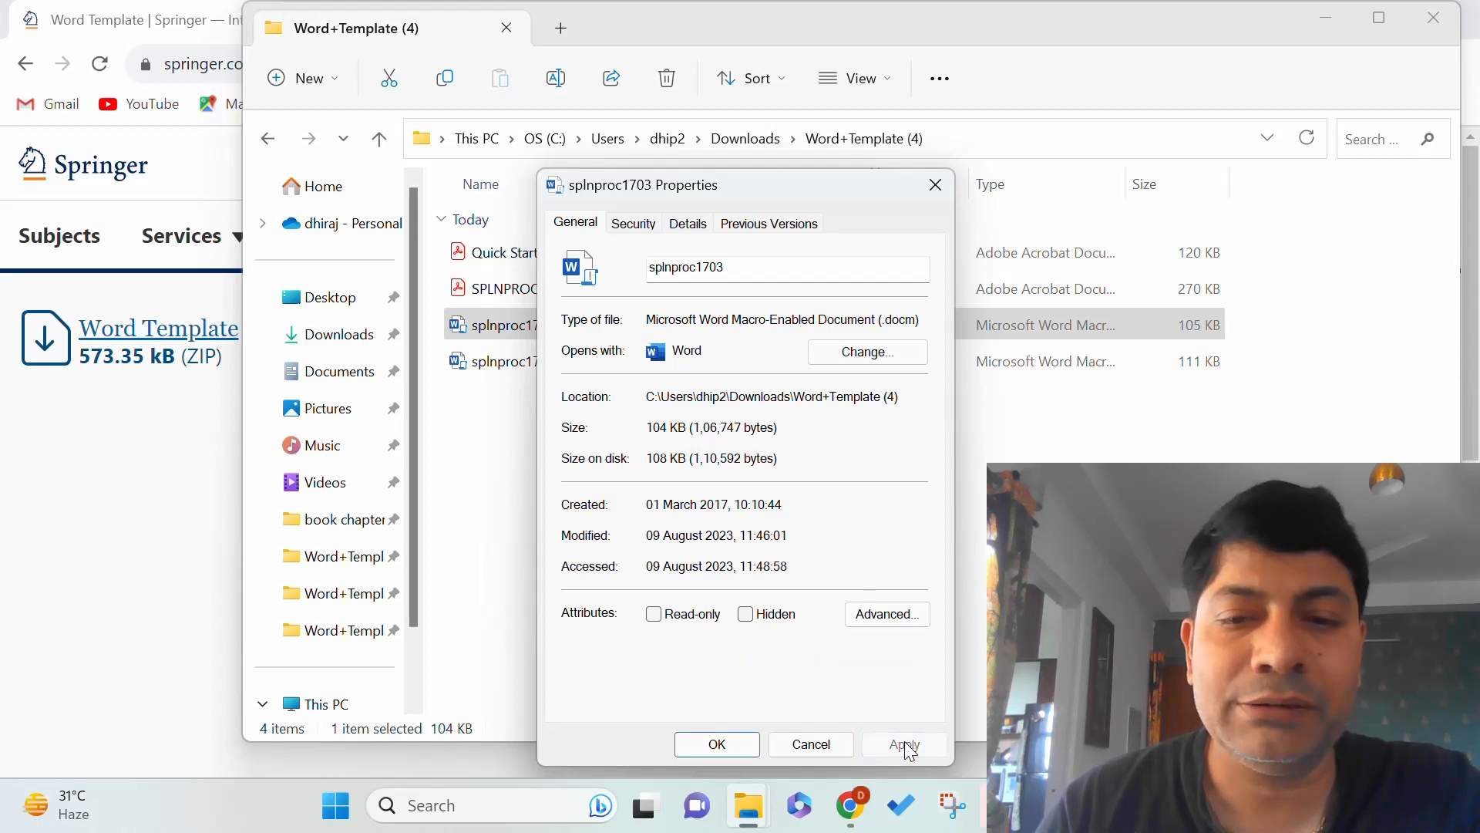
left_click(724, 743)
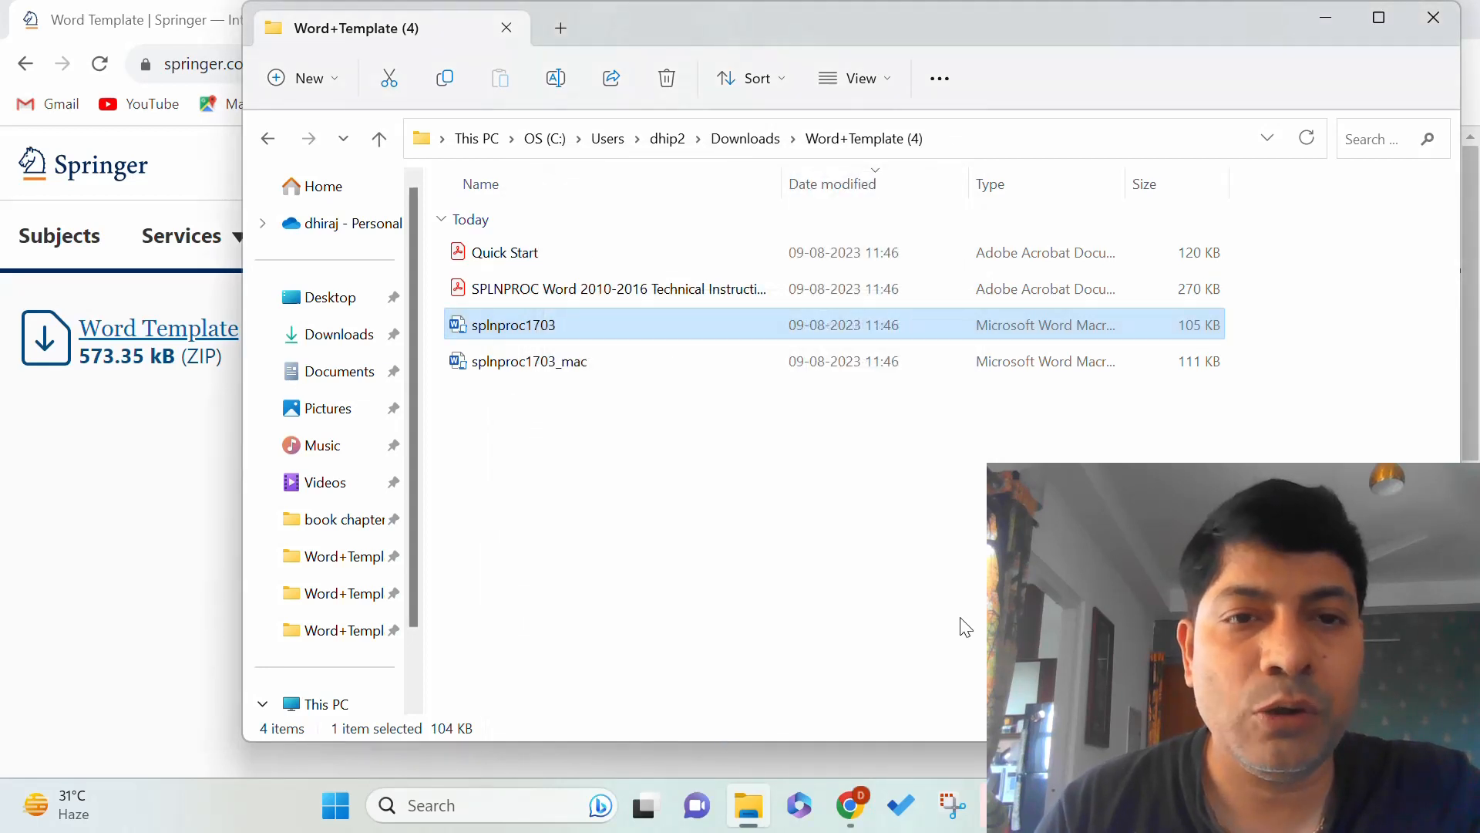
Reopen the unblocked splnproc1703 template in Word and switch to the Home ribbon.
double_click(490, 326)
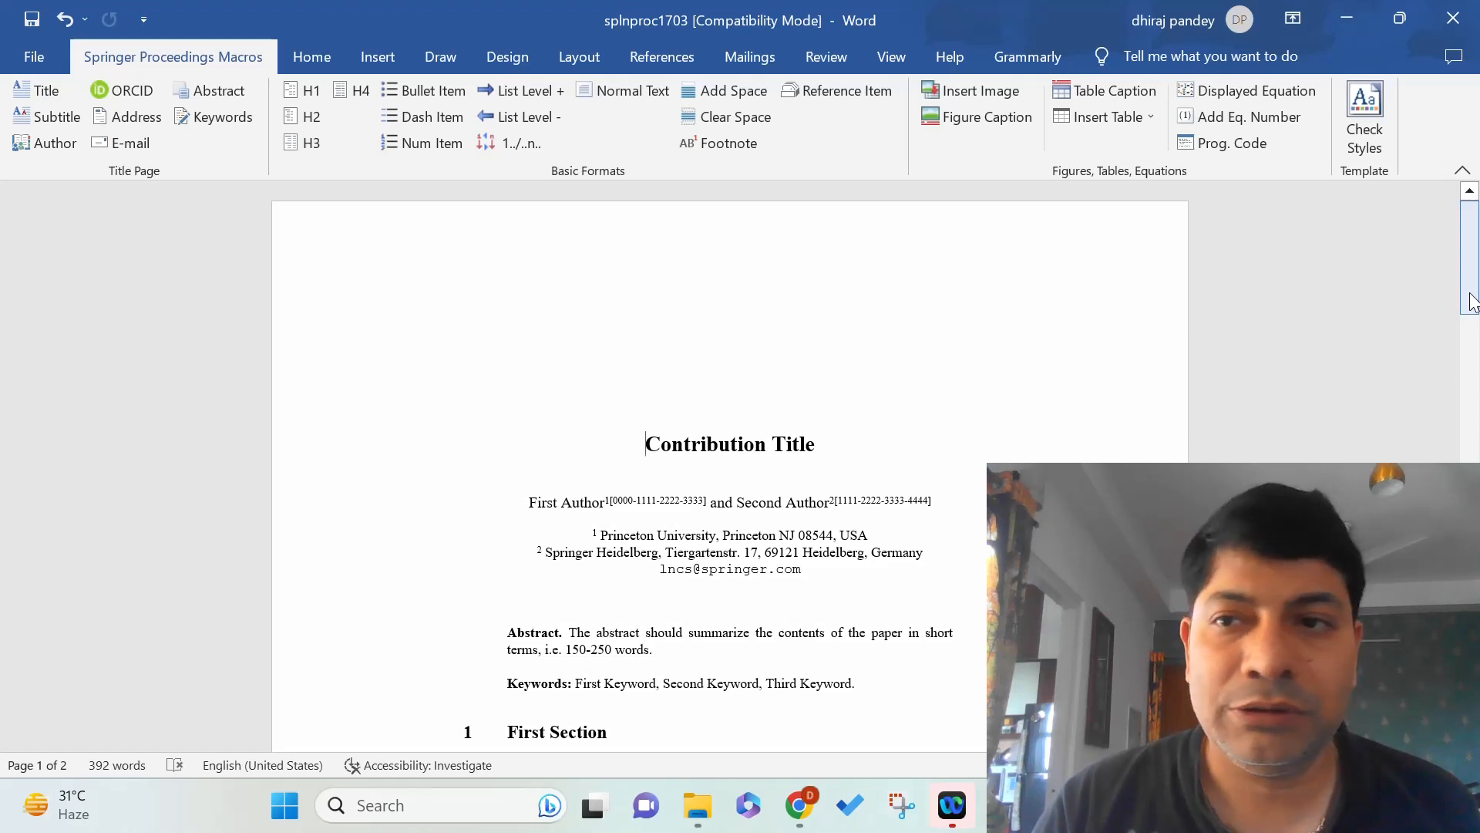
left_click_drag(1470, 294, 1476, 285)
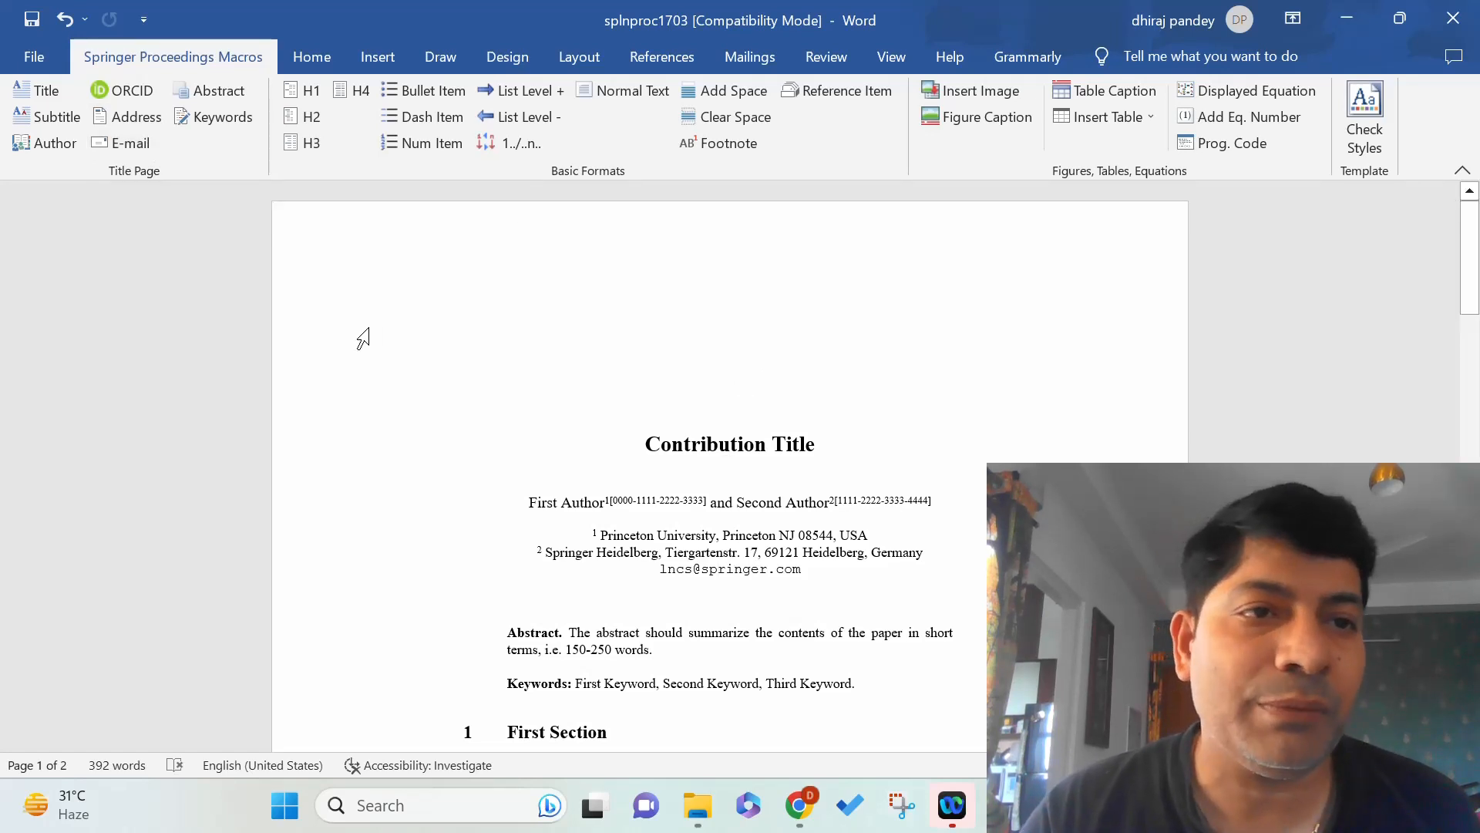
left_click(312, 58)
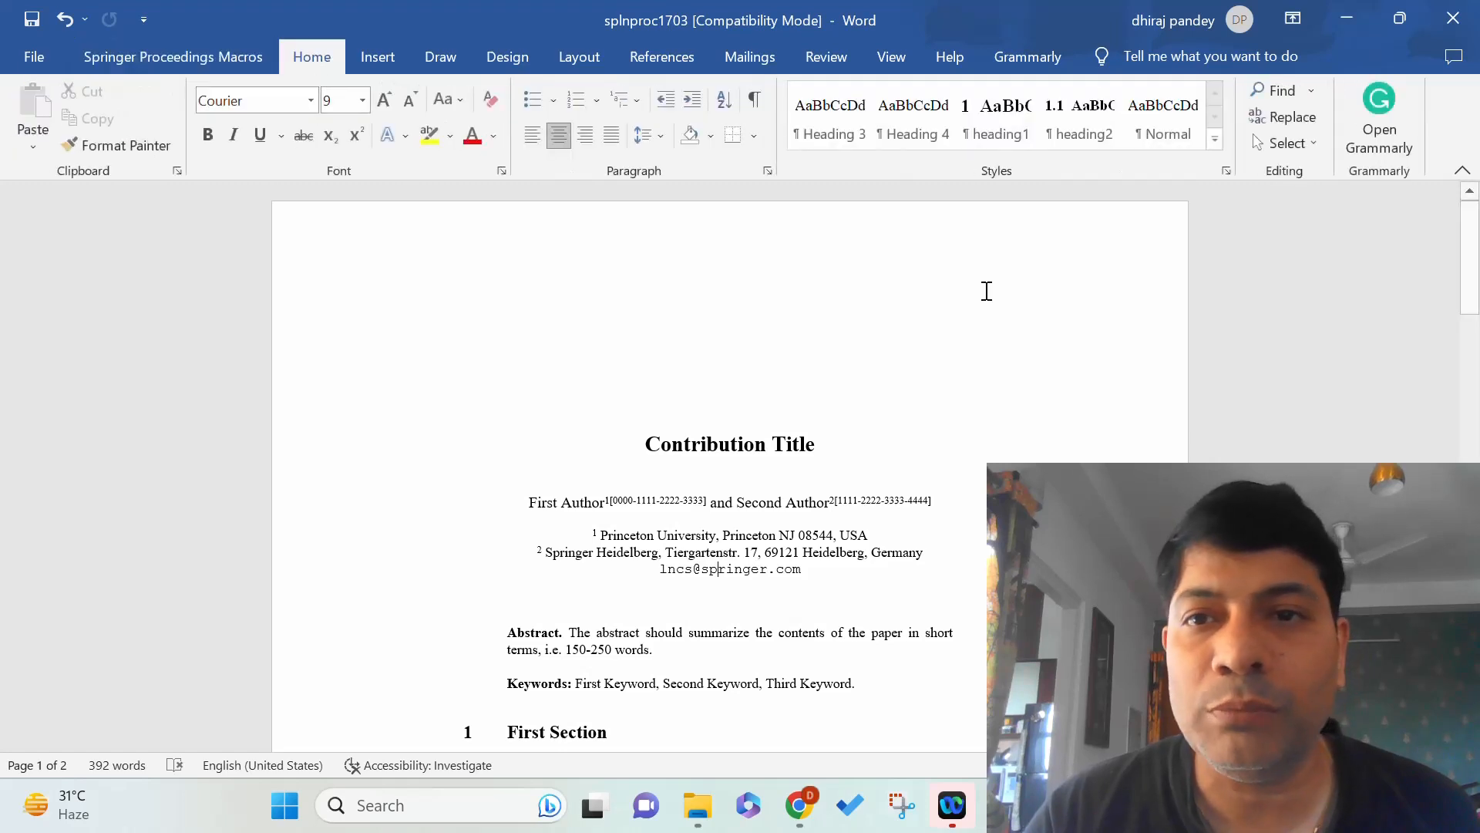
Open the Styles pane to check the author and abstract line styles, then move it aside.
left_click(1227, 172)
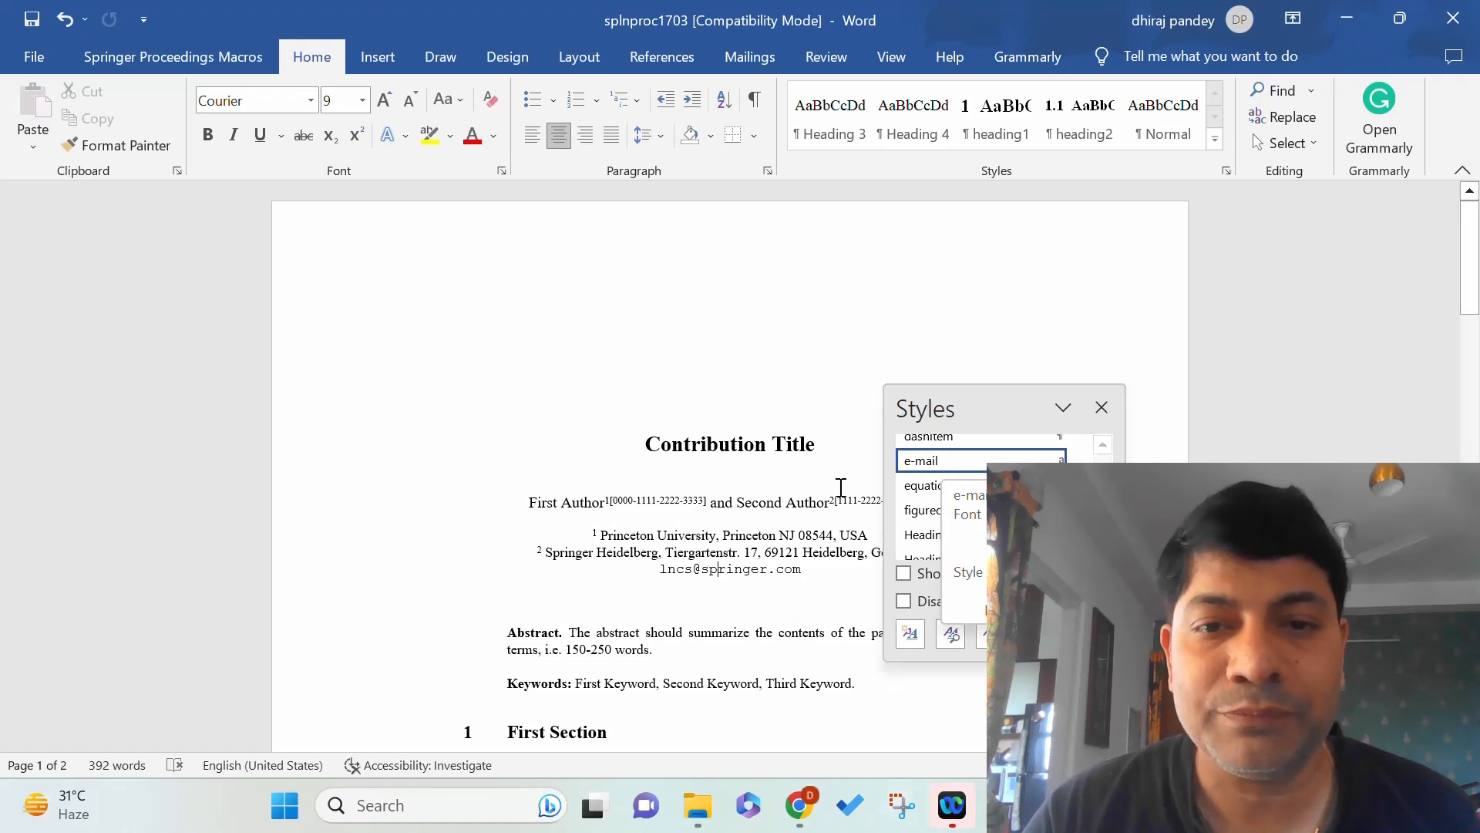
left_click(811, 502)
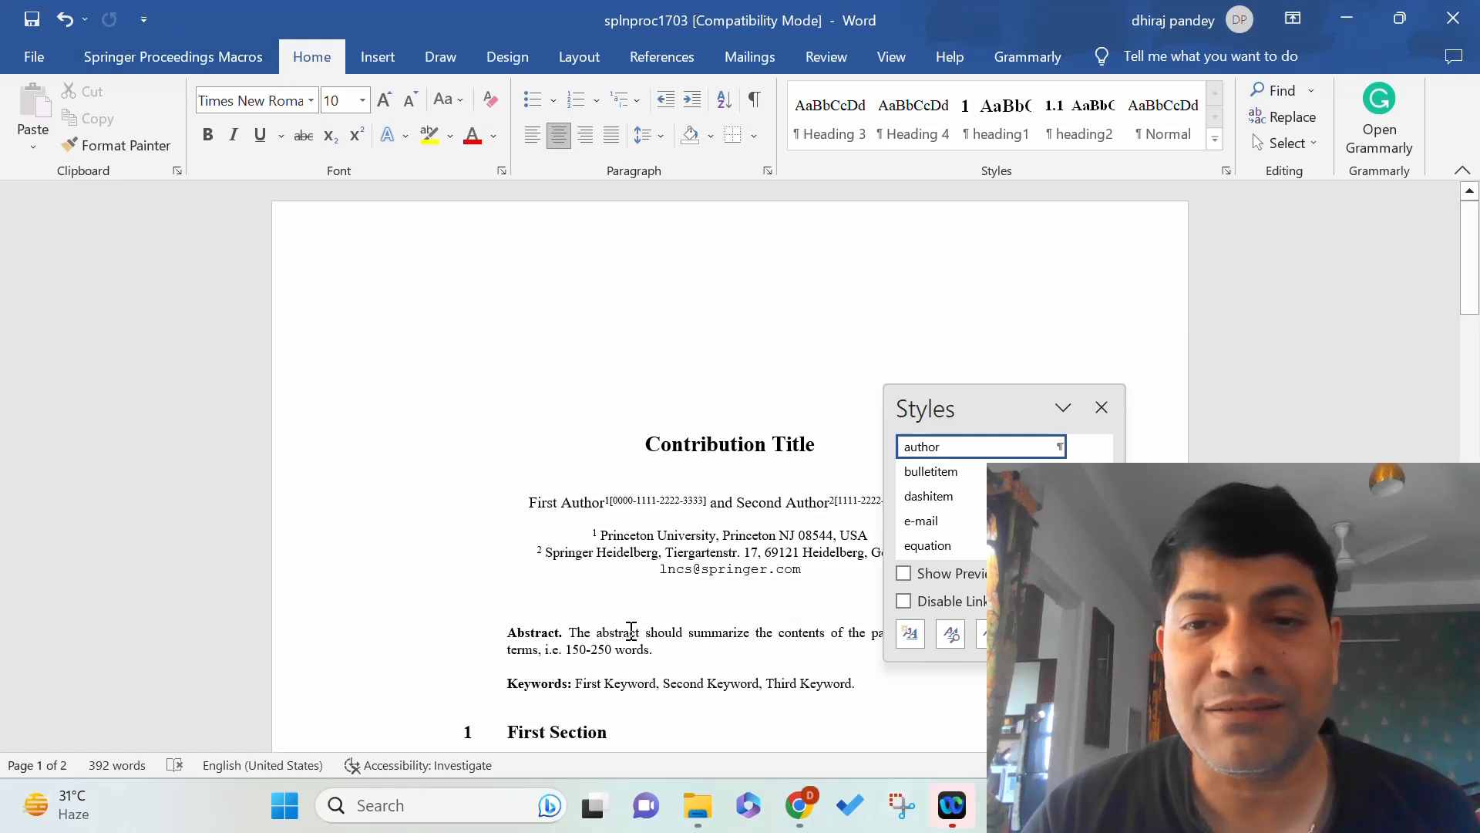
left_click(631, 630)
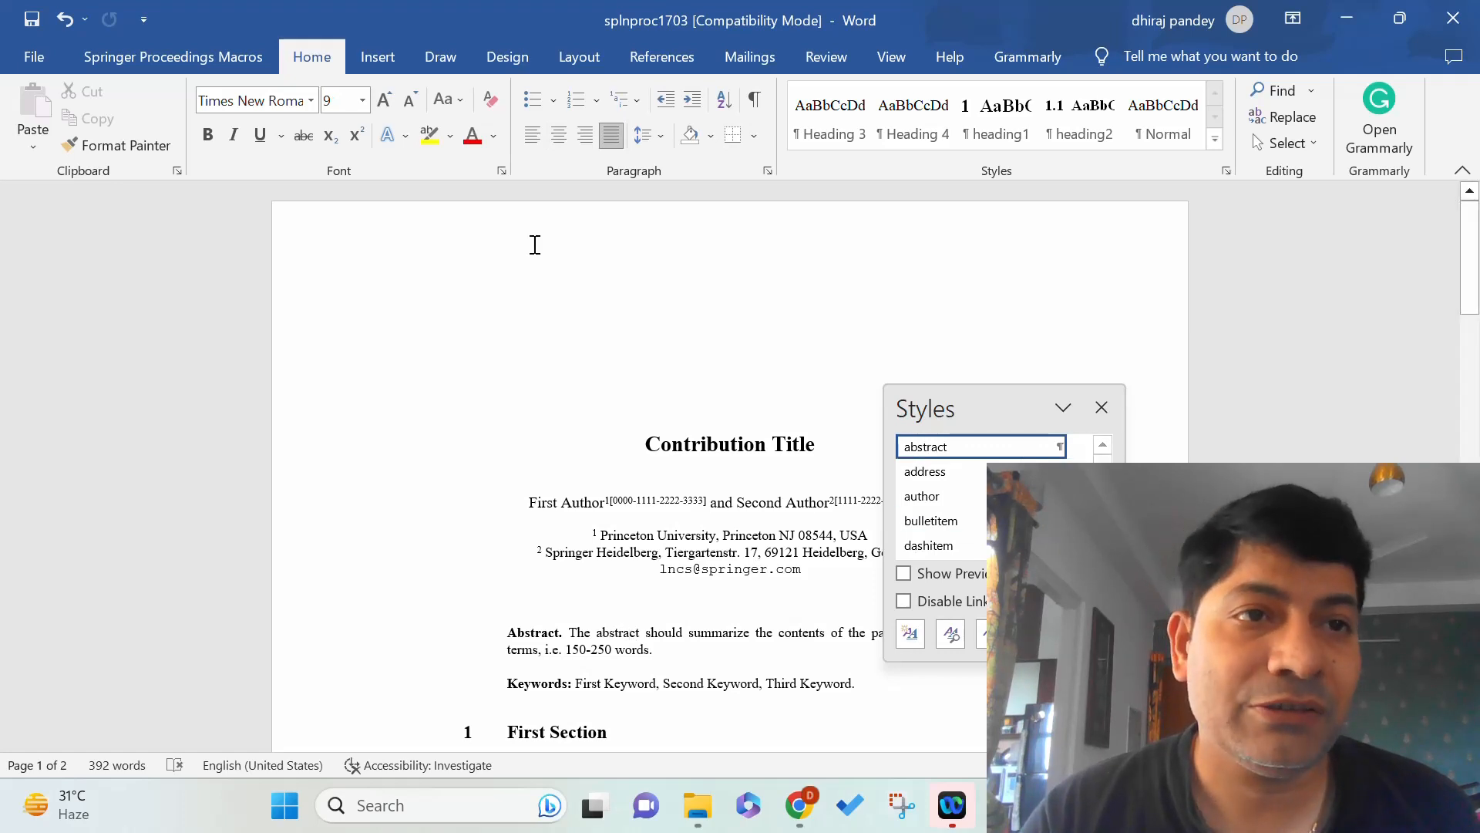
left_click(182, 61)
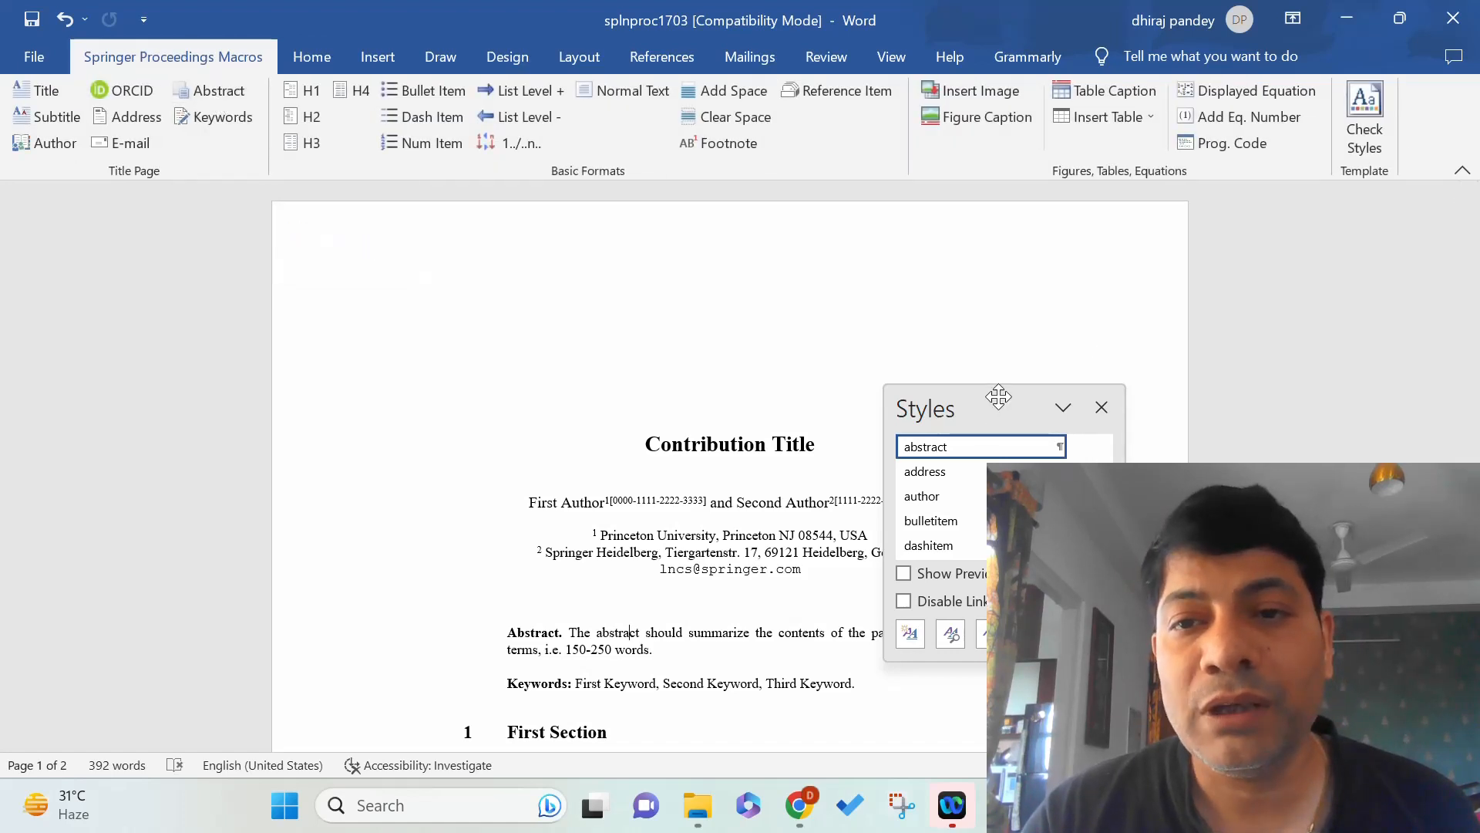
left_click_drag(998, 396, 1295, 291)
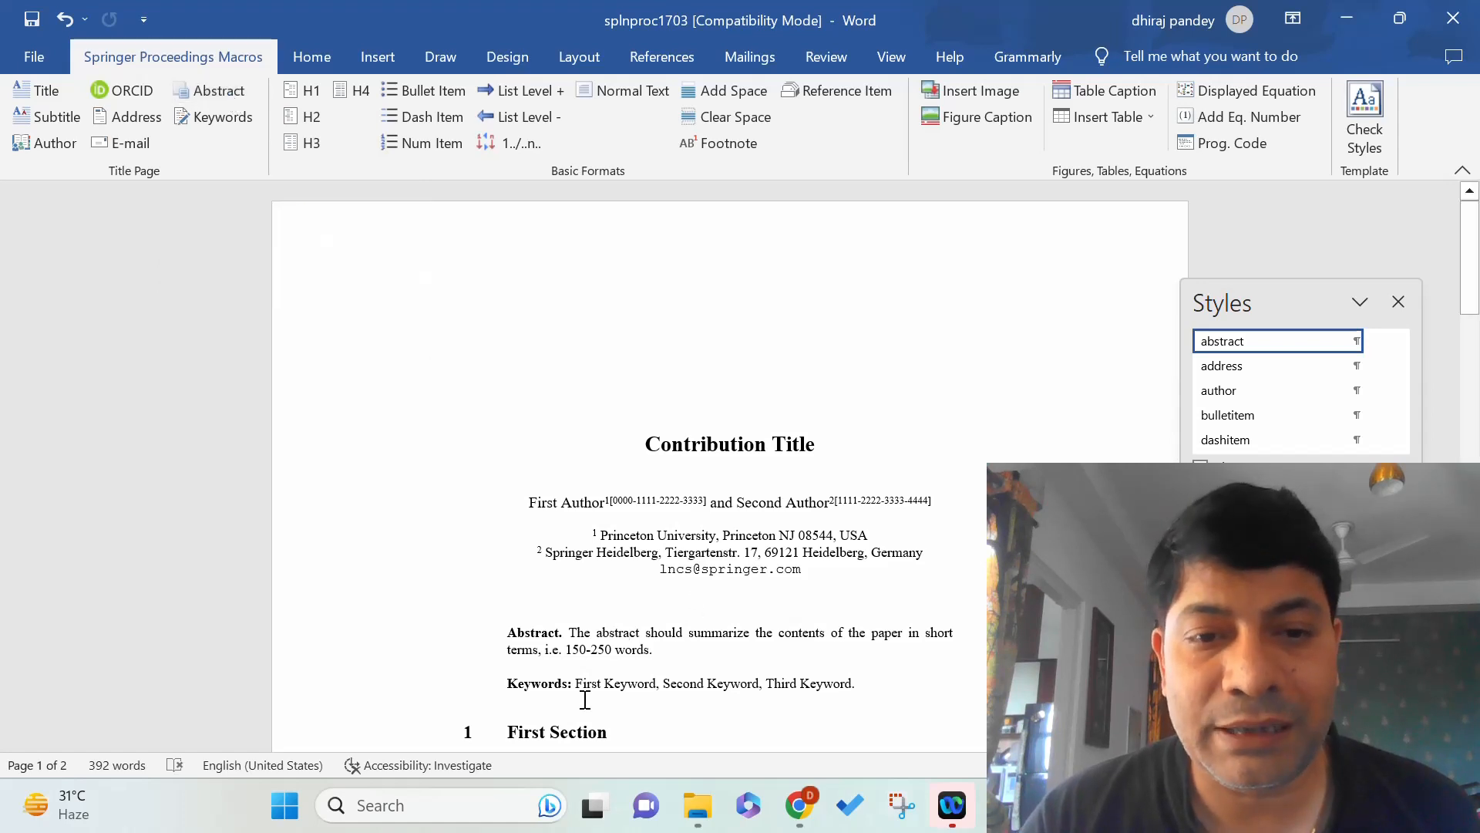
left_click(641, 692)
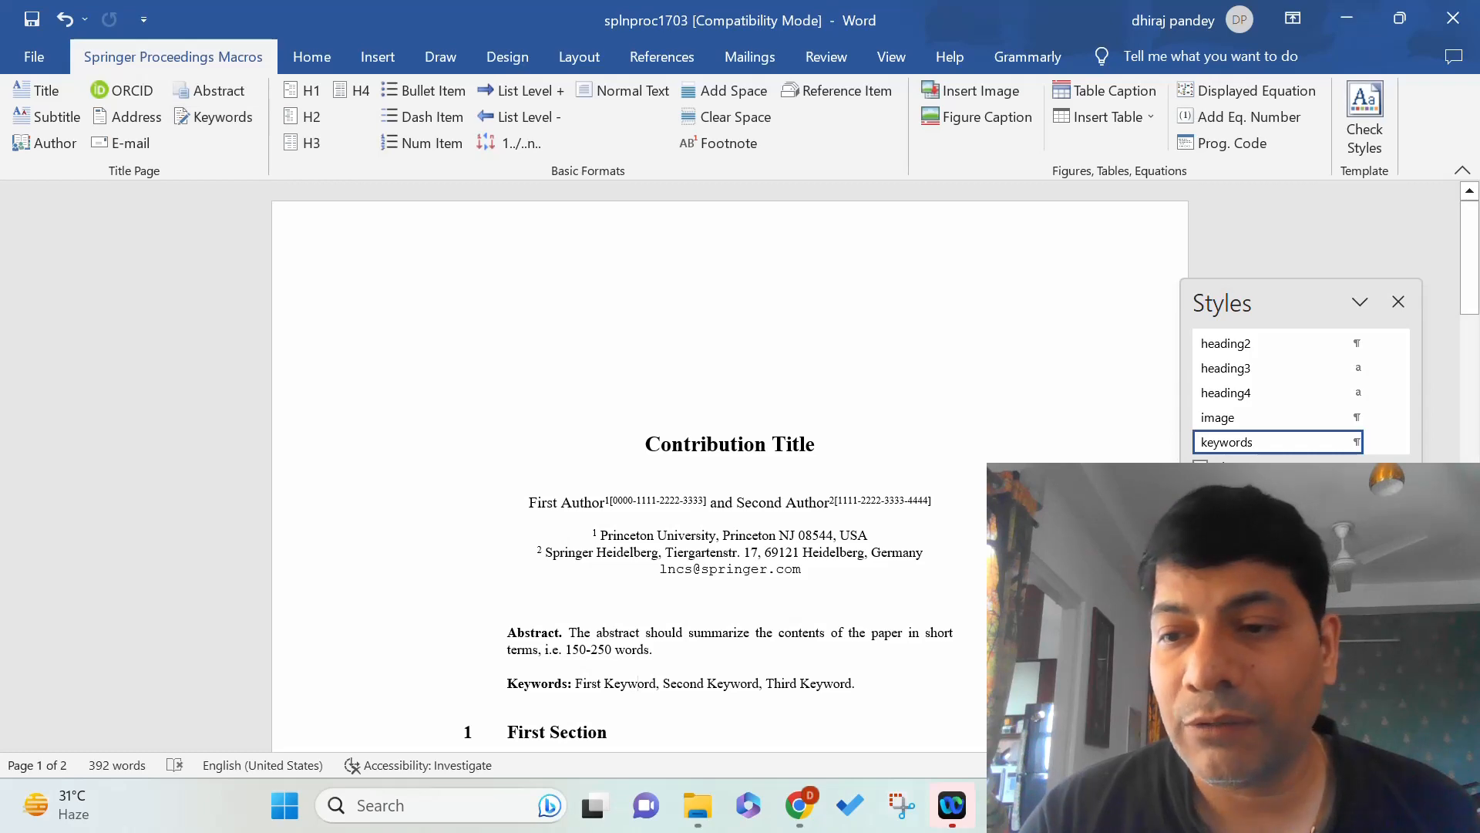
scroll(730, 463, "down", 3)
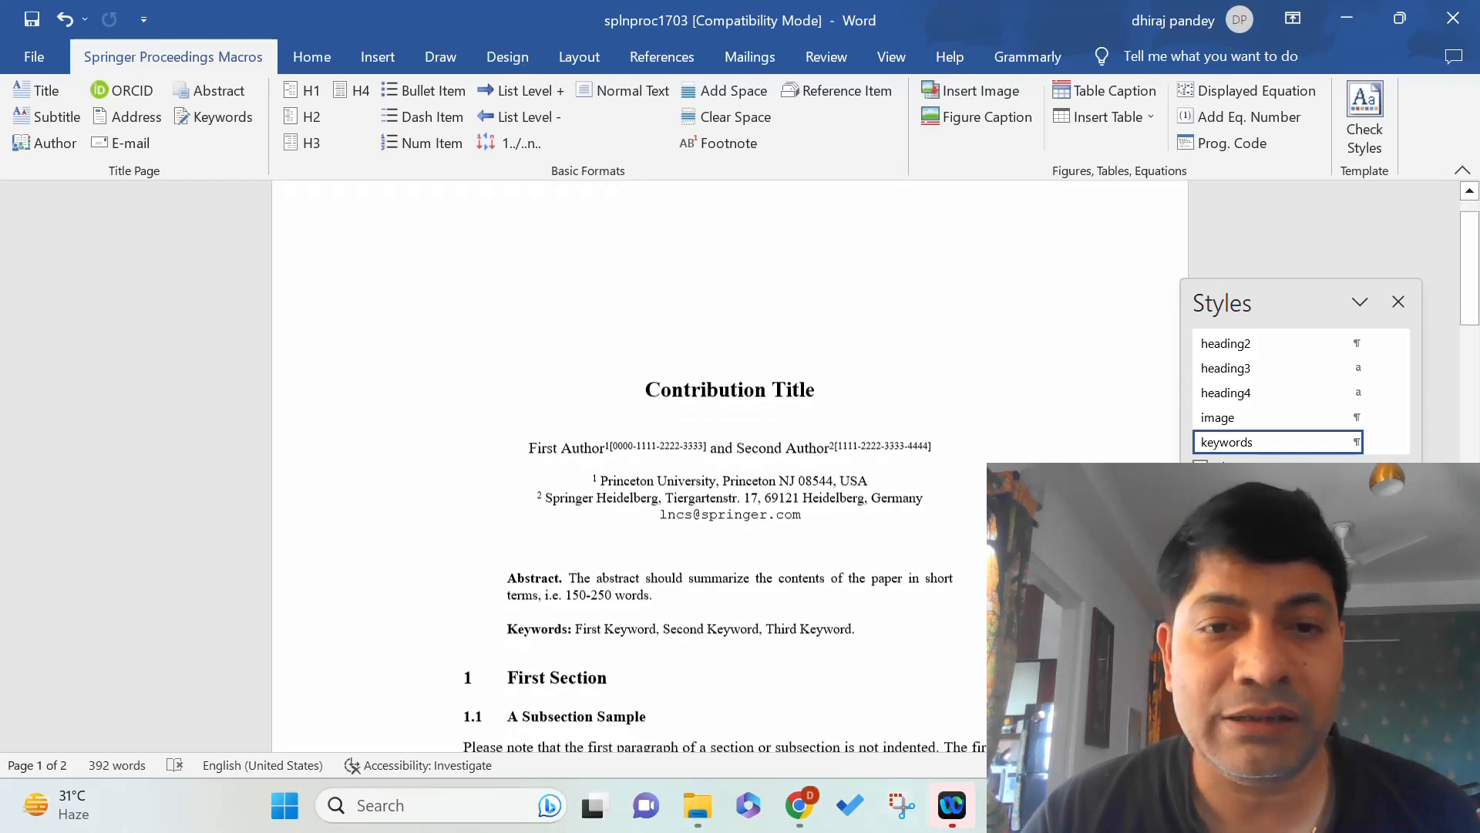
scroll(730, 463, "down", 3)
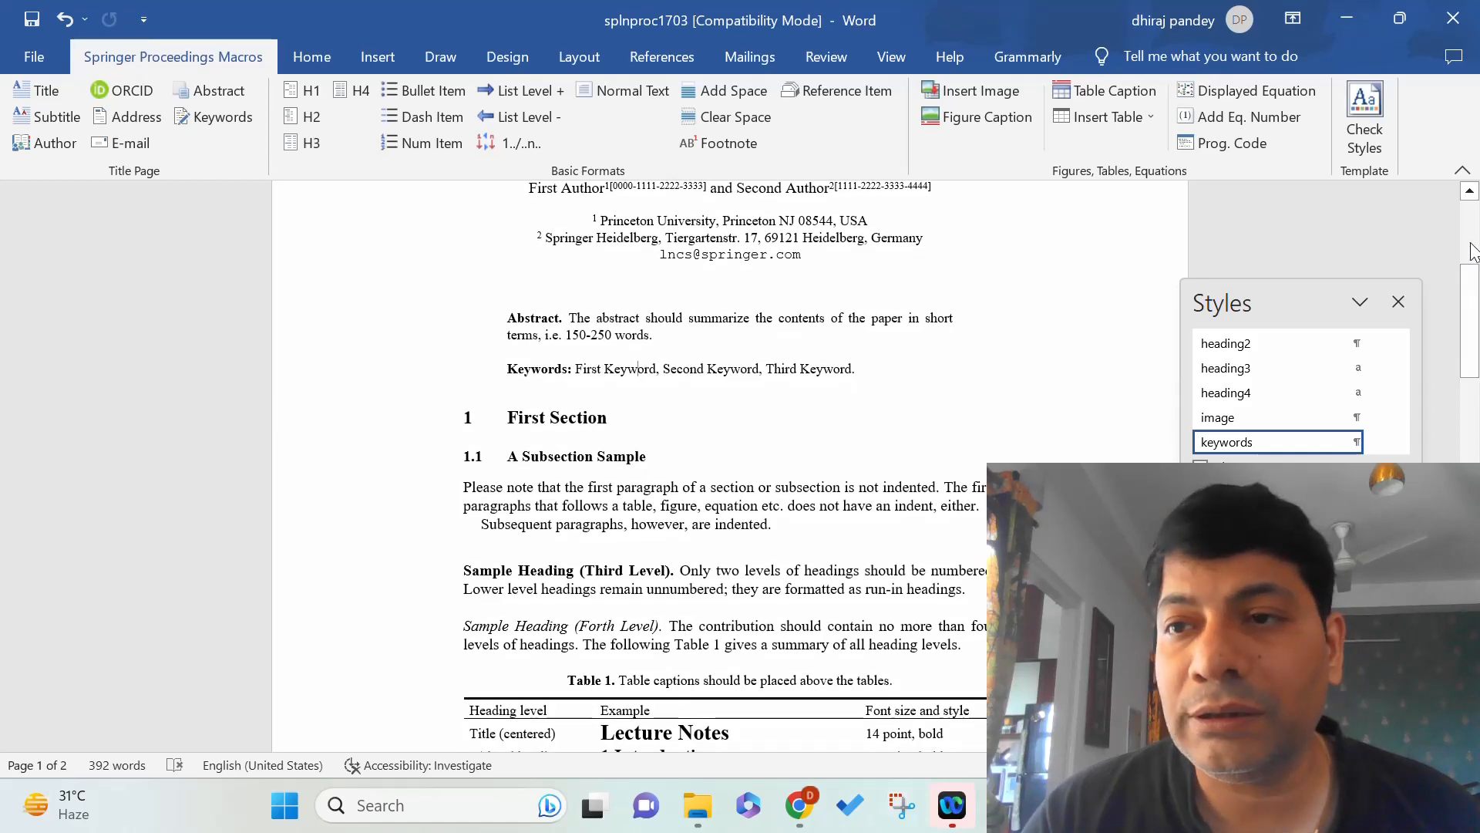
left_click(1469, 192)
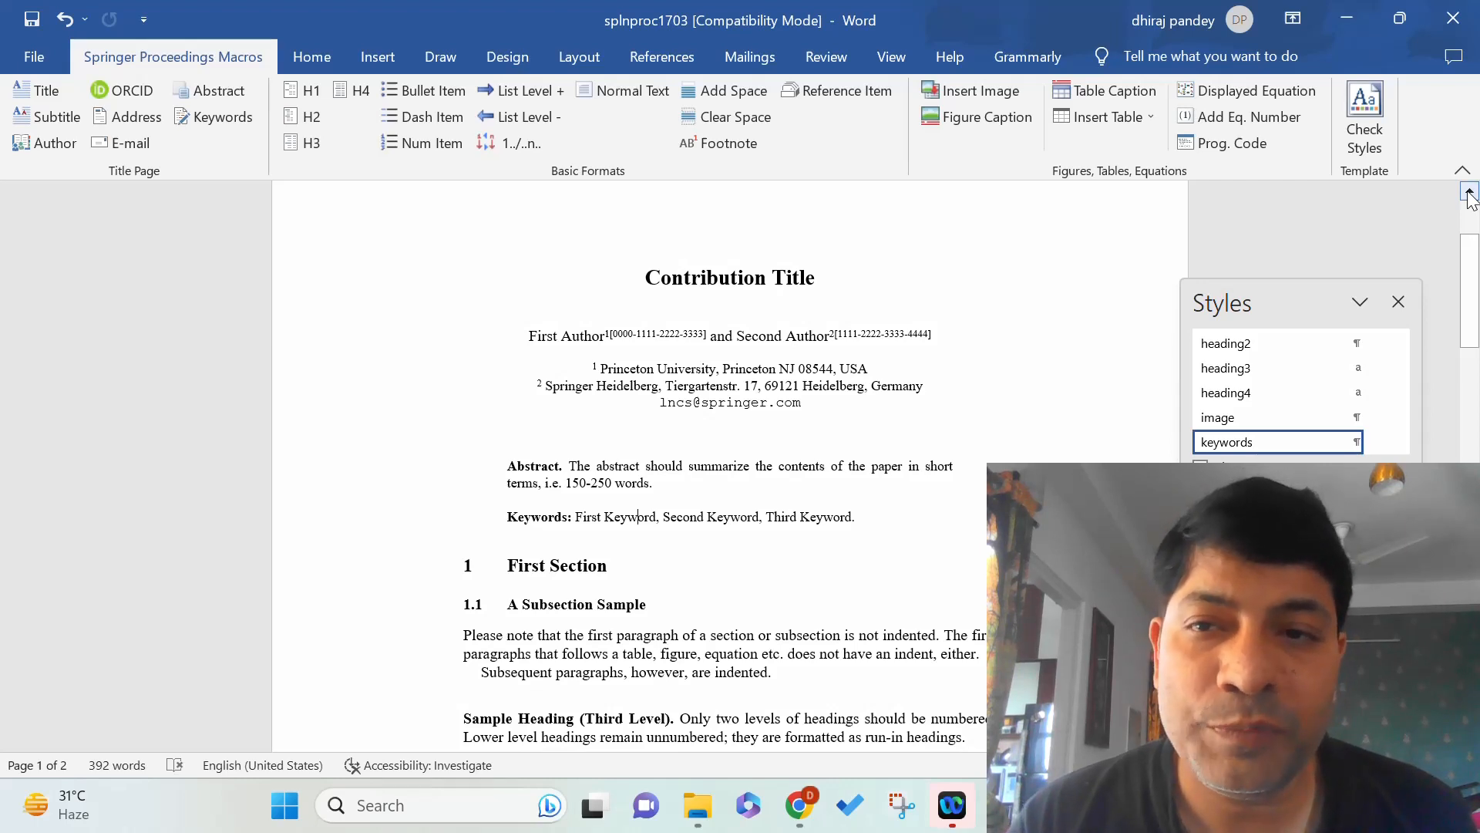
left_click(581, 567)
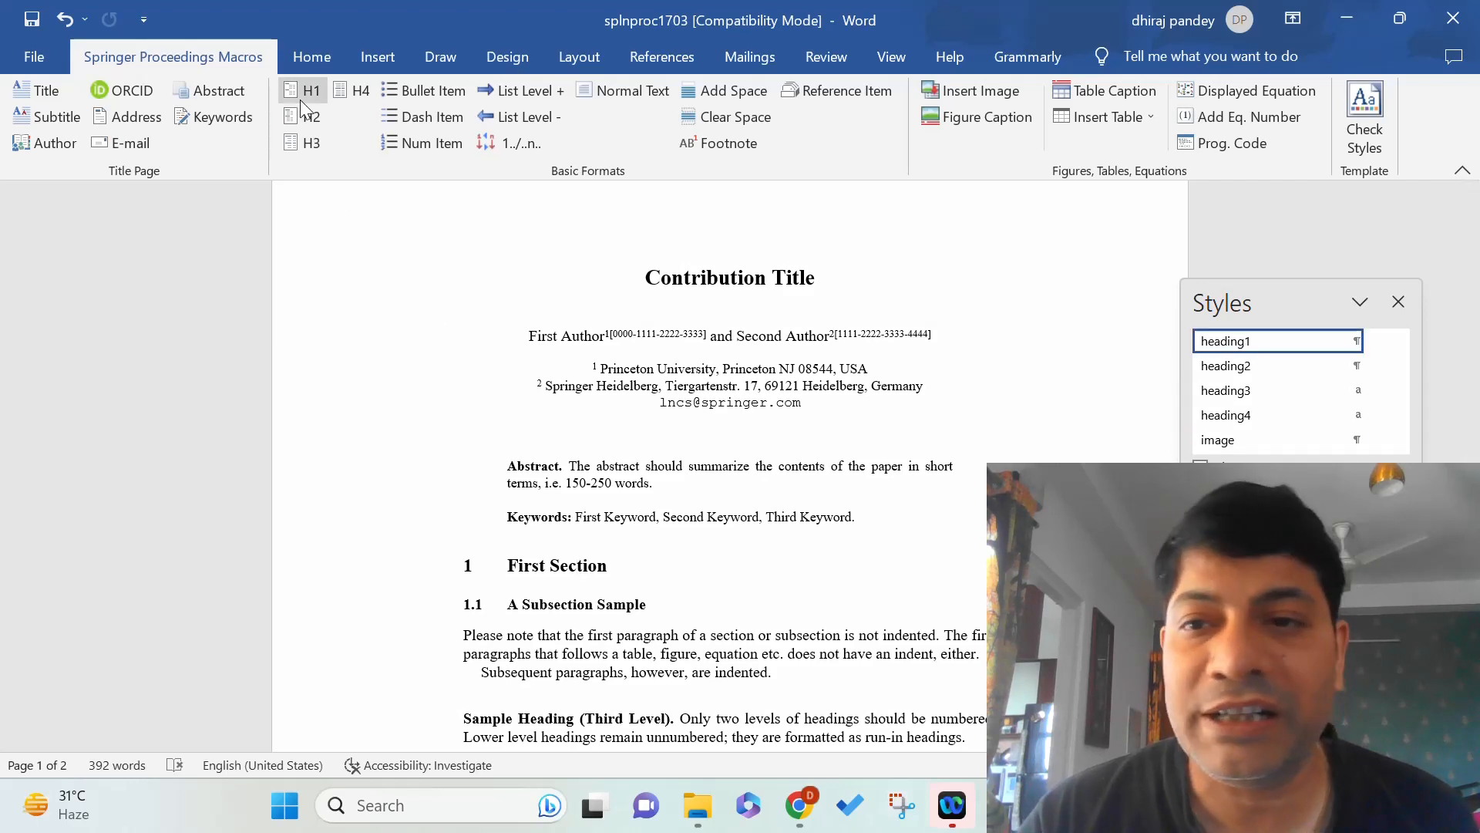
mouse_move(1311, 360)
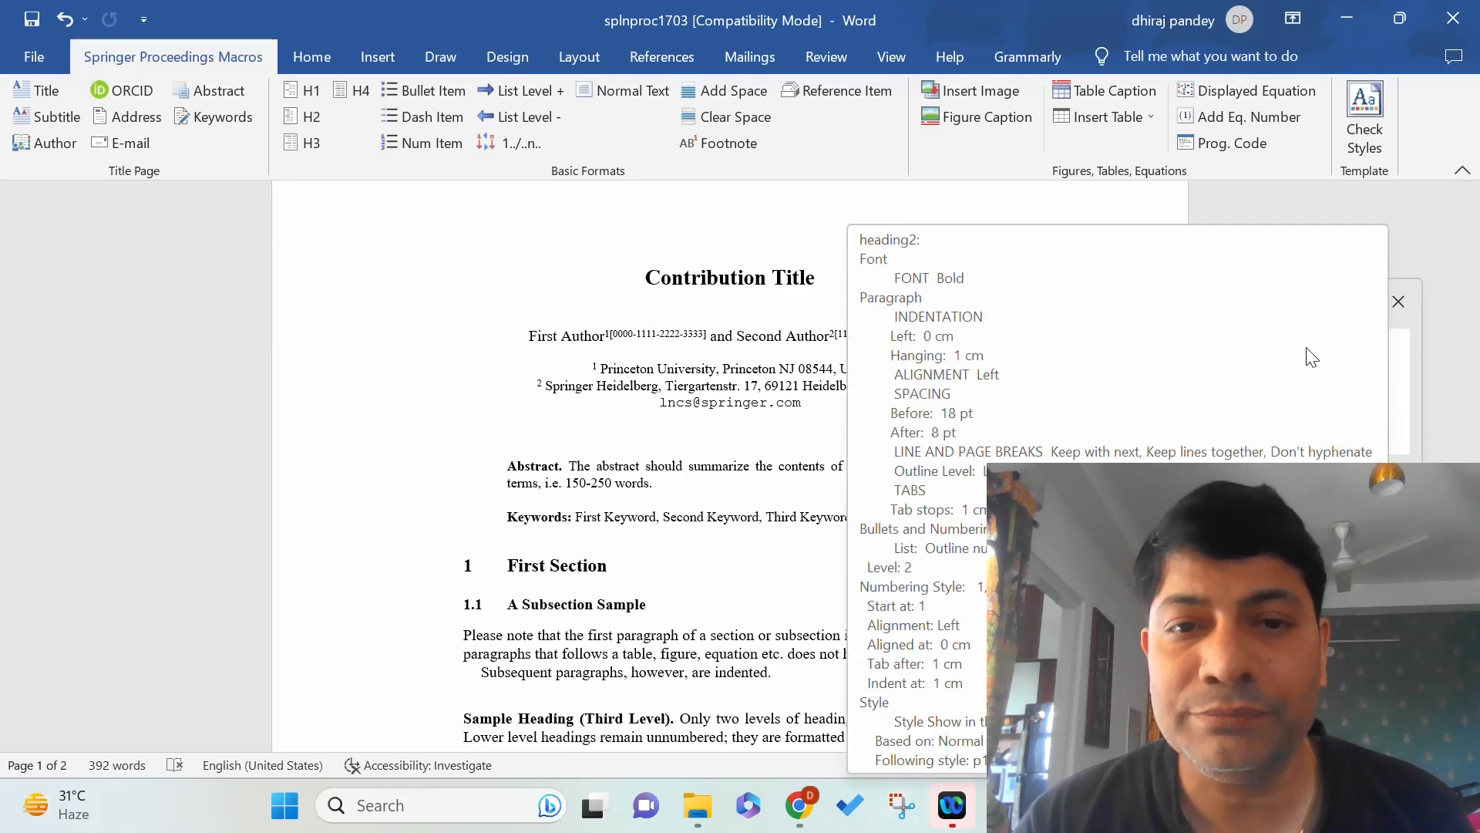
left_click(578, 606)
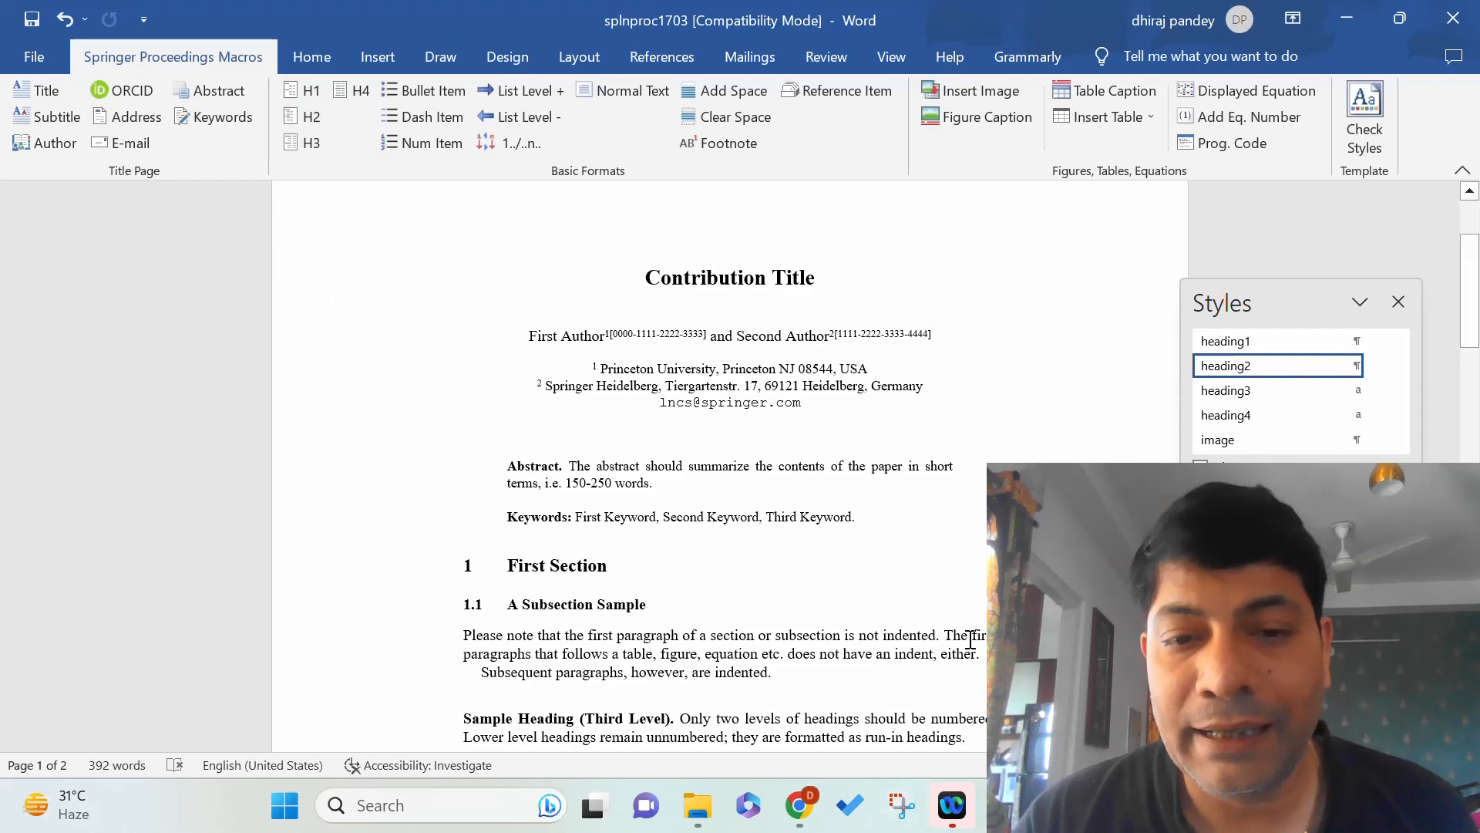
scroll(717, 482, "down", 3)
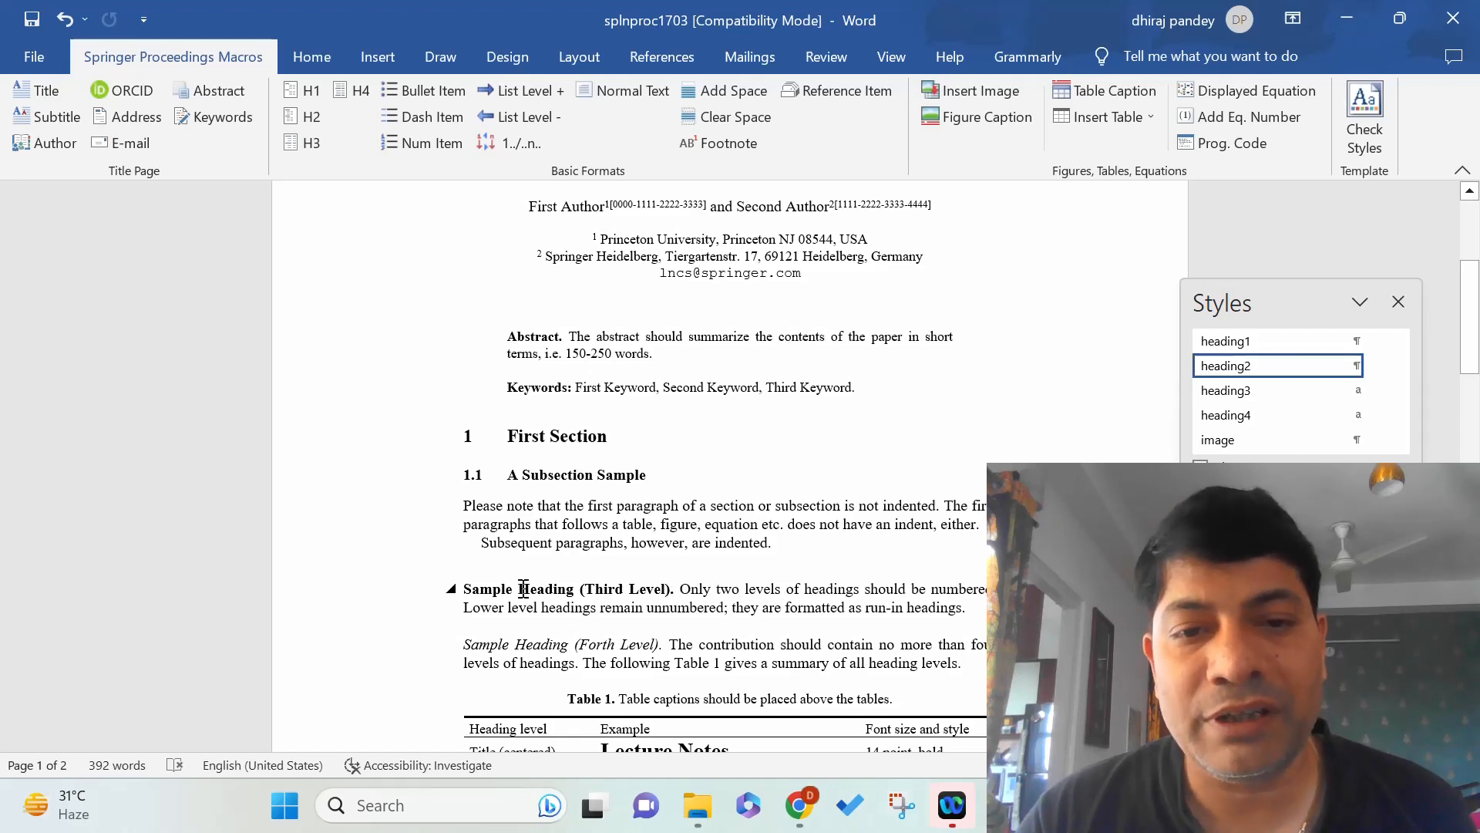
left_click(548, 590)
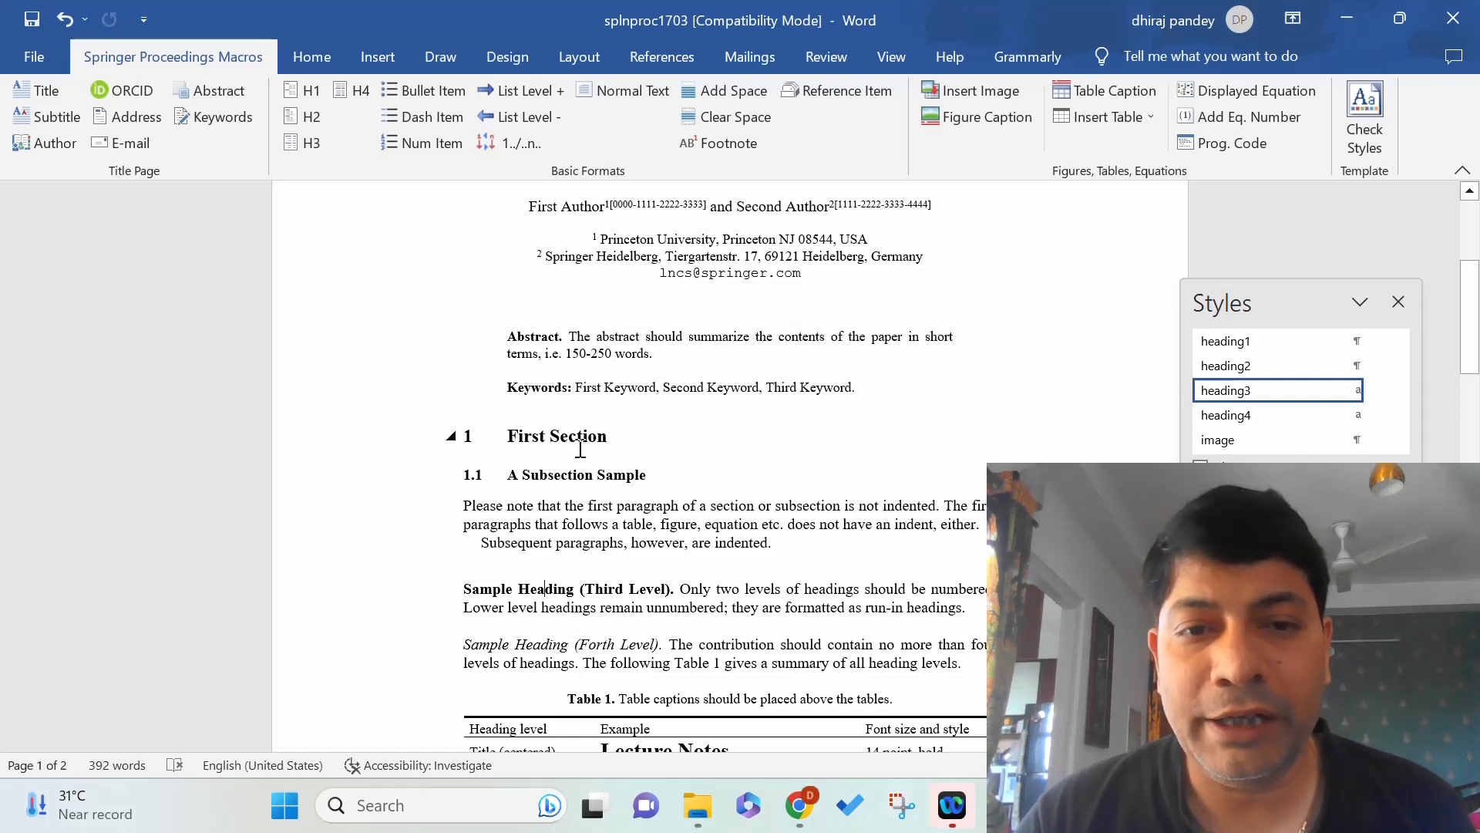
left_click(530, 642)
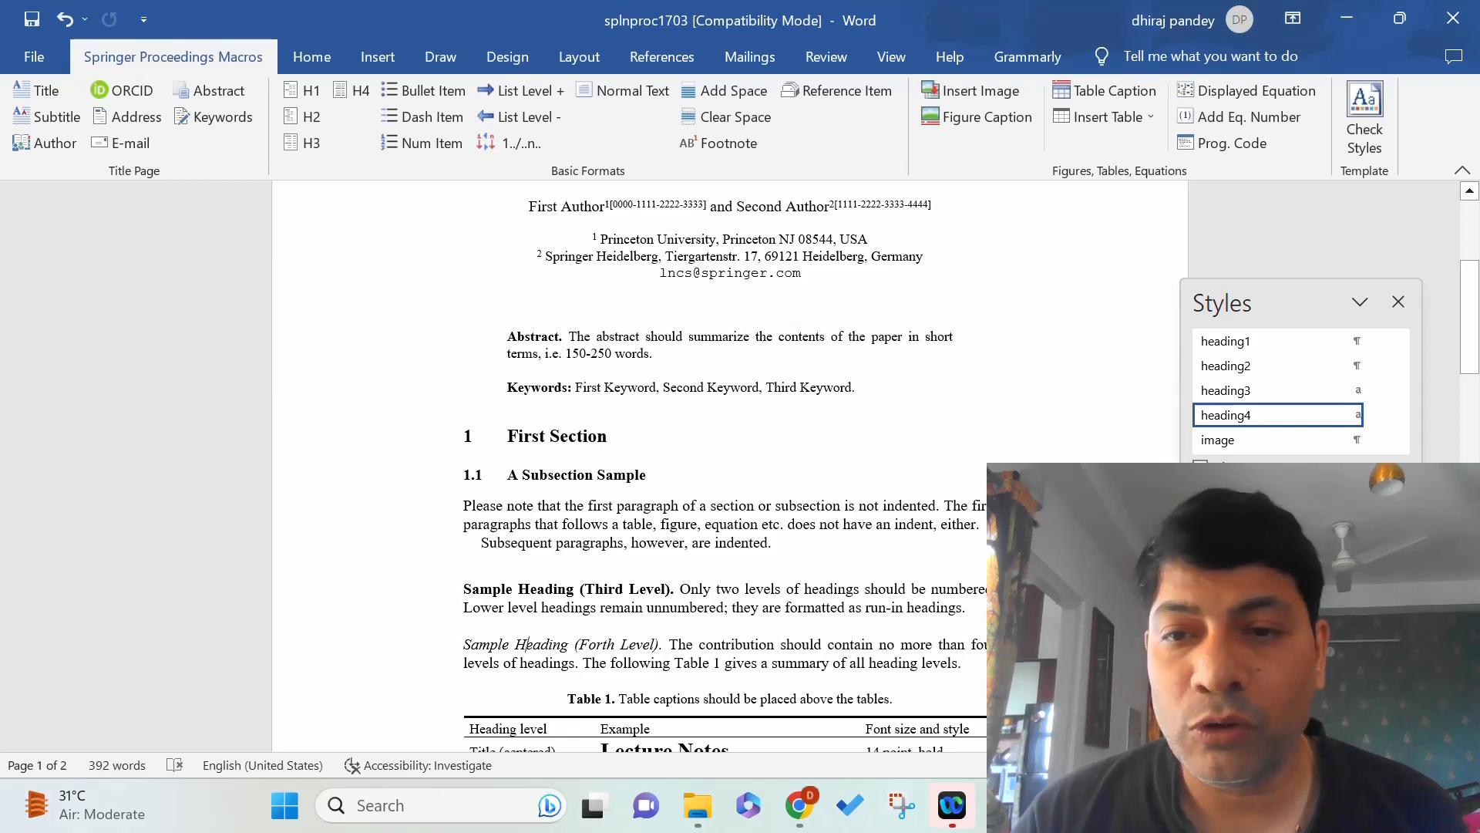
scroll(518, 508, "down", 3)
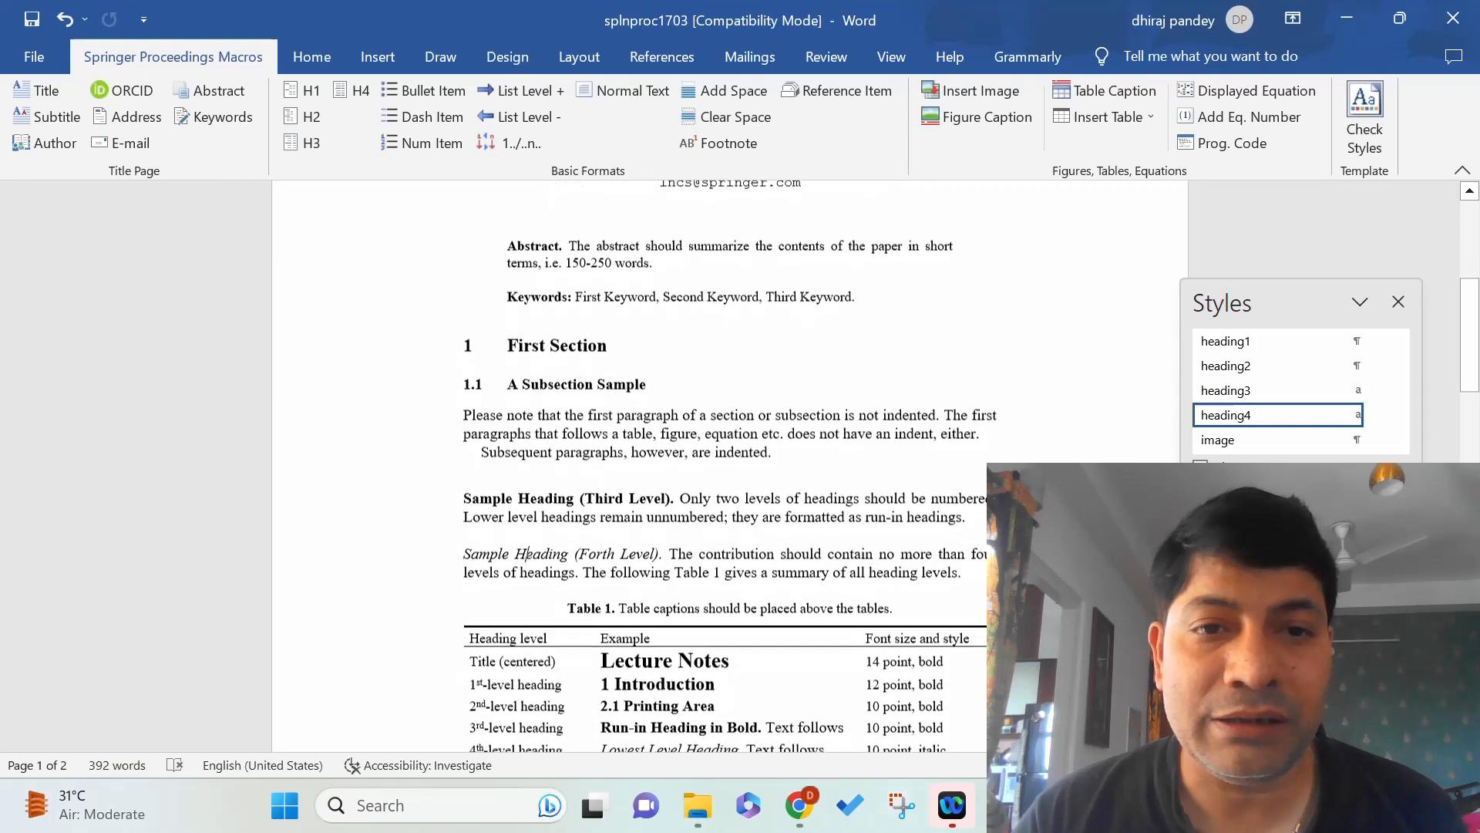
scroll(725, 462, "down", 2)
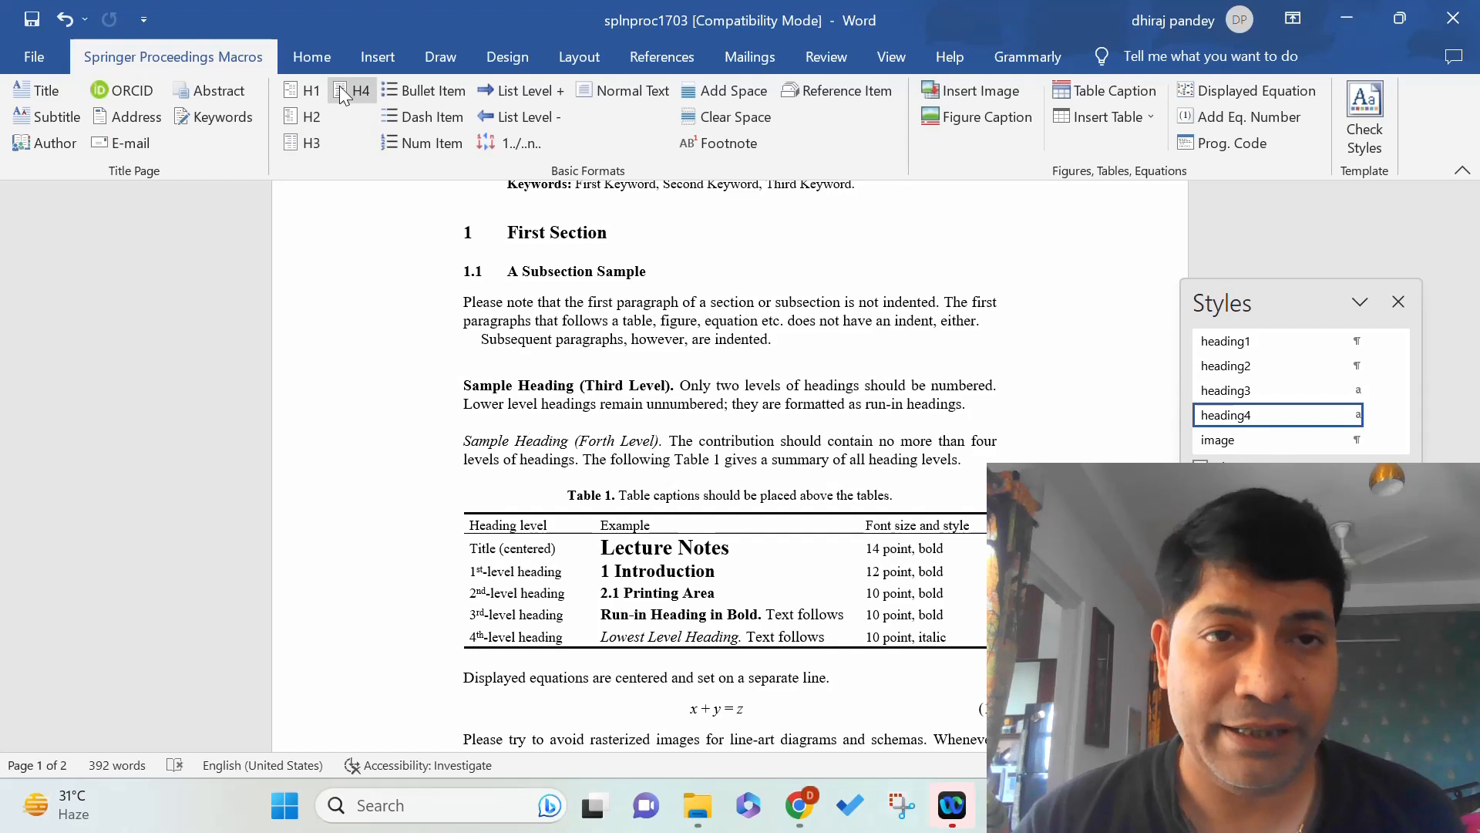
Add a bullet to the Forth Level paragraph, then undo it.
left_click(433, 91)
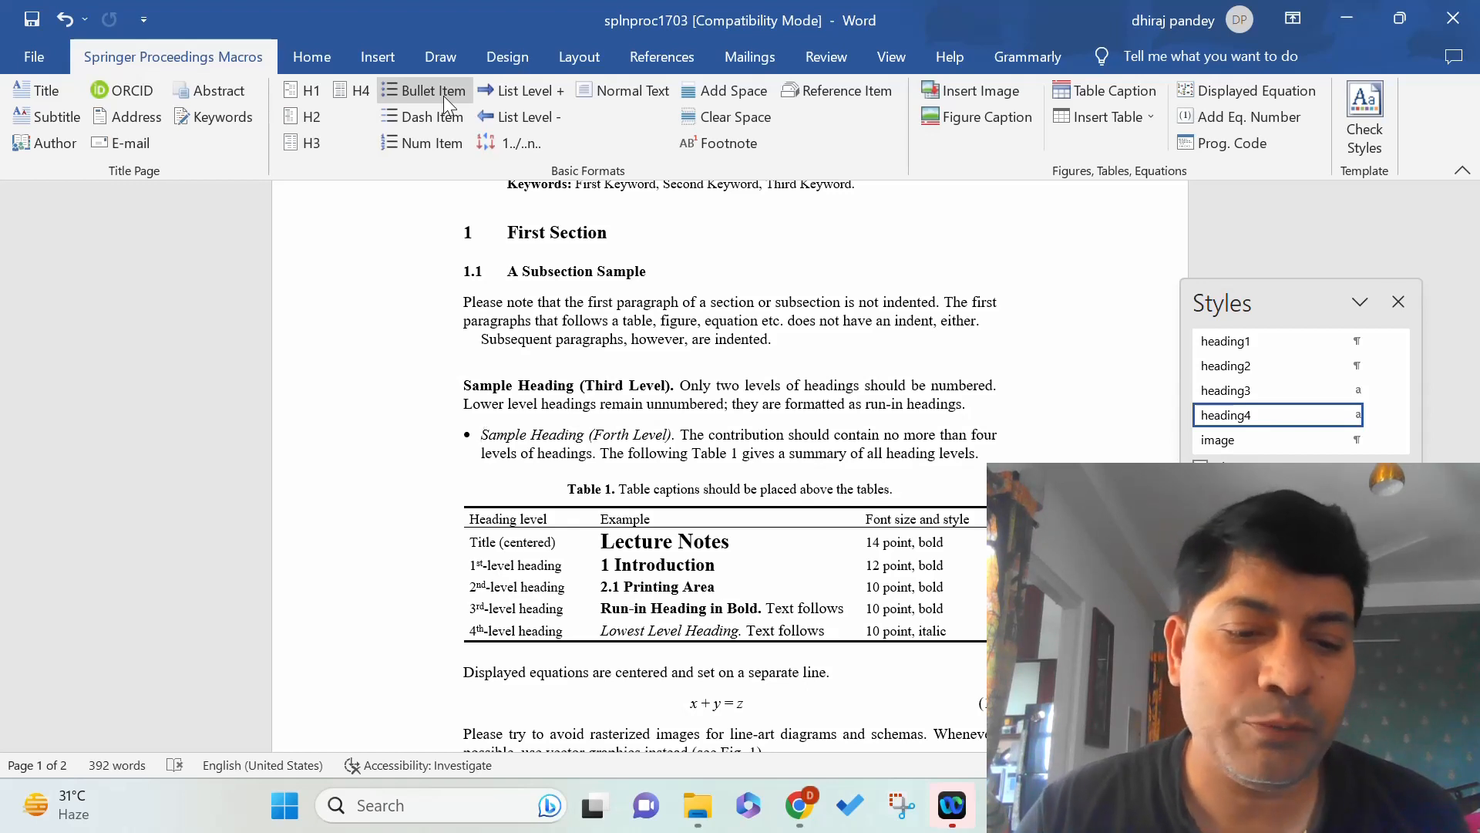
key("ctrl+z")
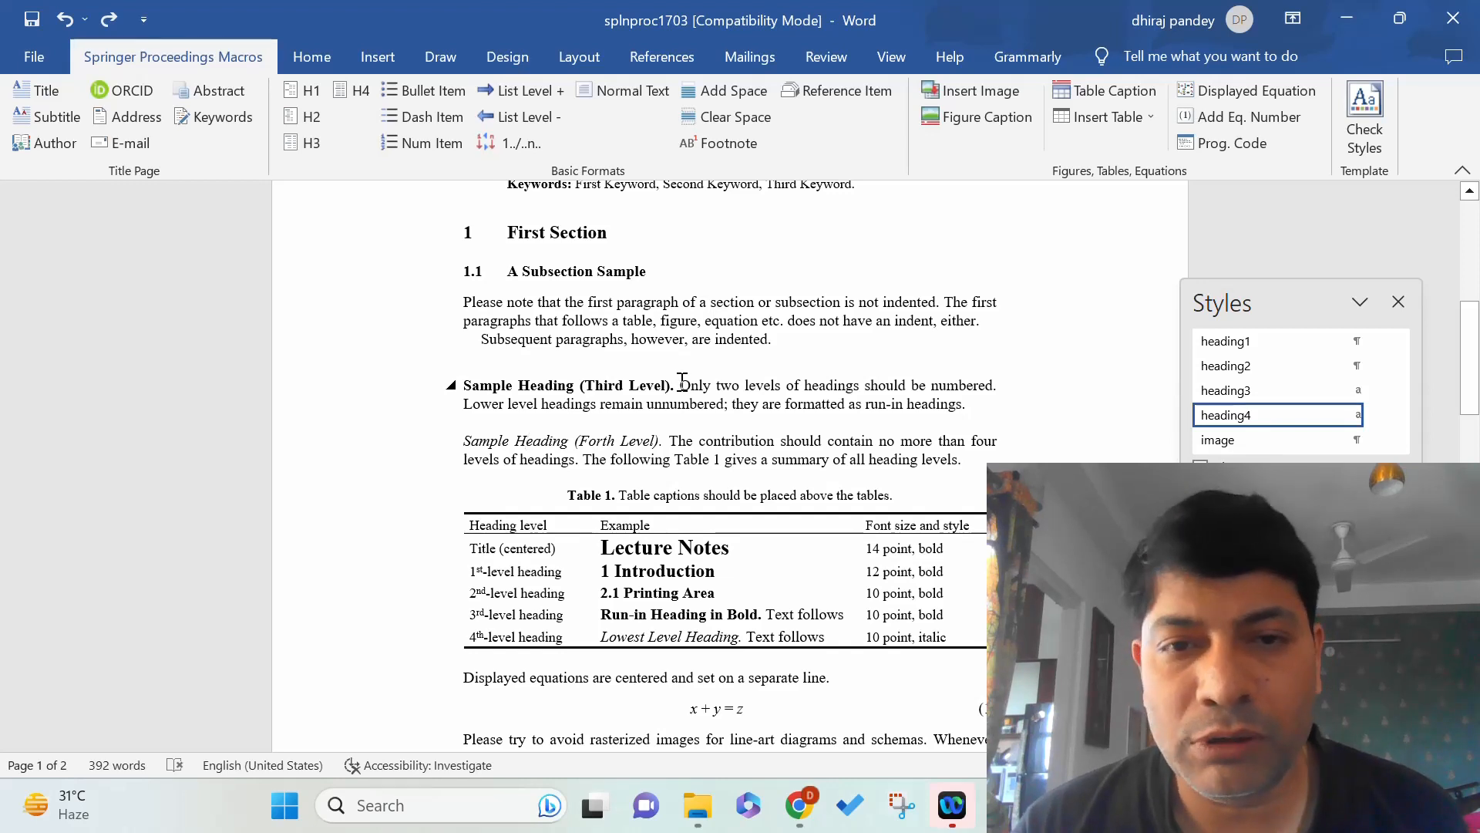
Apply the Normal style to the body sentence under the Third Level heading.
left_click_drag(685, 384, 967, 406)
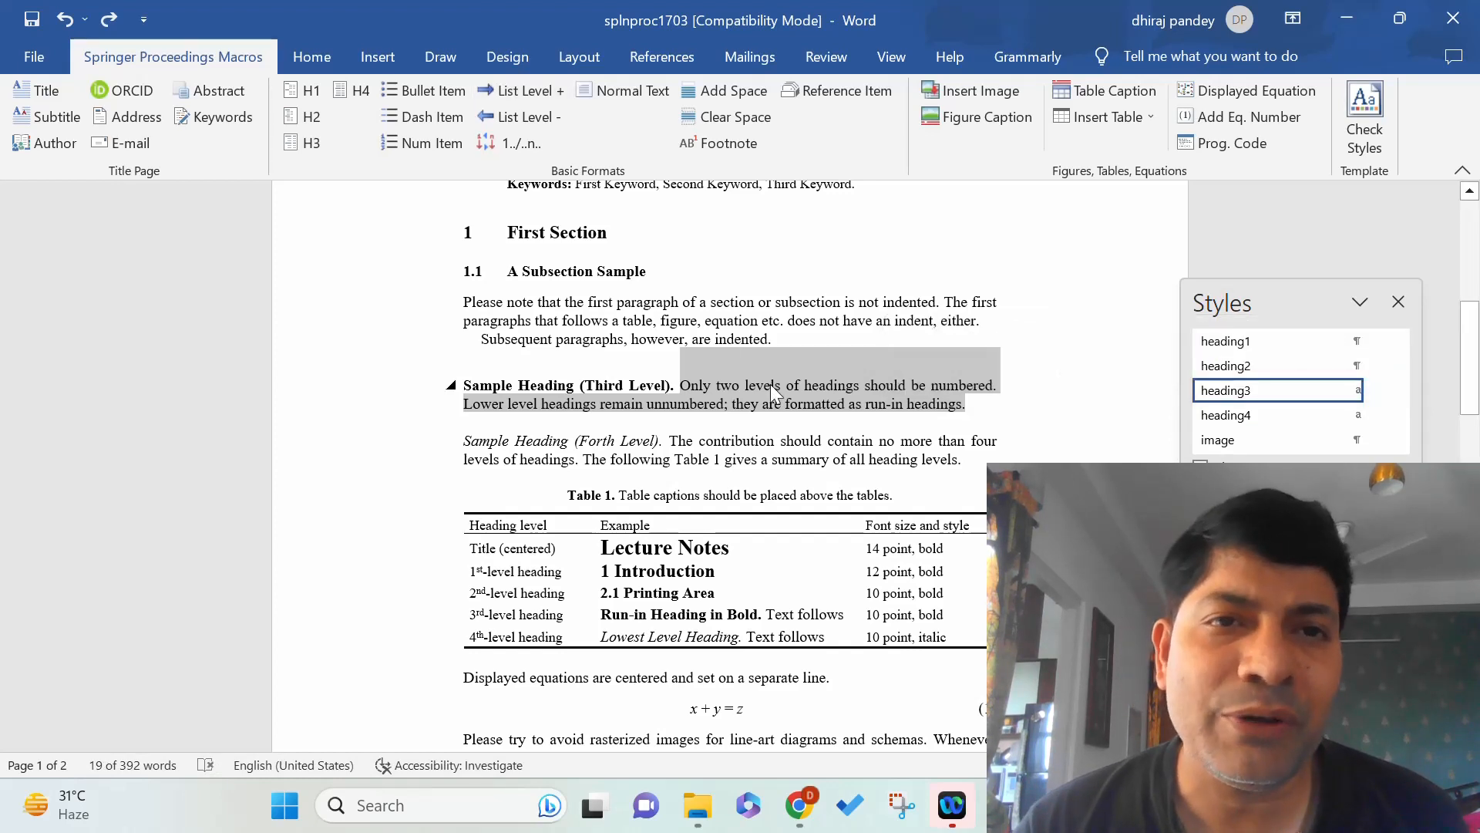
left_click(642, 94)
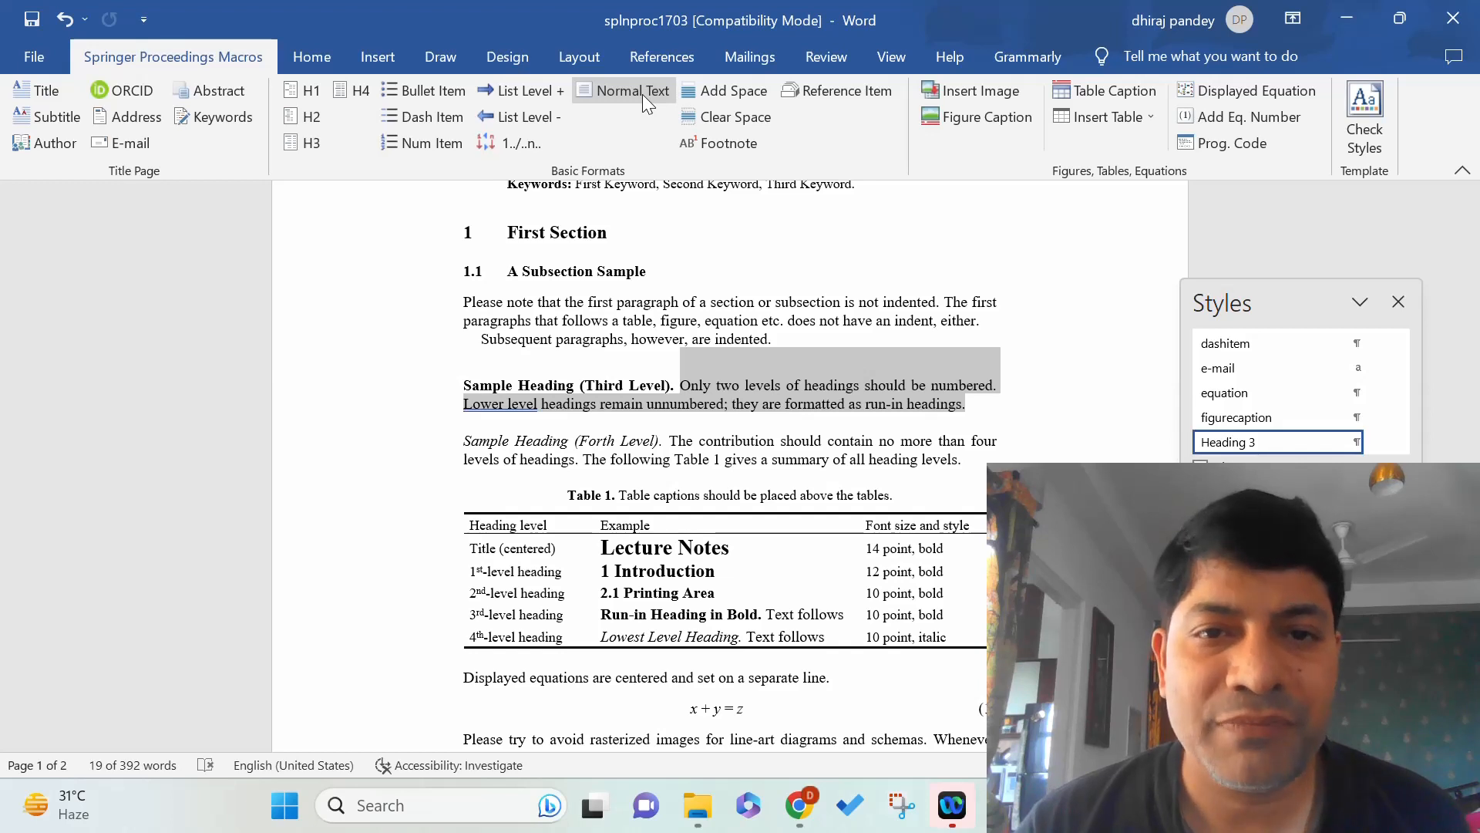
left_click(1071, 408)
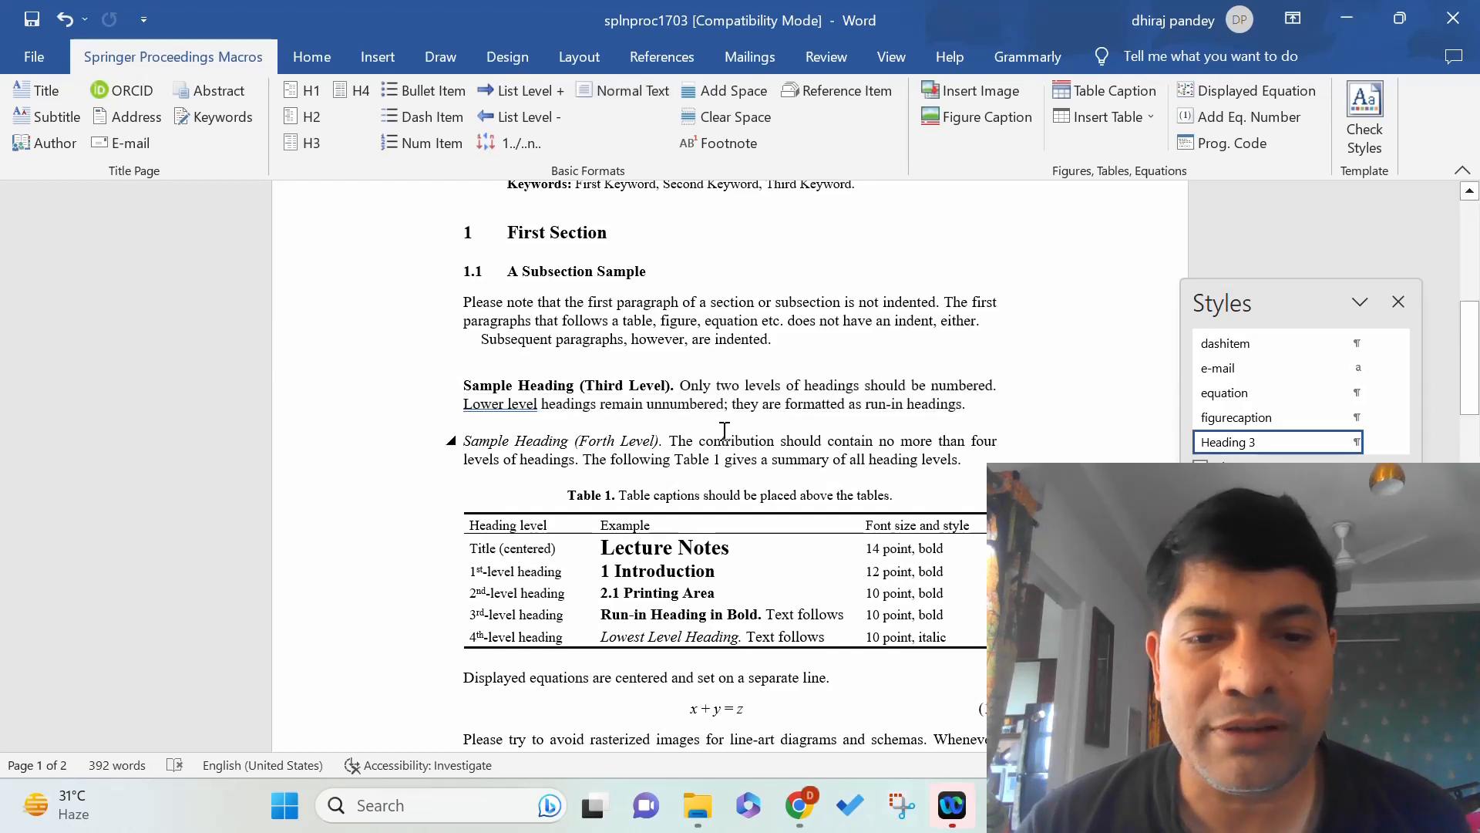
Select the rasterized-images paragraph, then the indented 'Subsequent paragraphs' line, and deselect.
left_click_drag(1468, 362, 1468, 434)
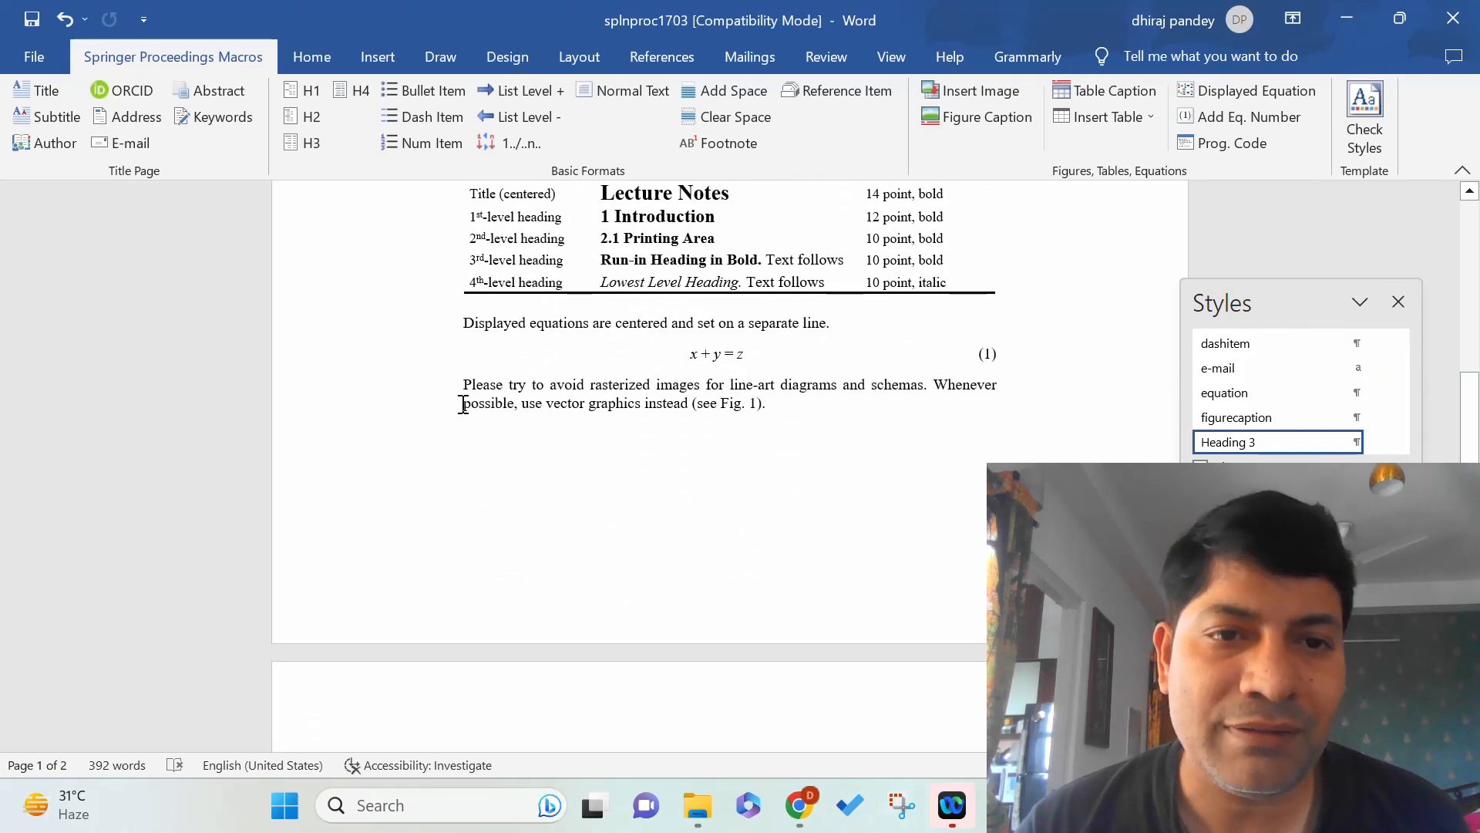
left_click_drag(463, 385, 769, 402)
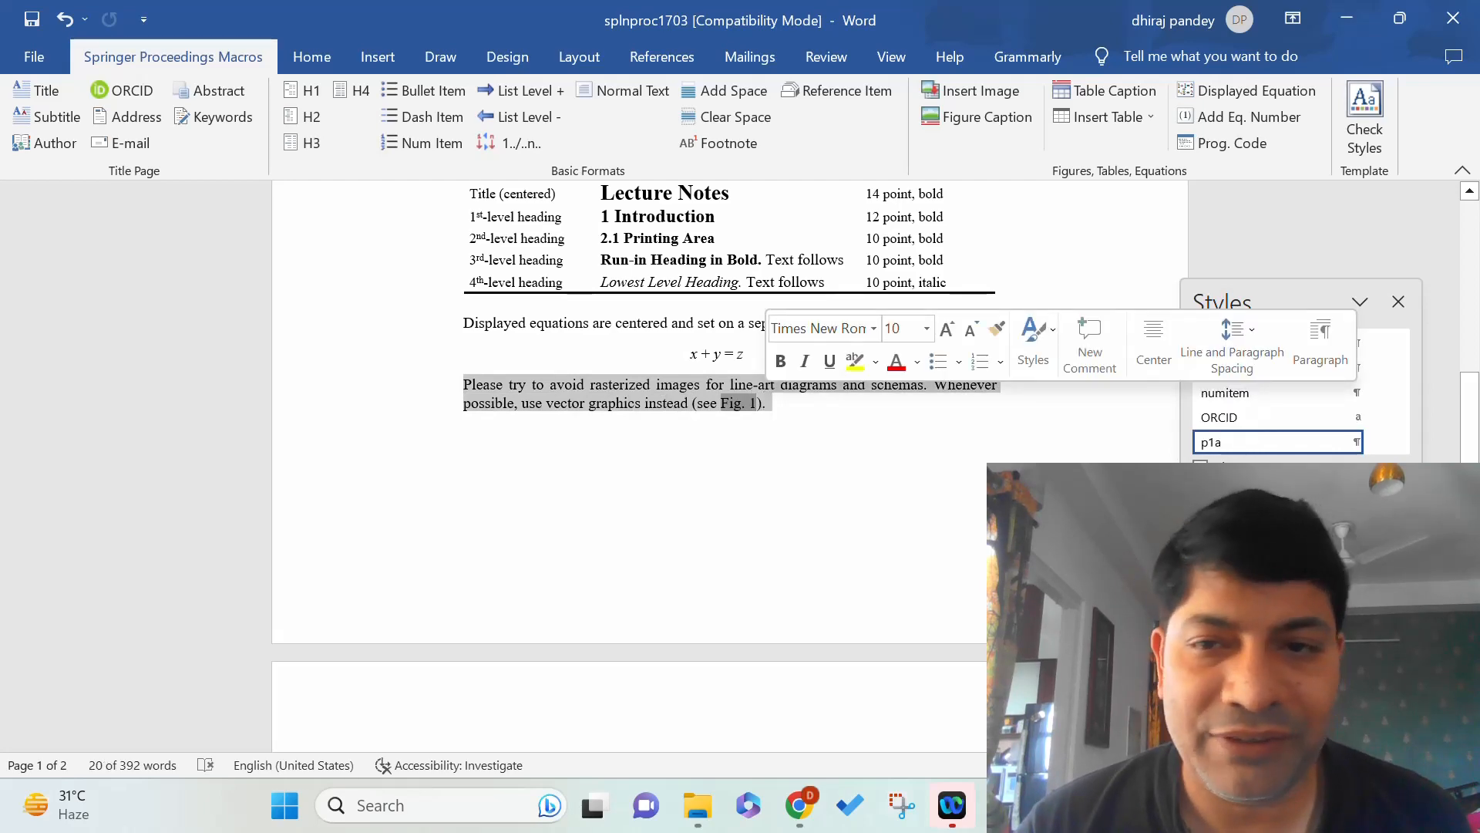
left_click_drag(1473, 416, 1476, 329)
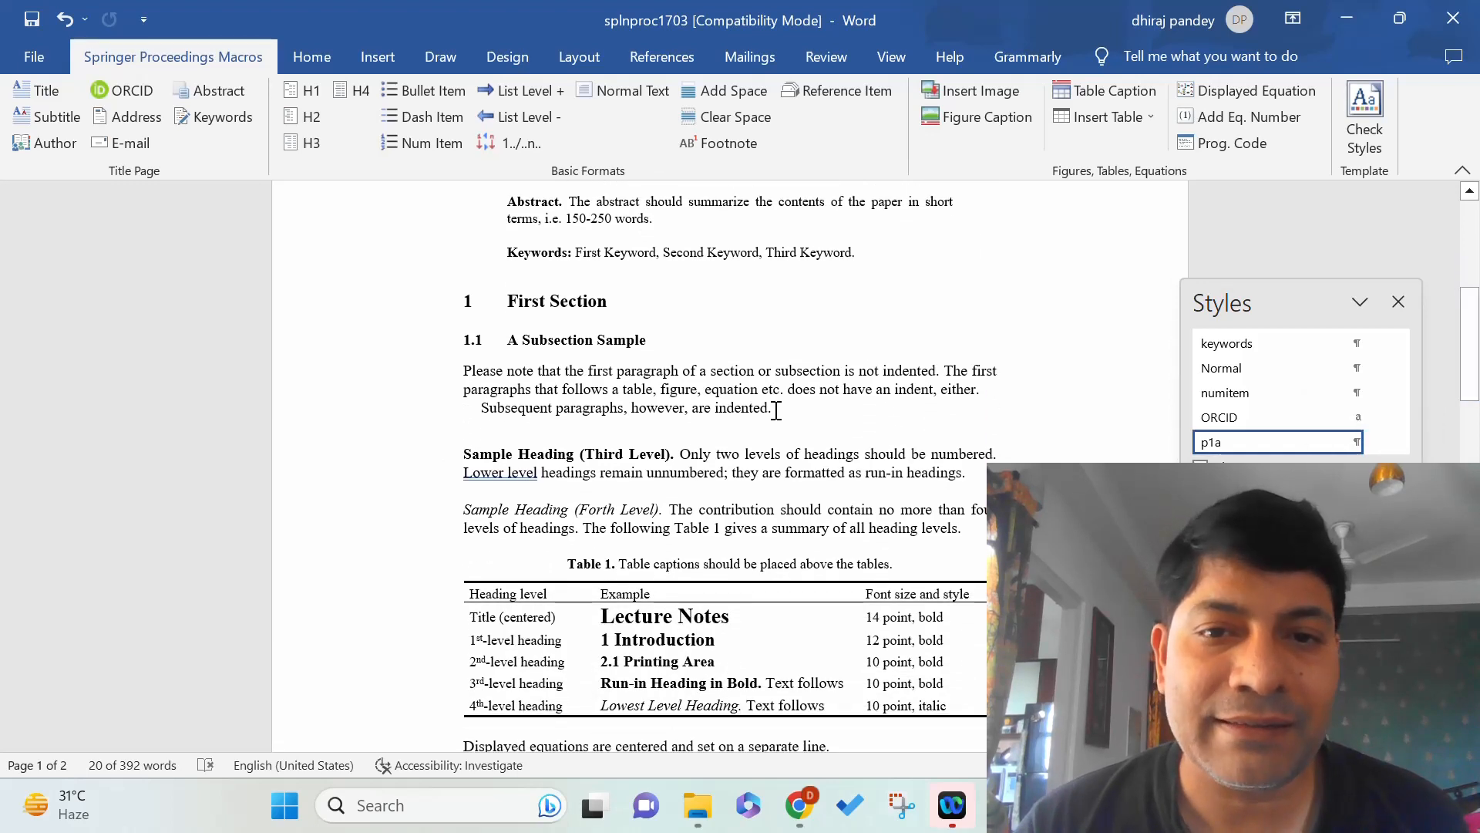
left_click_drag(776, 410, 513, 416)
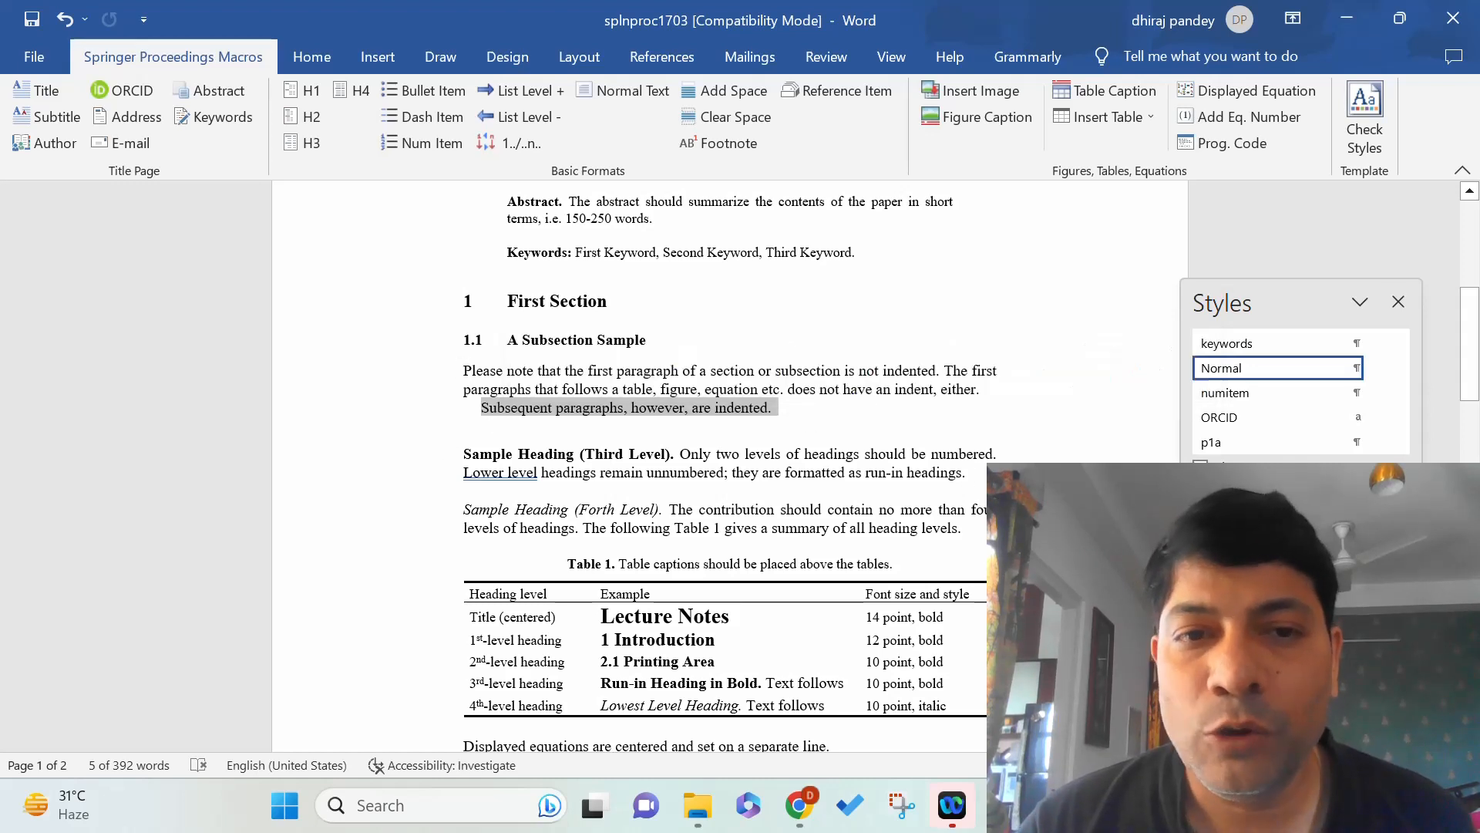
left_click(899, 476)
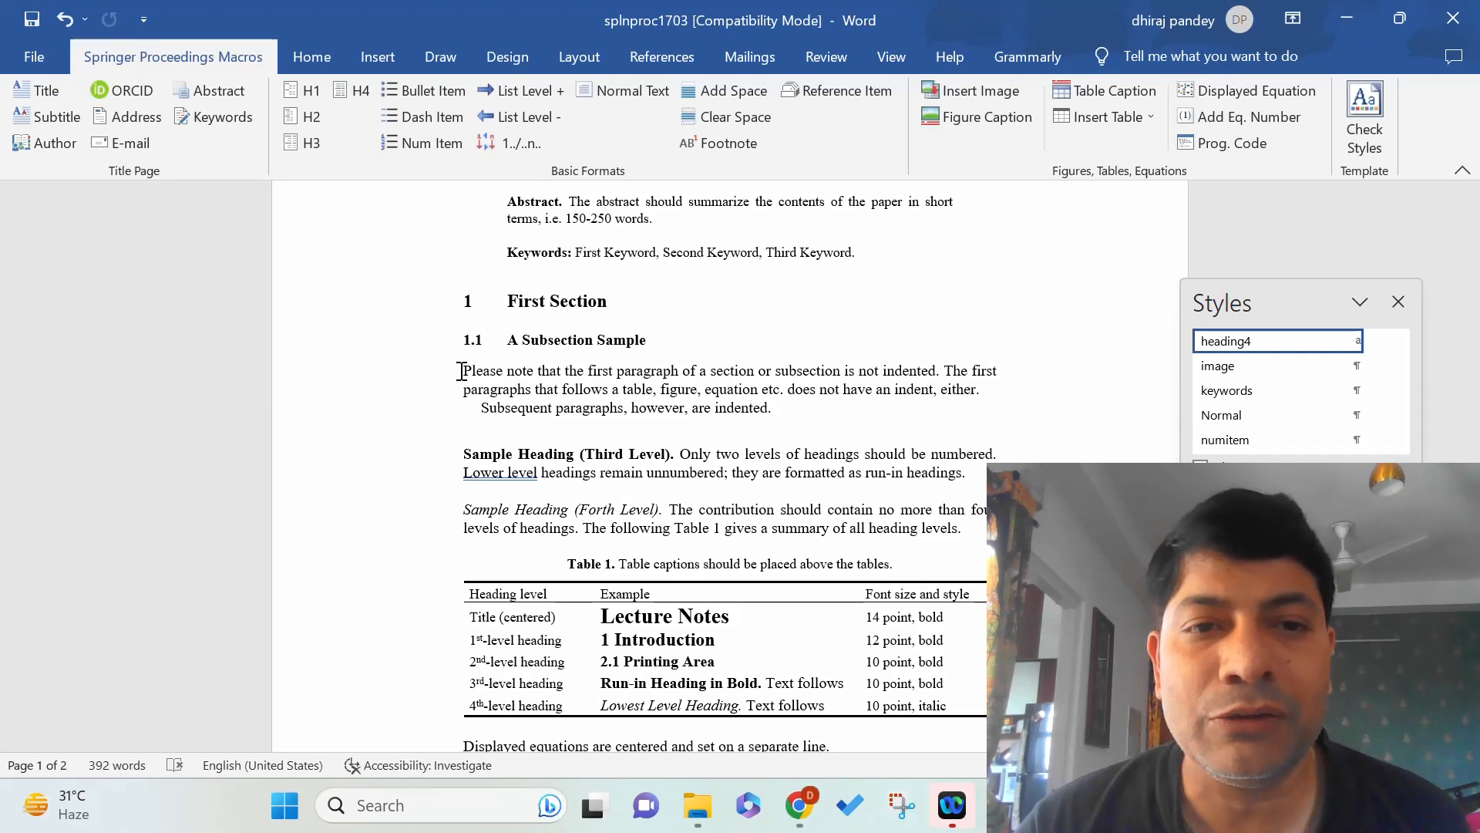
left_click_drag(461, 371, 983, 389)
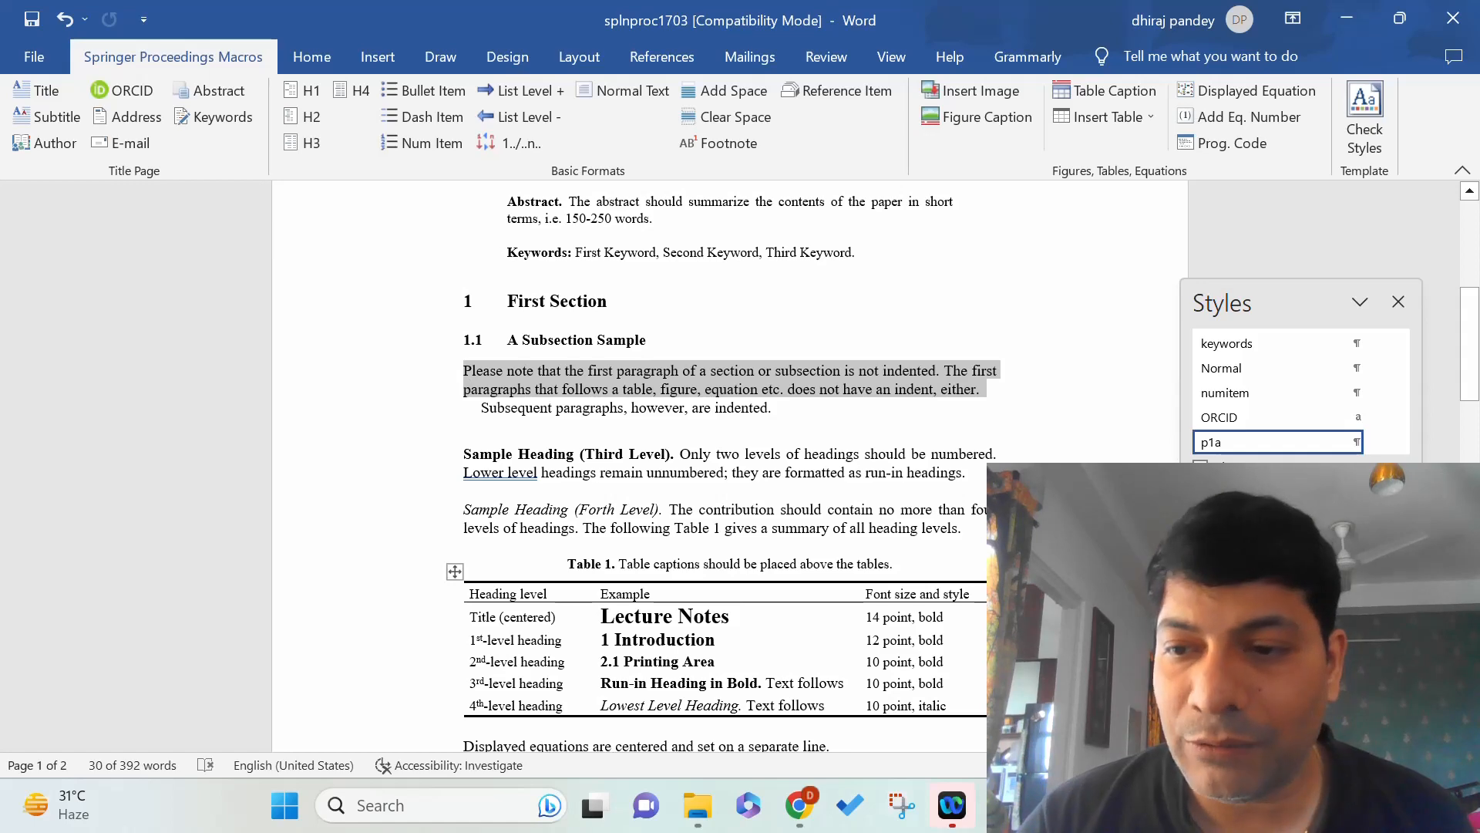
scroll(733, 322, "down", 2)
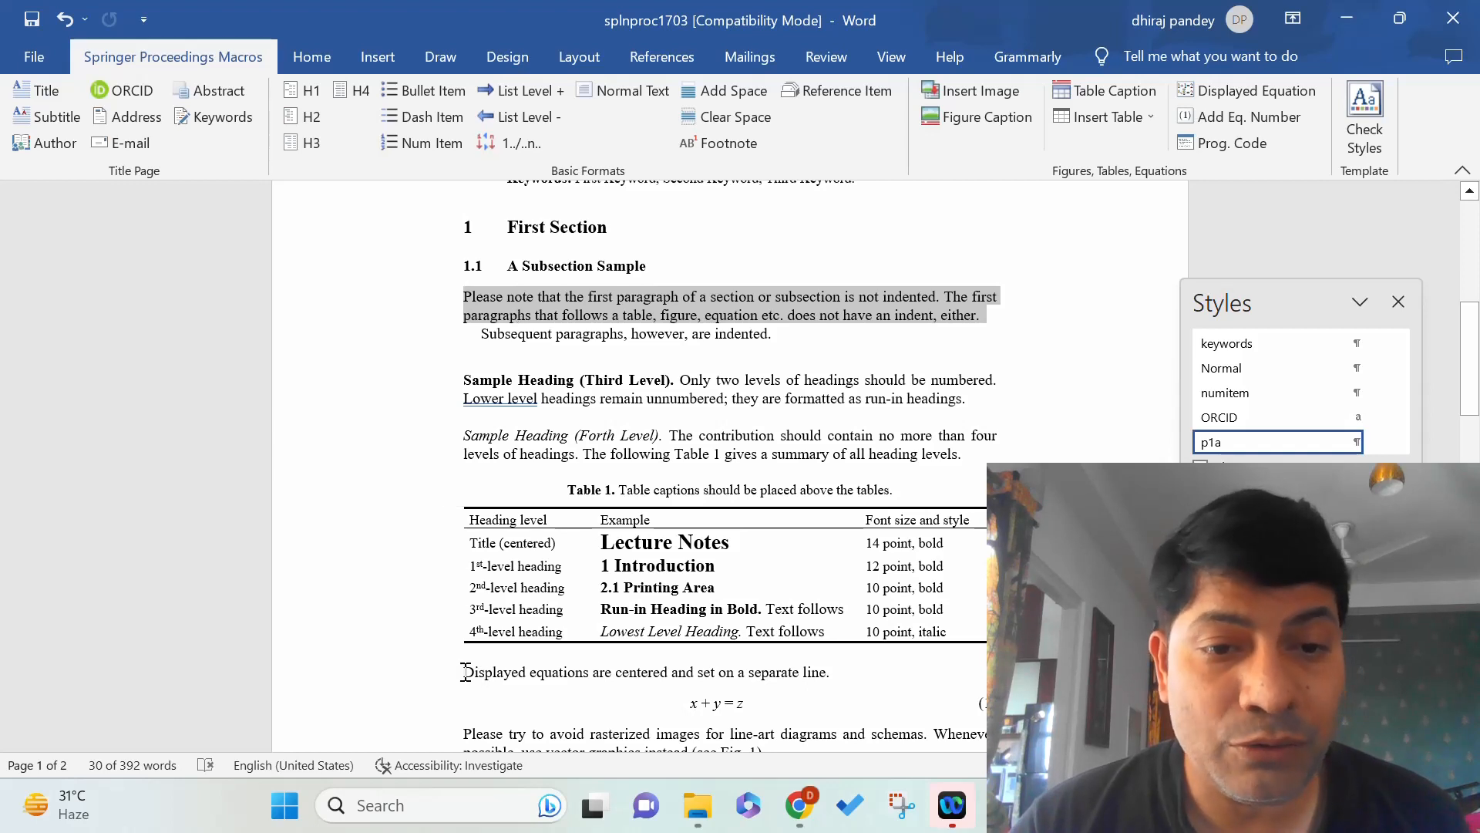
Confirm the 'Displayed equations…' sentence uses Normal style, then scroll down to page 2's Fig. 1.
left_click_drag(466, 672, 830, 679)
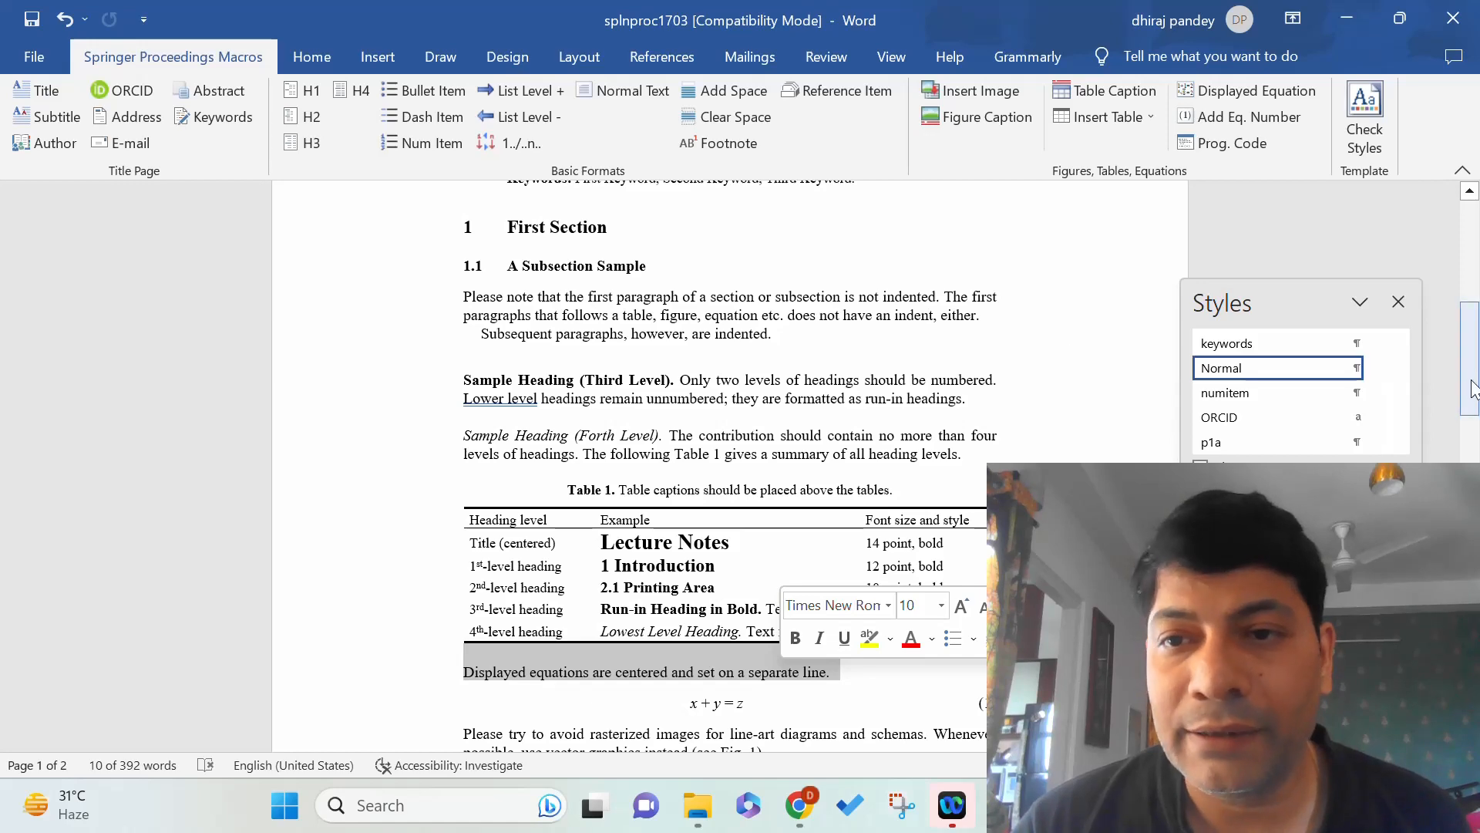
left_click_drag(1472, 388, 1474, 575)
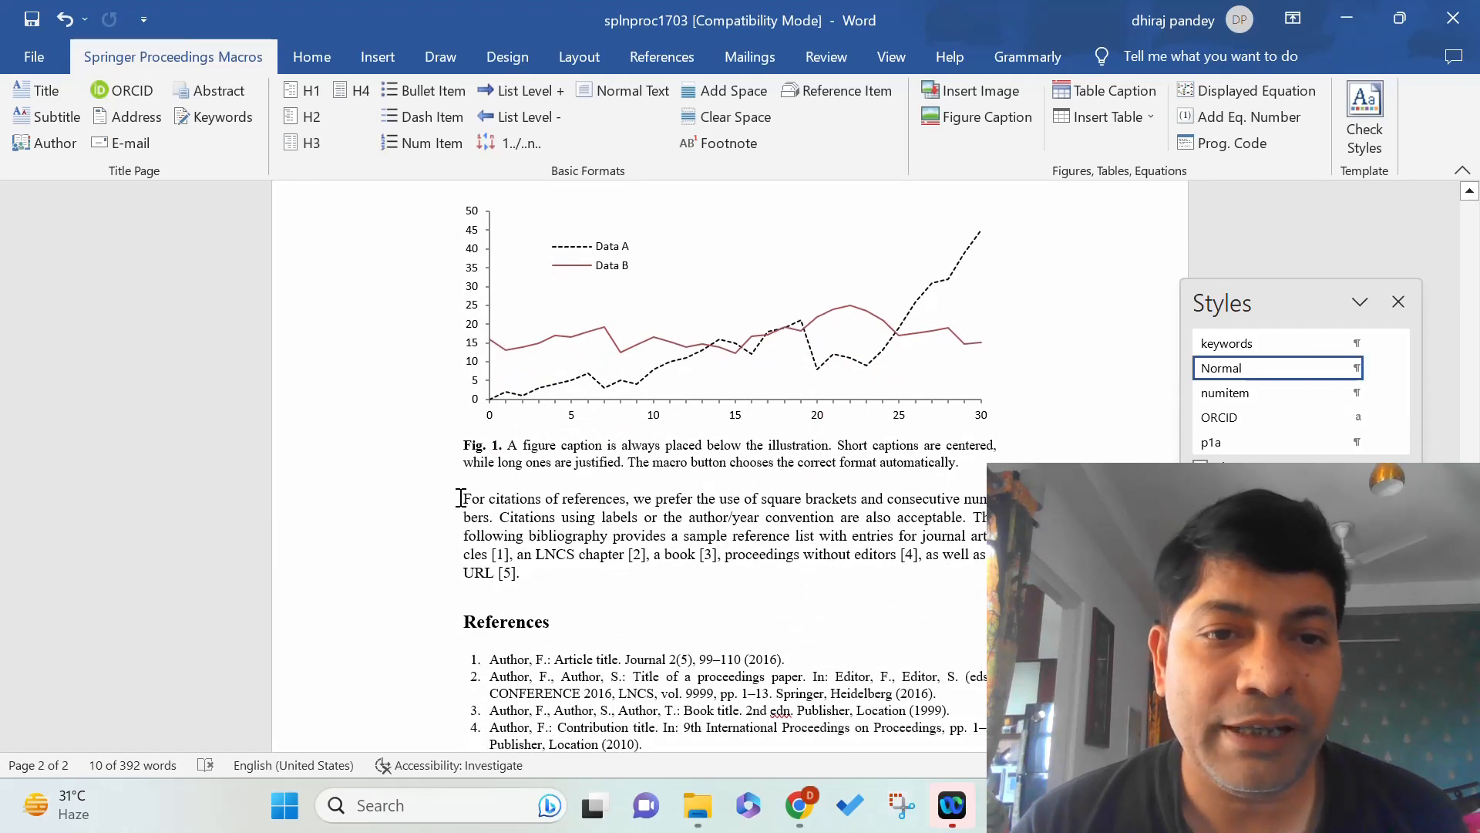
left_click_drag(460, 497, 523, 572)
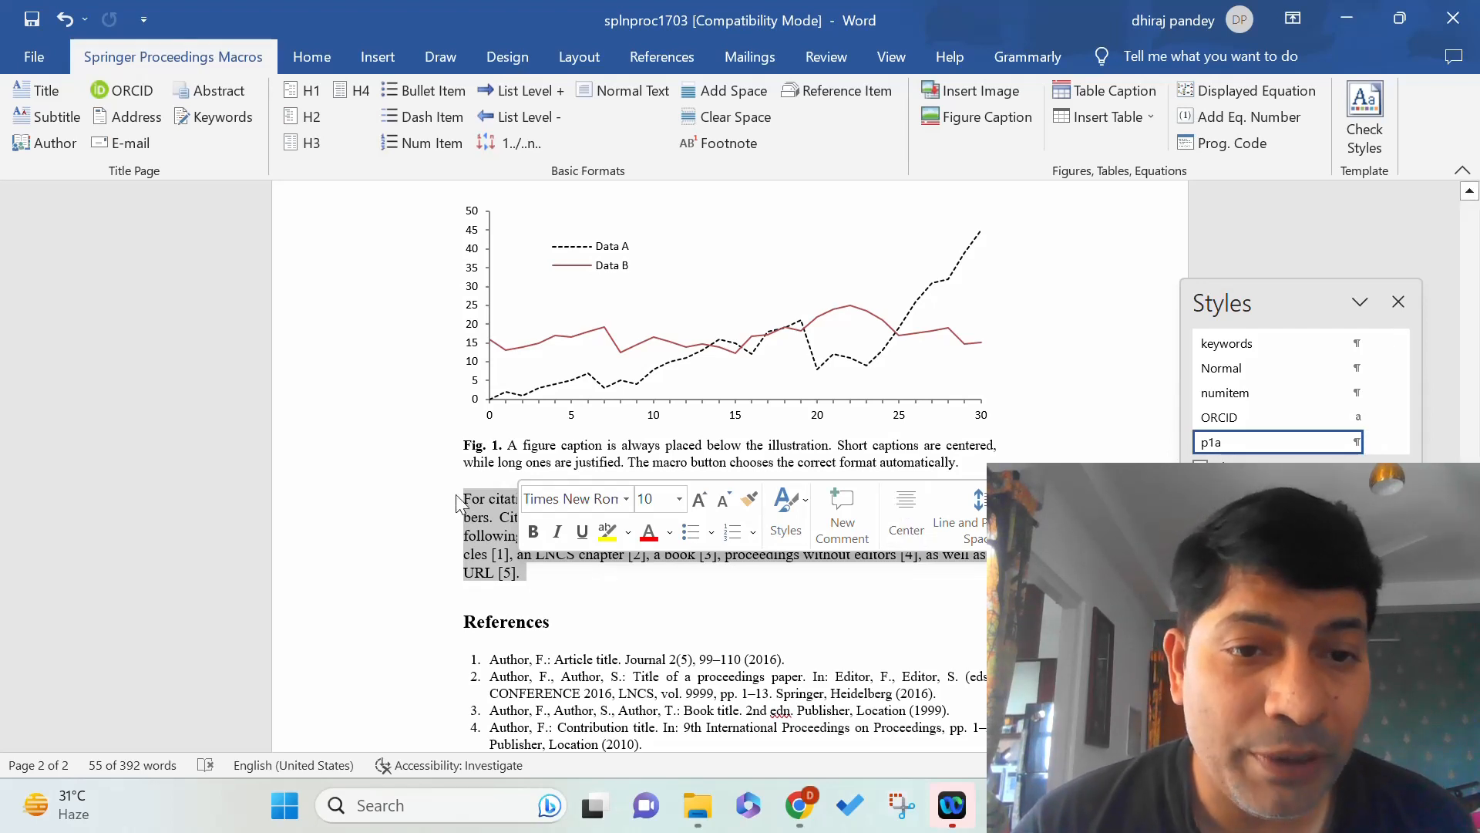
left_click(552, 622)
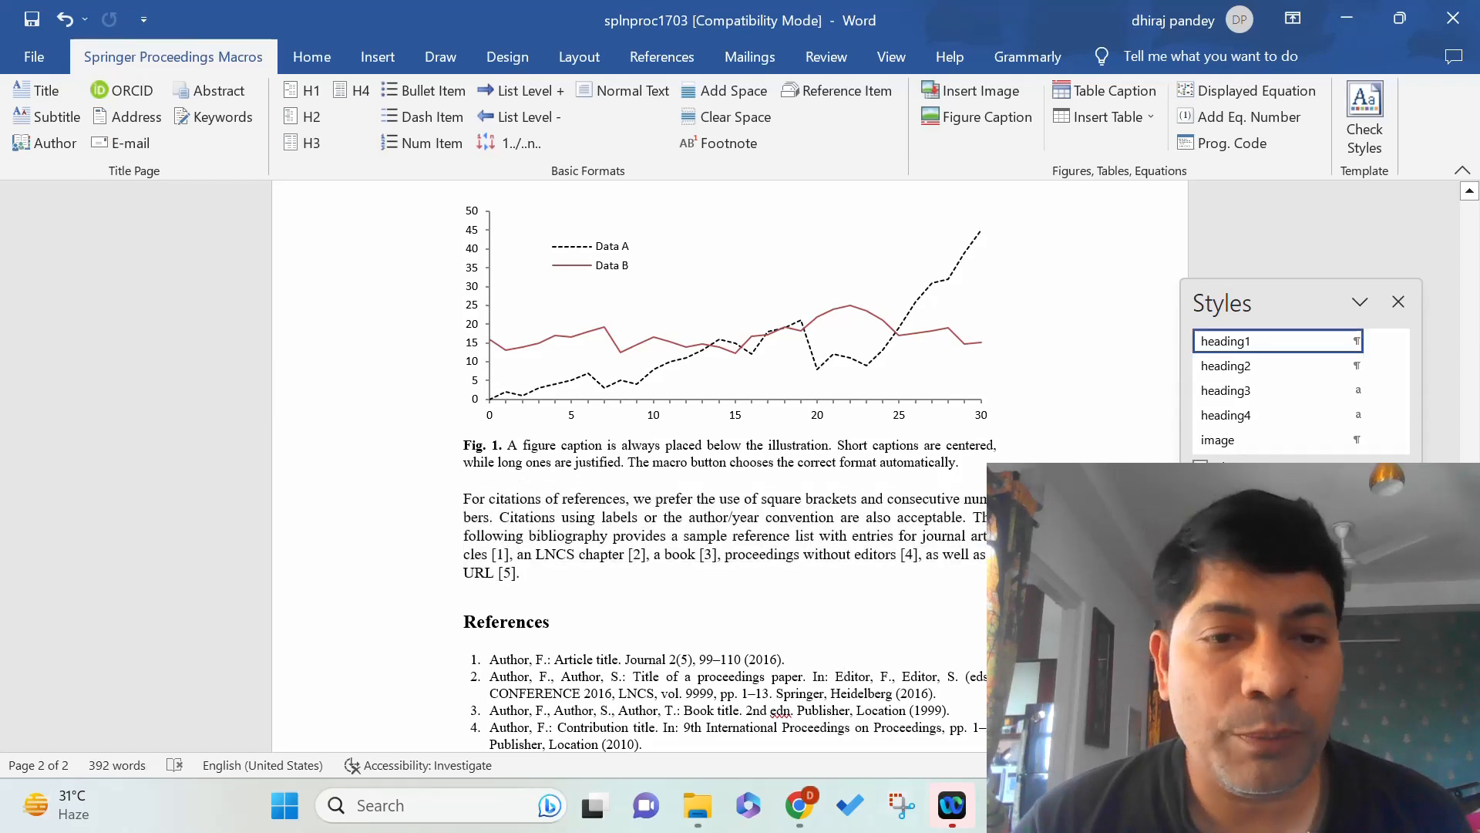
scroll(725, 463, "up", 10)
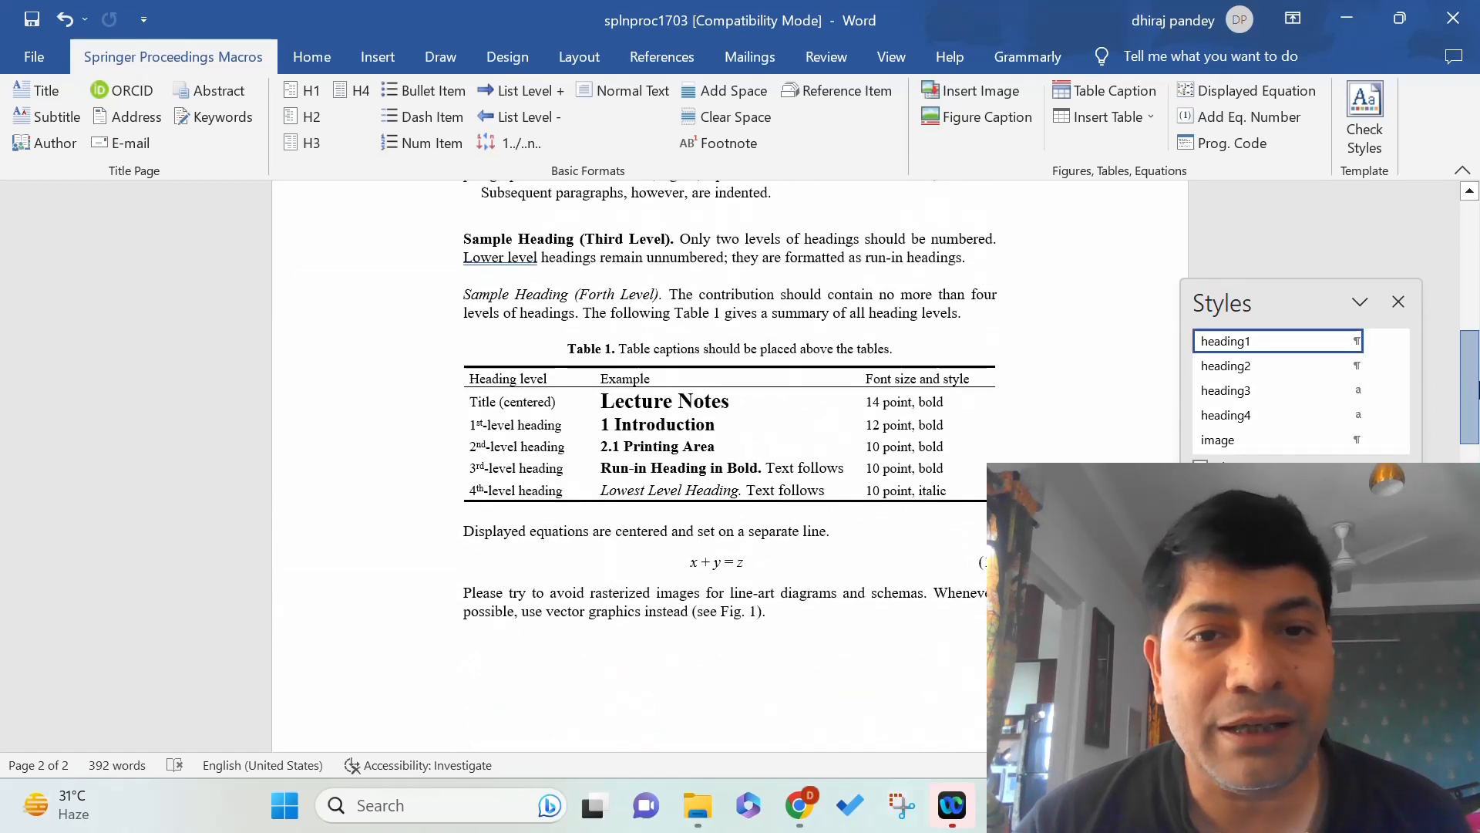
left_click_drag(1476, 390, 1477, 330)
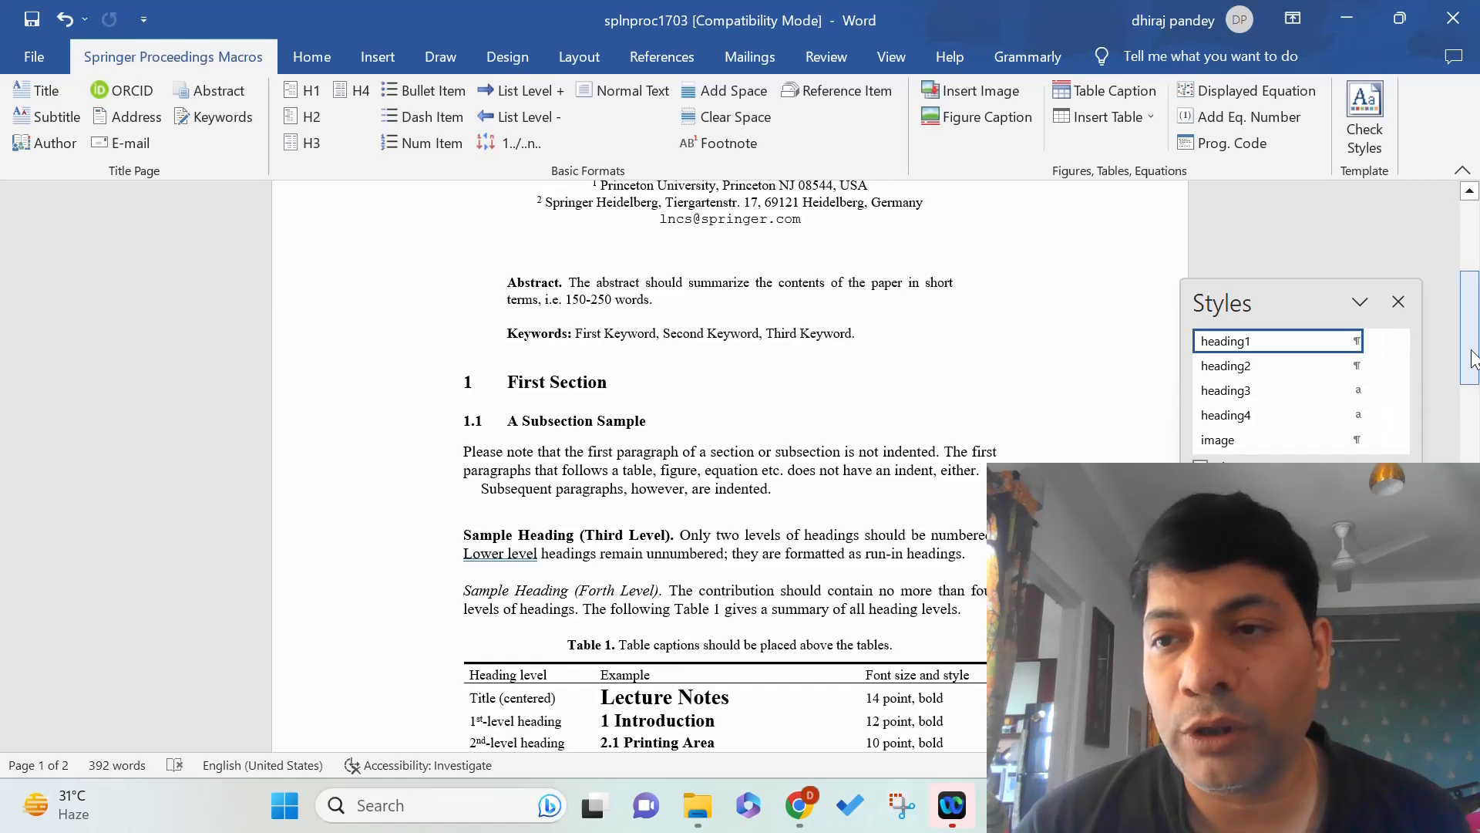
left_click_drag(1475, 358, 1474, 529)
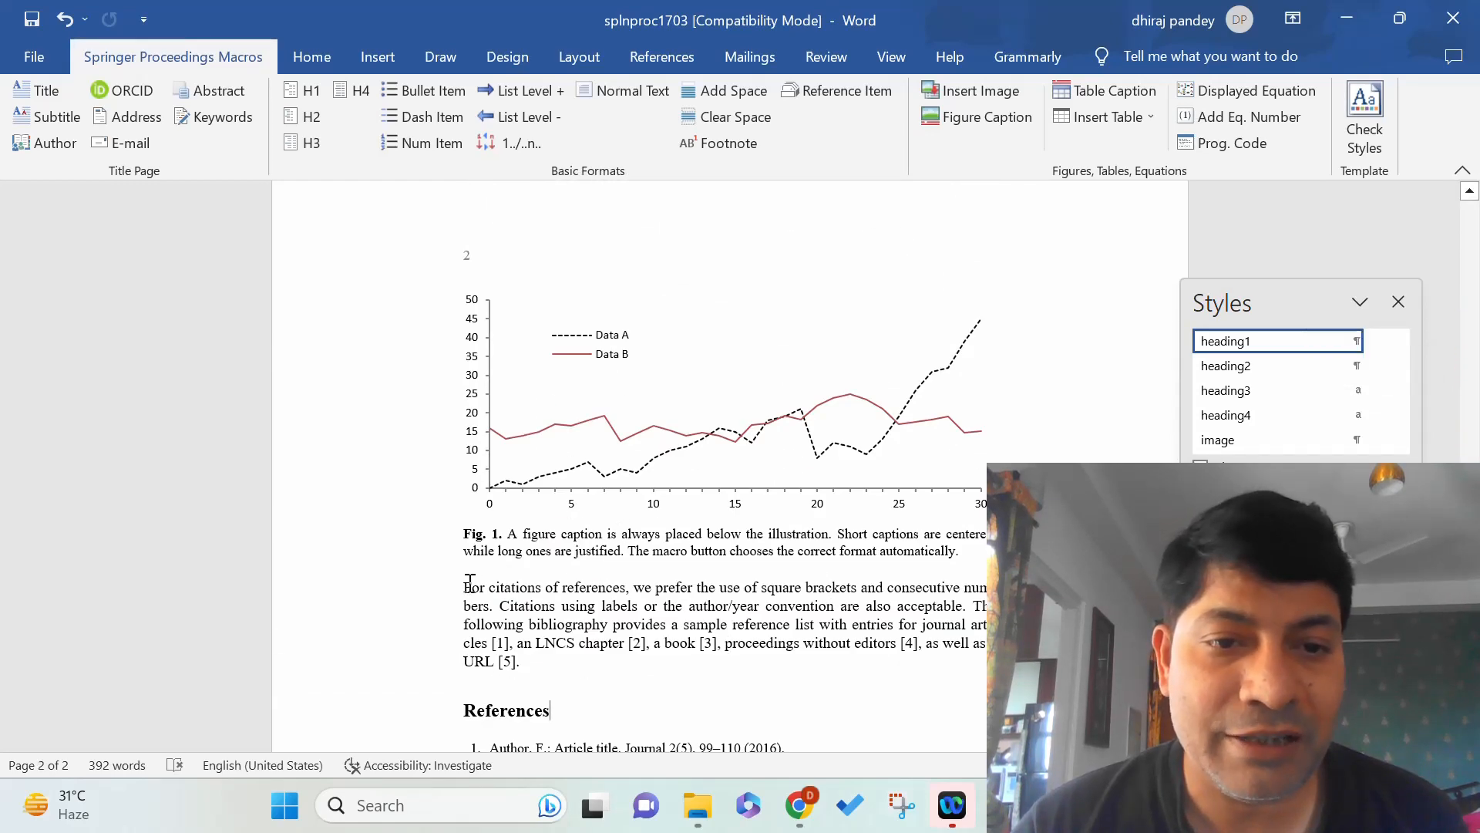
left_click_drag(463, 588, 540, 663)
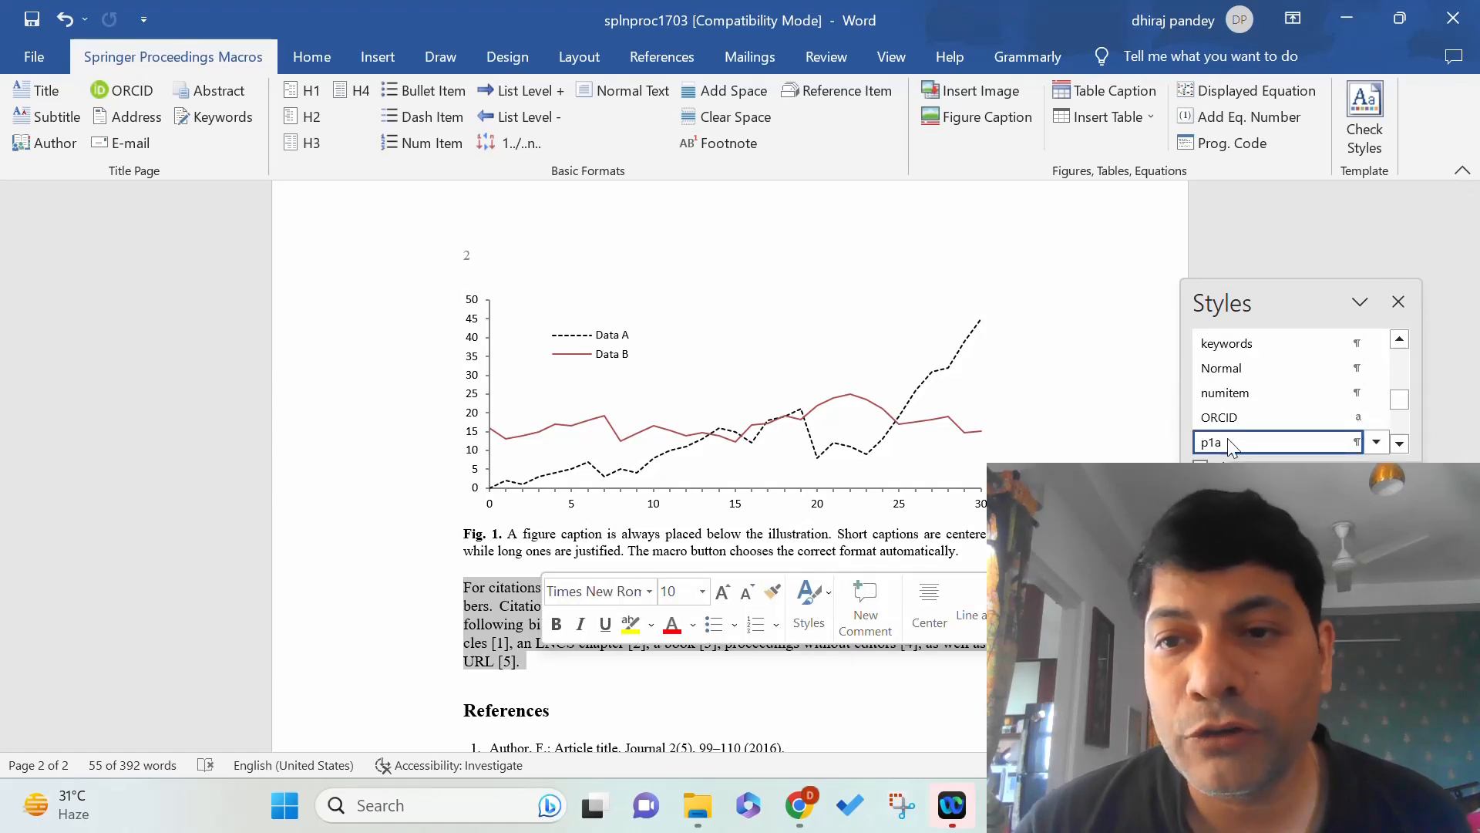
left_click(1233, 369)
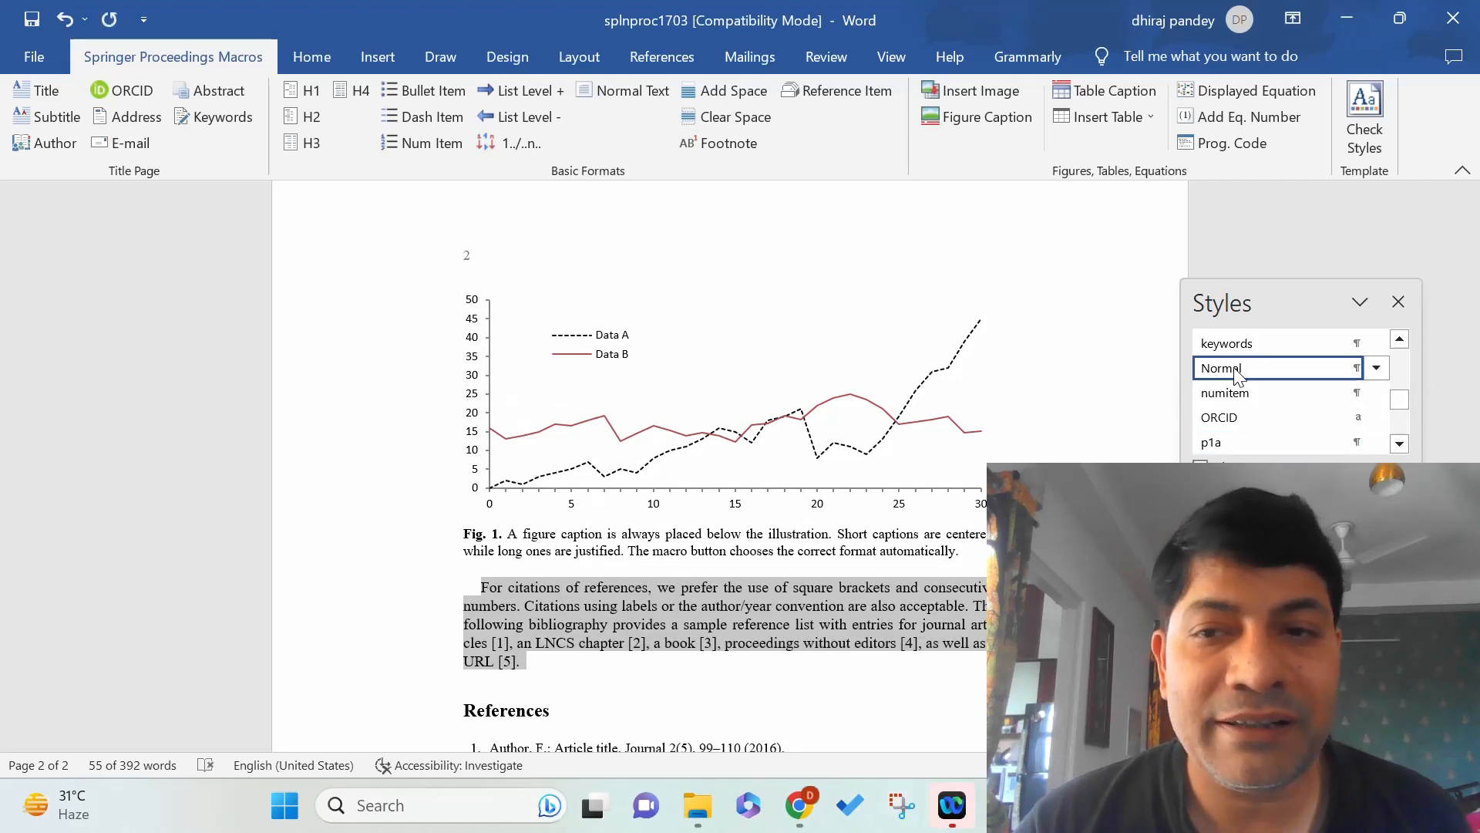
left_click(1232, 445)
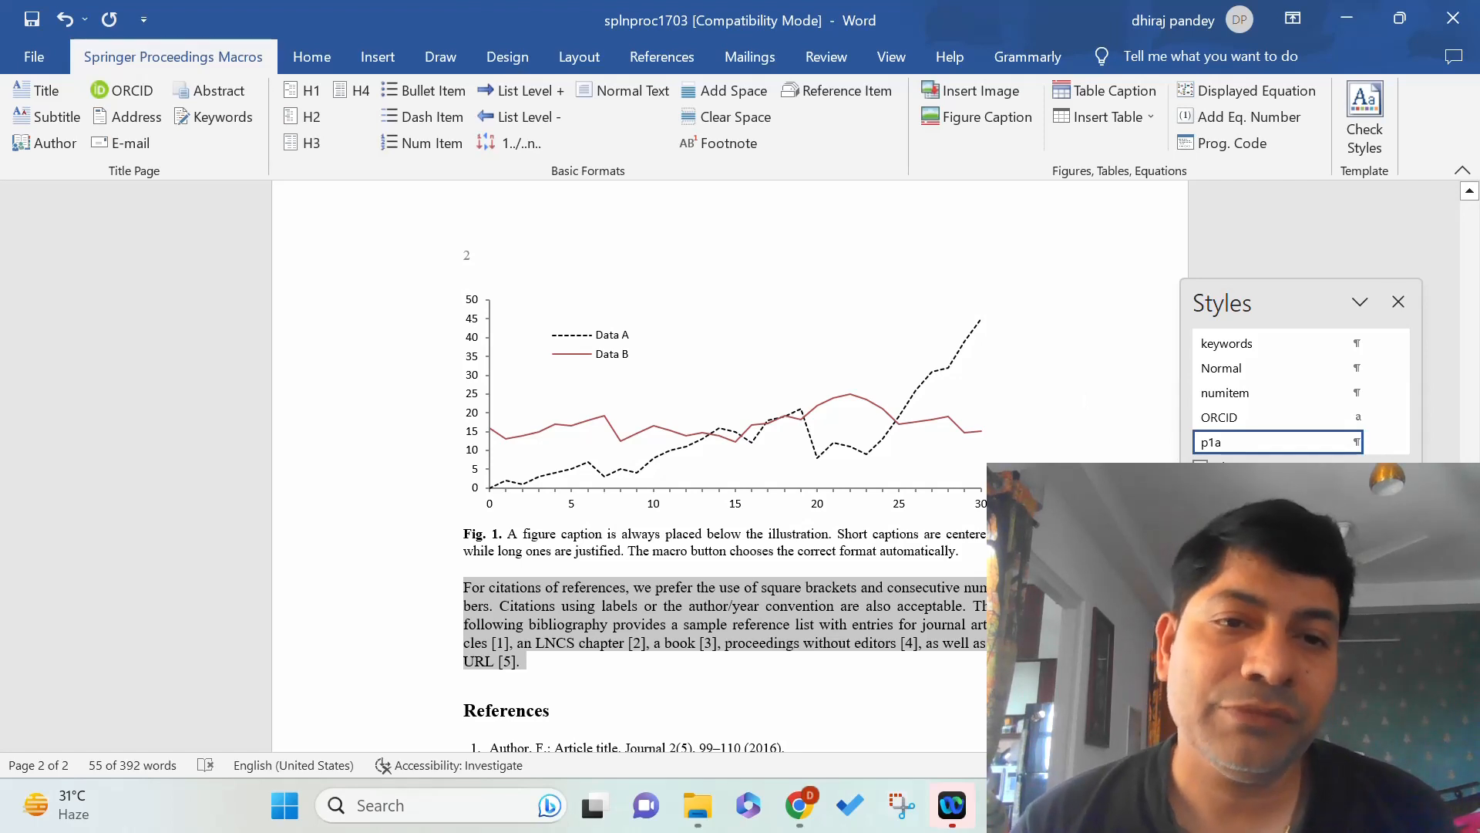
left_click_drag(1471, 557, 1468, 357)
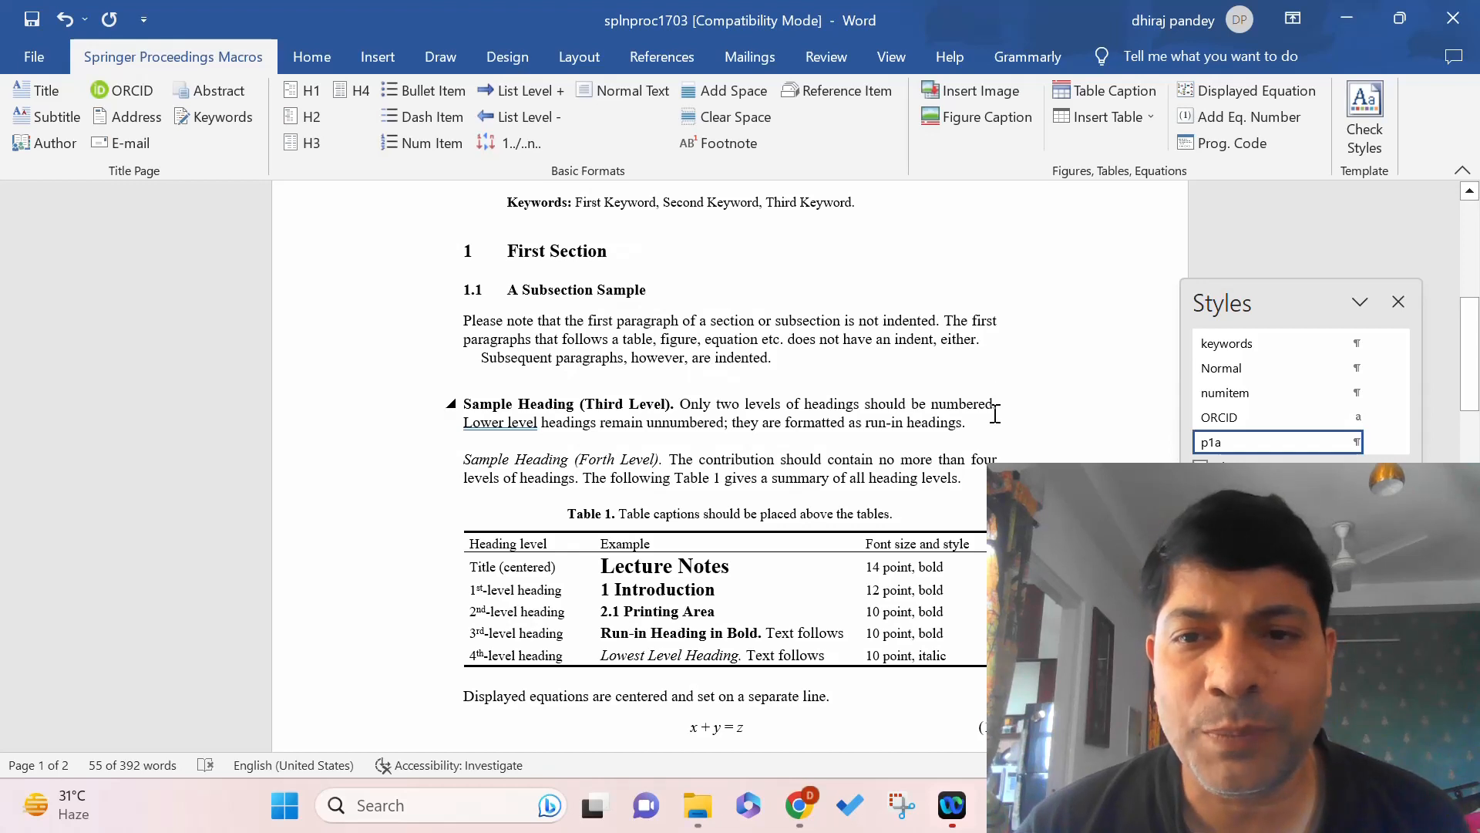
Clear the space above the Sample Heading (Third Level) paragraph, undo it once, then reapply it.
left_click(968, 423)
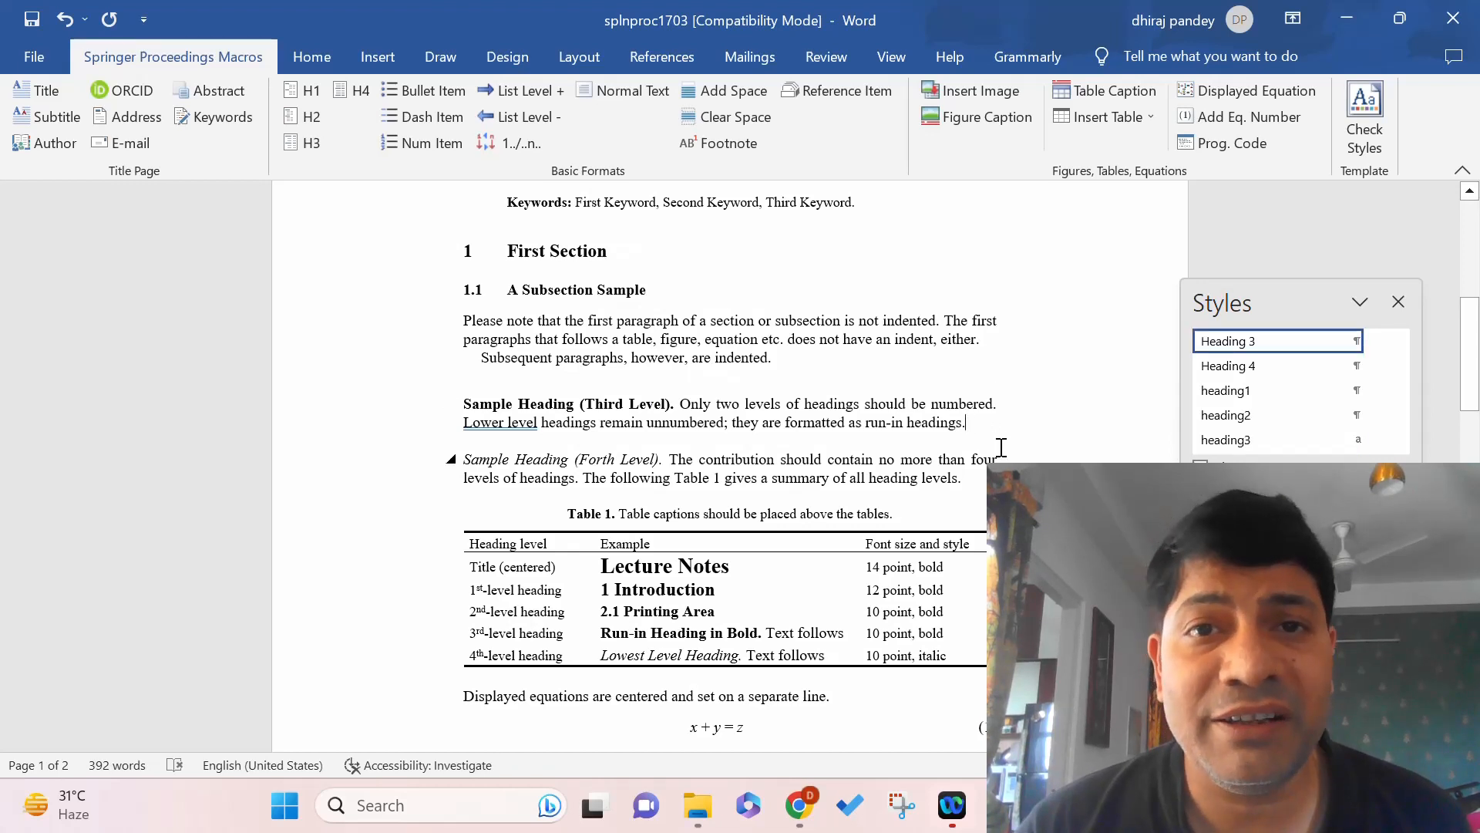
left_click(747, 115)
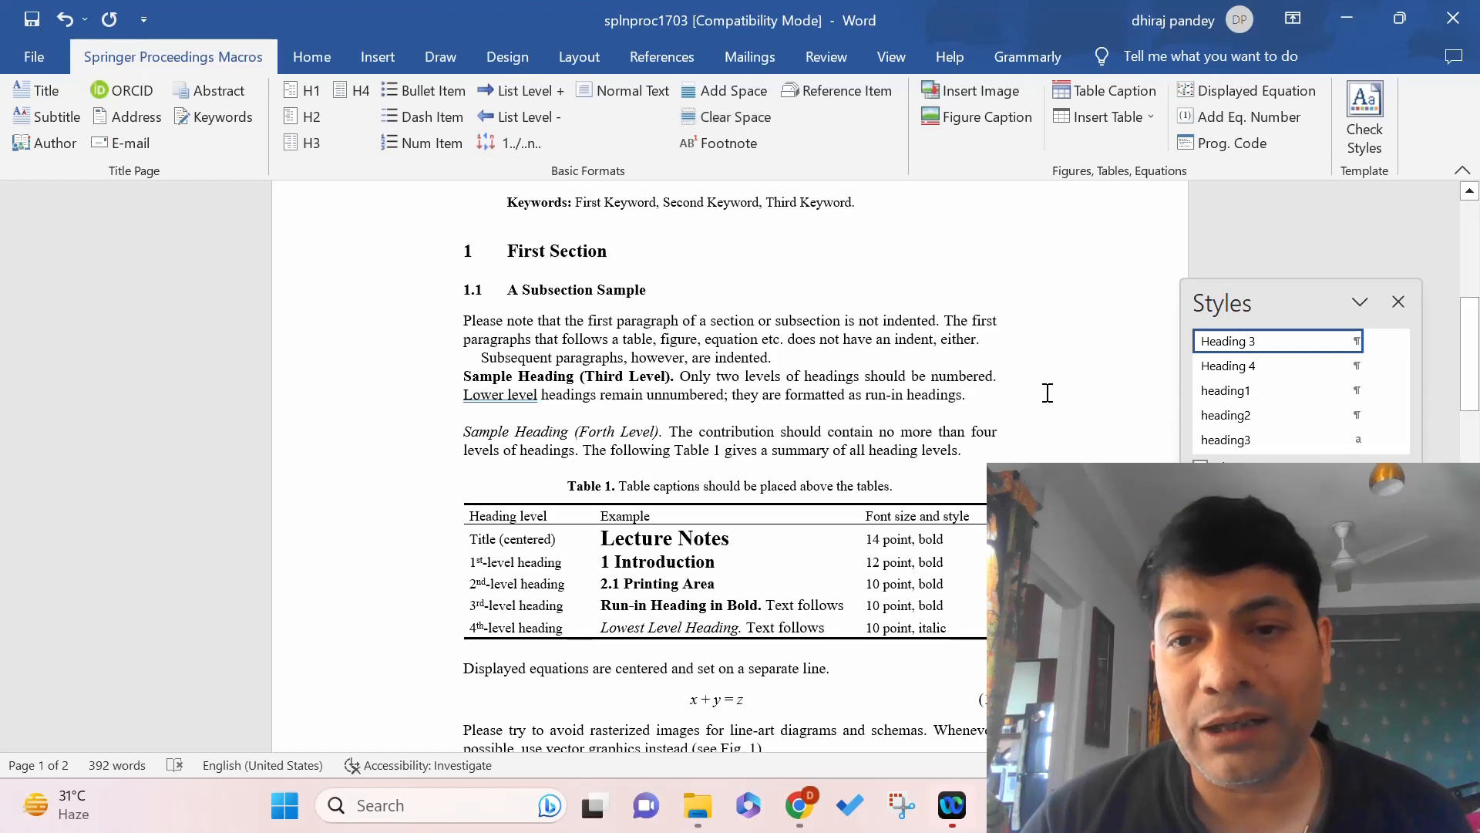
key("ctrl+z")
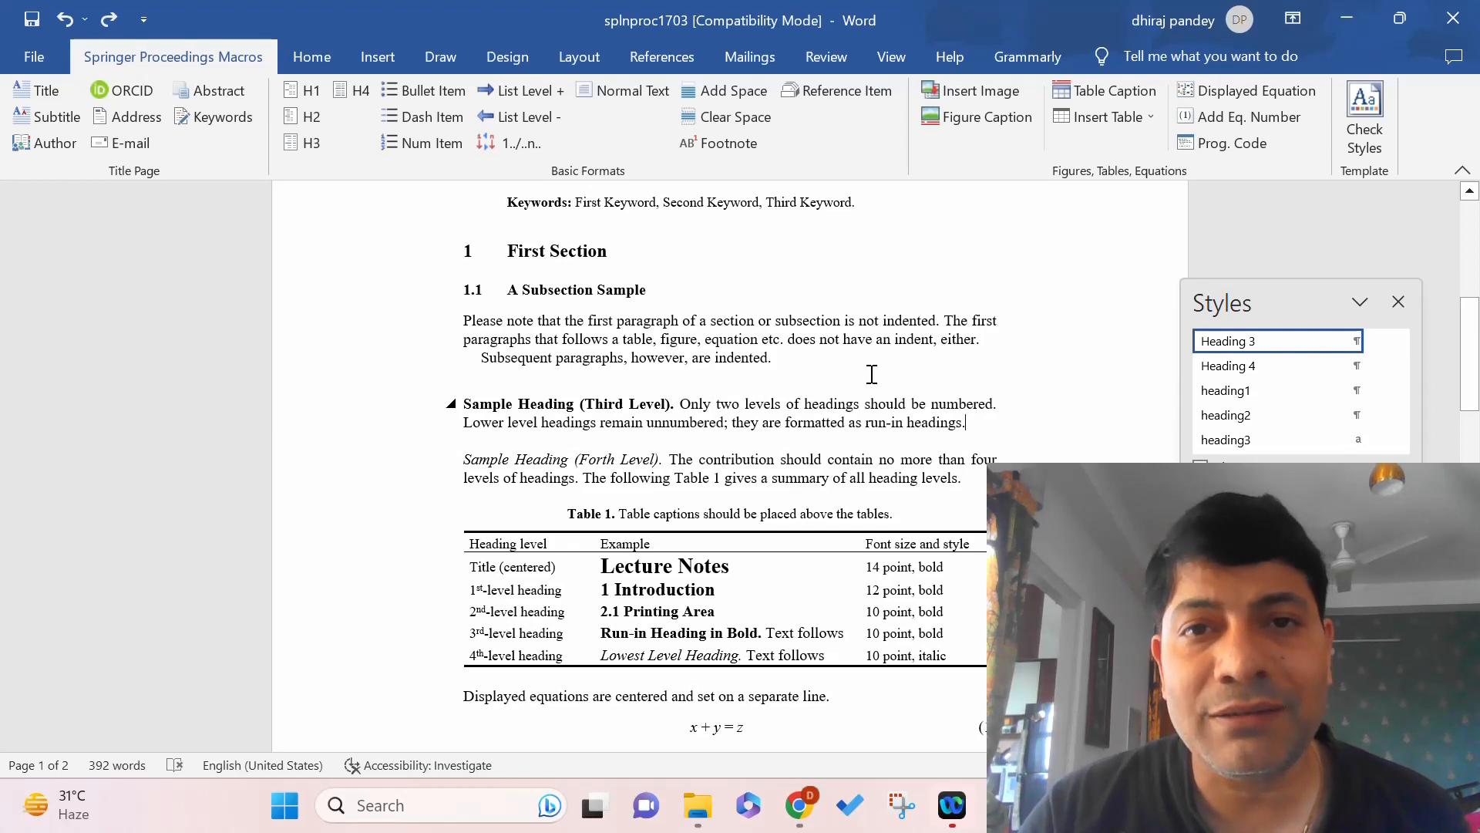
left_click(747, 118)
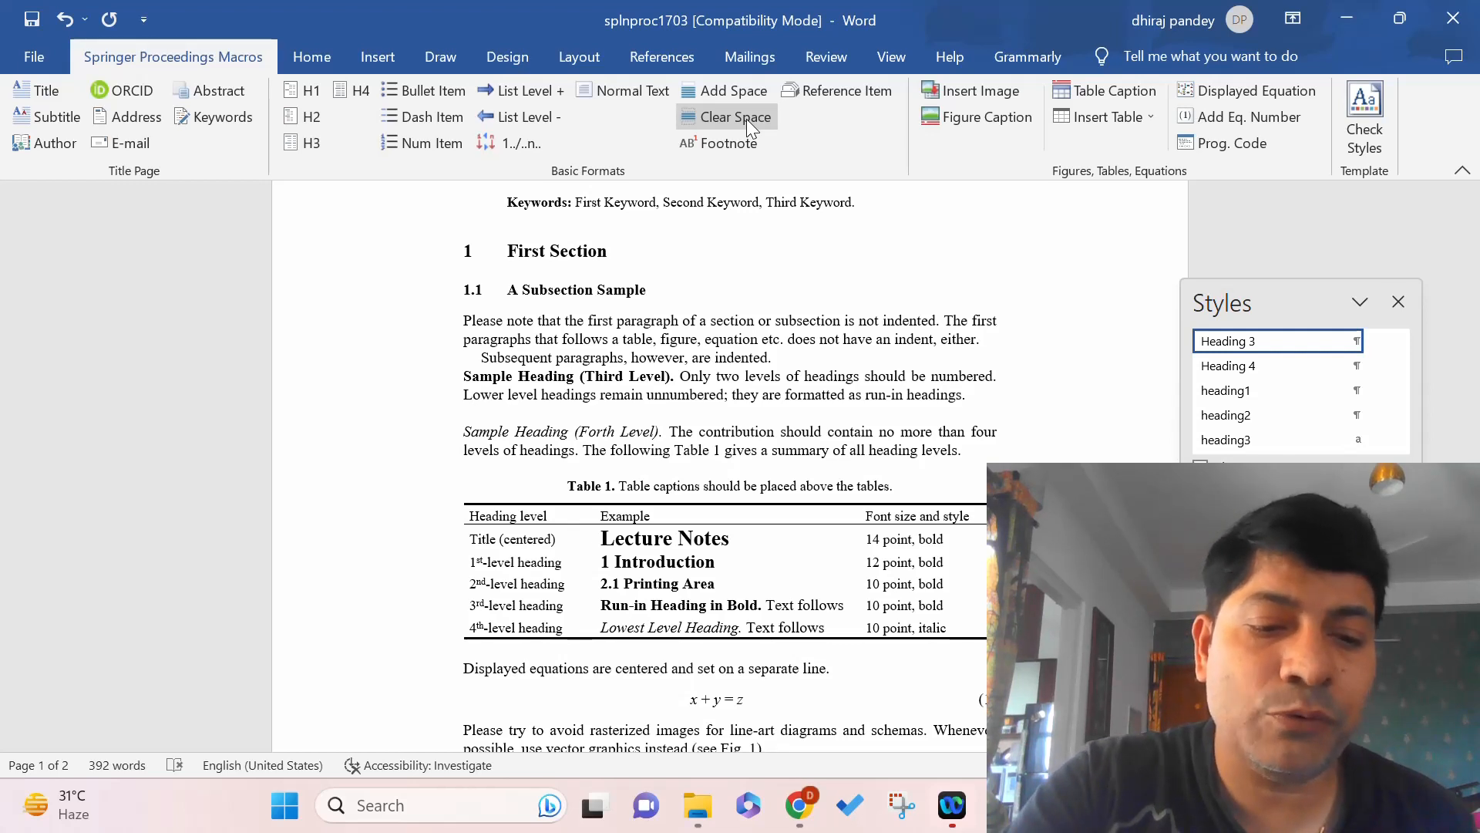
Undo the space removal, try Add Space above the heading, then undo that as well.
key("ctrl+z")
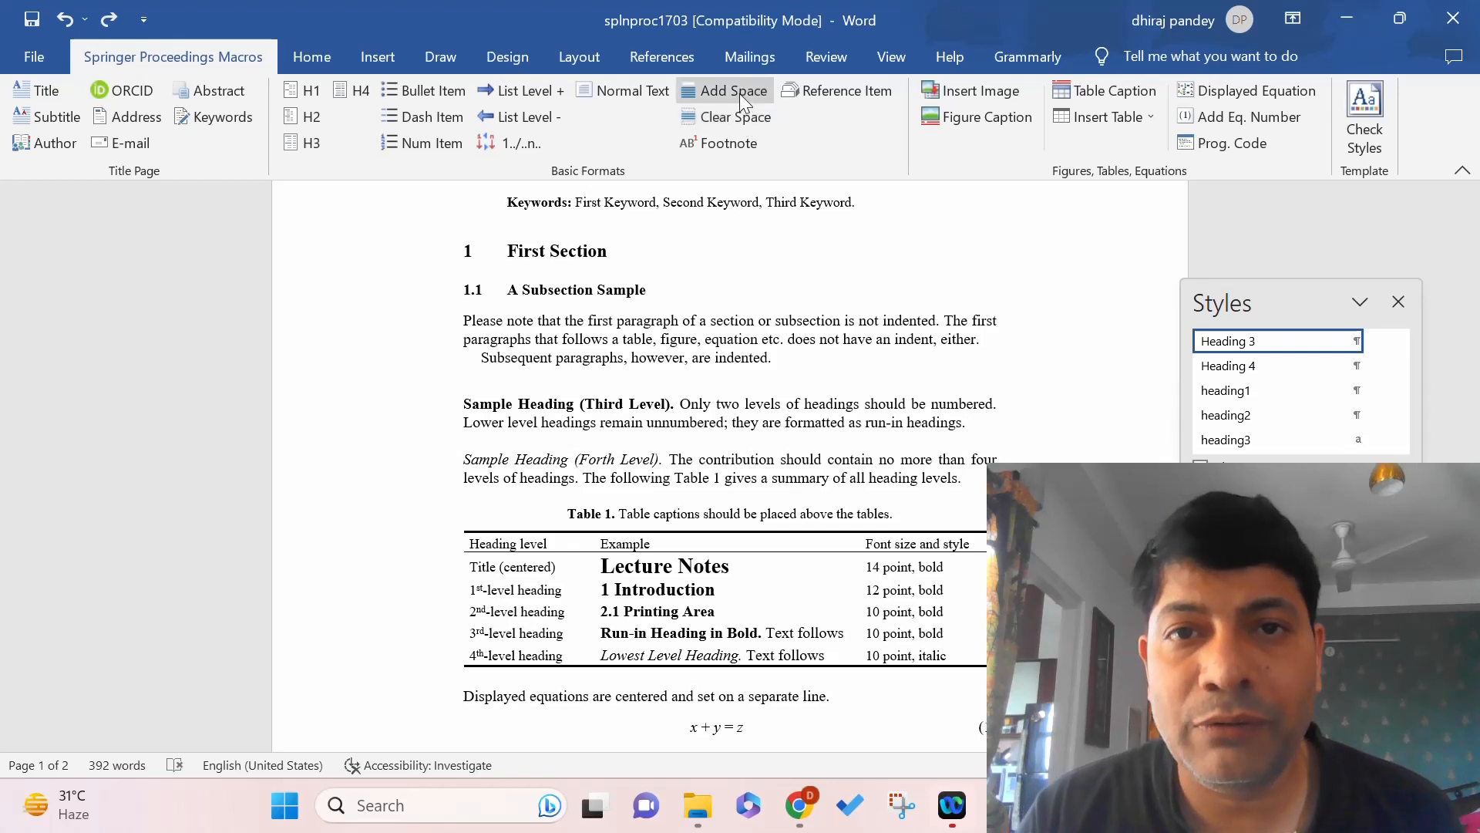
left_click(738, 93)
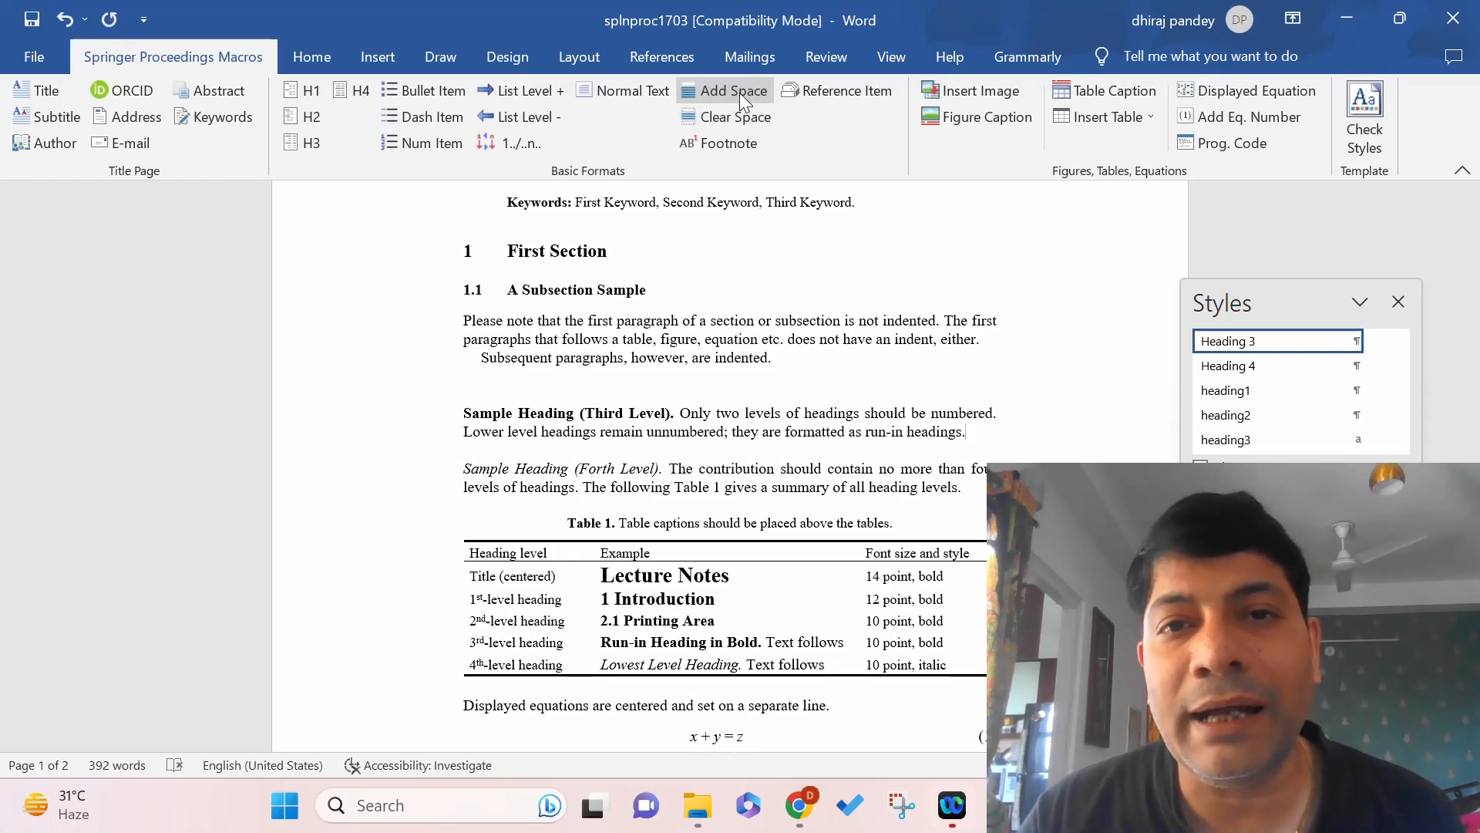
key("ctrl+z")
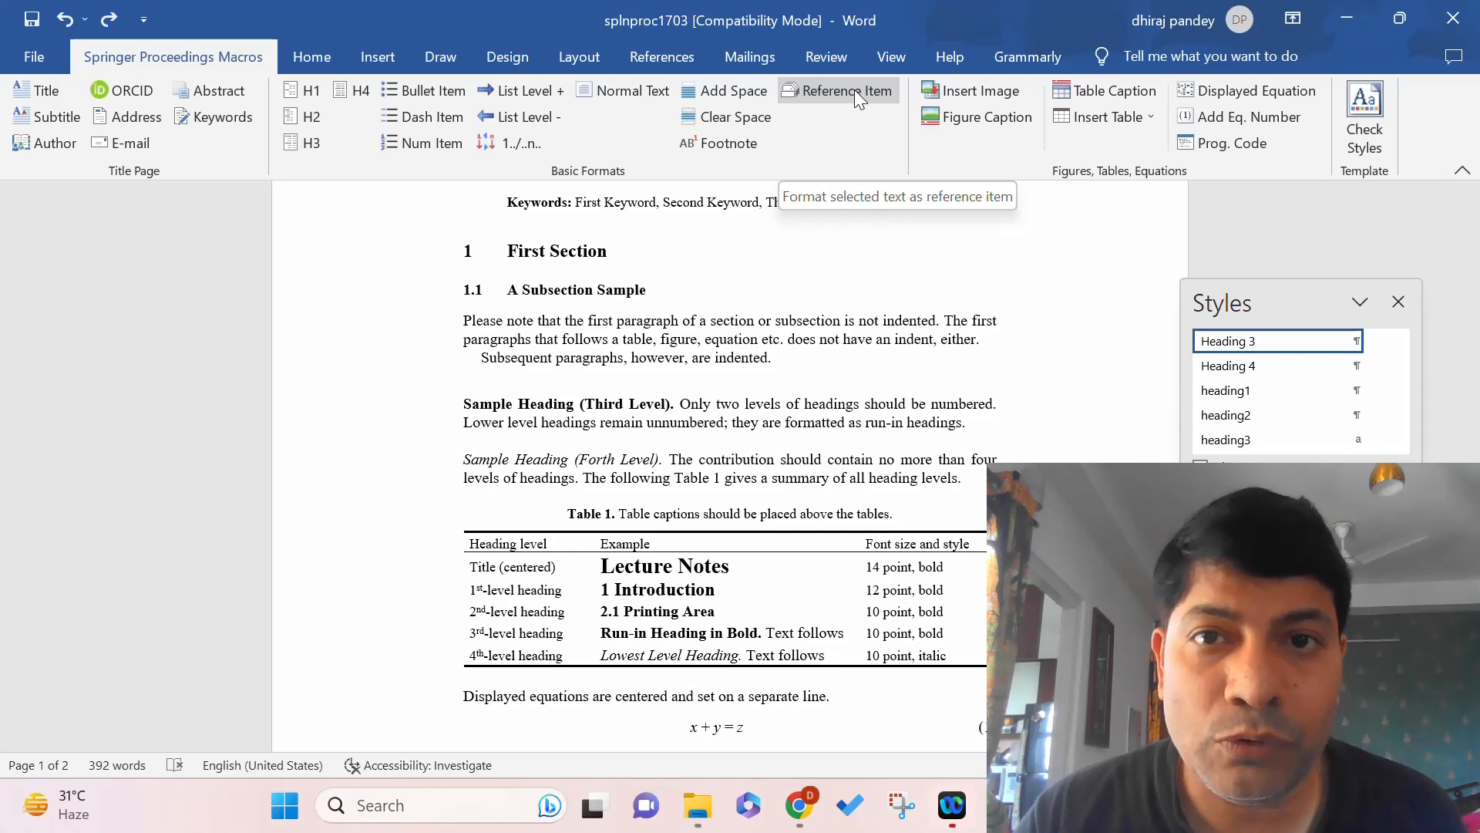
left_click_drag(1471, 393, 1471, 683)
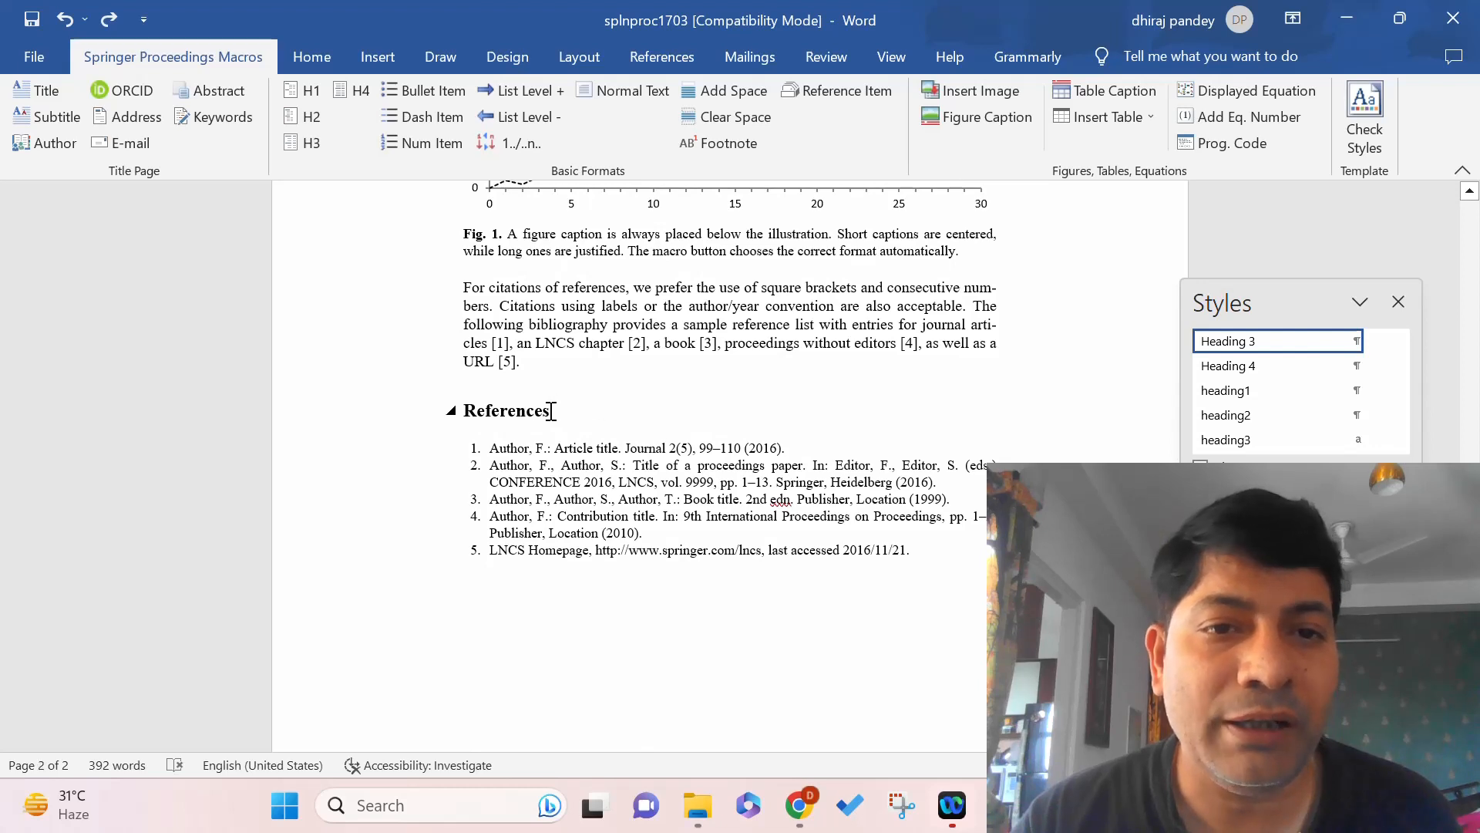
left_click(525, 414)
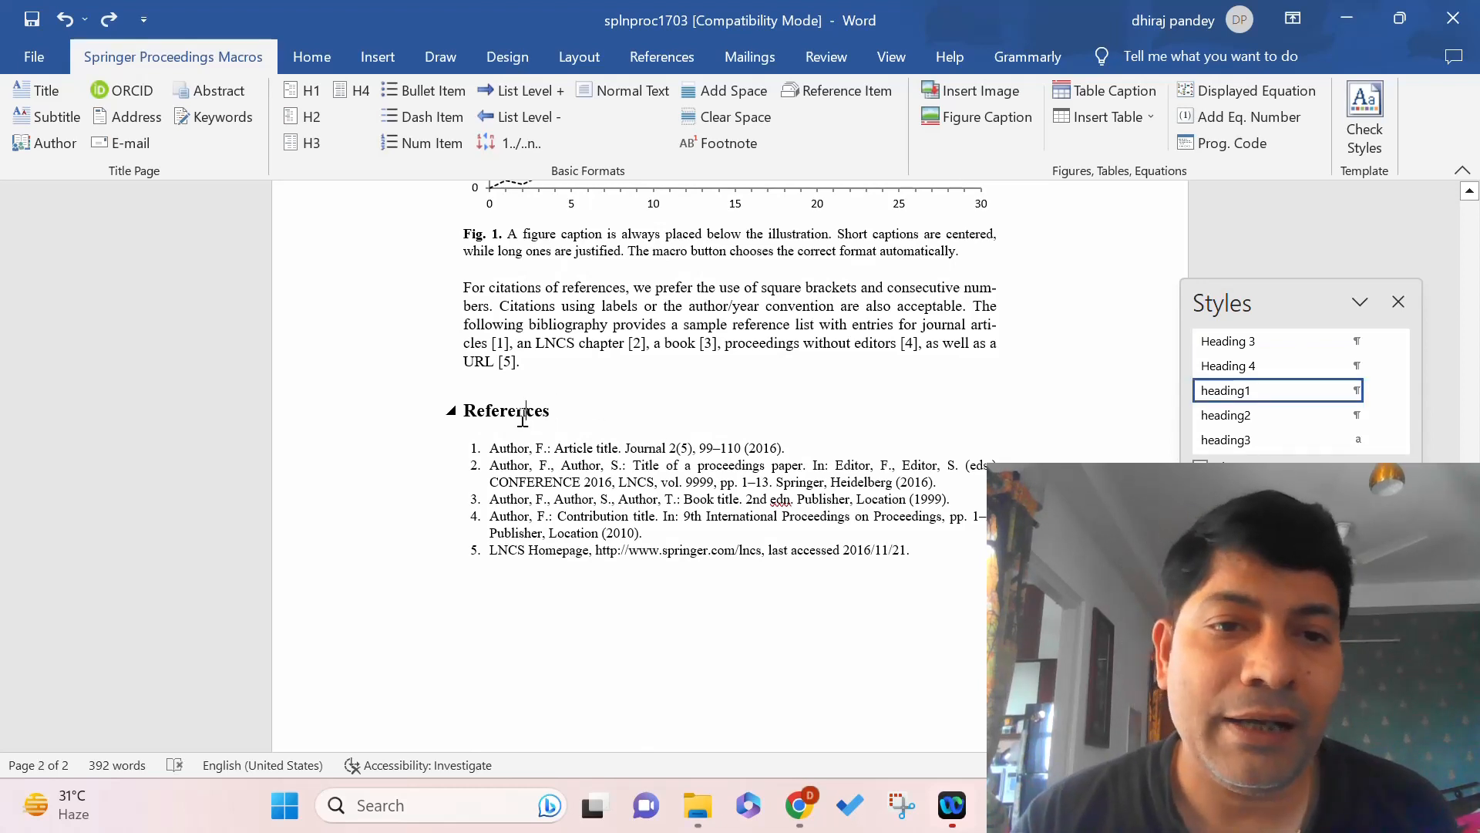
left_click_drag(492, 451, 915, 557)
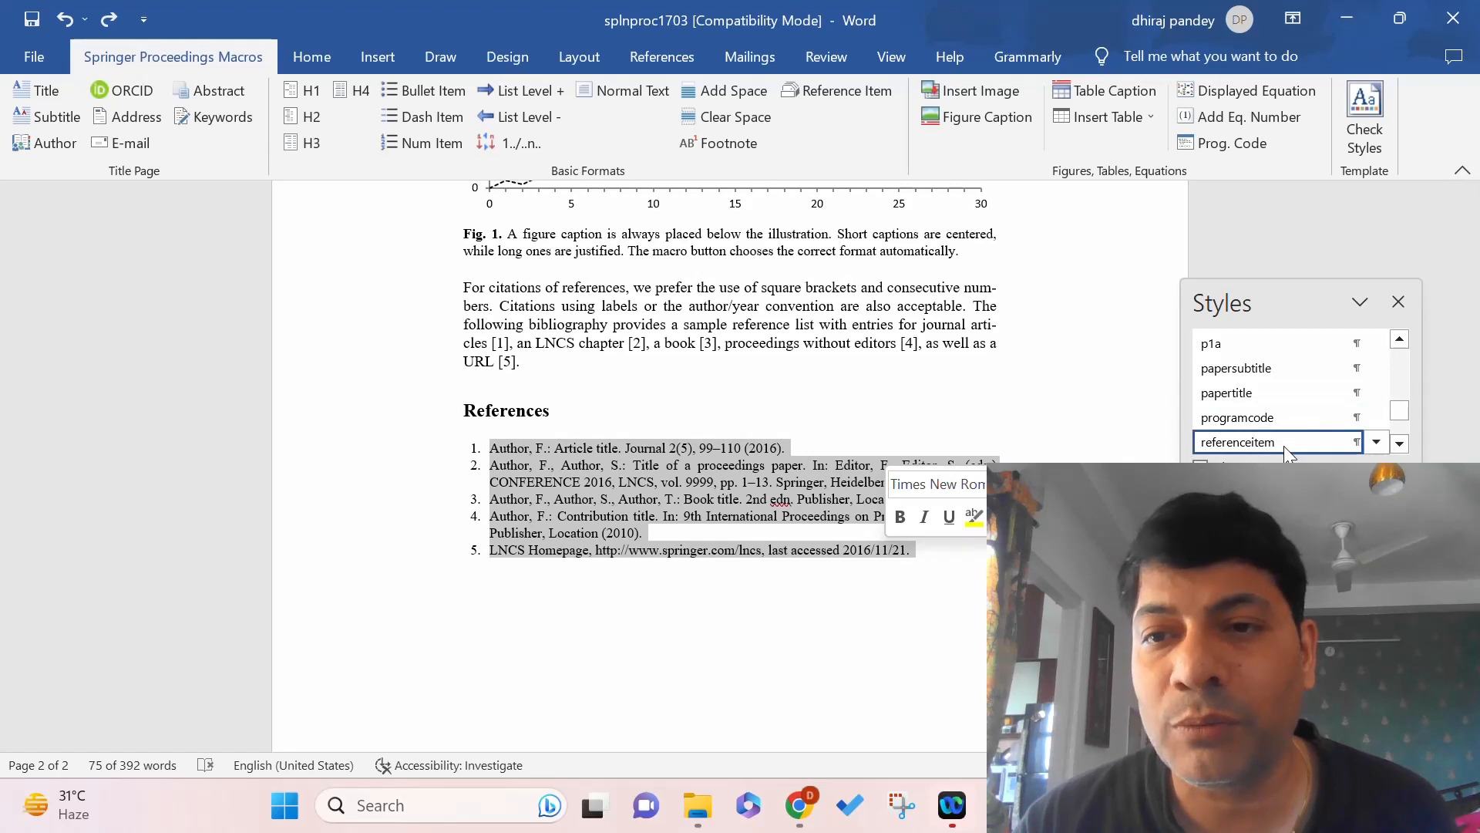
mouse_move(1284, 445)
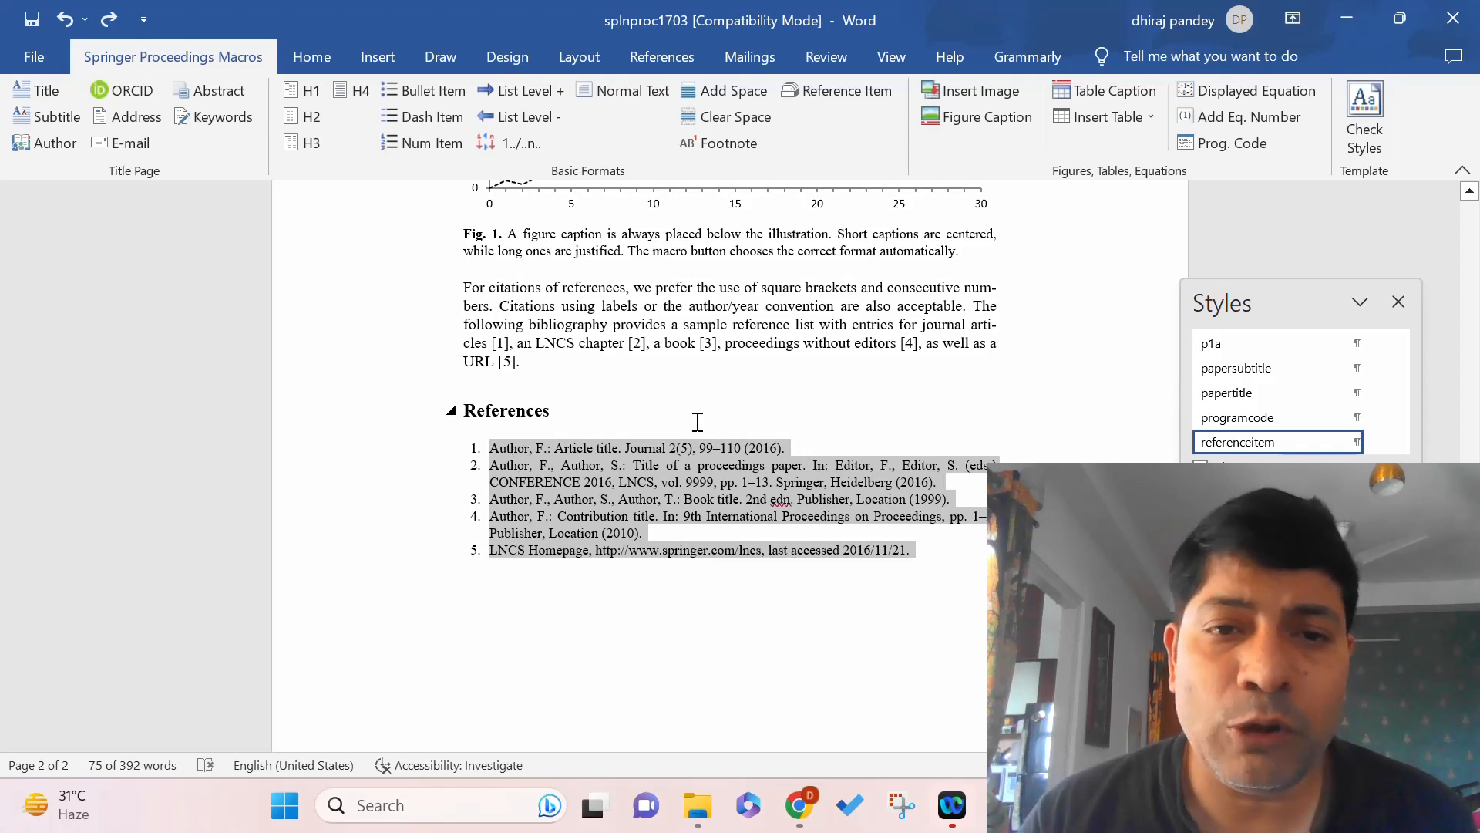
left_click(856, 385)
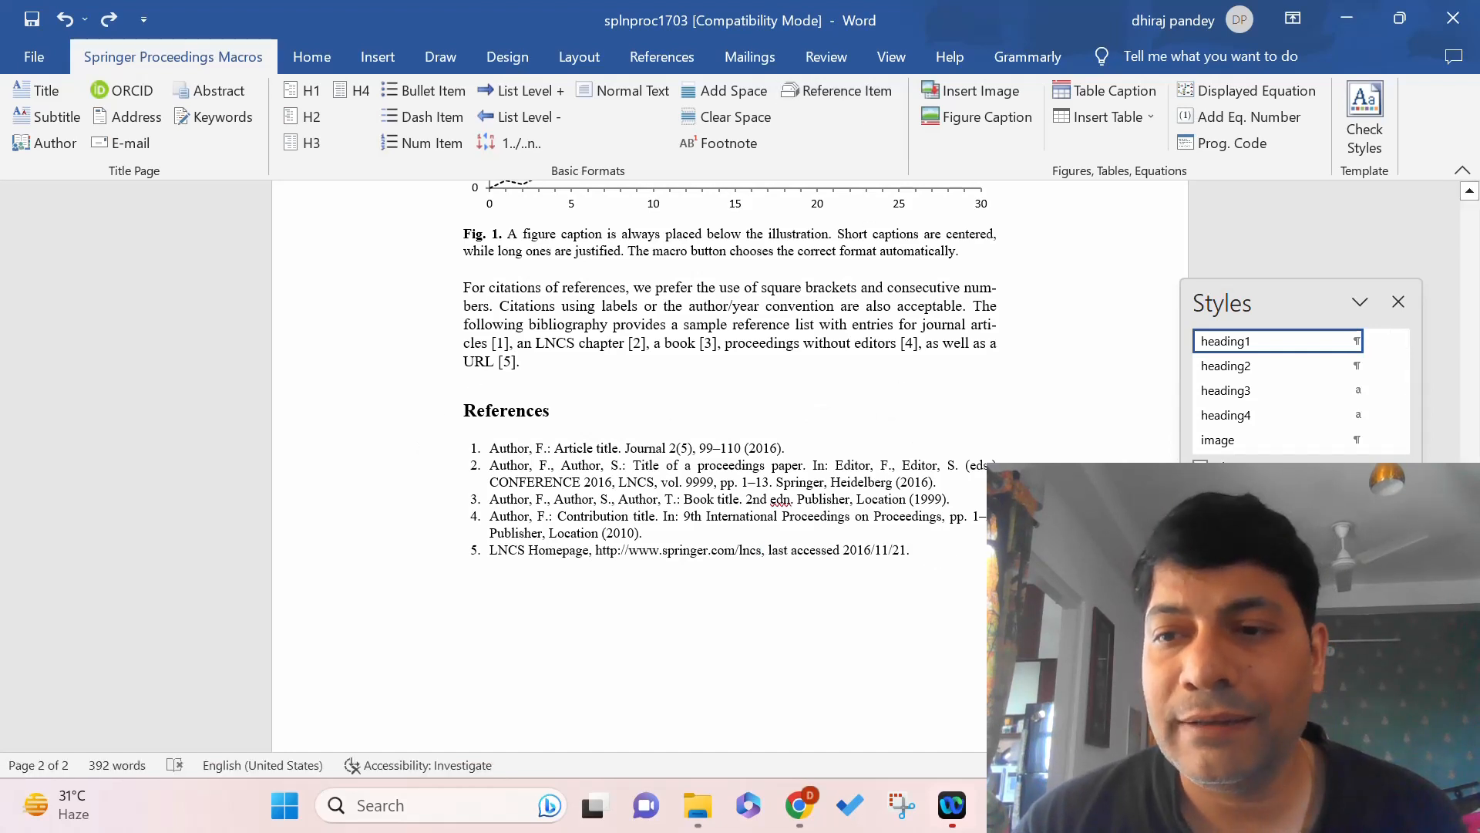
Scroll up and select the Data A / Data B line chart above the Fig. 1 caption.
scroll(725, 463, "up", 5)
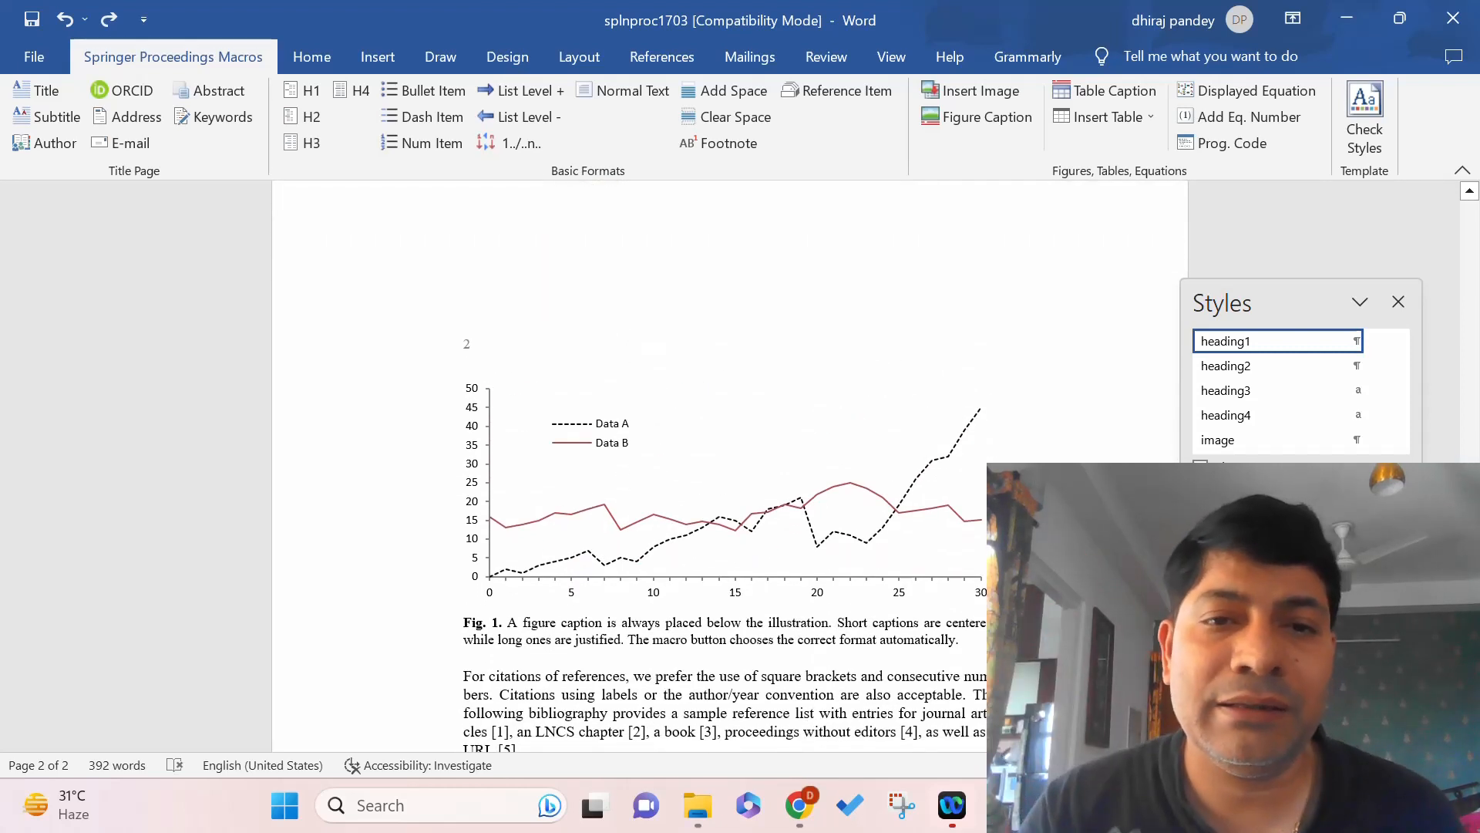
left_click(681, 513)
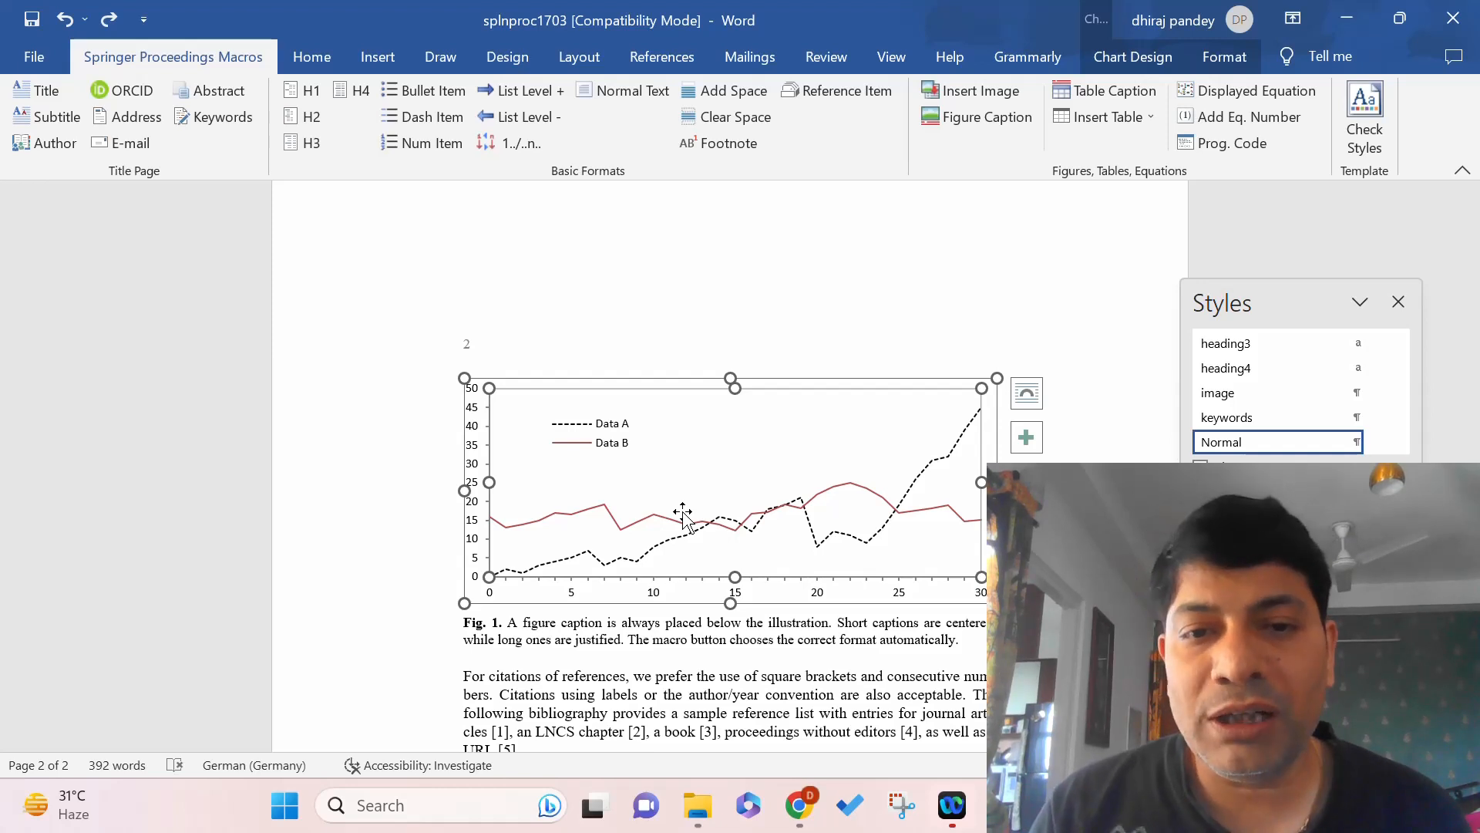
Save the line chart as chart template Chart1 on the Desktop, then delete a selected plot element.
right_click(705, 457)
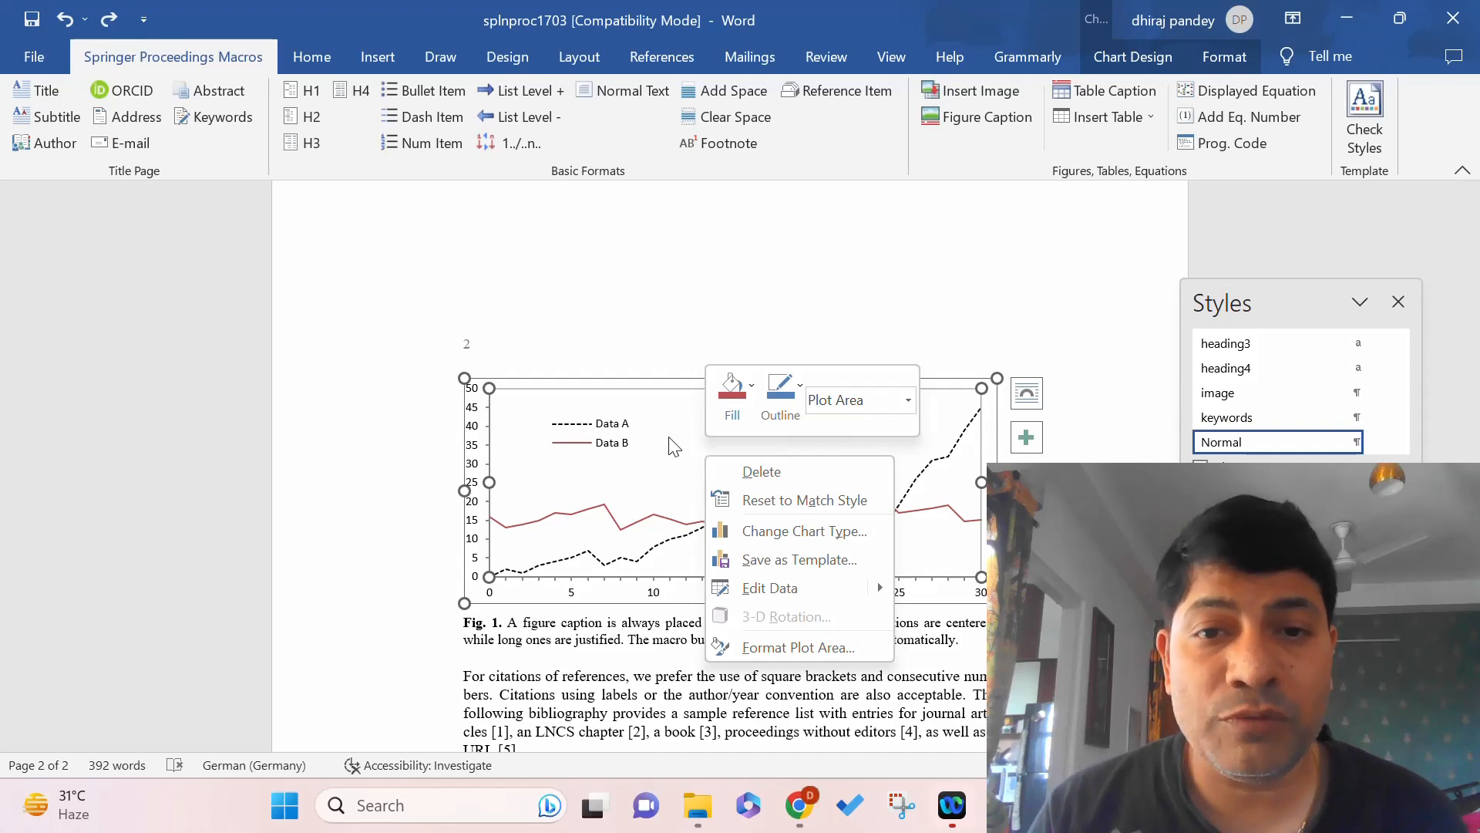
left_click(672, 441)
right_click(669, 438)
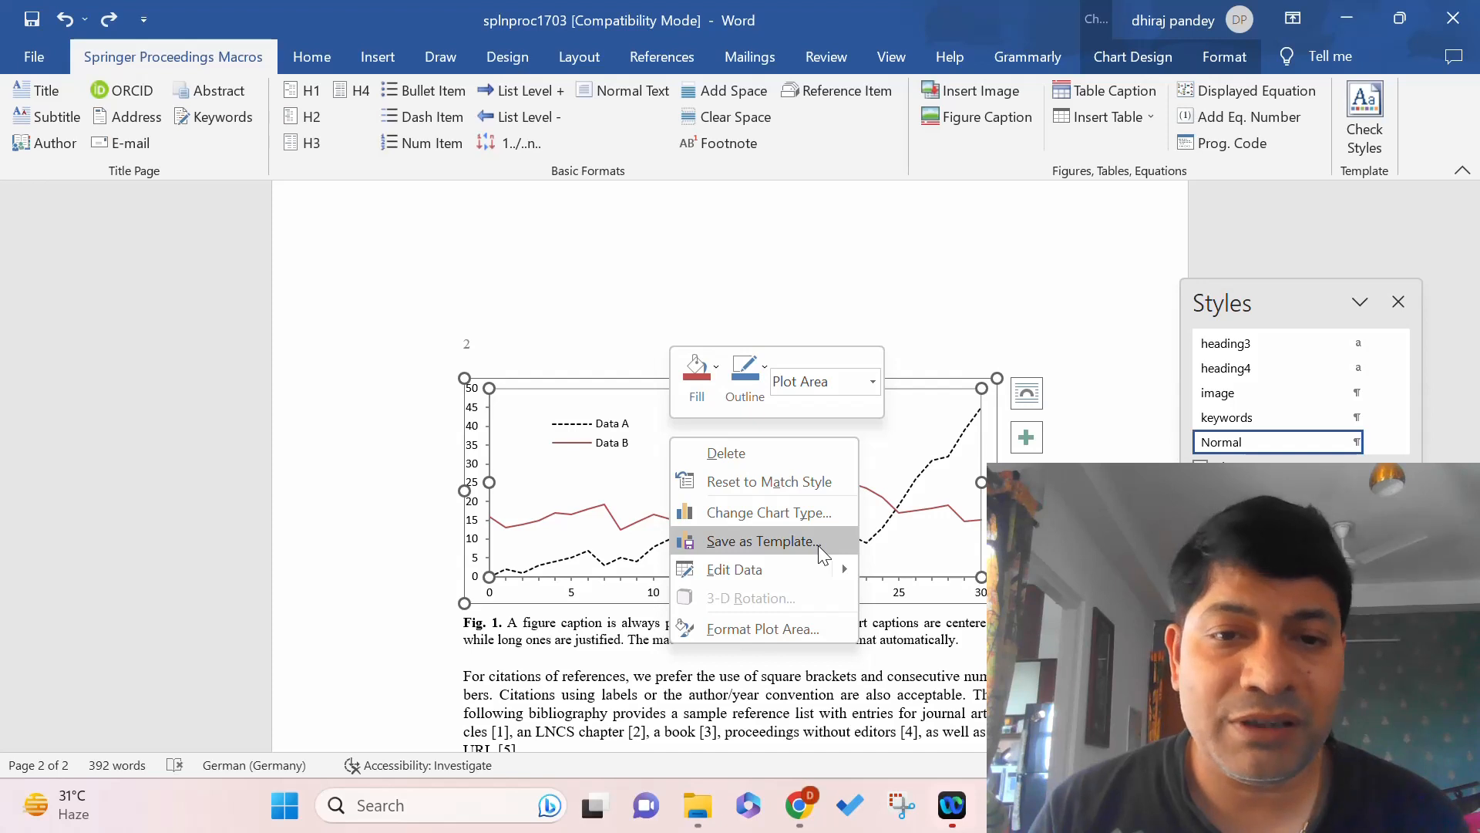
left_click(819, 542)
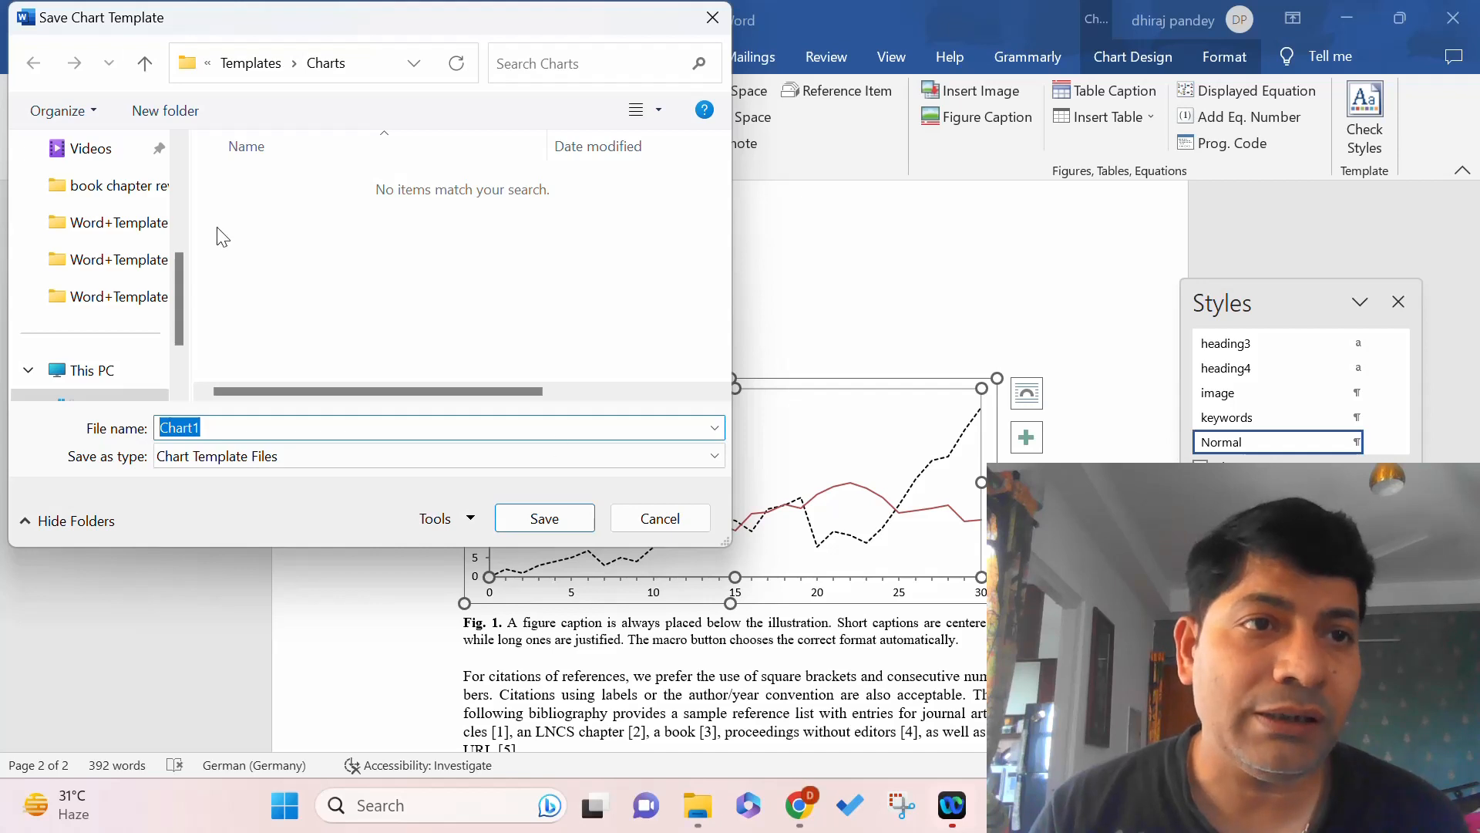
left_click_drag(172, 295, 186, 178)
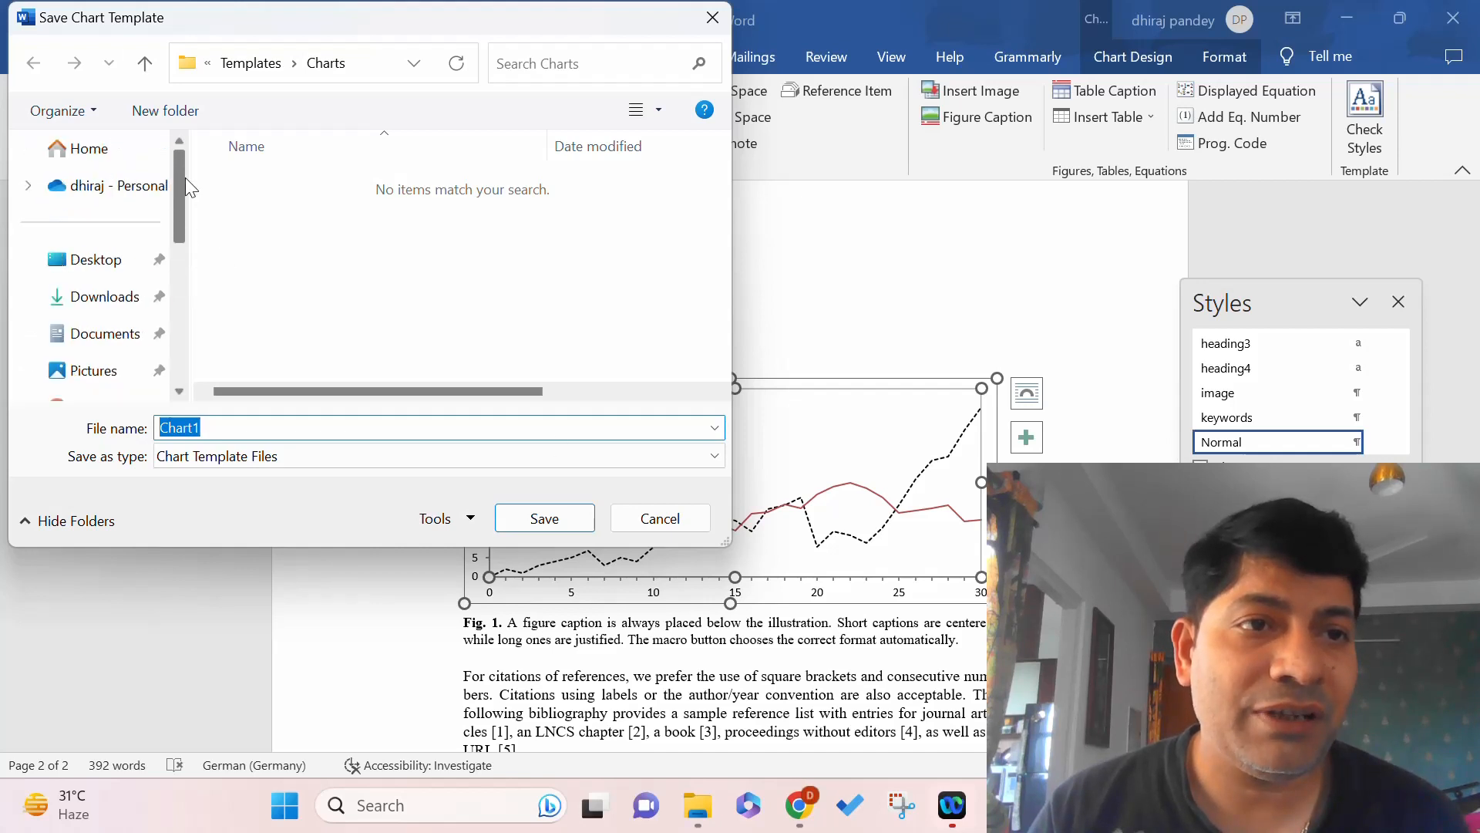
left_click(96, 264)
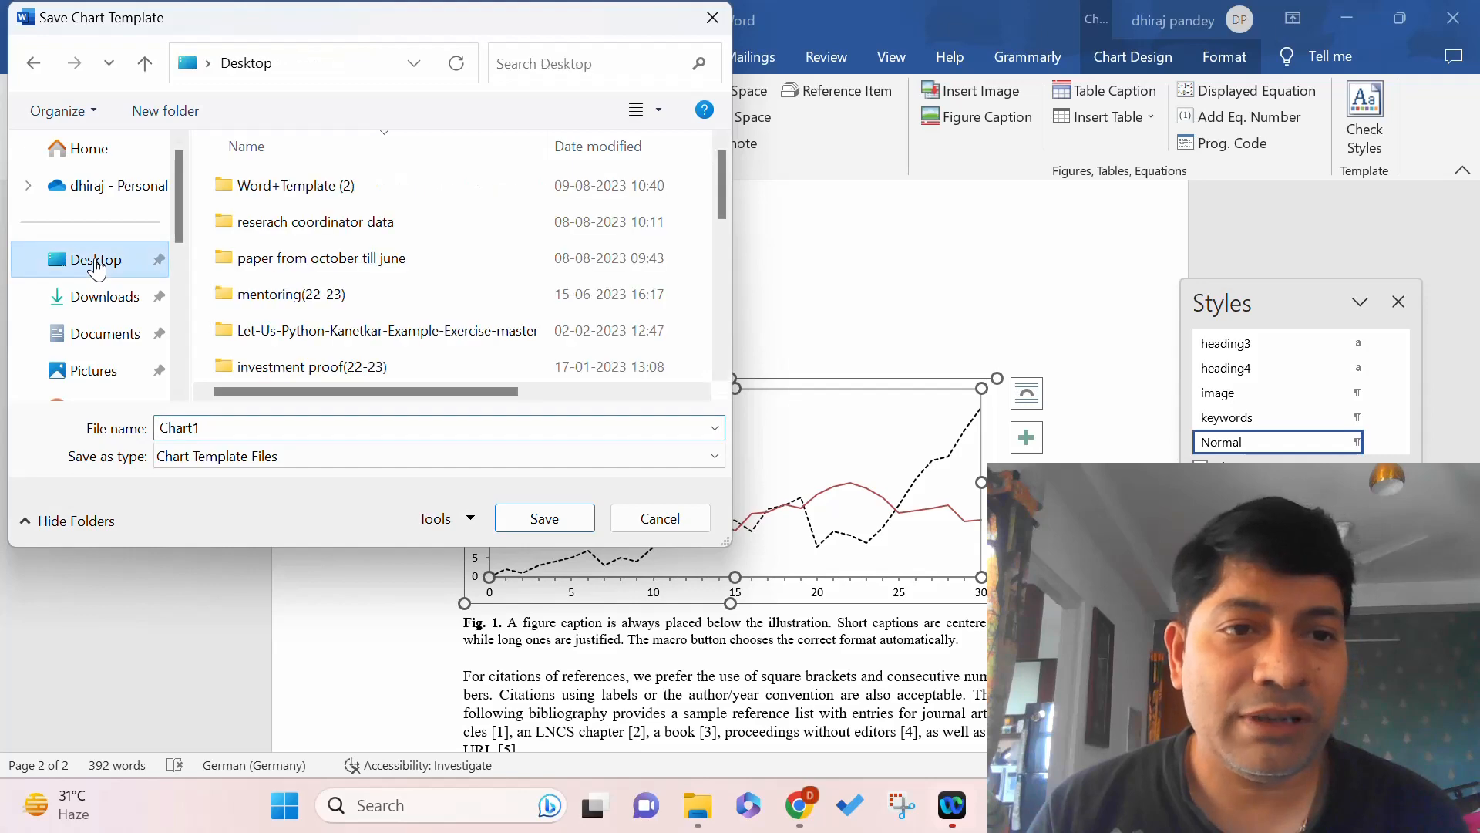
left_click(565, 517)
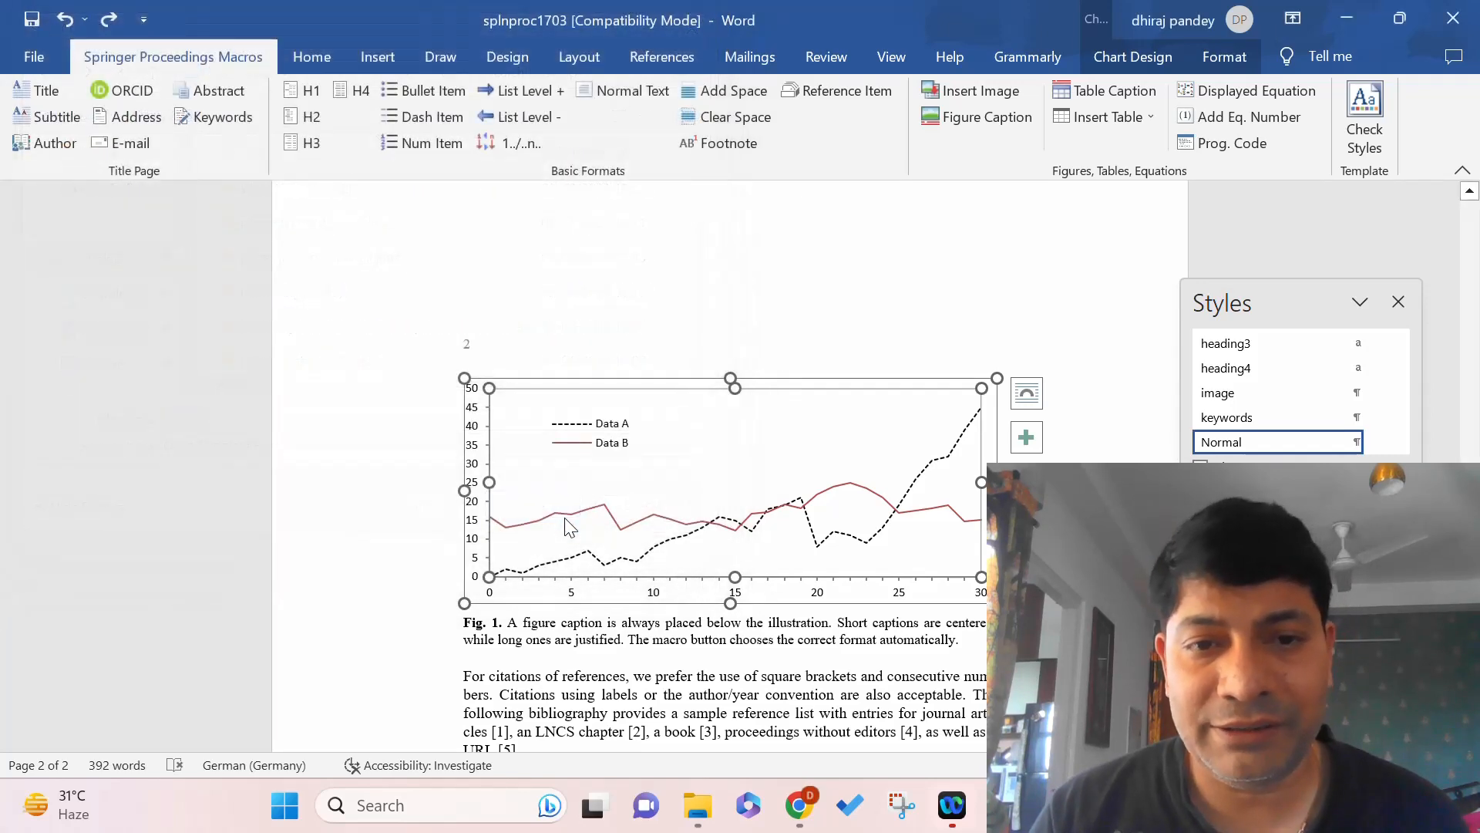
left_click(743, 490)
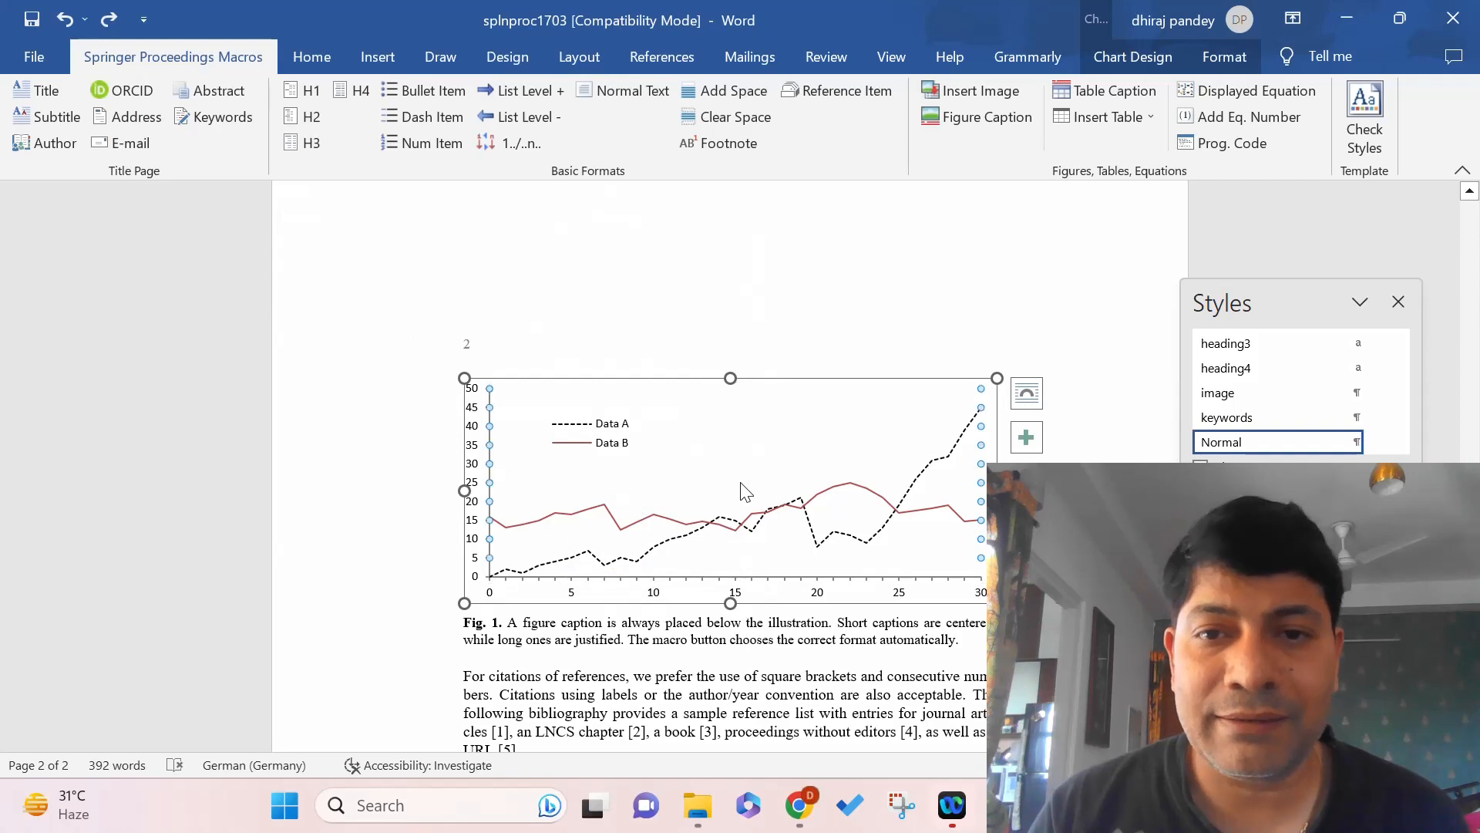
key("Delete")
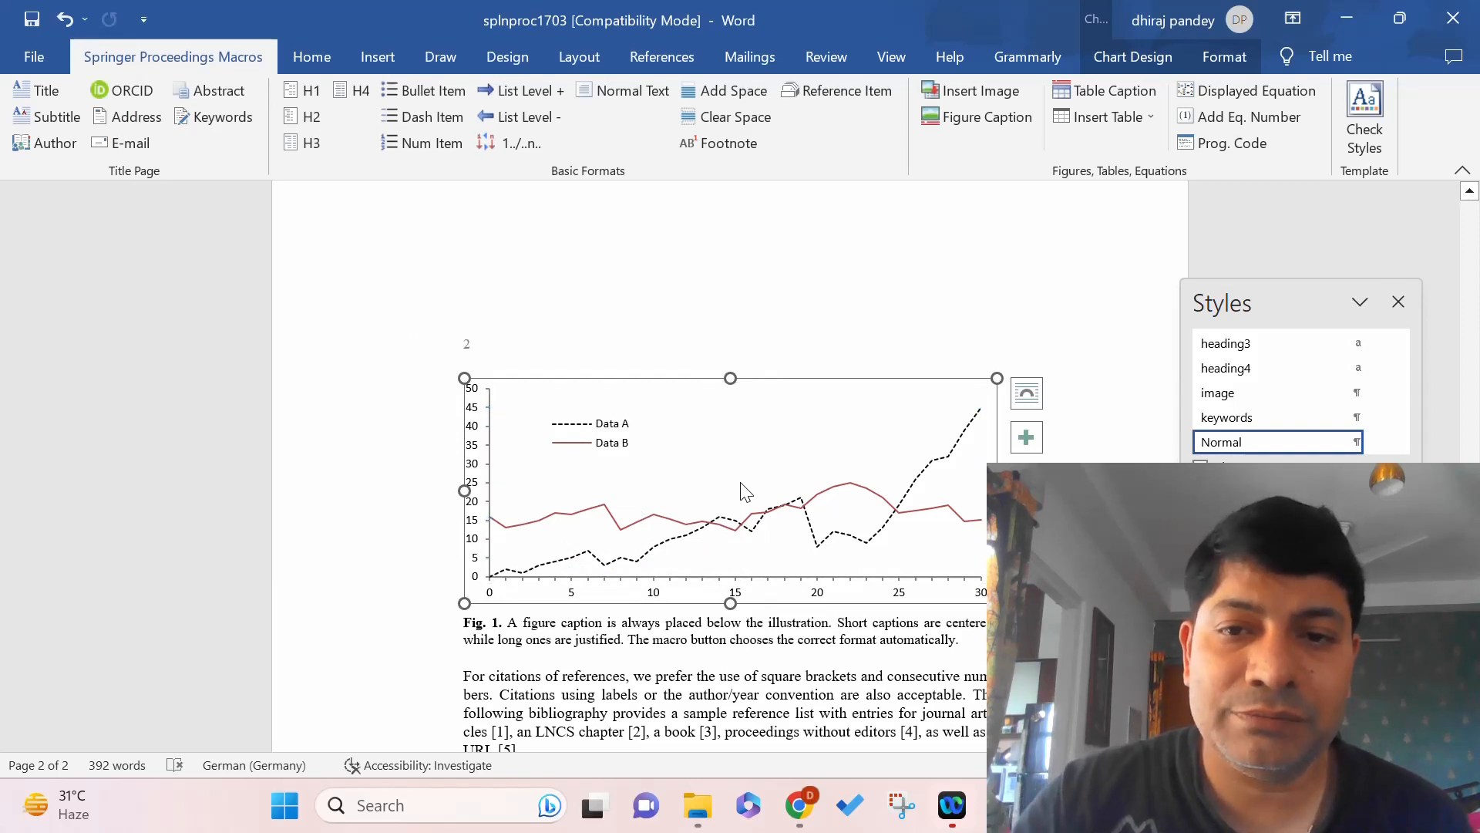
Delete the plot area and then the whole Data A / Data B chart, keeping the Fig. 1 caption.
right_click(690, 432)
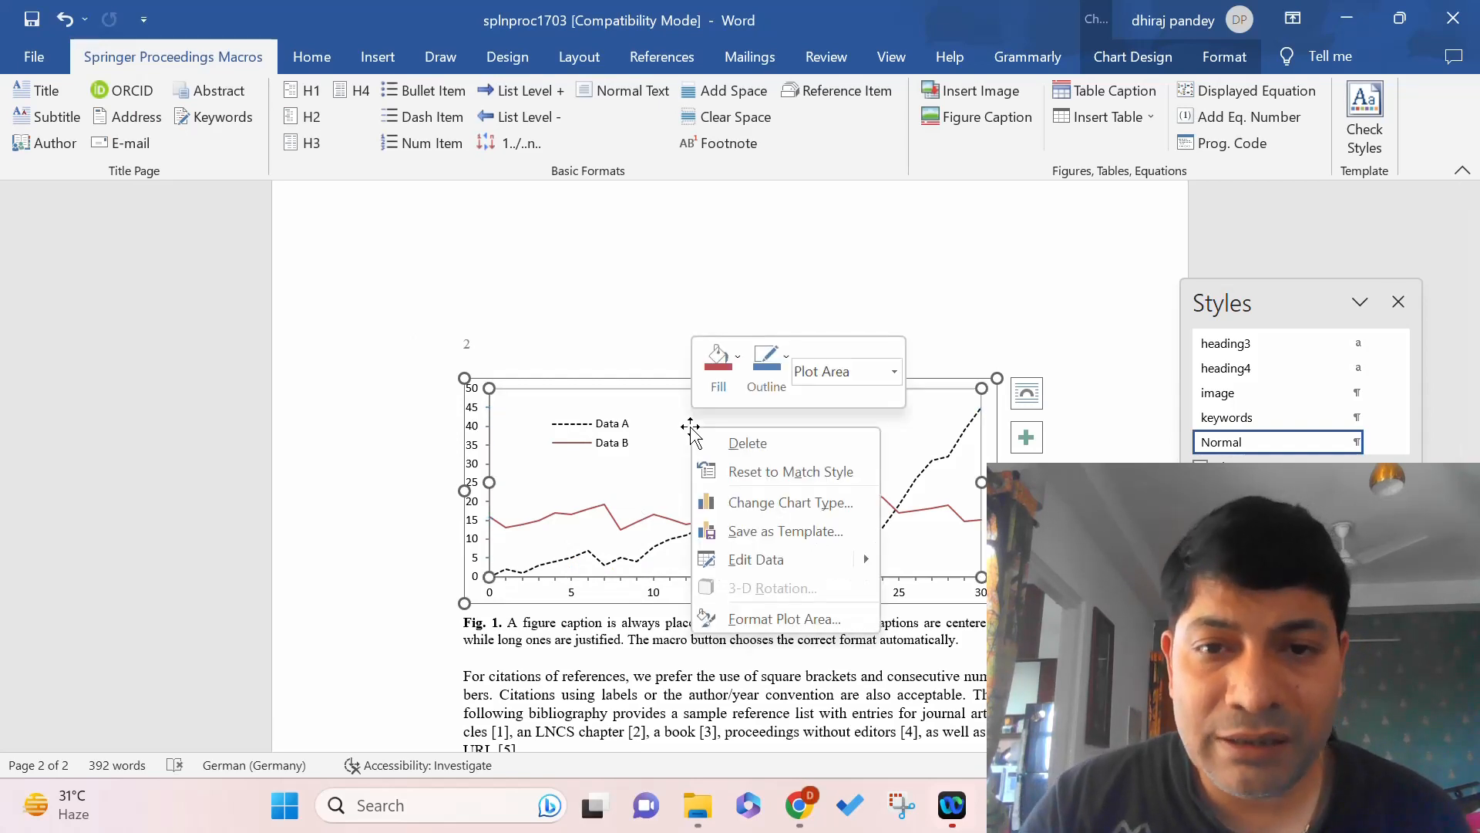
left_click(748, 444)
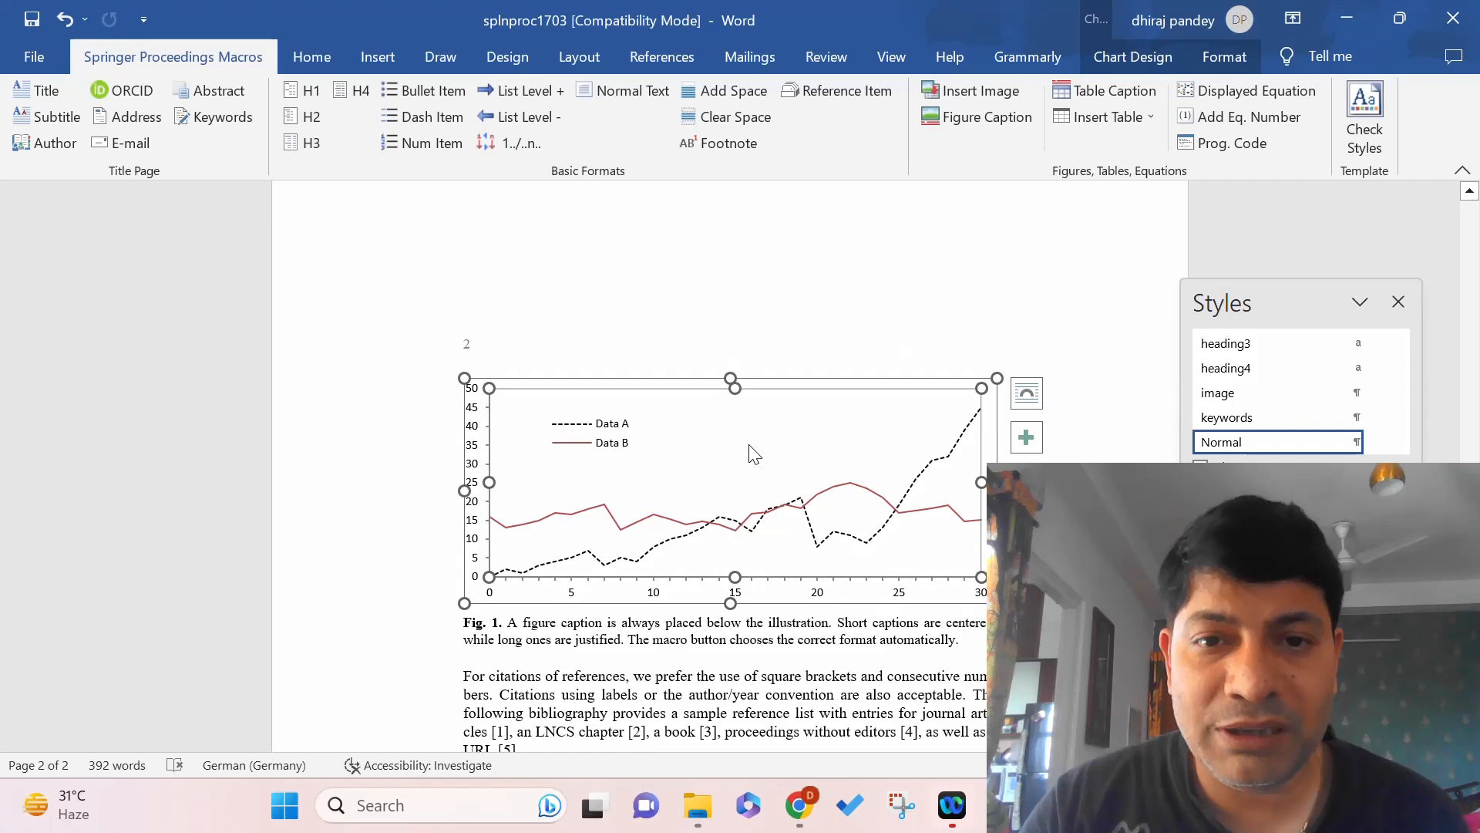
left_click(463, 376)
right_click(463, 376)
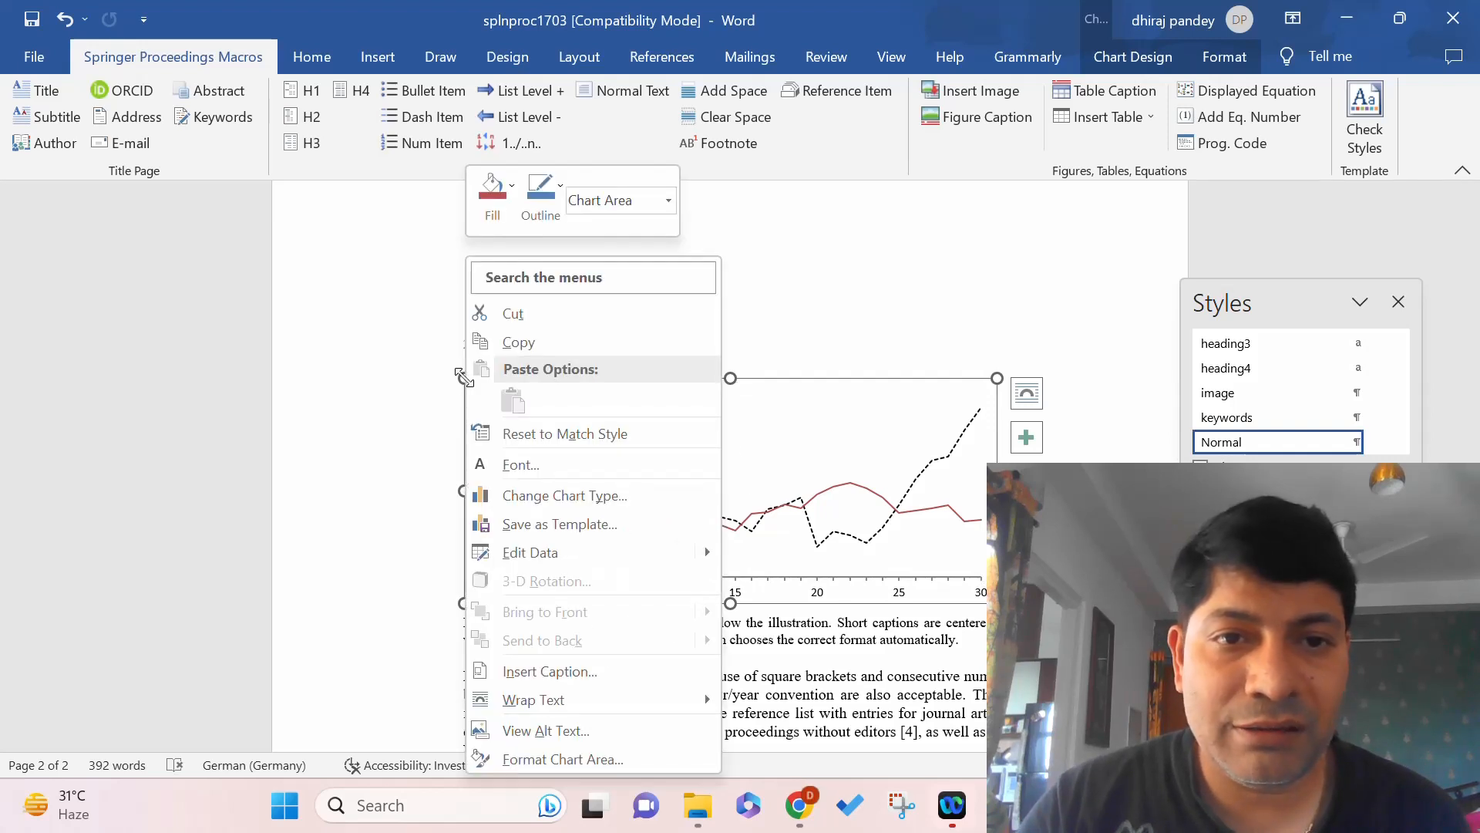
key("Escape")
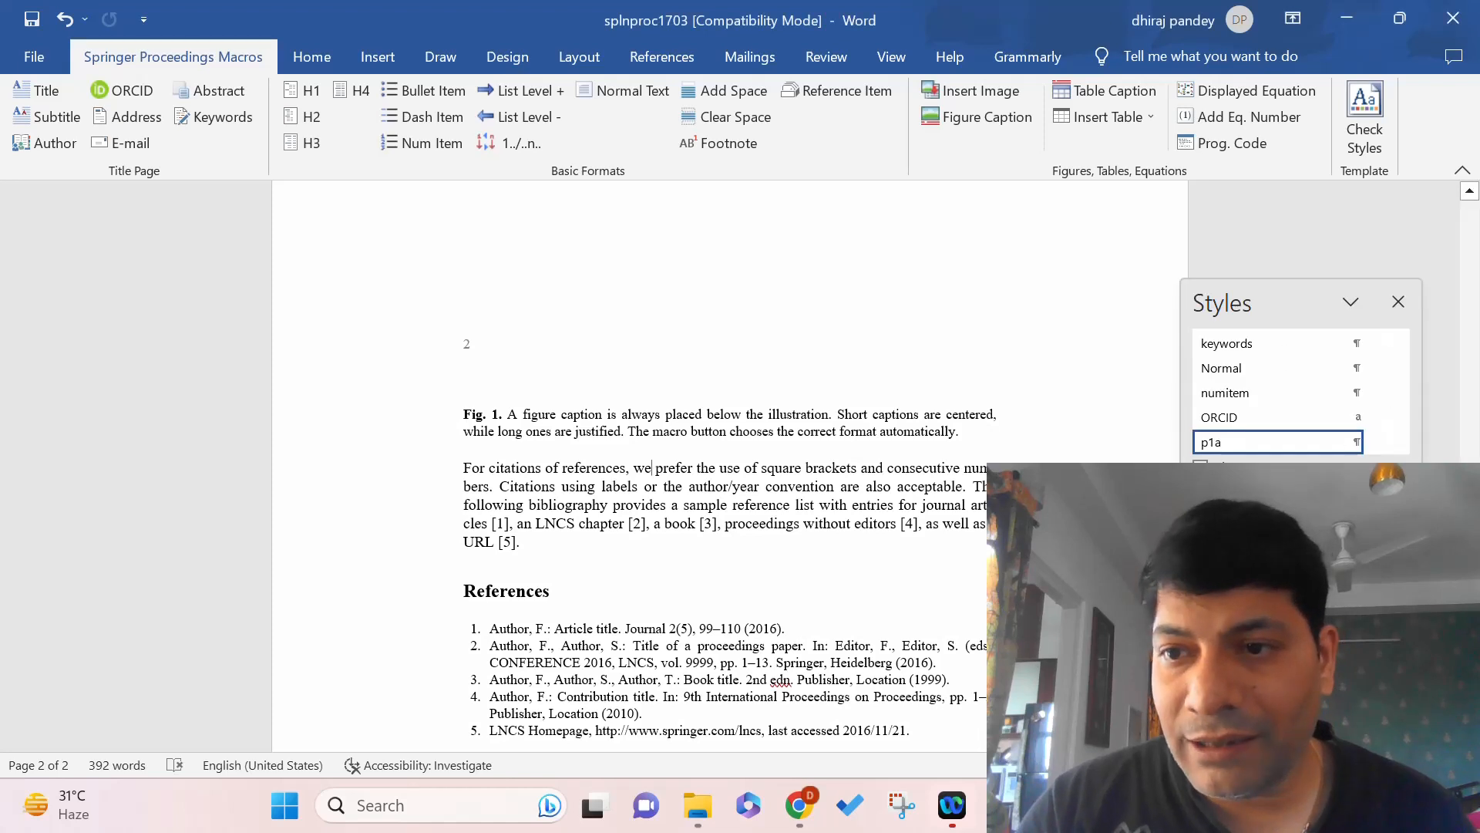
left_click_drag(1473, 523, 1478, 488)
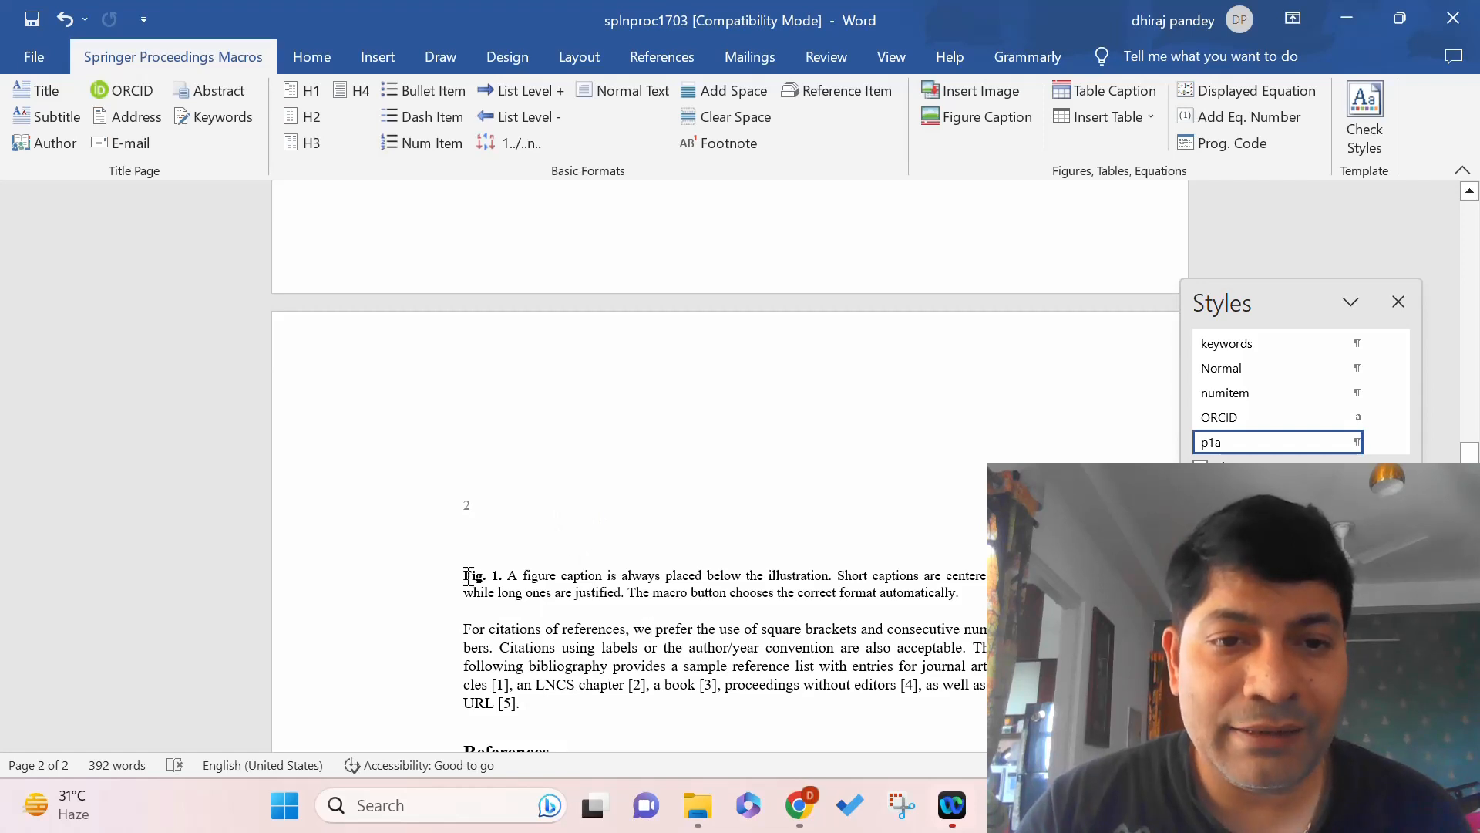
left_click_drag(465, 577, 961, 598)
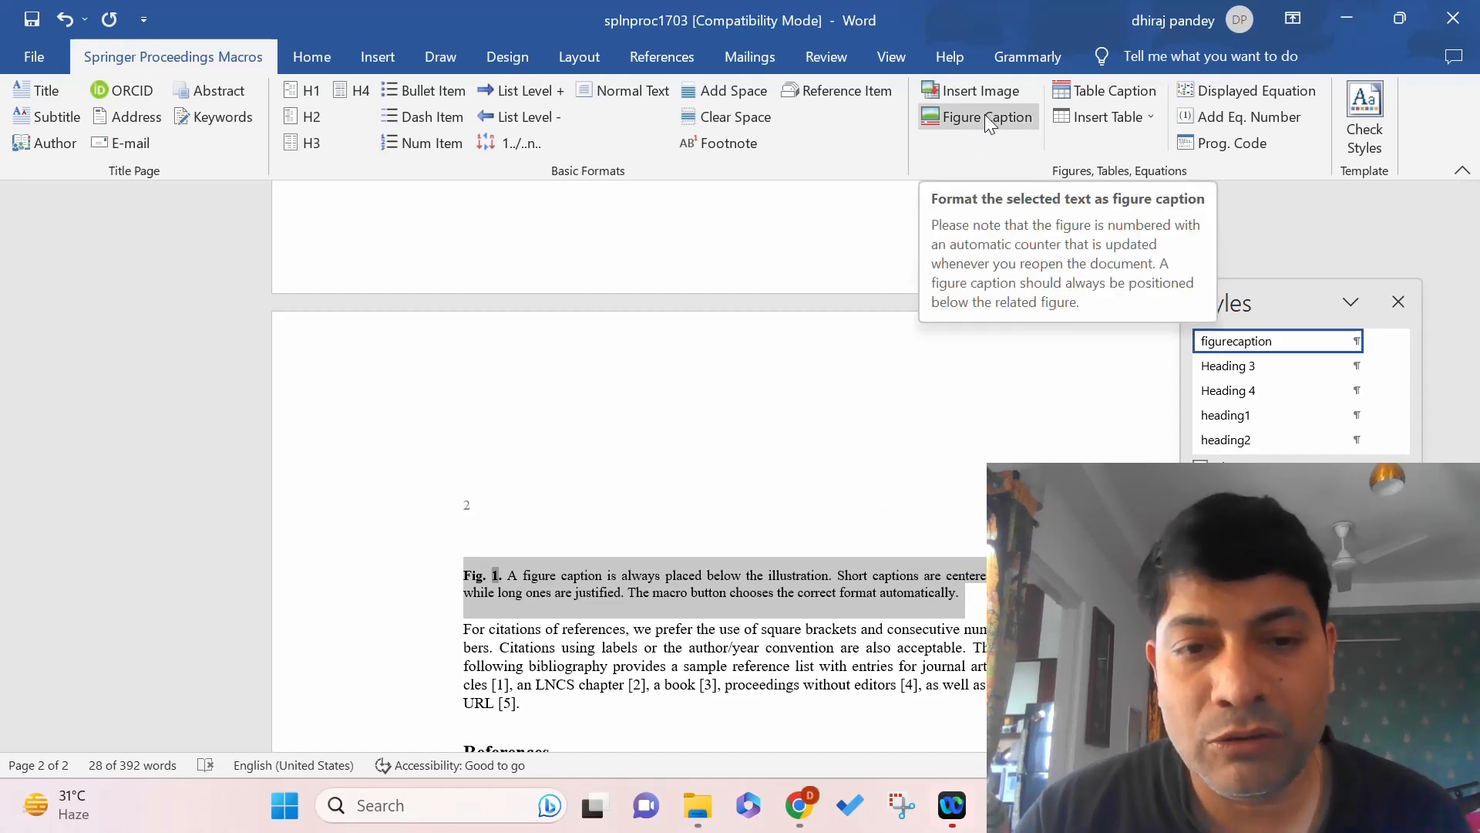
left_click(710, 526)
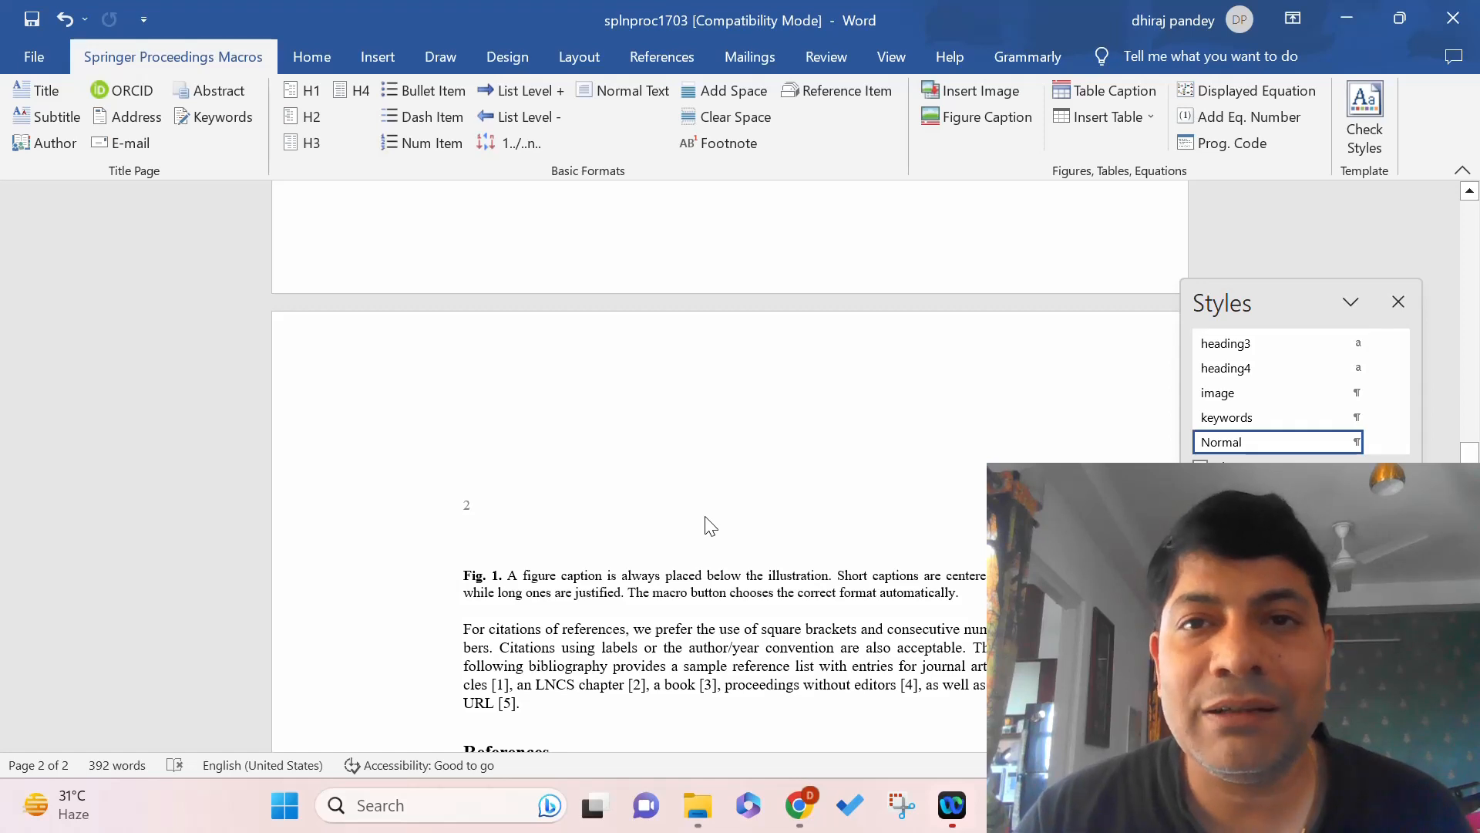
Browse the Desktop pictures and try inserting 'cm matrix fig', dismissing the file-not-found error.
left_click(978, 86)
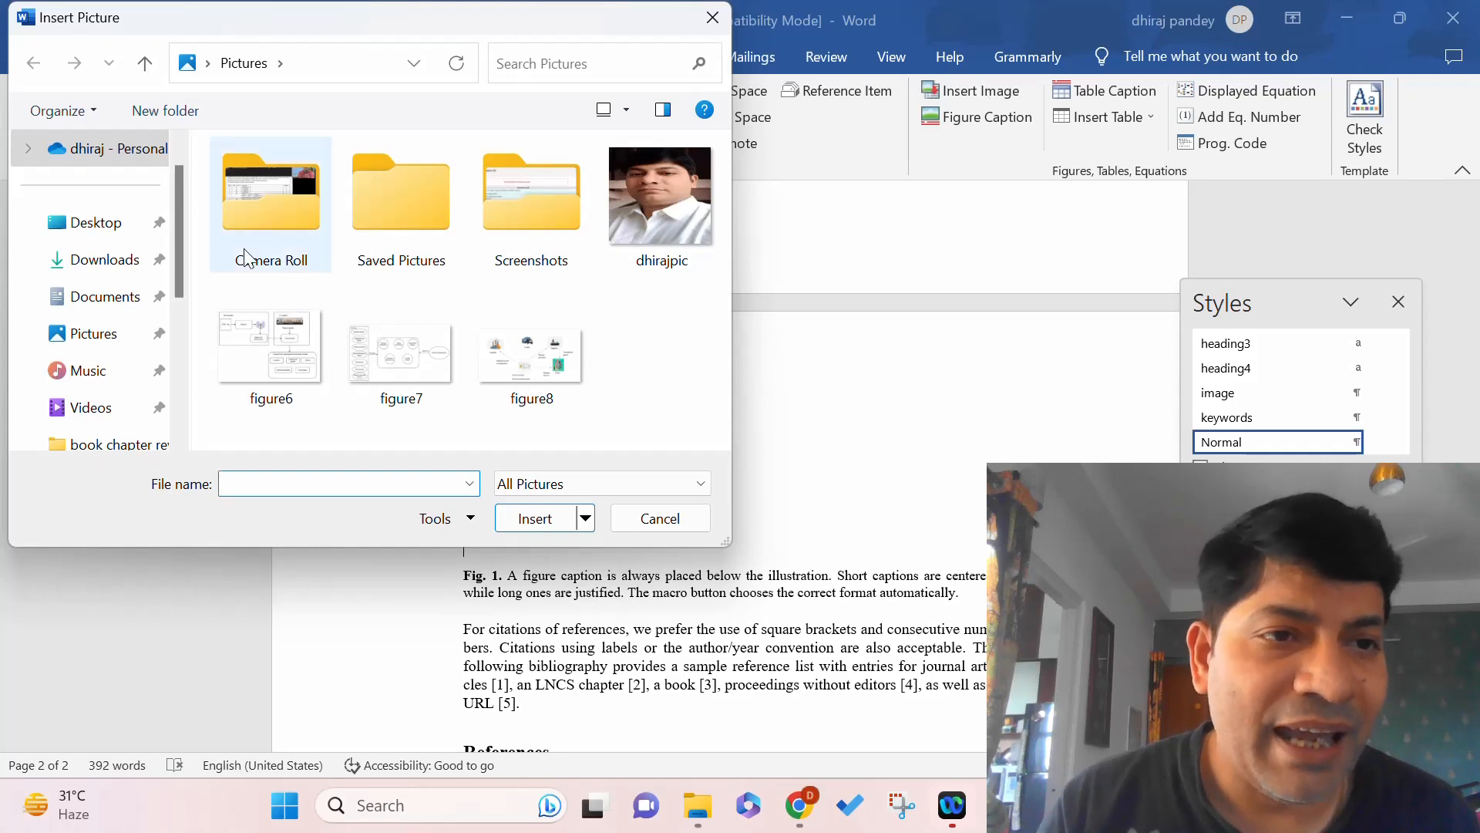
left_click(97, 224)
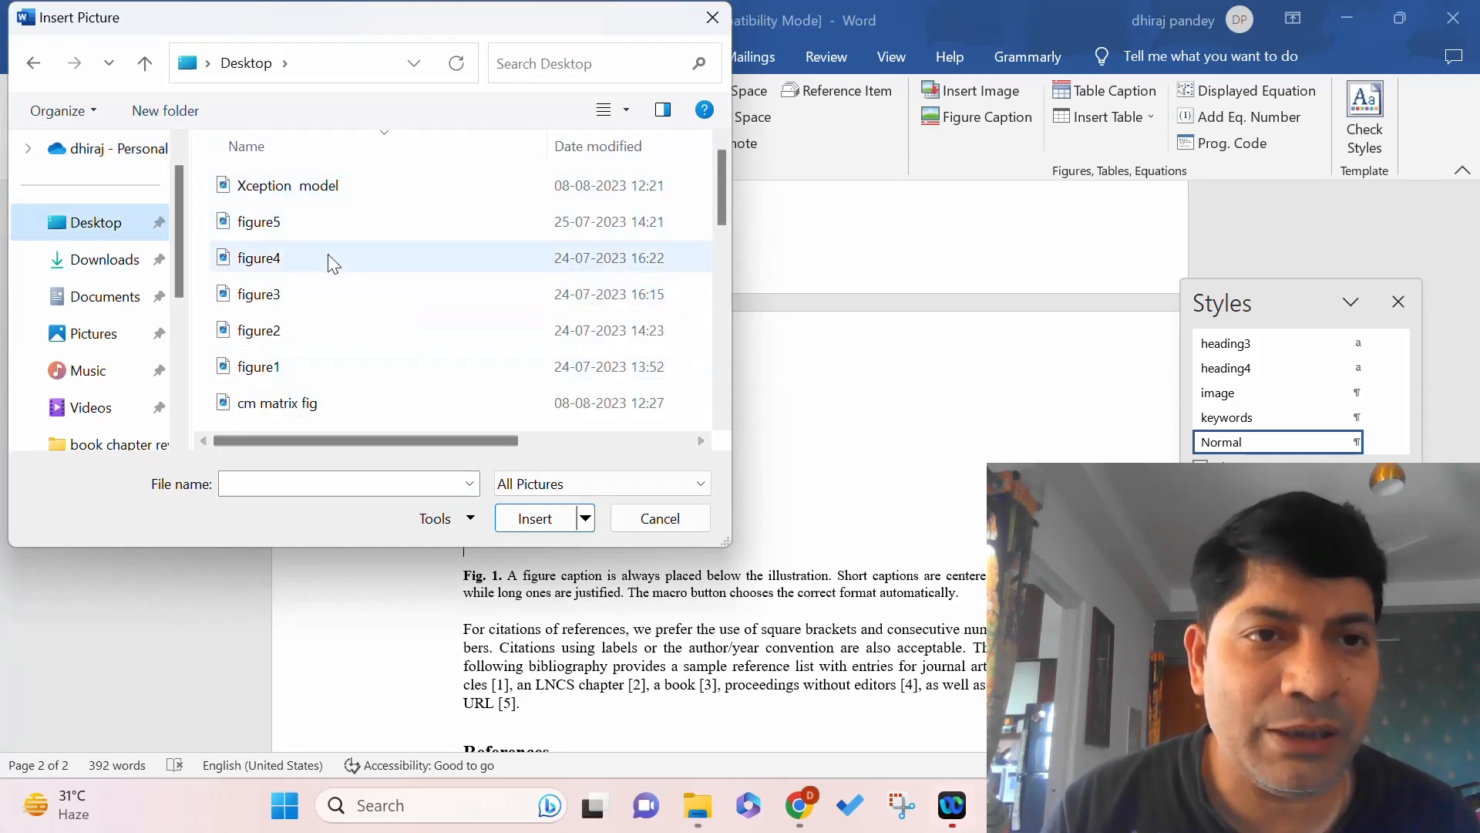
left_click(311, 189)
key("Page_Down")
key("c")
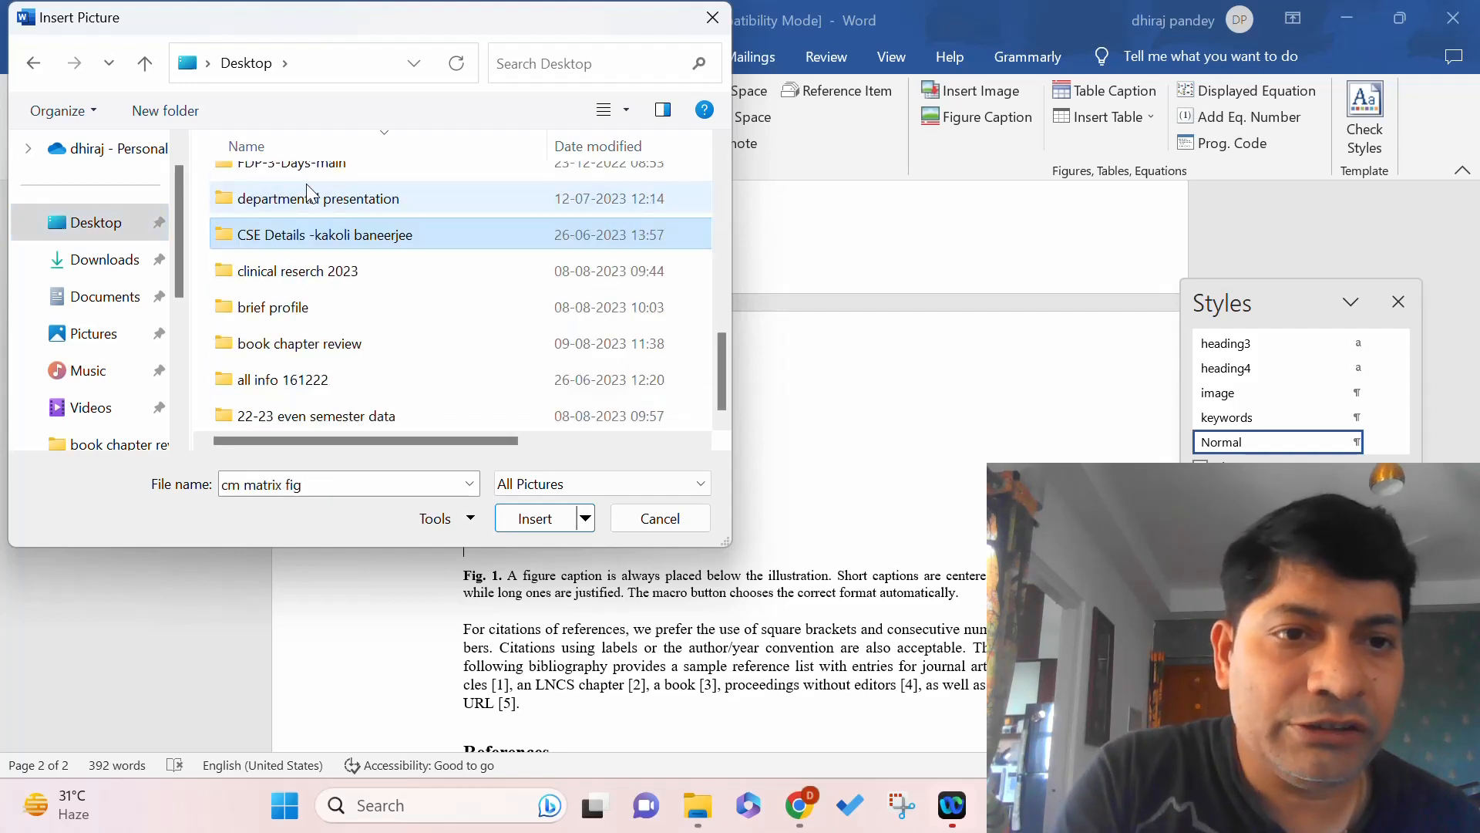
key("c")
key("c")
key("c")
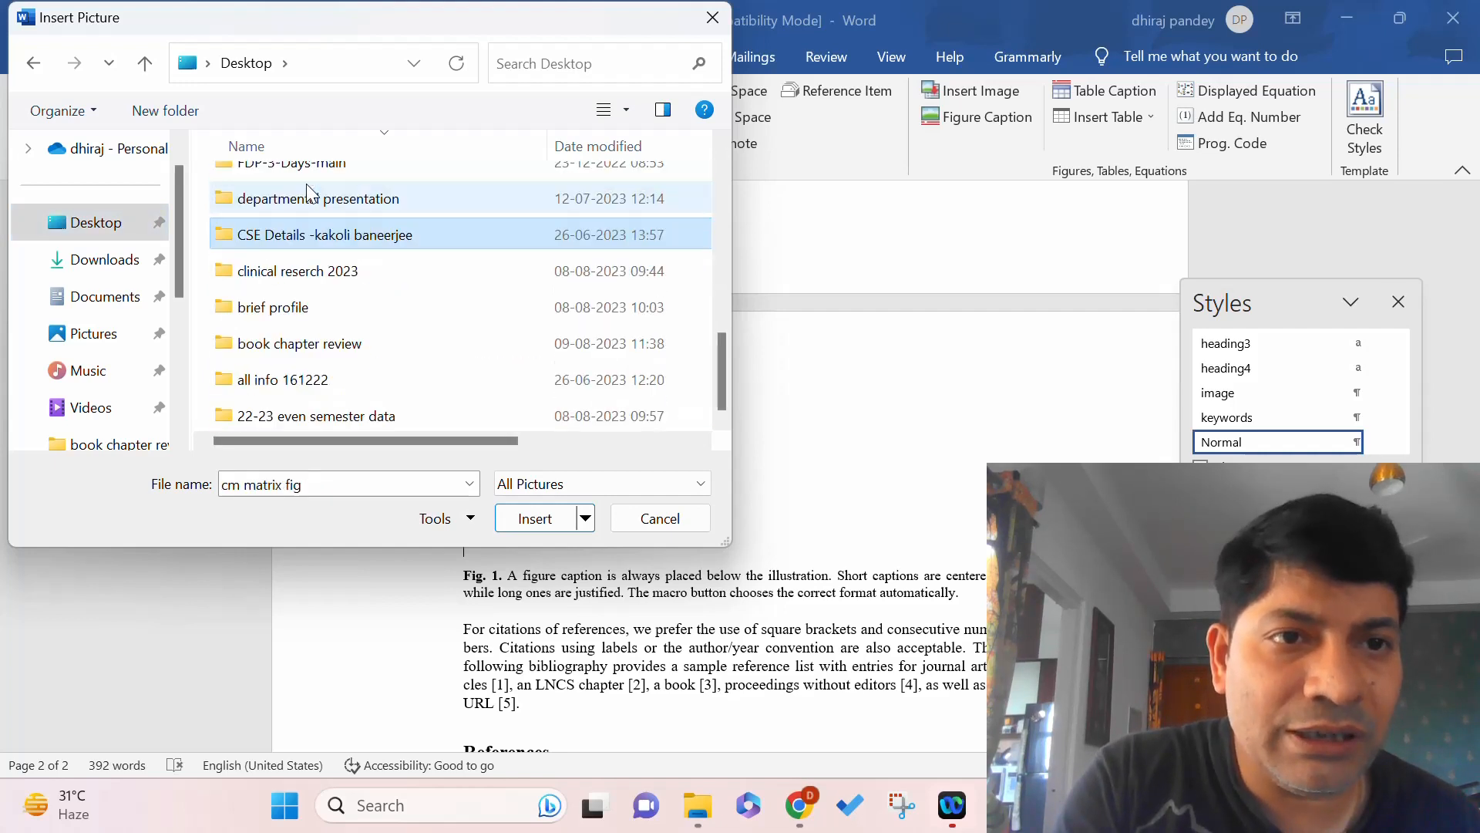
key("c")
key("c")
key("c")
key("c")
key("c")
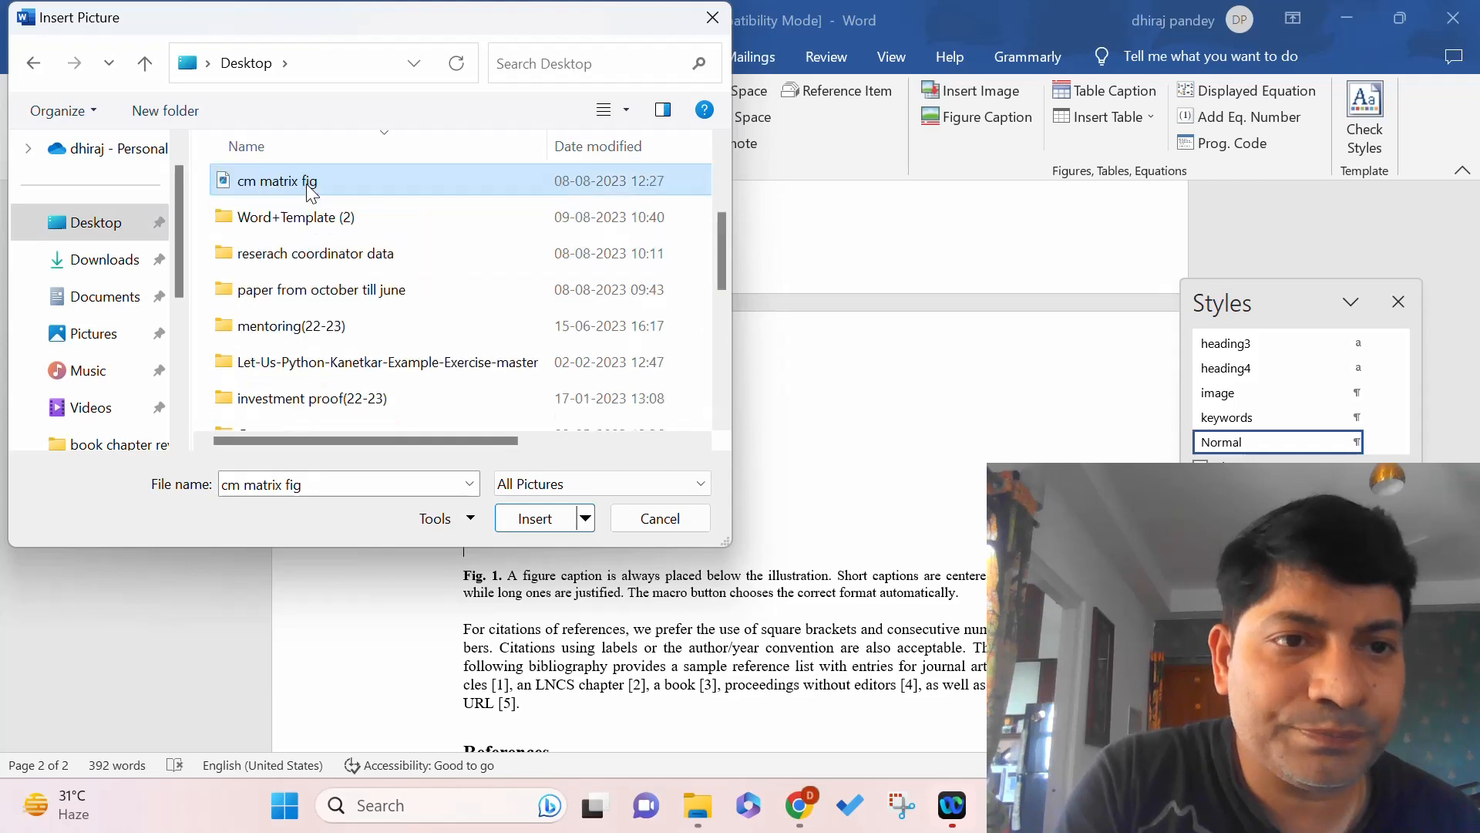
key("c")
key("c")
key("c")
key("c")
key("c")
key("c")
key("c")
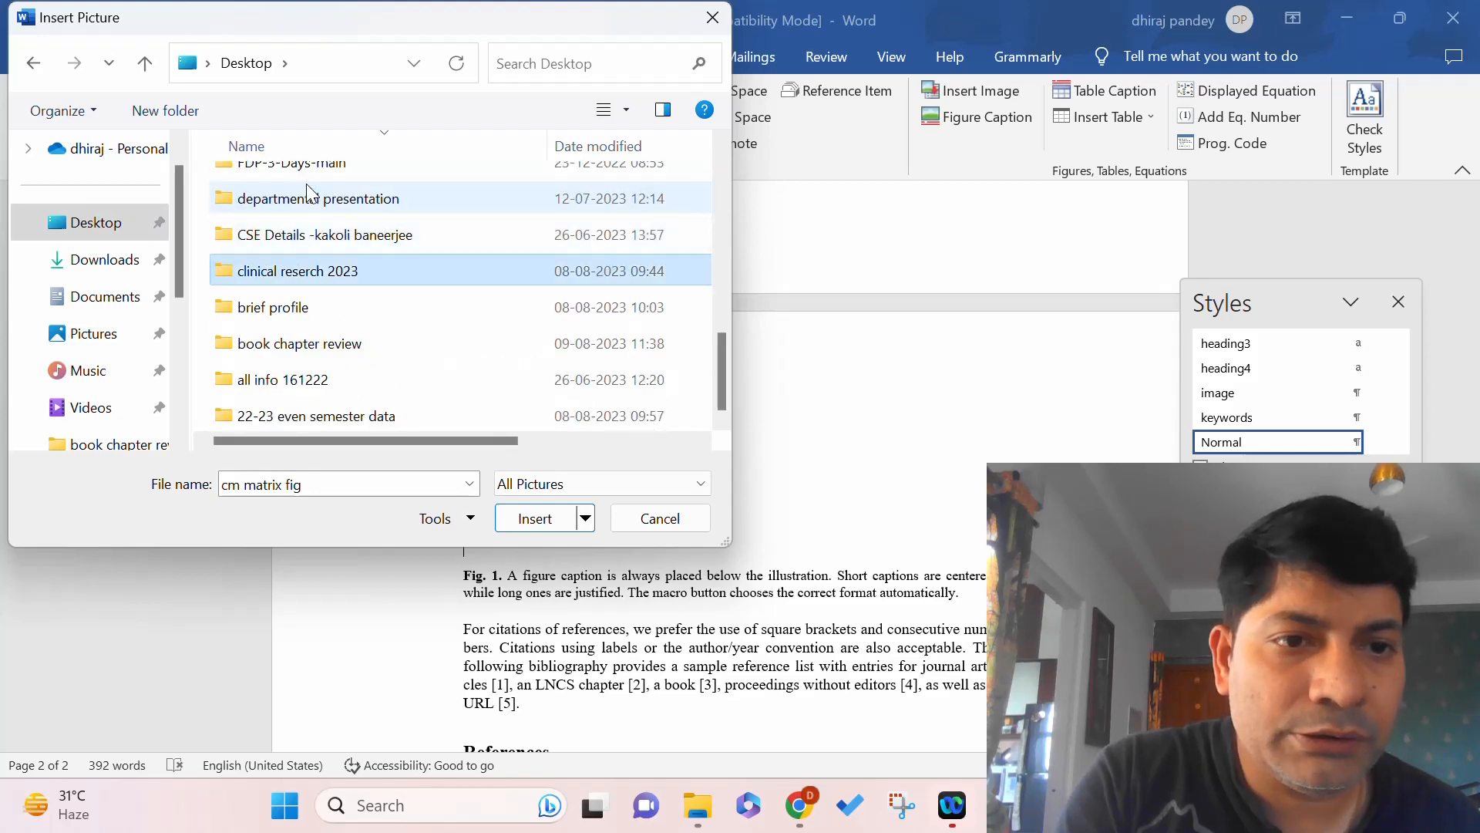
key("c")
key("c")
key("c")
key("c")
key("c")
key("c")
key("c")
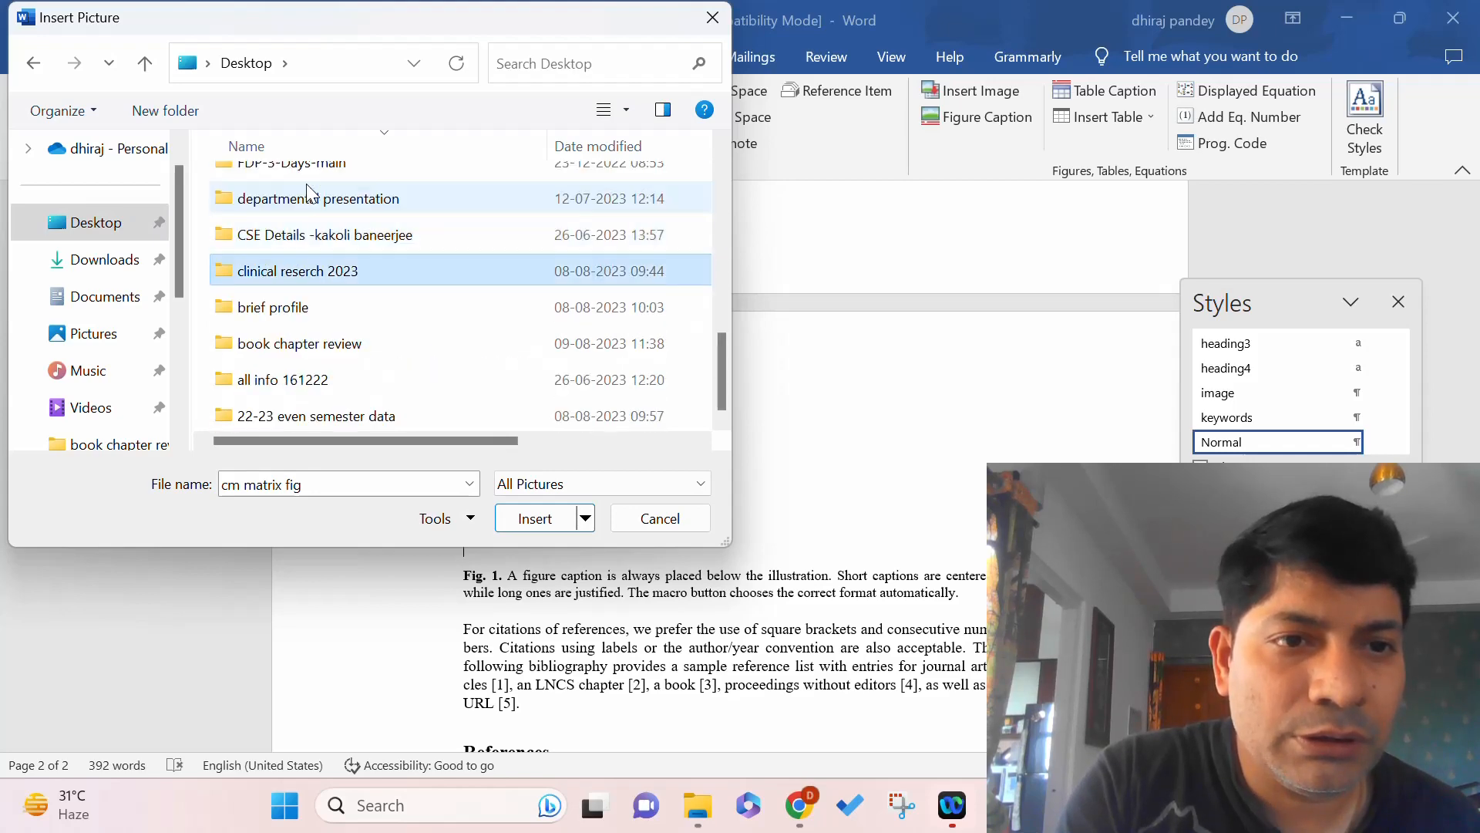
key("c")
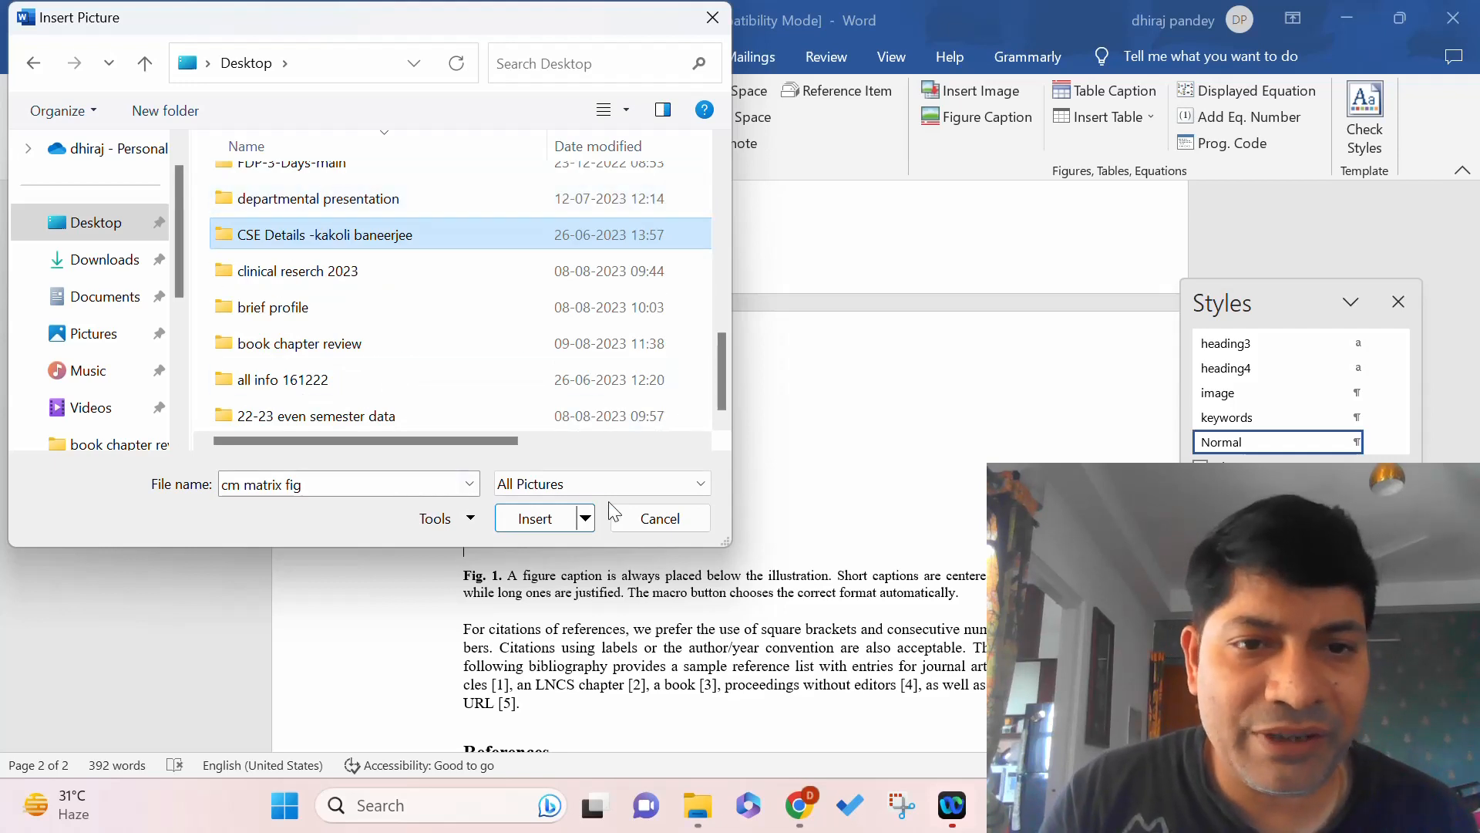
left_click(543, 523)
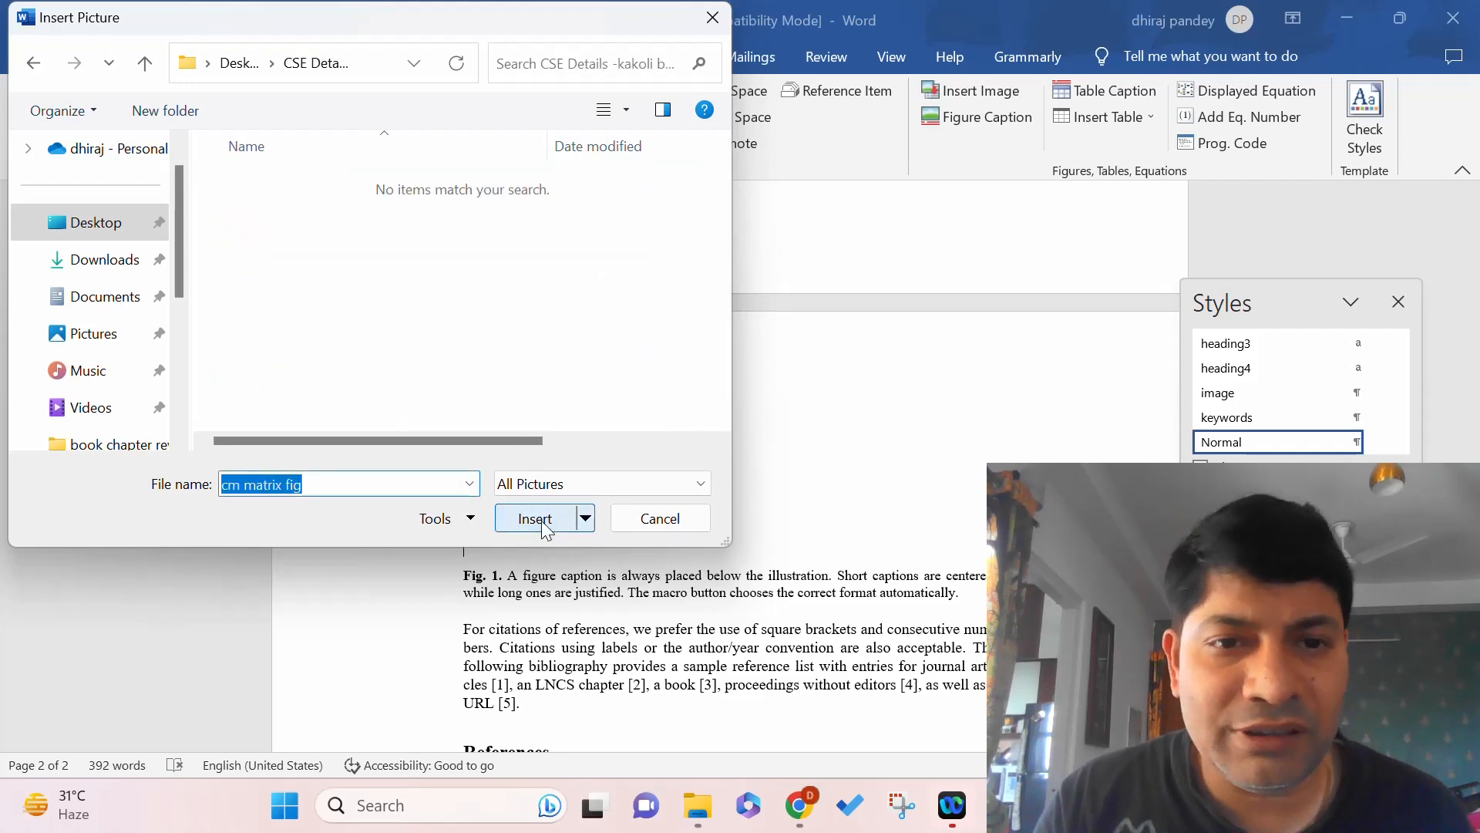
left_click(545, 528)
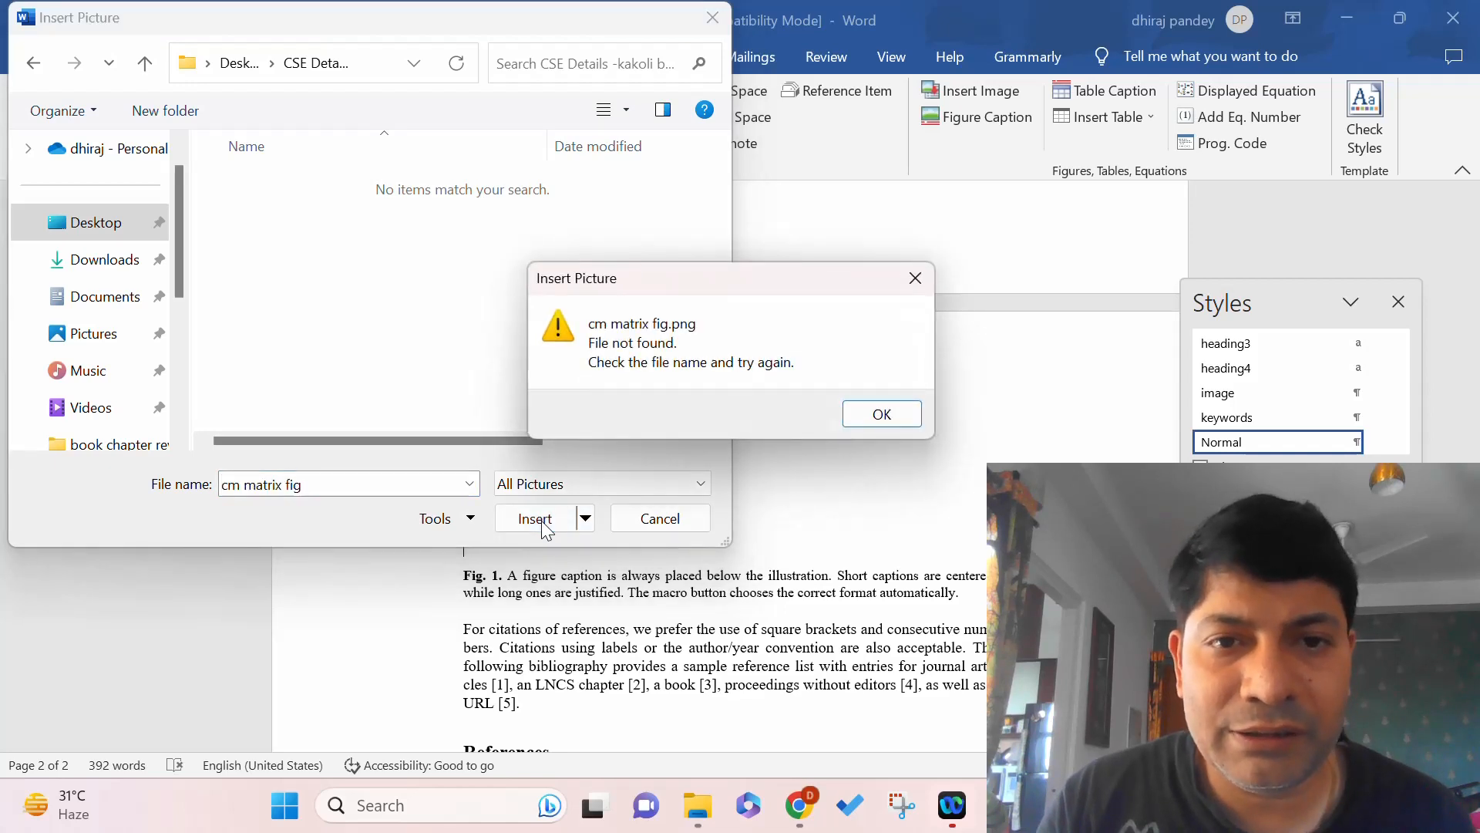
left_click(882, 414)
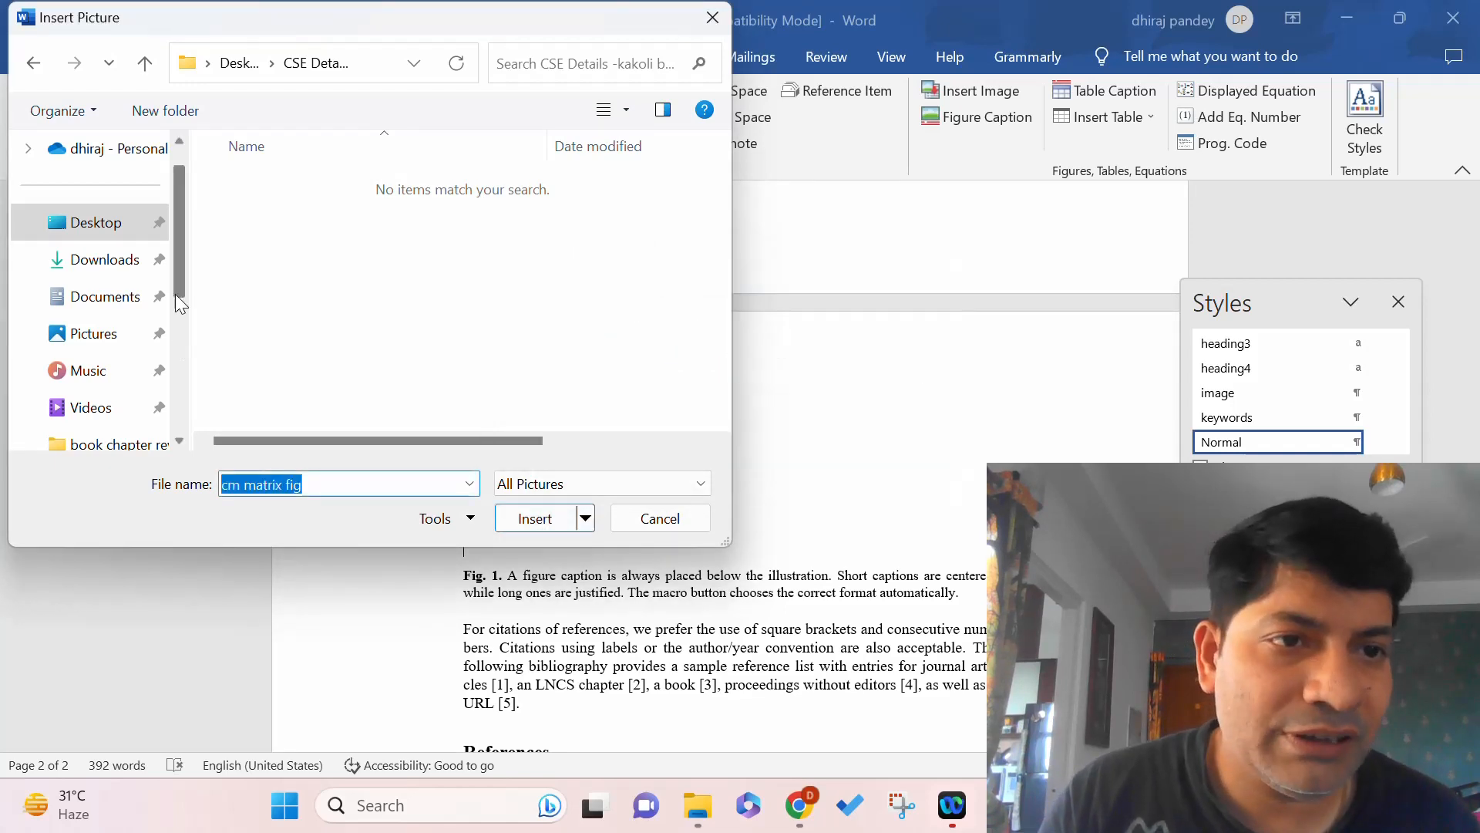
Return to the Desktop and insert the 'Xception model' picture.
scroll(179, 281, "up", 1)
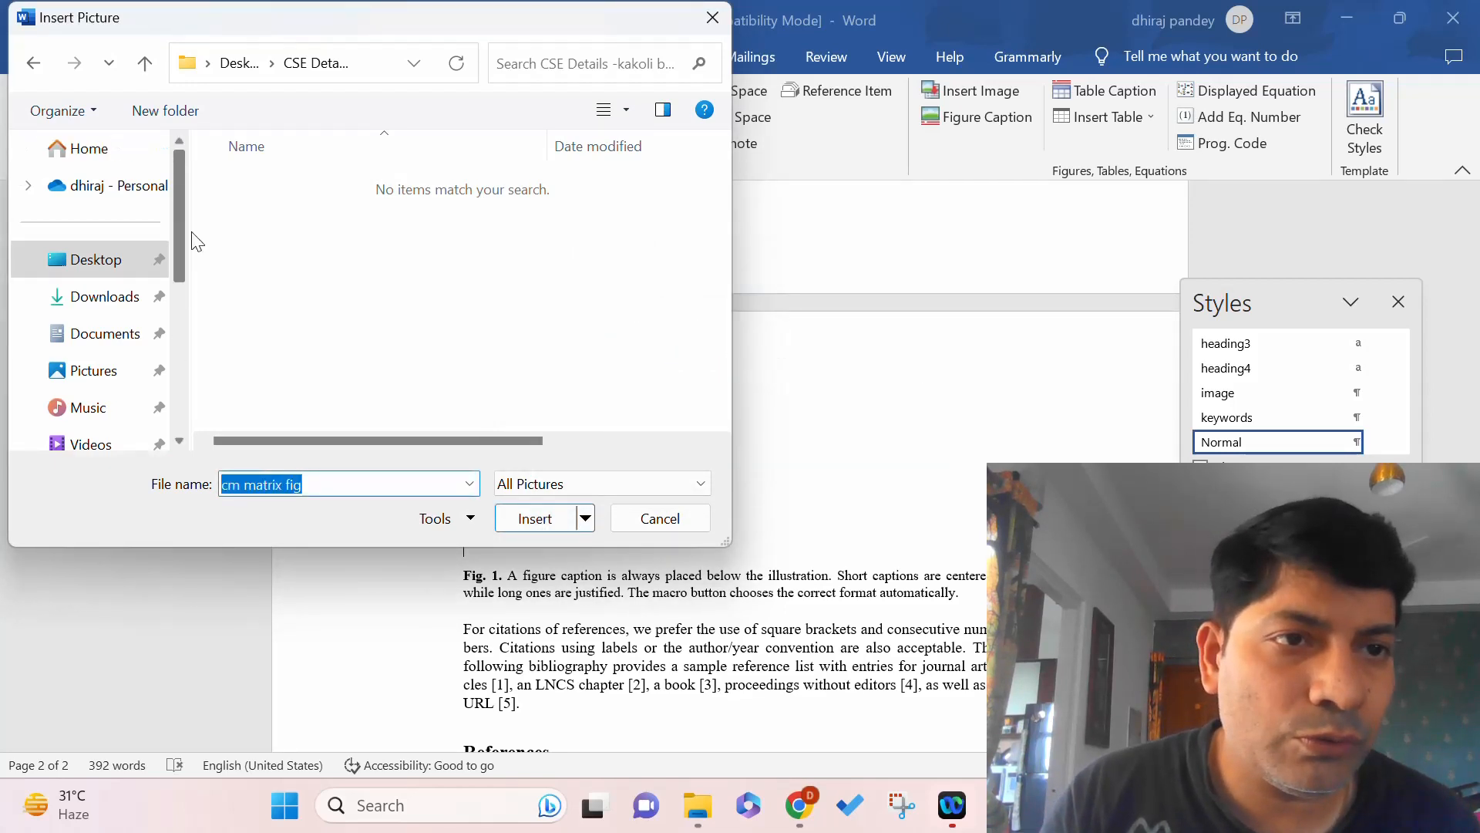
left_click(92, 272)
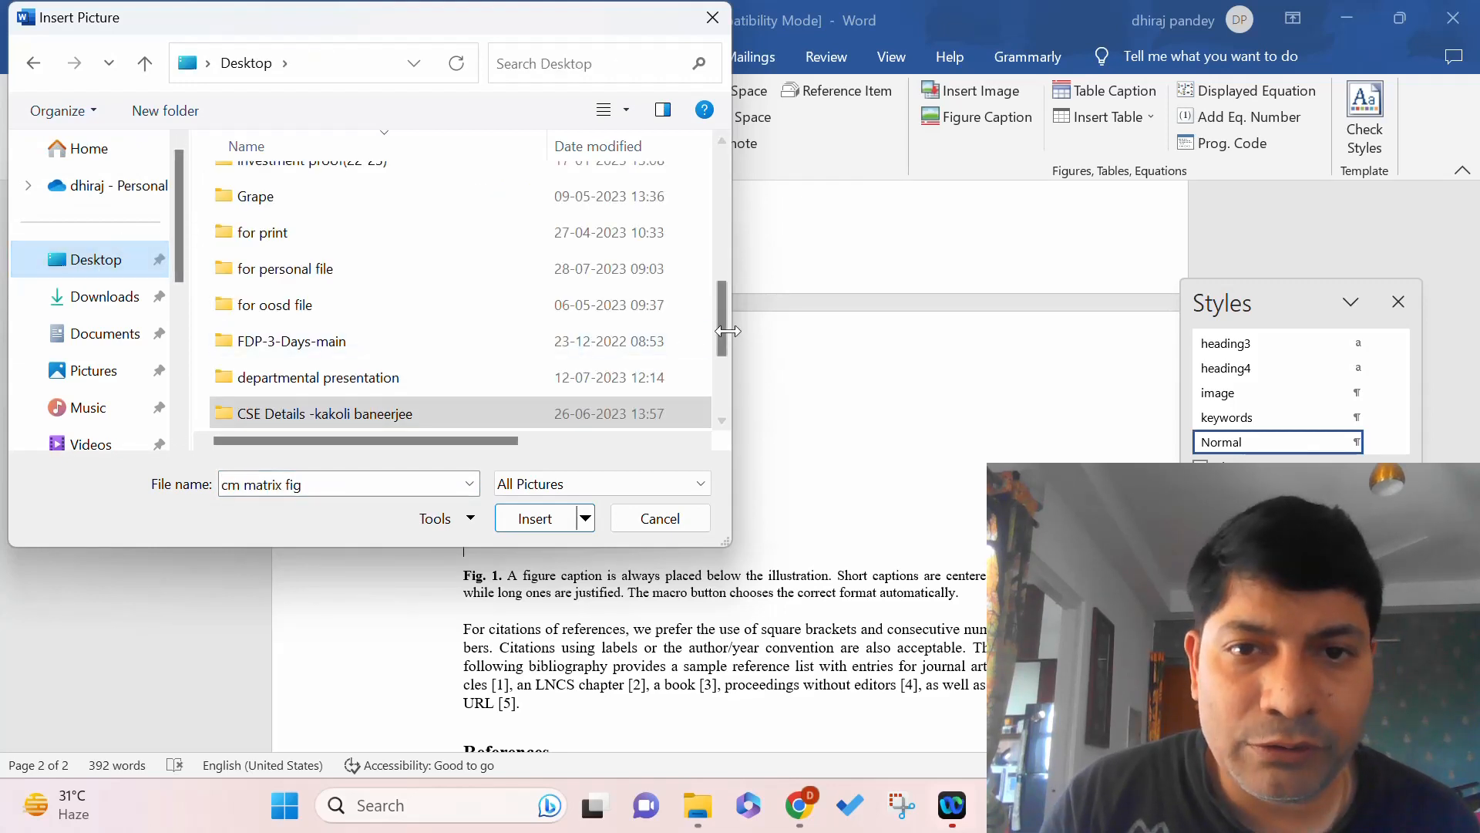
left_click_drag(723, 331, 725, 437)
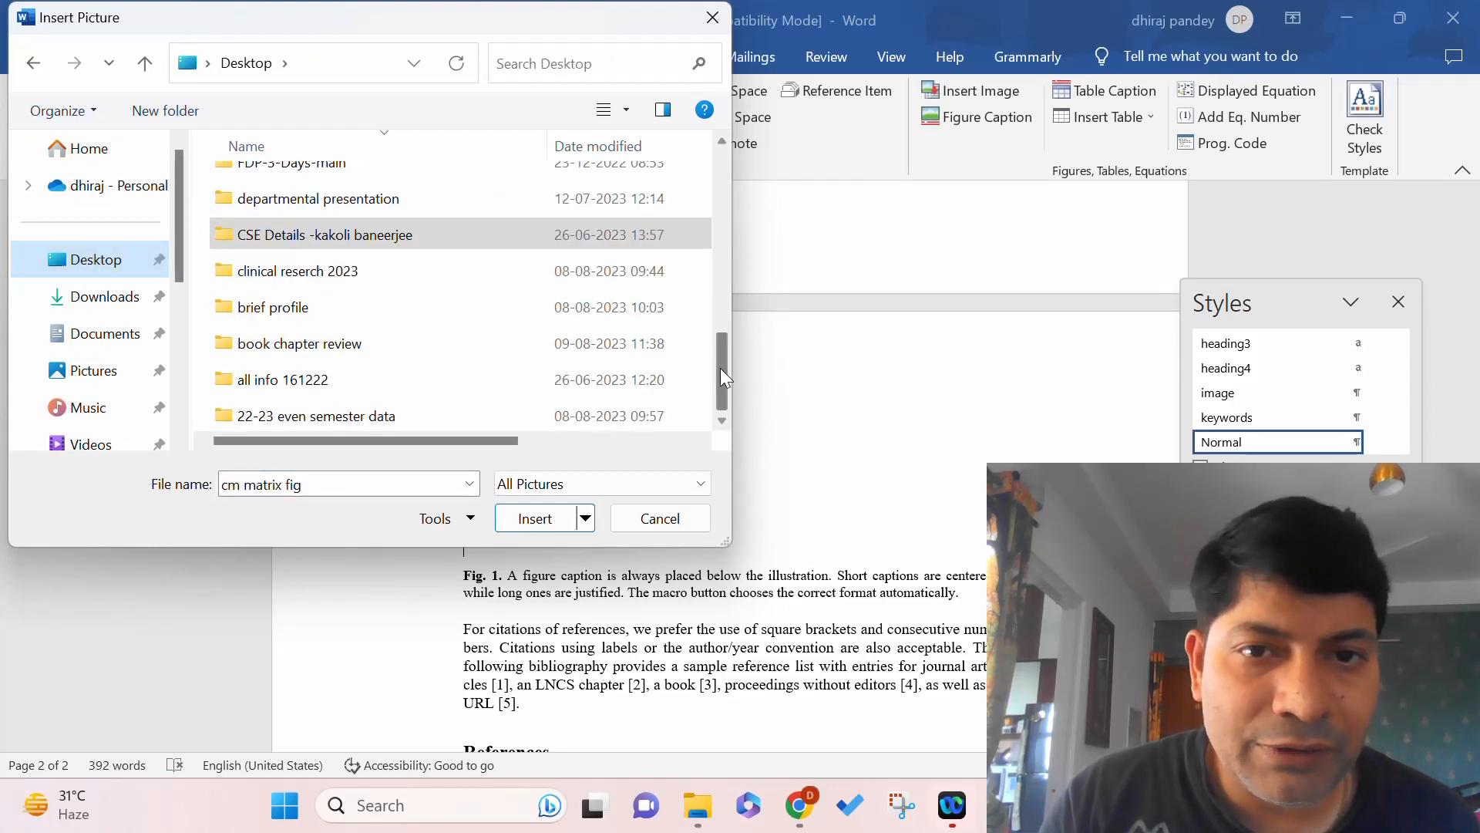
left_click_drag(720, 368, 706, 202)
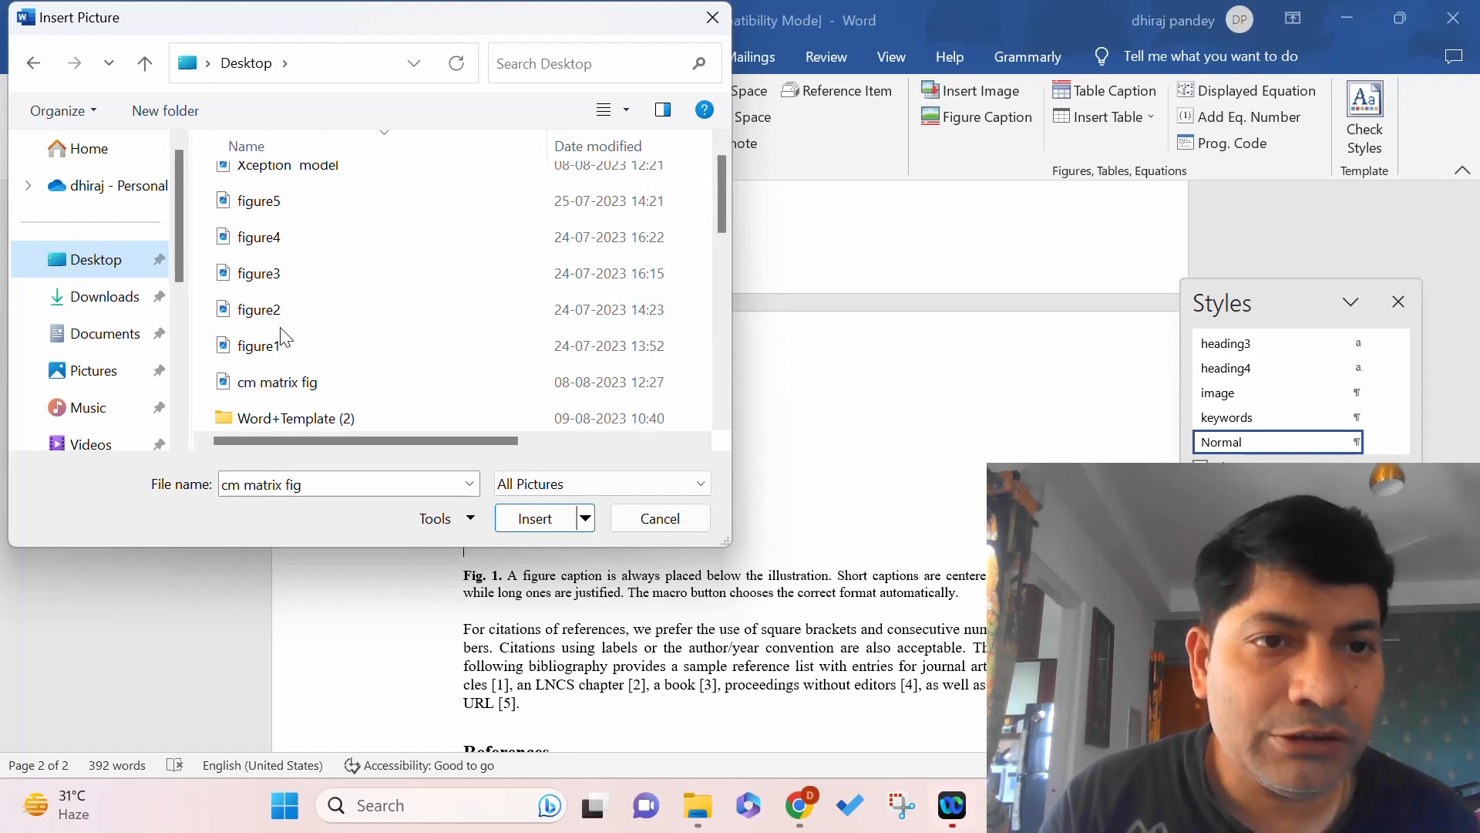
left_click(316, 164)
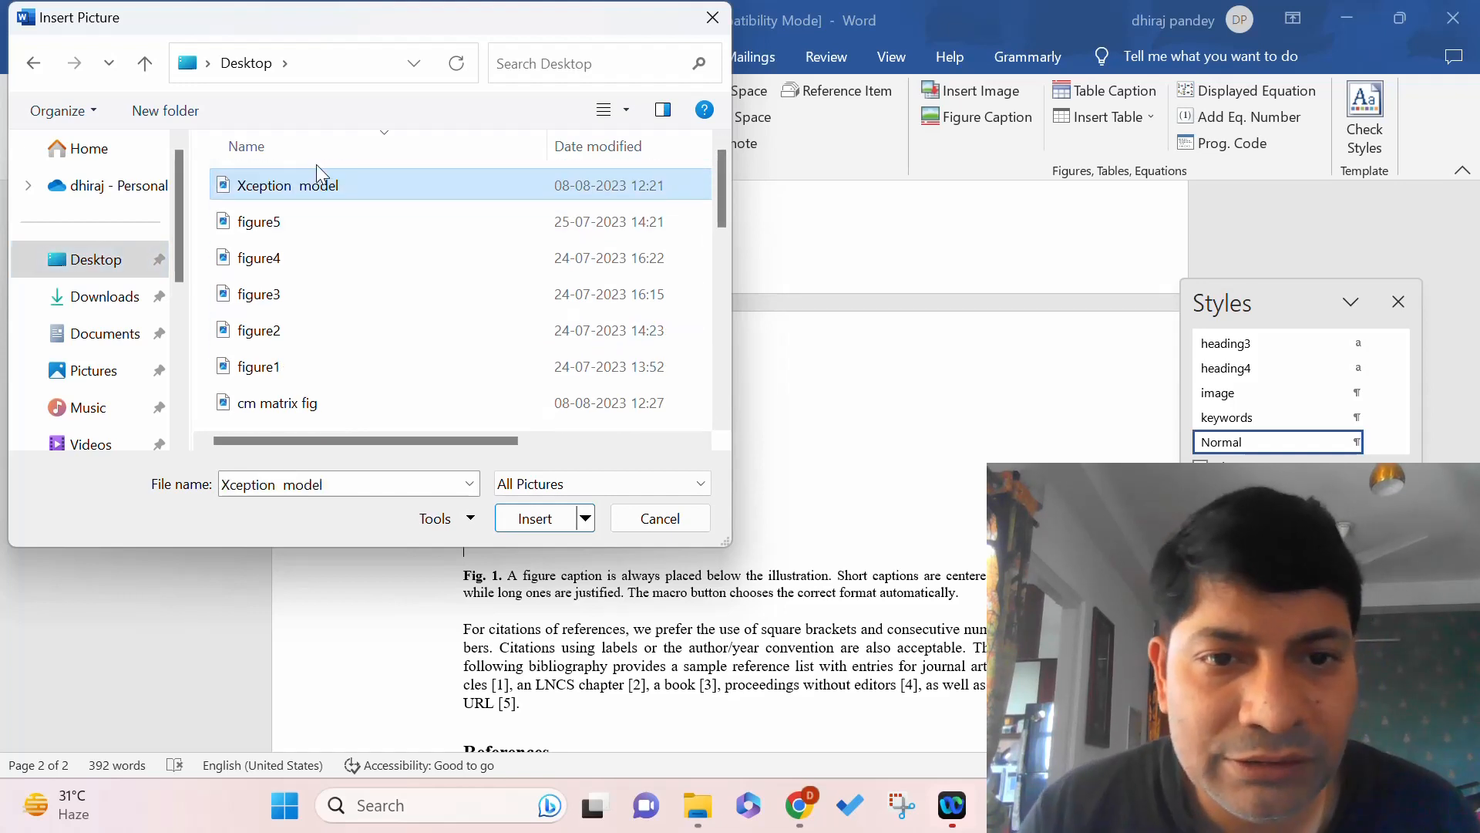
left_click(551, 520)
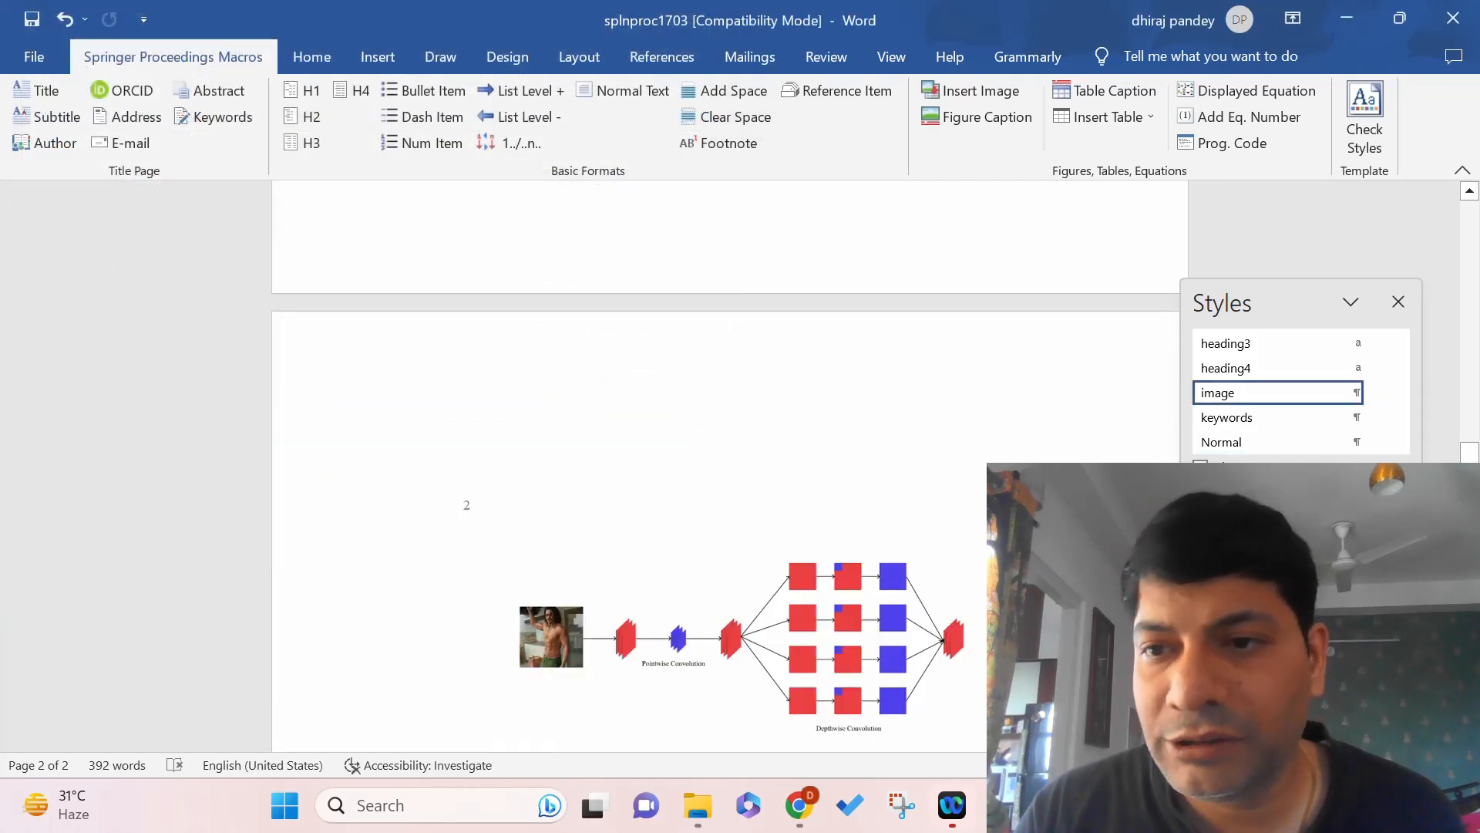
Apply the Springer Figure Caption format to the Fig. 1 caption.
left_click_drag(1471, 470, 1471, 508)
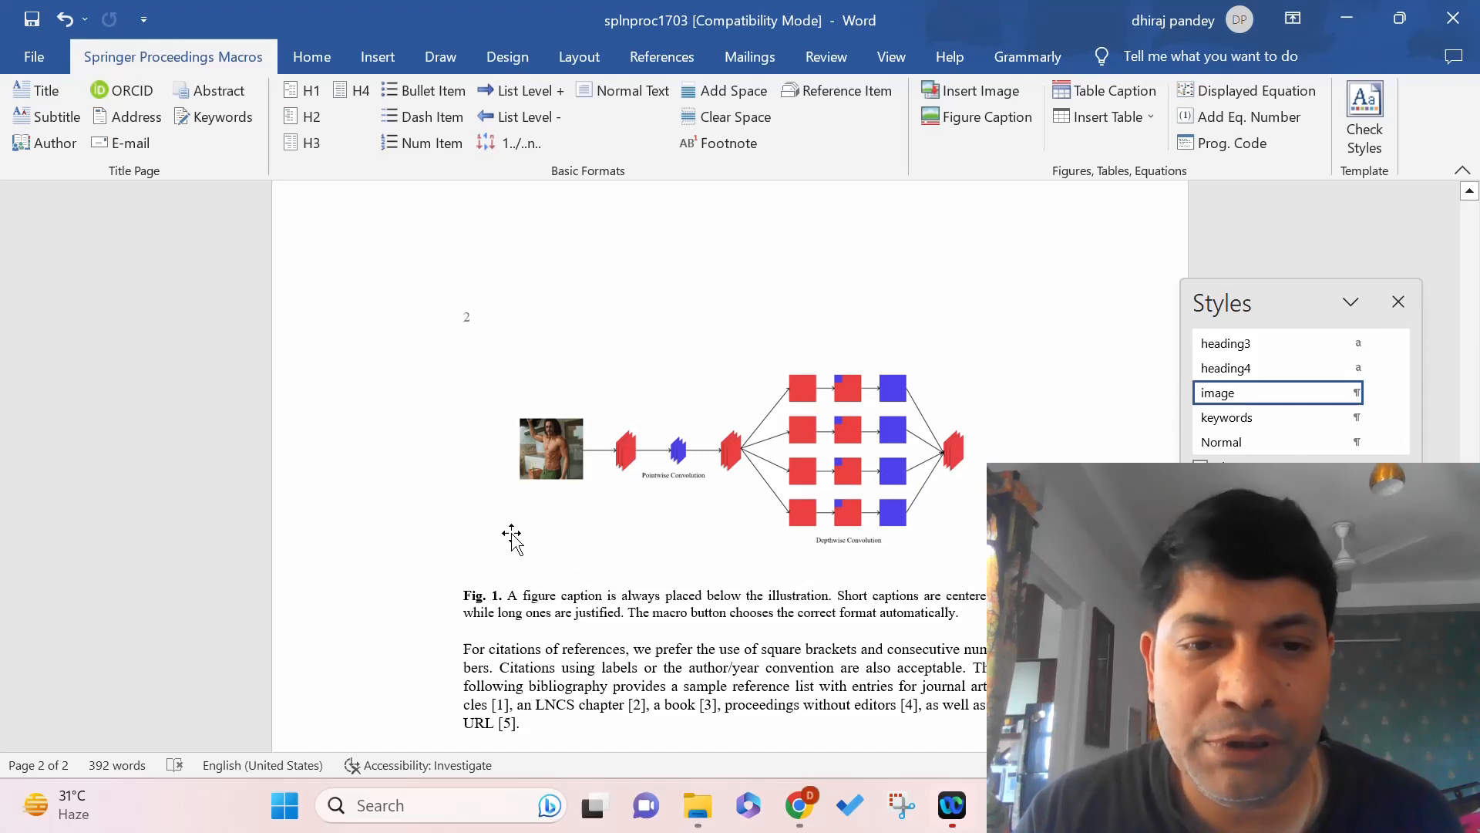
left_click_drag(463, 595, 963, 610)
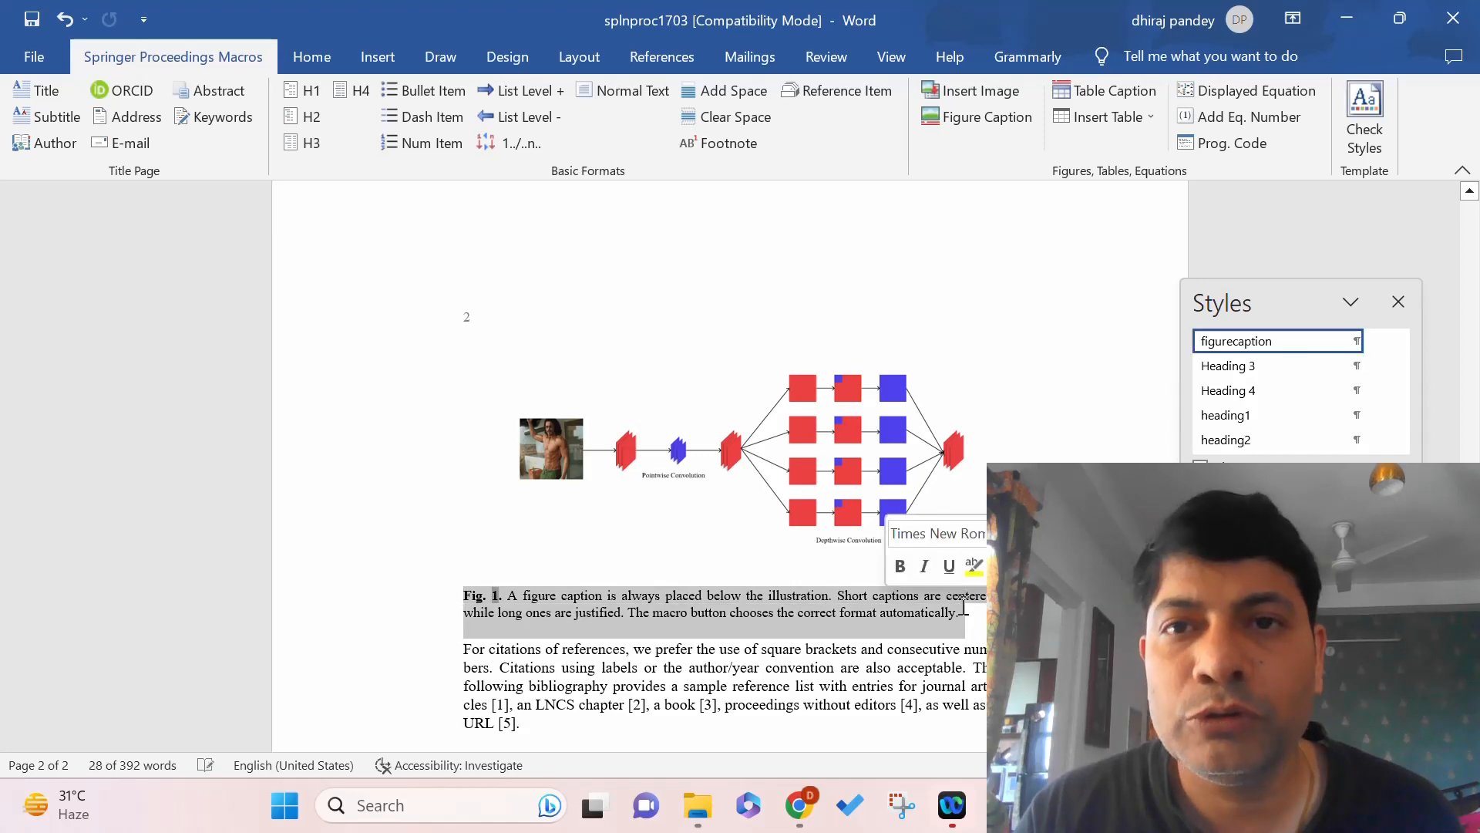
left_click(980, 116)
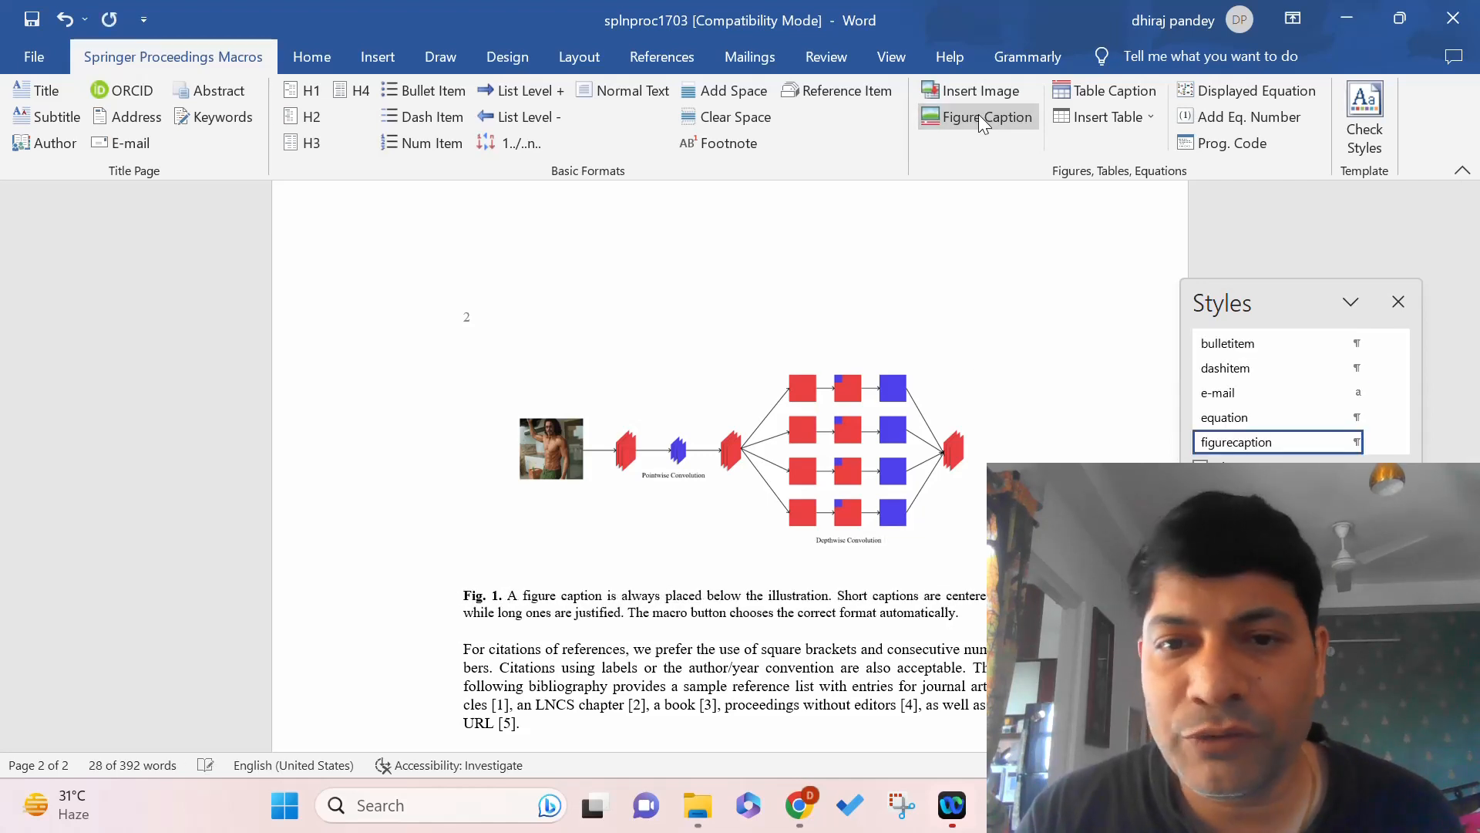
Select the inserted Xception figure and bring up the Insert Image file chooser.
left_click(822, 434)
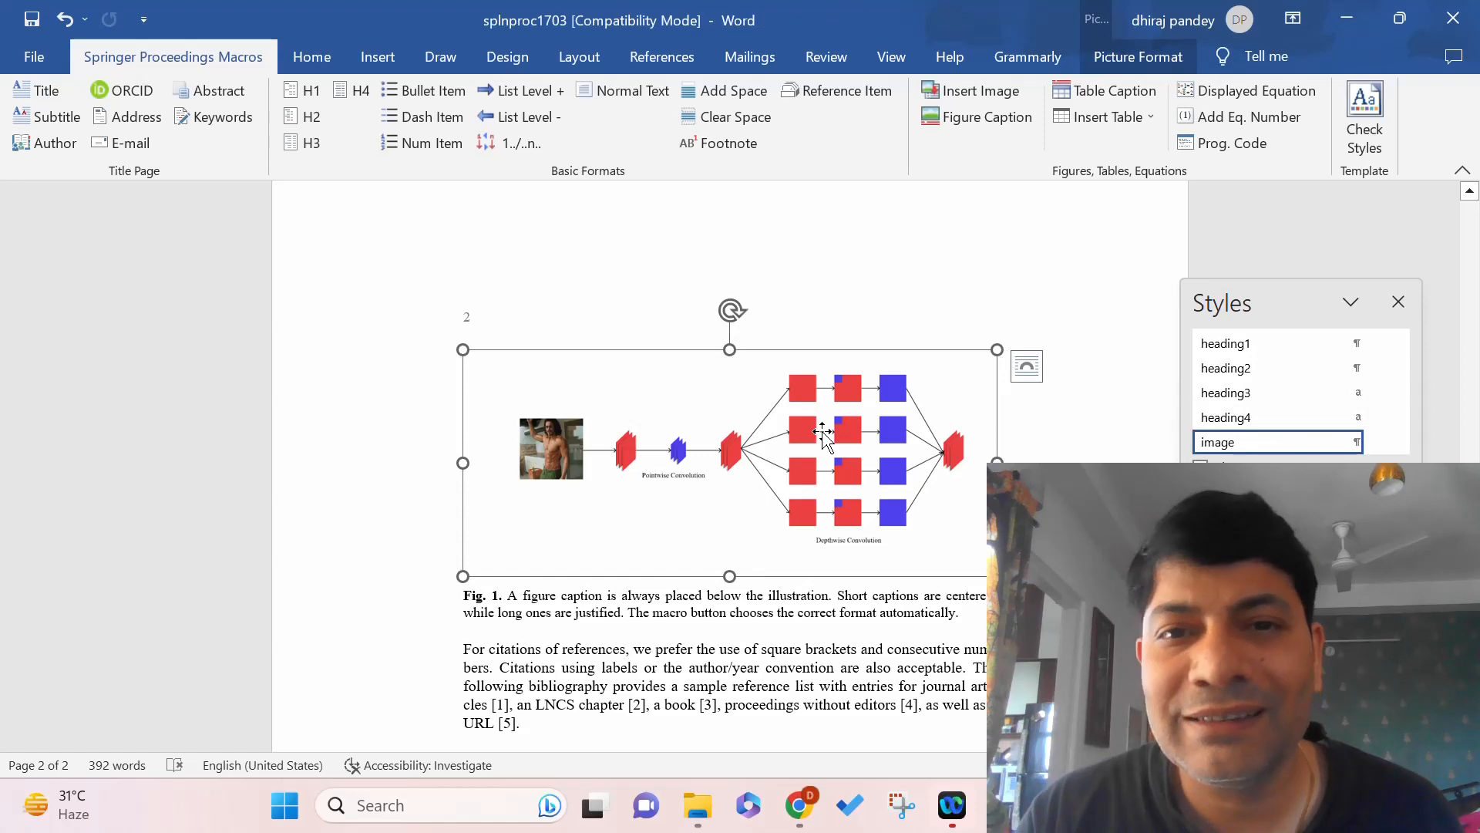
mouse_move(1277, 448)
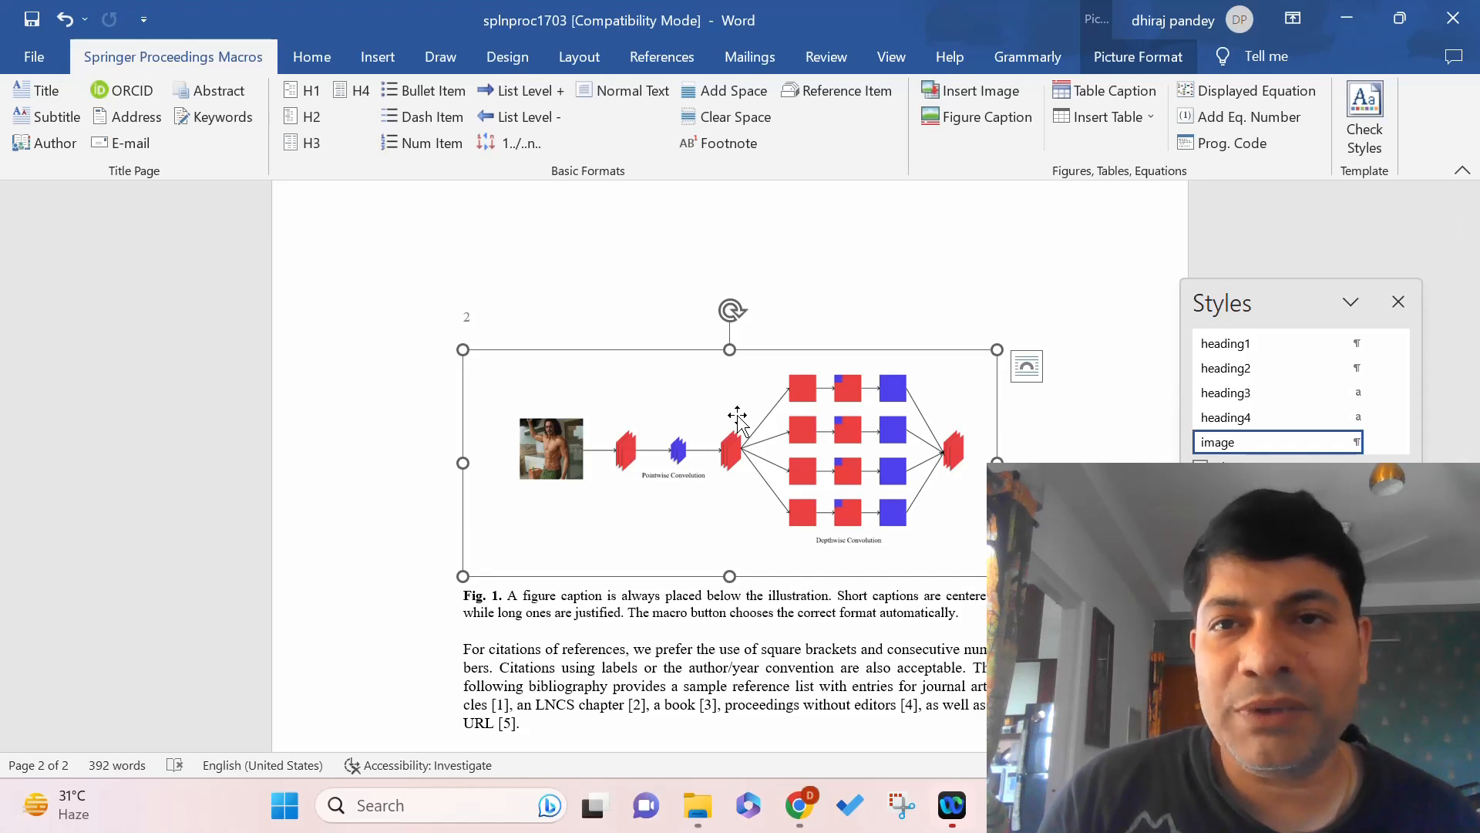
left_click(999, 98)
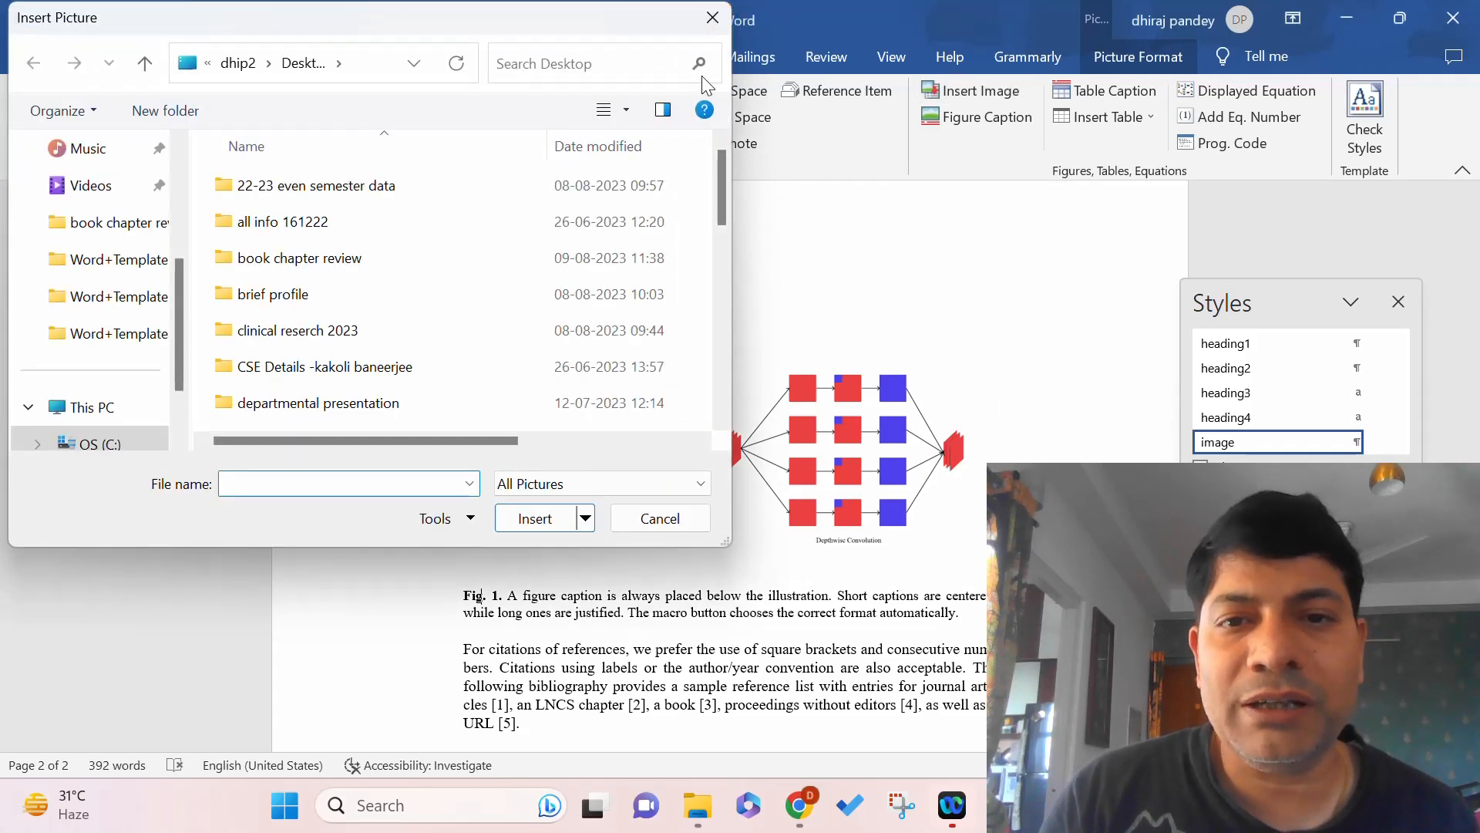
Close the picture file chooser without inserting anything, then open the Insert Table dropdown.
left_click(712, 26)
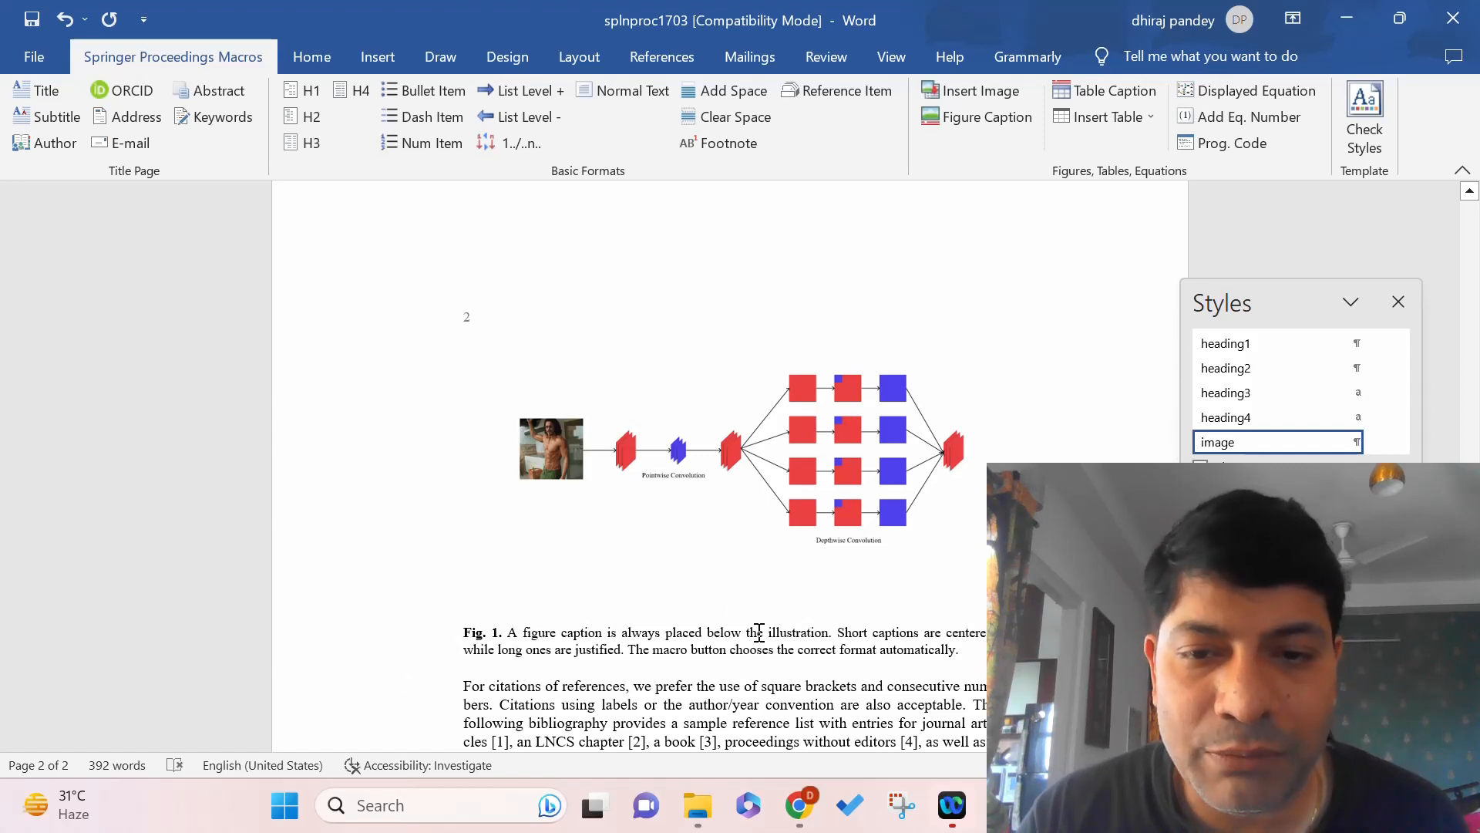
left_click(1149, 119)
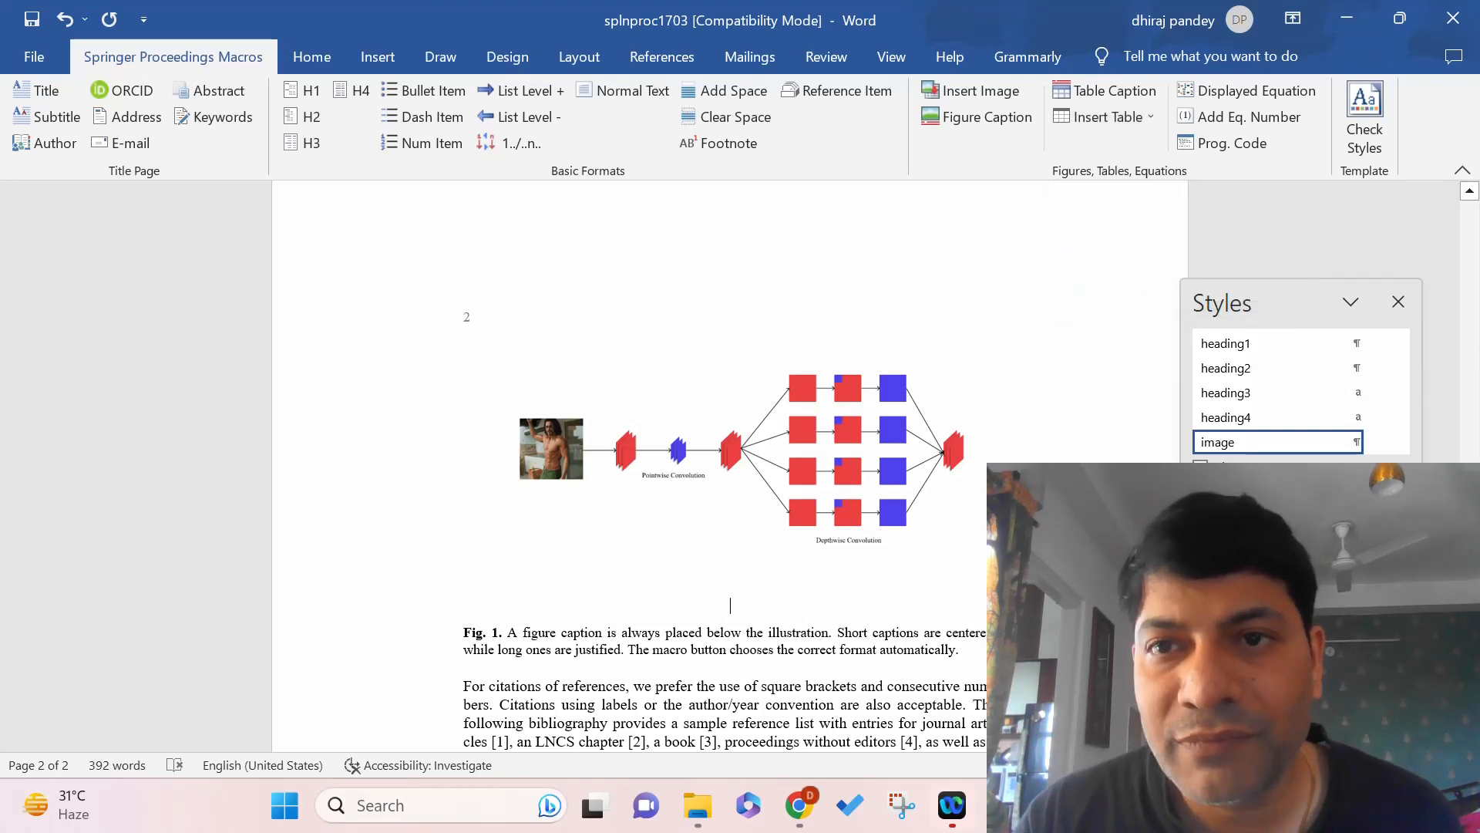
Inspect the styles of Table 1, its caption and the x + y = z equation.
left_click_drag(1478, 546, 1478, 387)
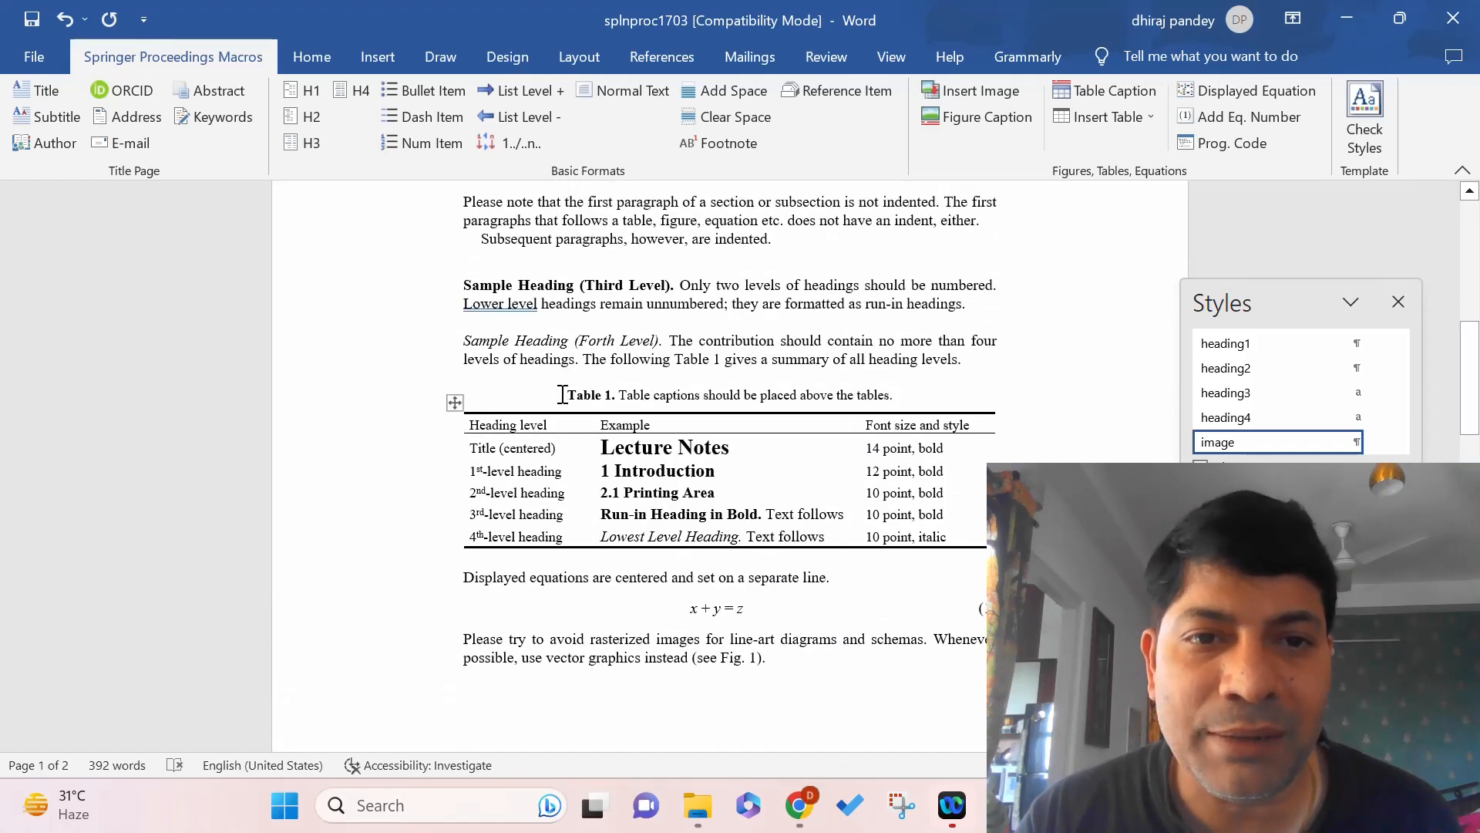
left_click(455, 402)
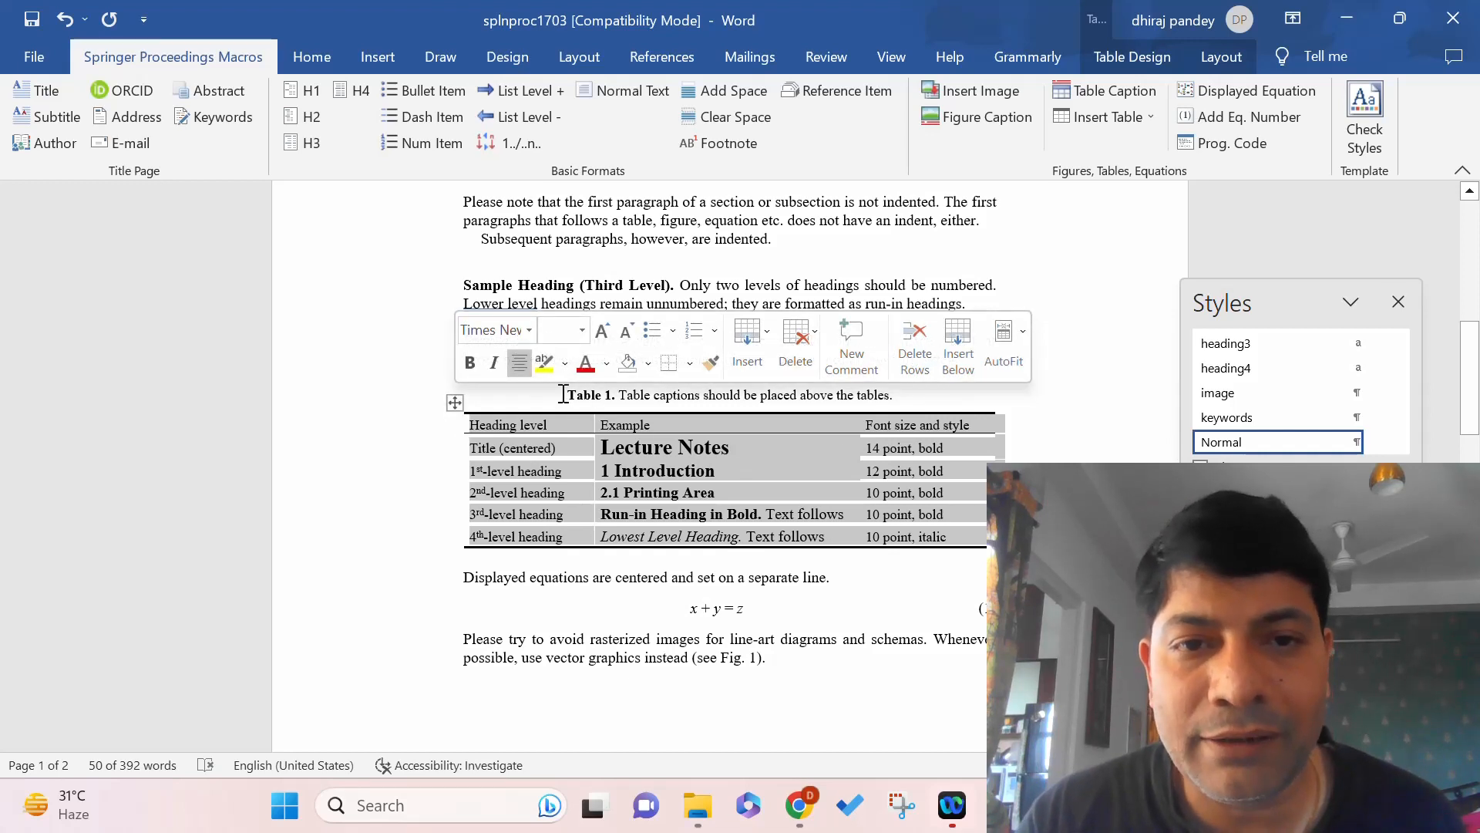
left_click_drag(563, 394, 917, 386)
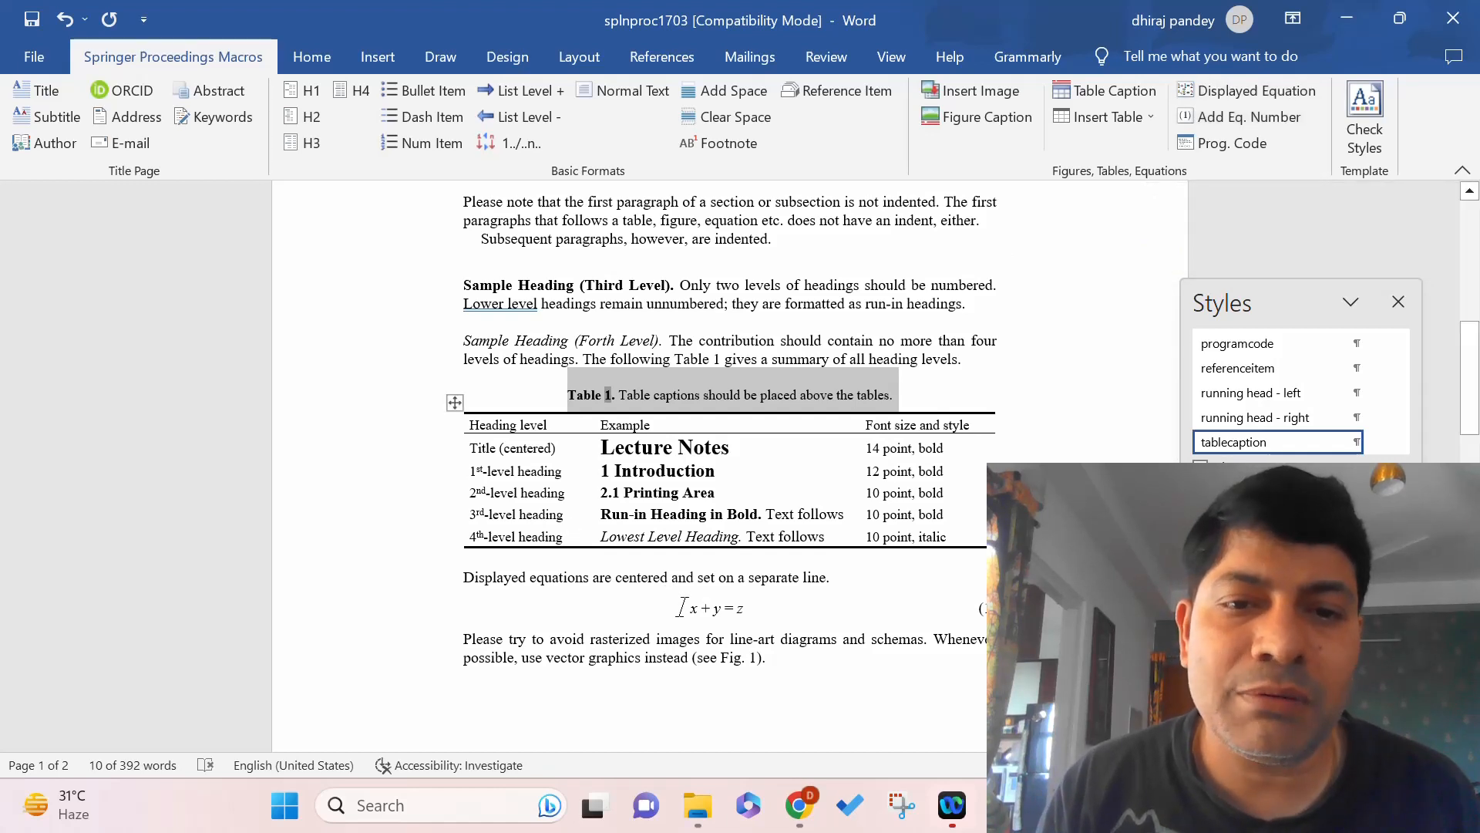
left_click_drag(682, 607, 745, 609)
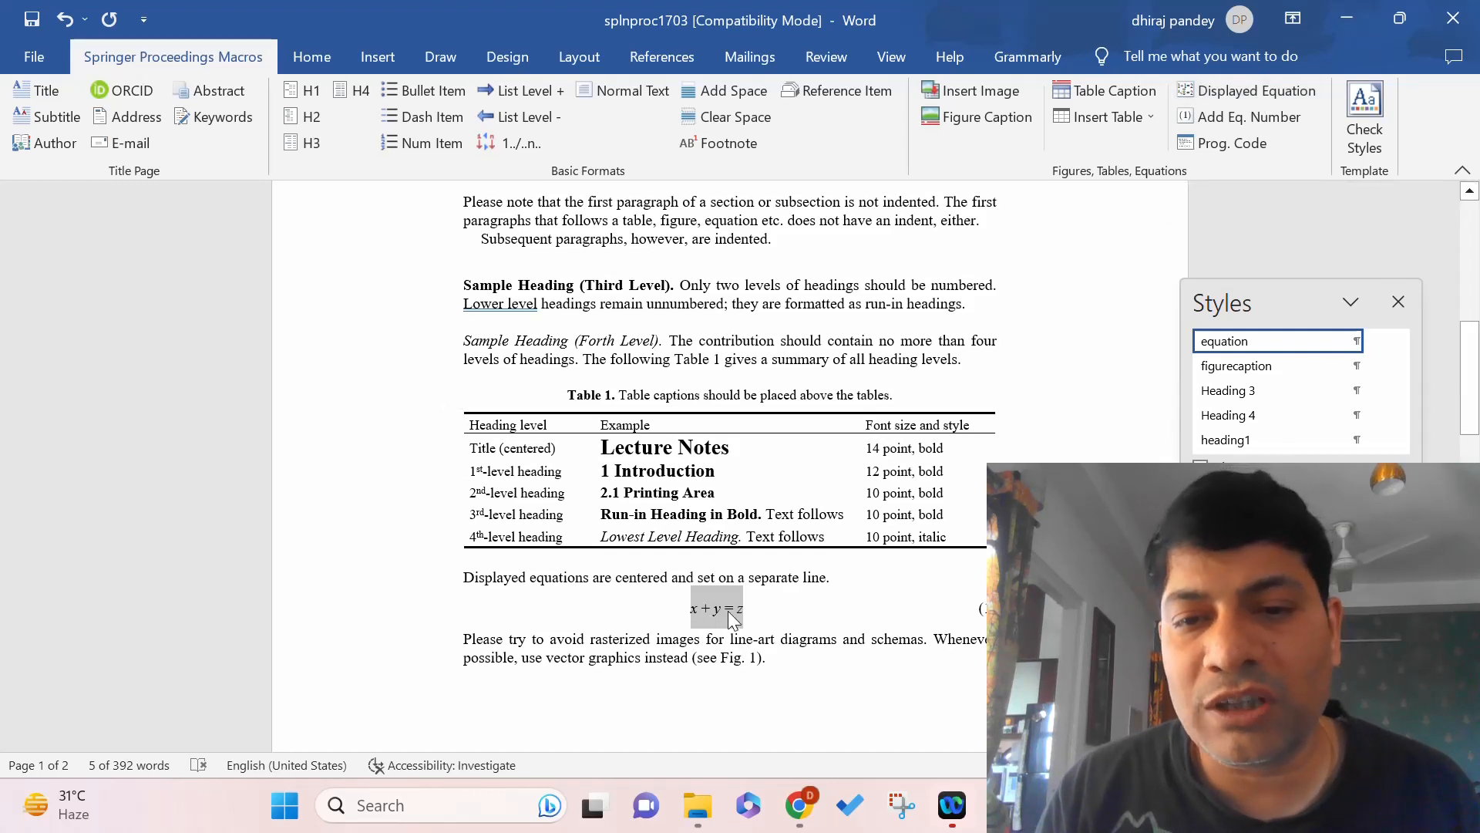
left_click(986, 607)
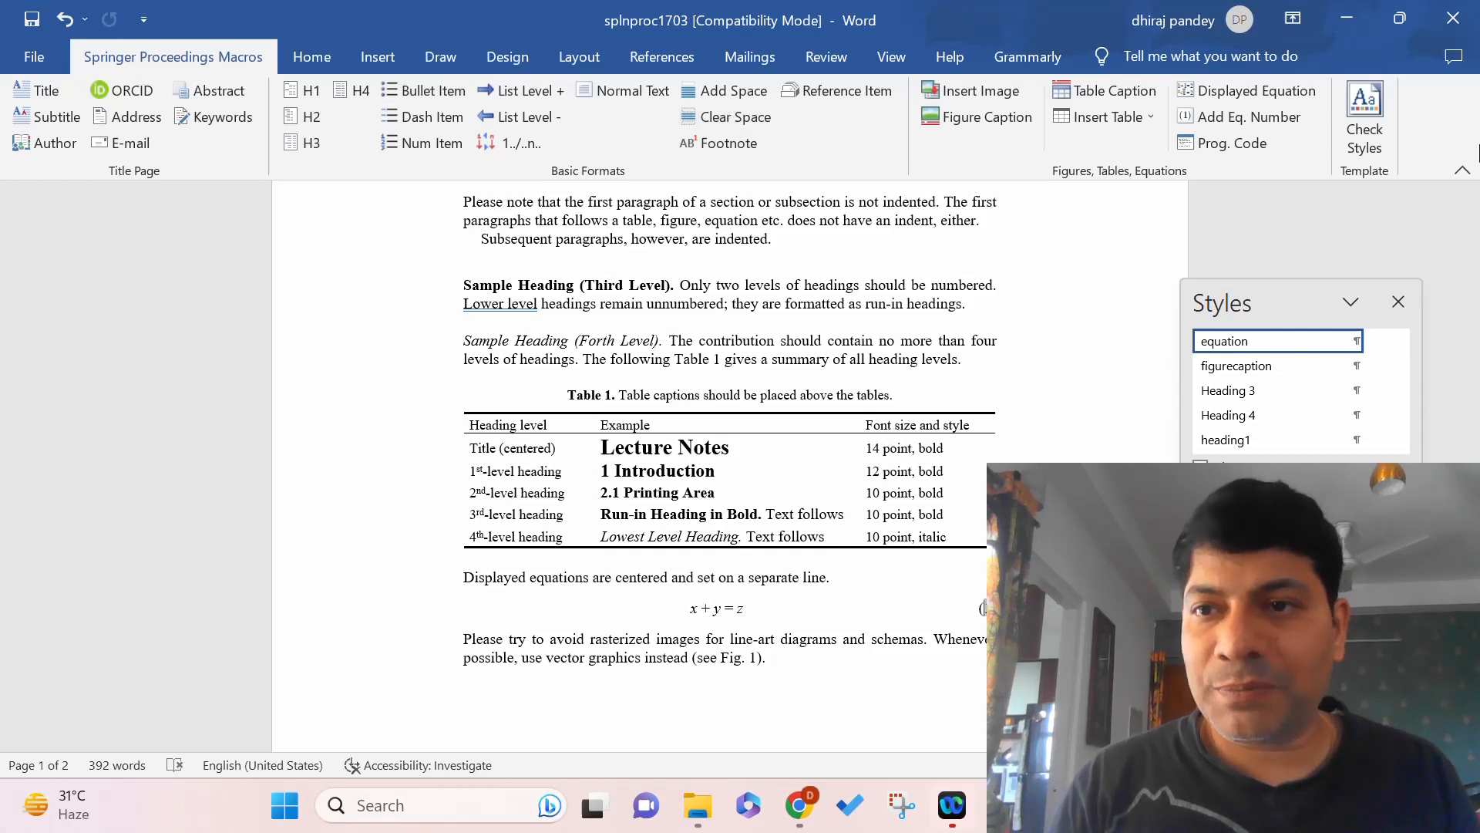
Insert several empty paragraphs before the Contribution Title at the top of page 1.
left_click(1399, 302)
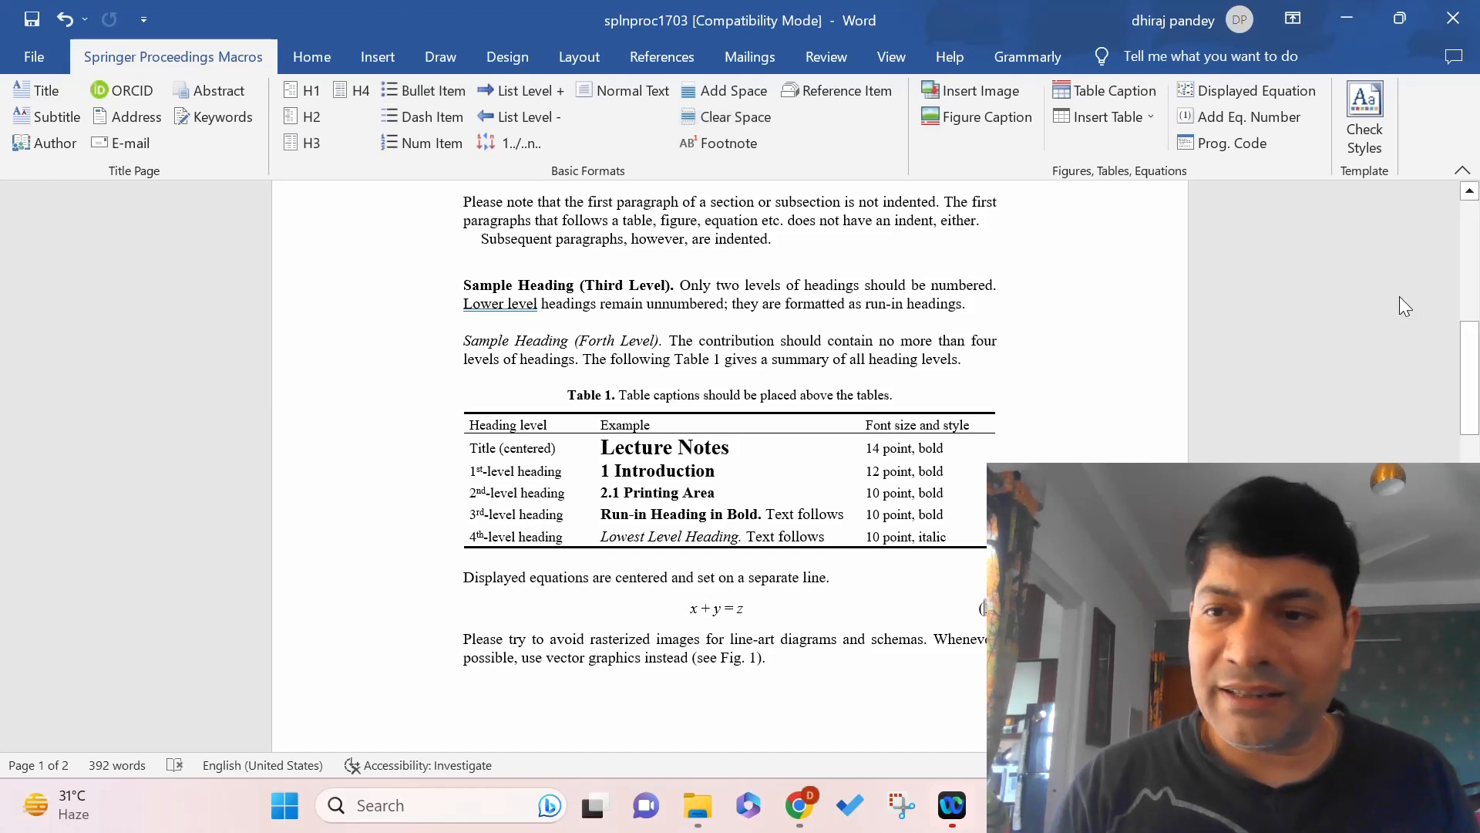
left_click_drag(1474, 409, 1475, 698)
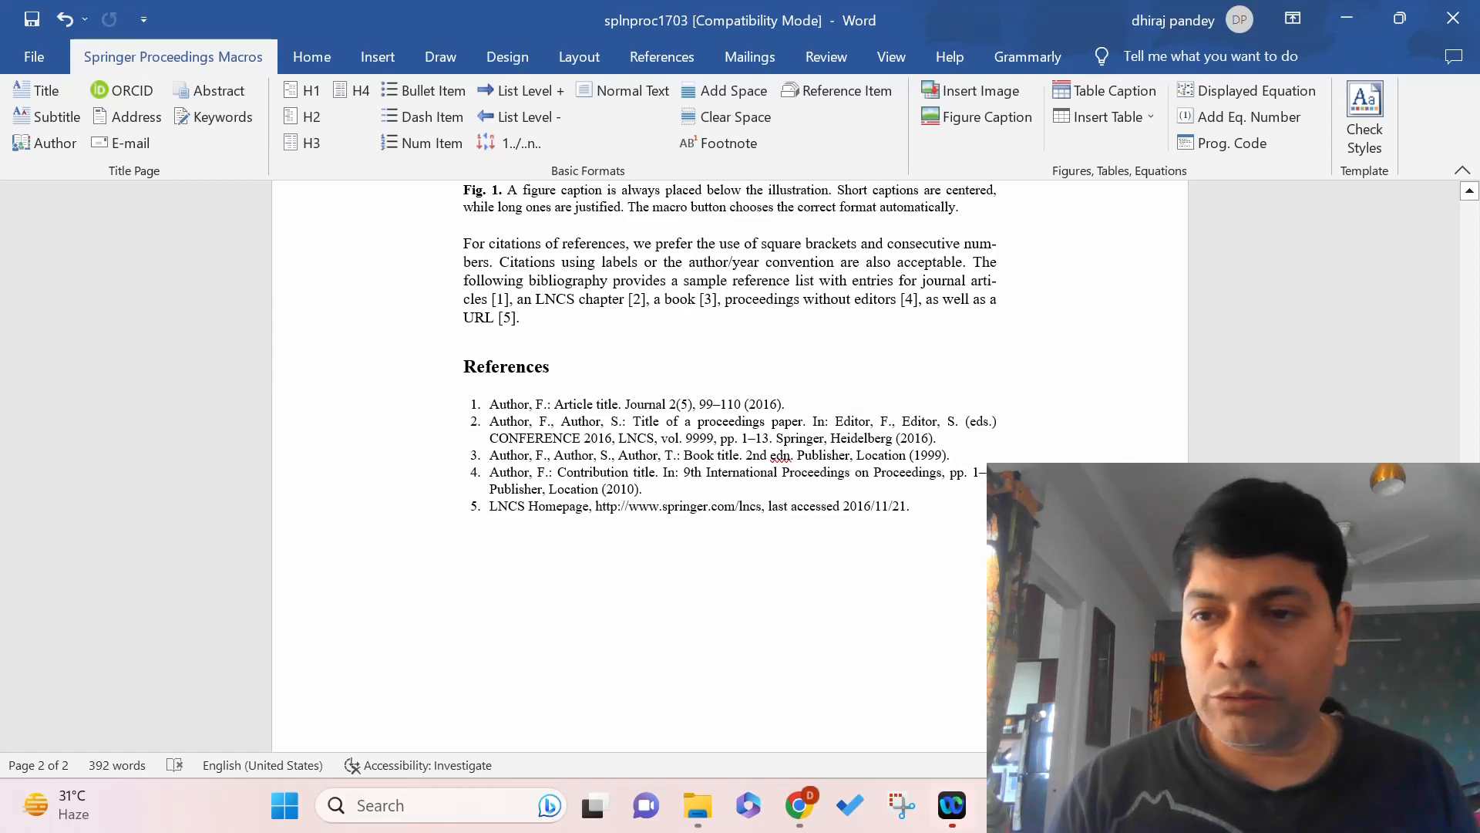
scroll(730, 462, "up", 10)
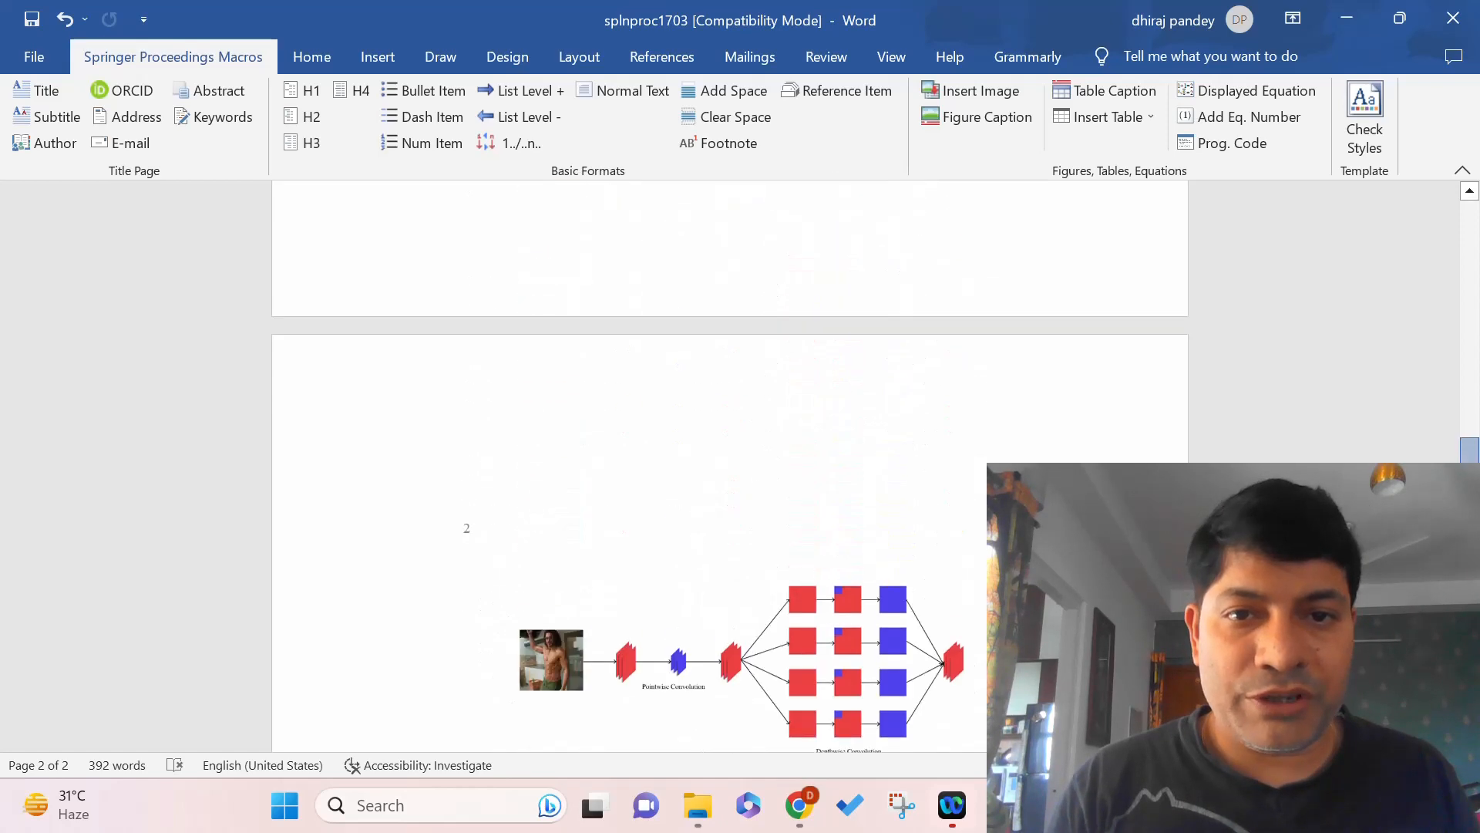
left_click_drag(1475, 461, 1474, 210)
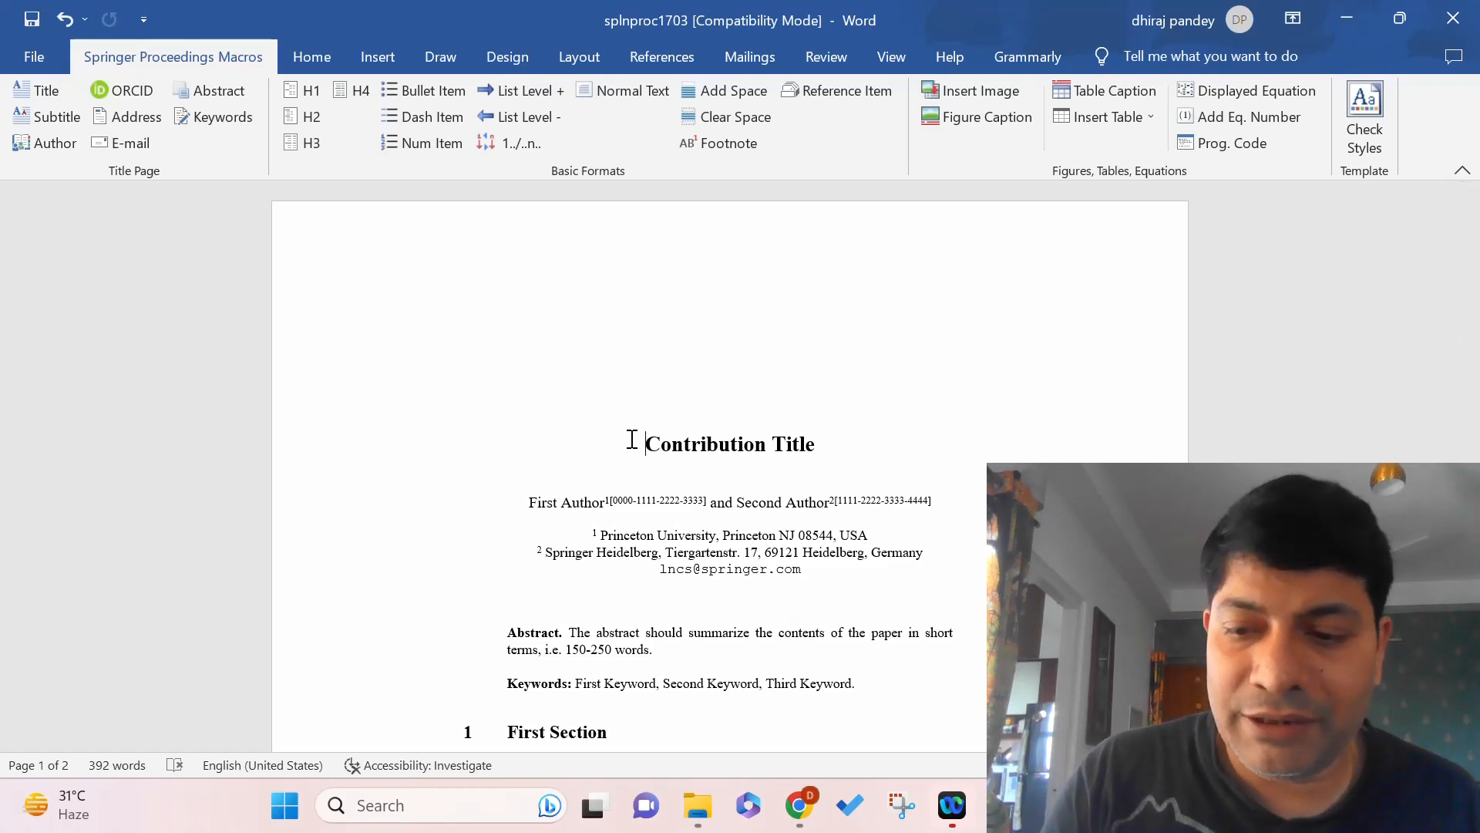
key("Return")
key("Return")
key("Return")
key("Return")
key("Return")
key("Return")
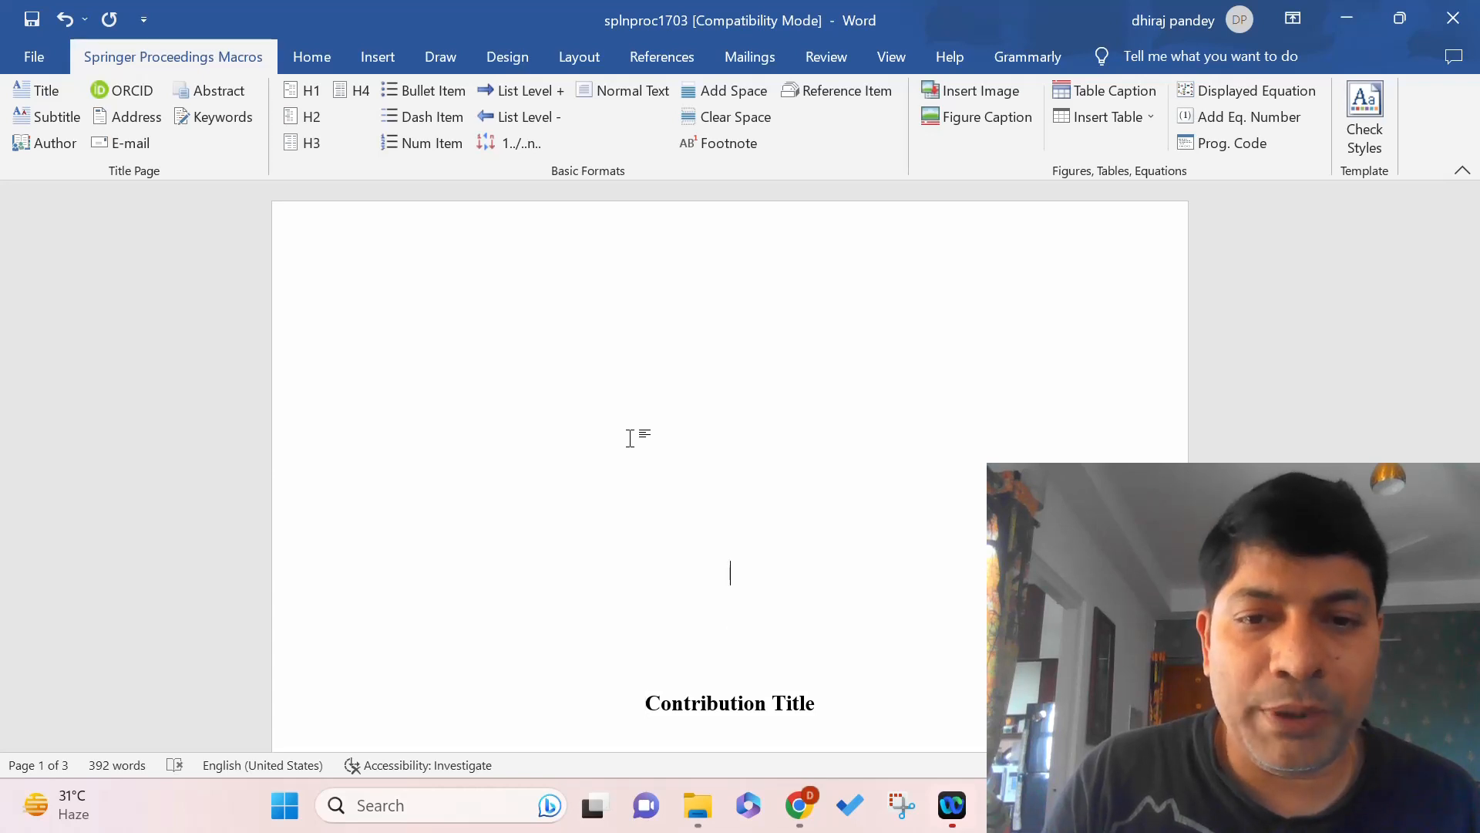
key("Return")
key("Return")
key("Return")
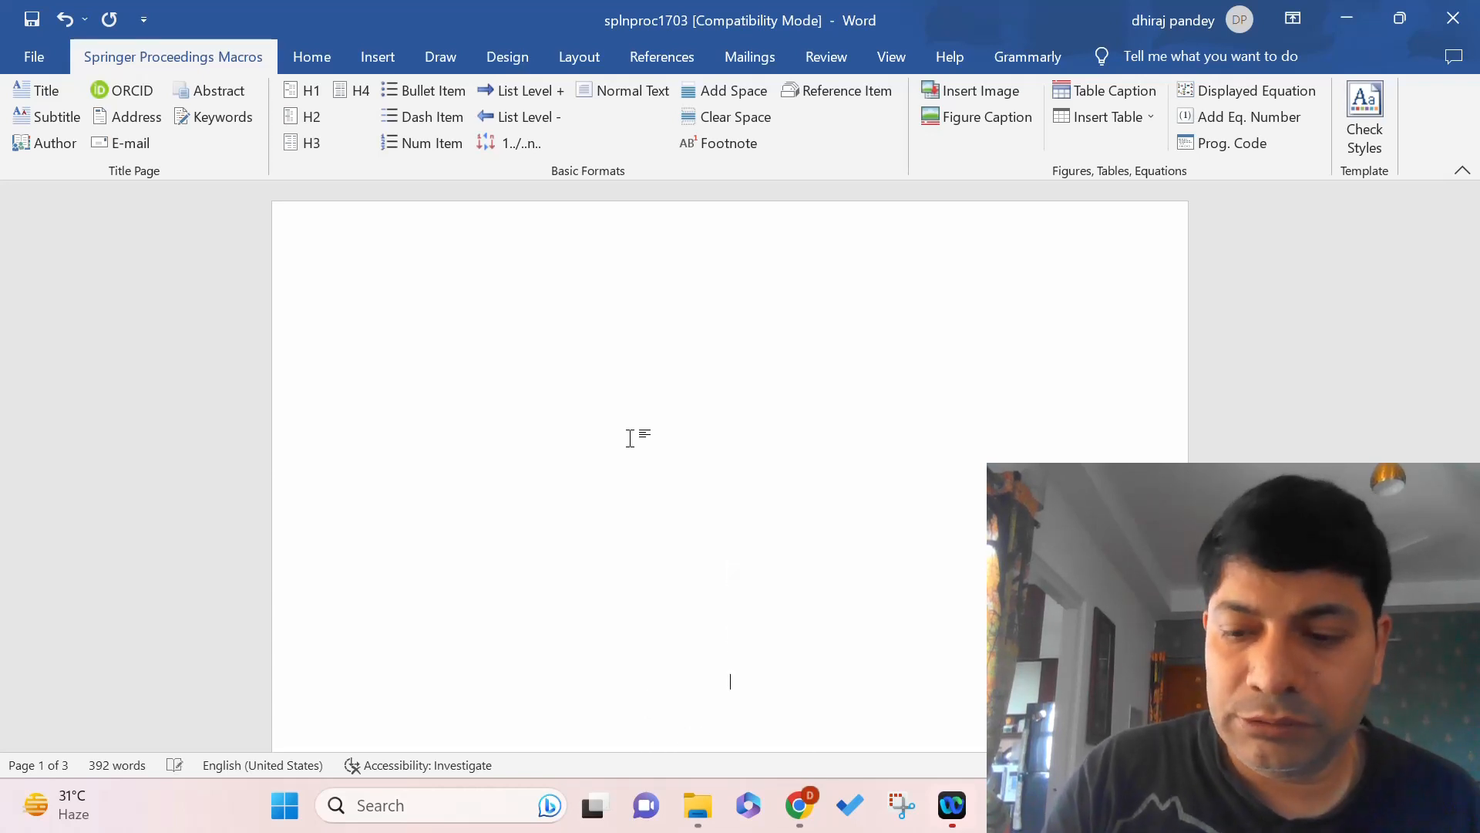
key("BackSpace")
key("BackSpace")
key("BackSpace")
key("BackSpace")
key("BackSpace")
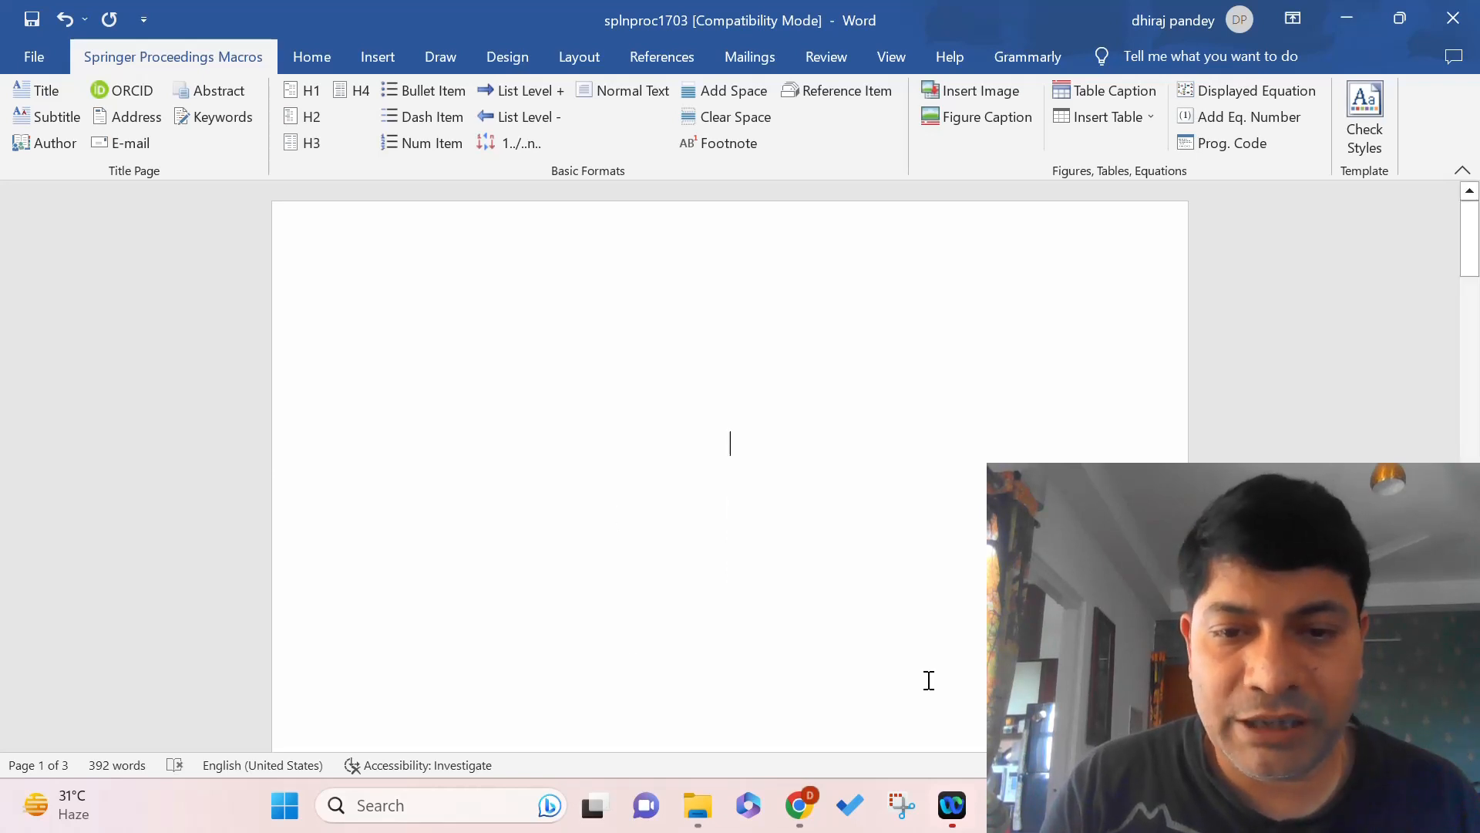
Open 'Blockchain paper for conference springer' from the Downloads folder in File Explorer.
left_click(699, 807)
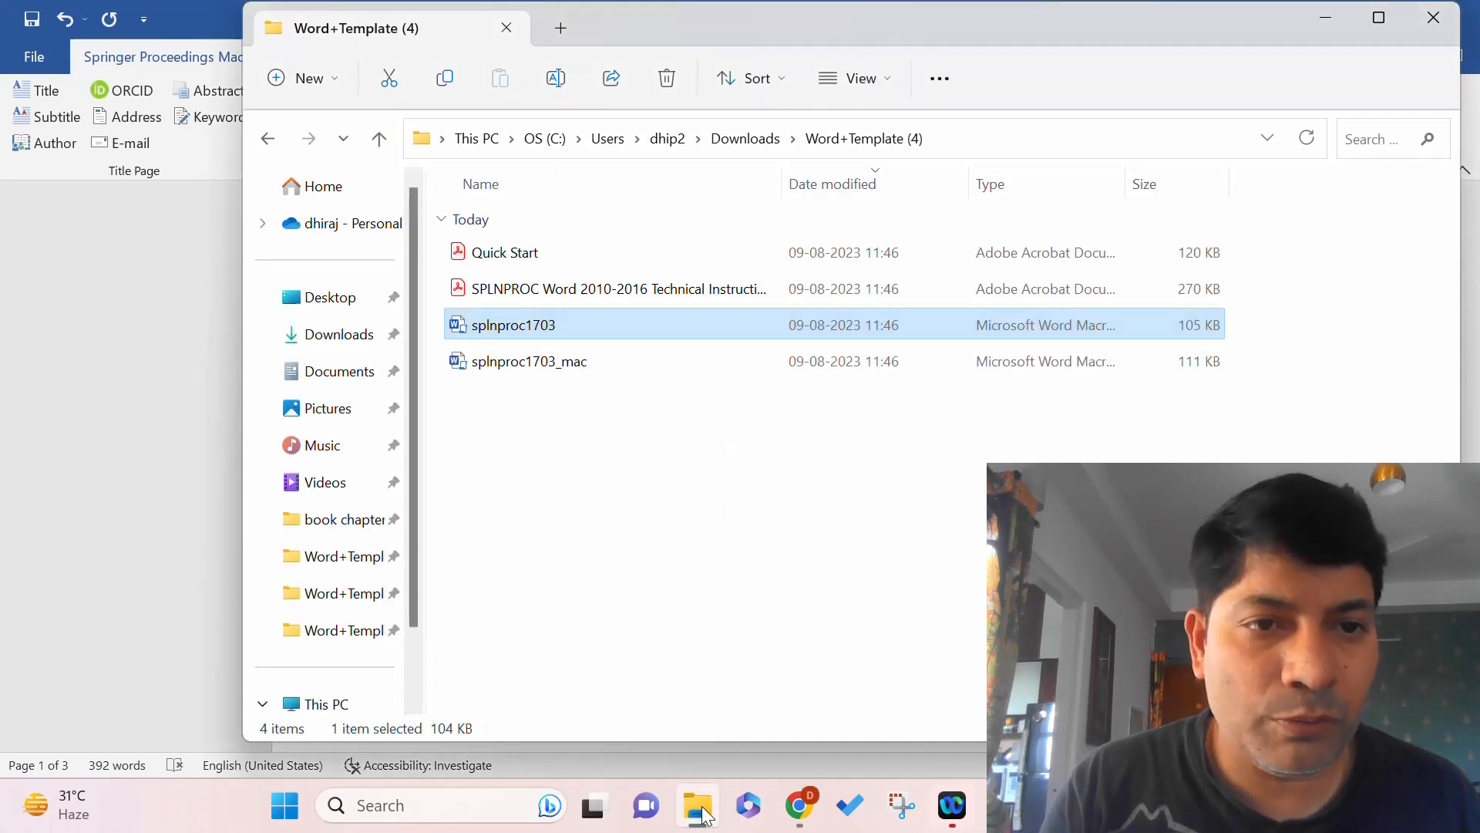
left_click(343, 339)
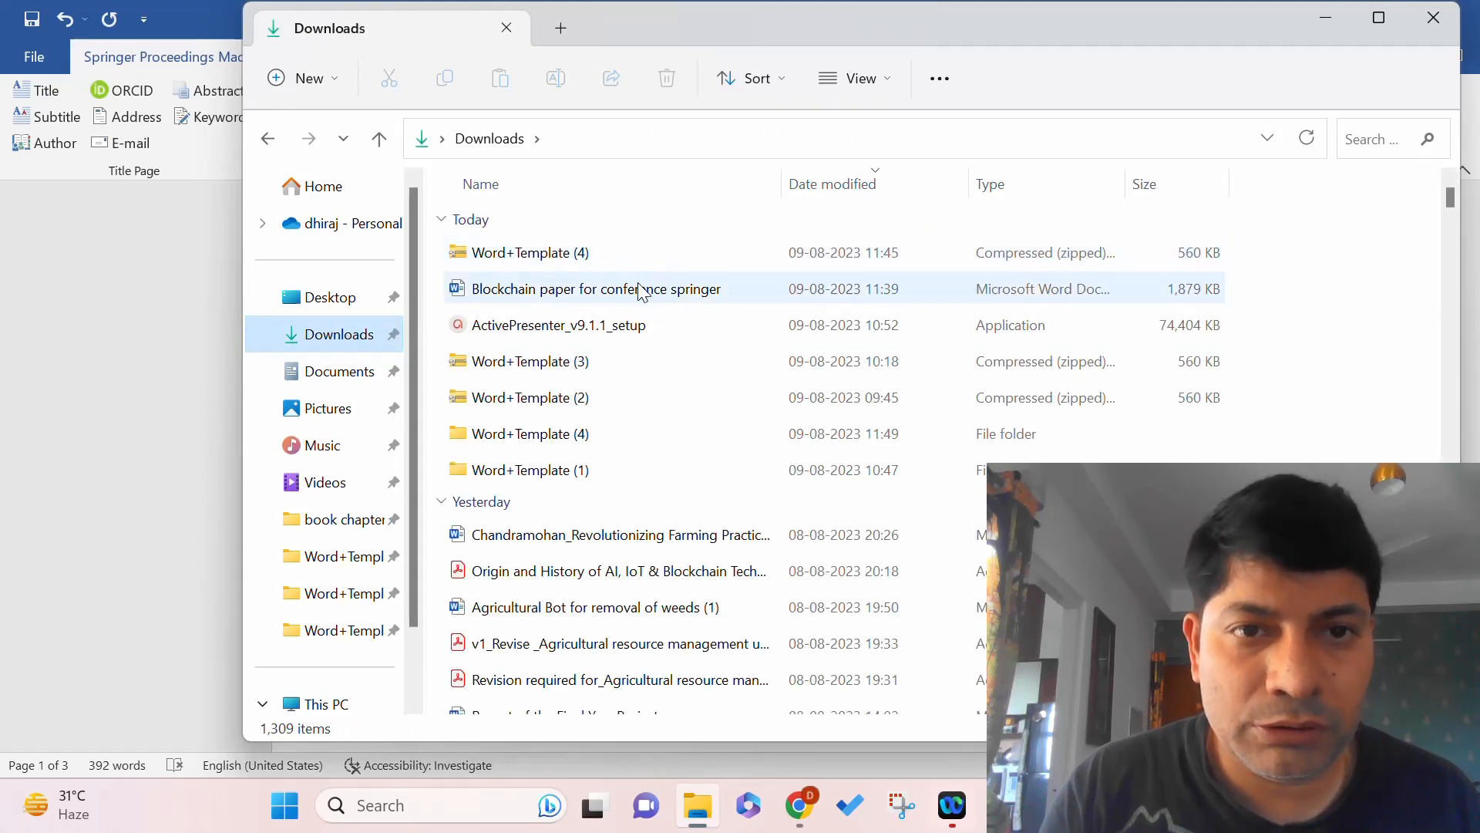
double_click(640, 292)
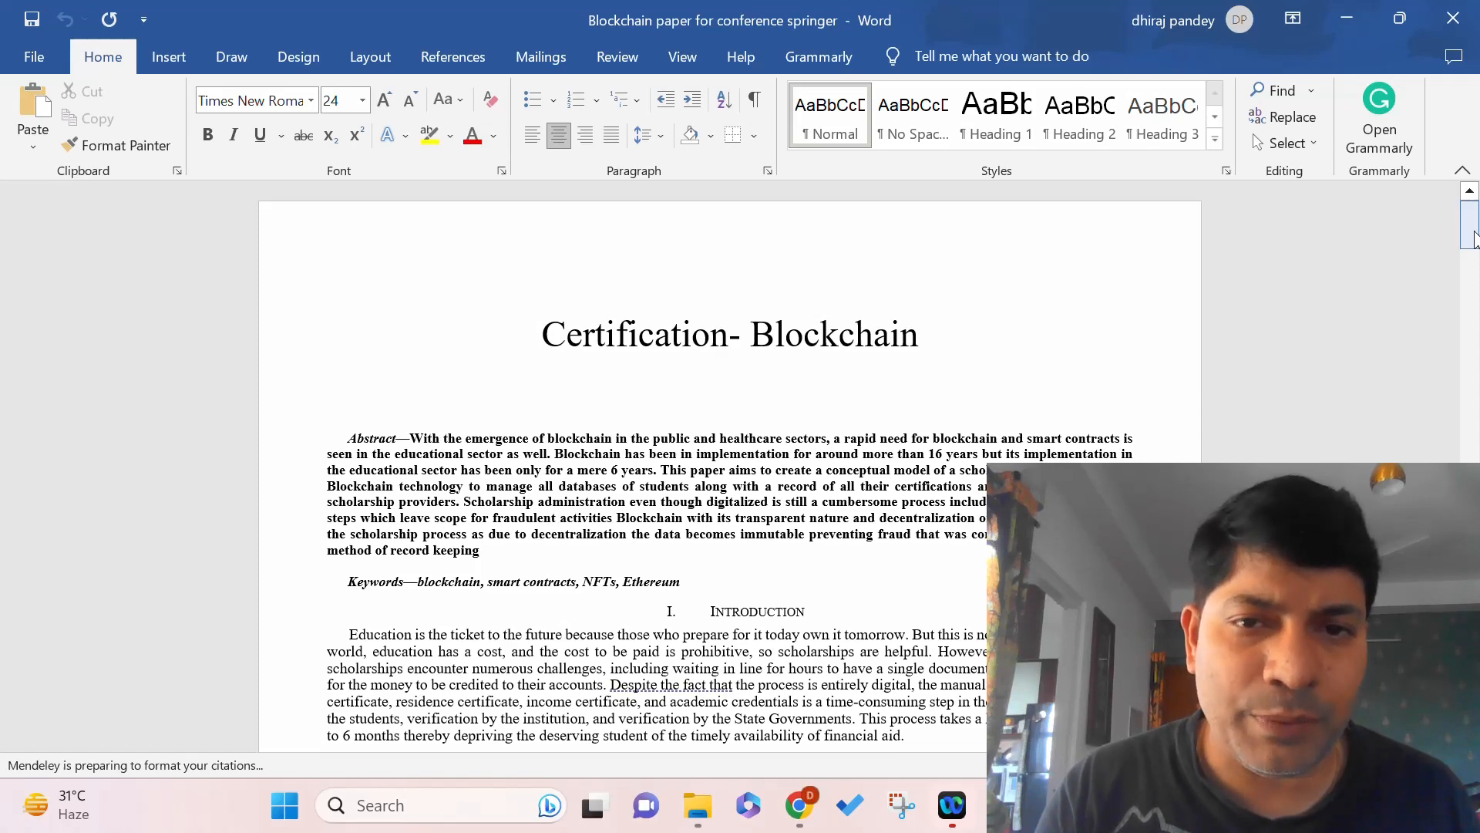
Select all the blockchain paper's text and minimize it to reveal the splnproc1703 template.
mouse_move(1474, 239)
left_mouse_down()
mouse_move(1469, 630)
mouse_move(1475, 225)
left_mouse_up()
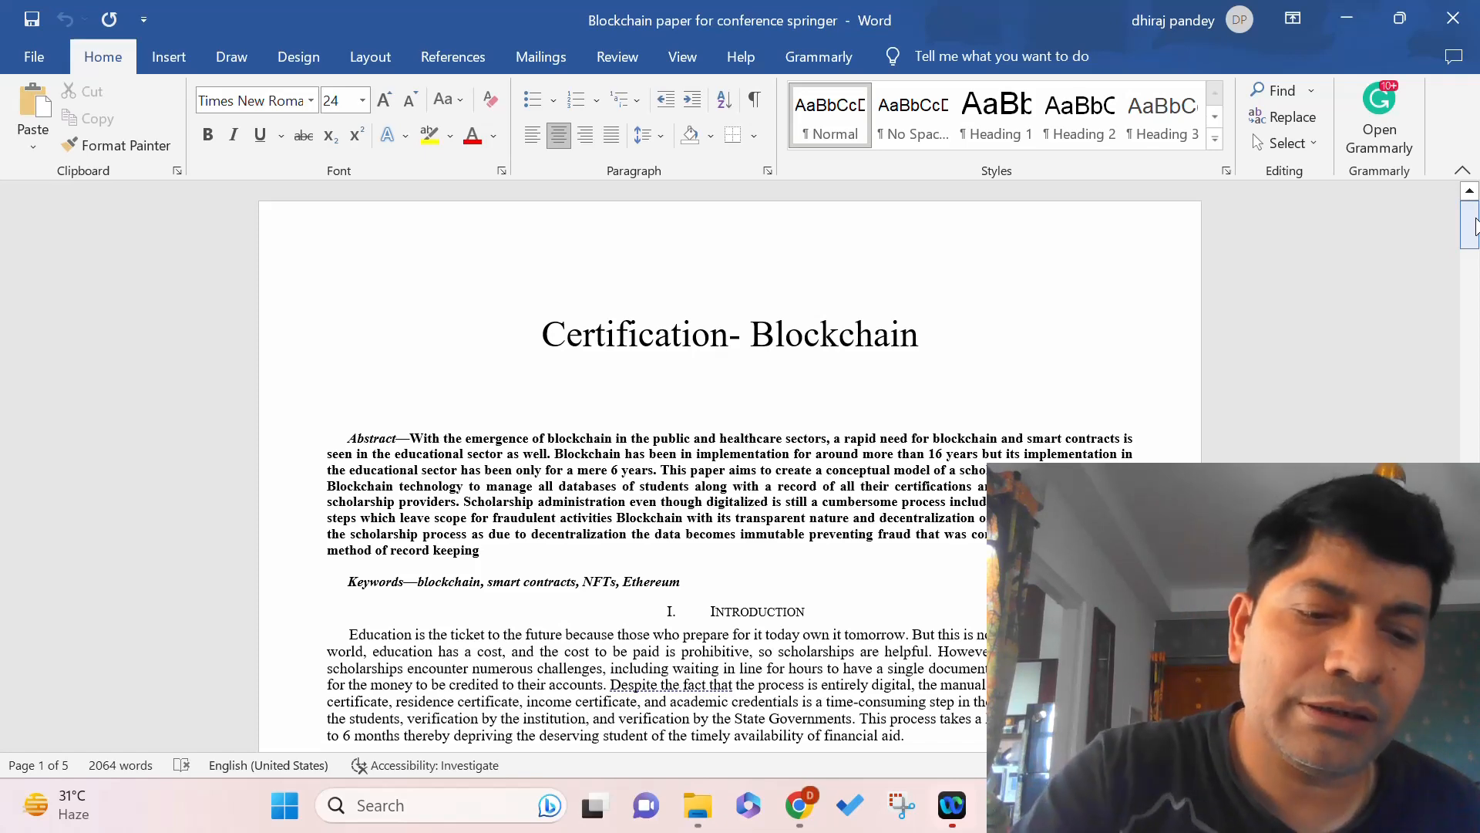
key("ctrl+a")
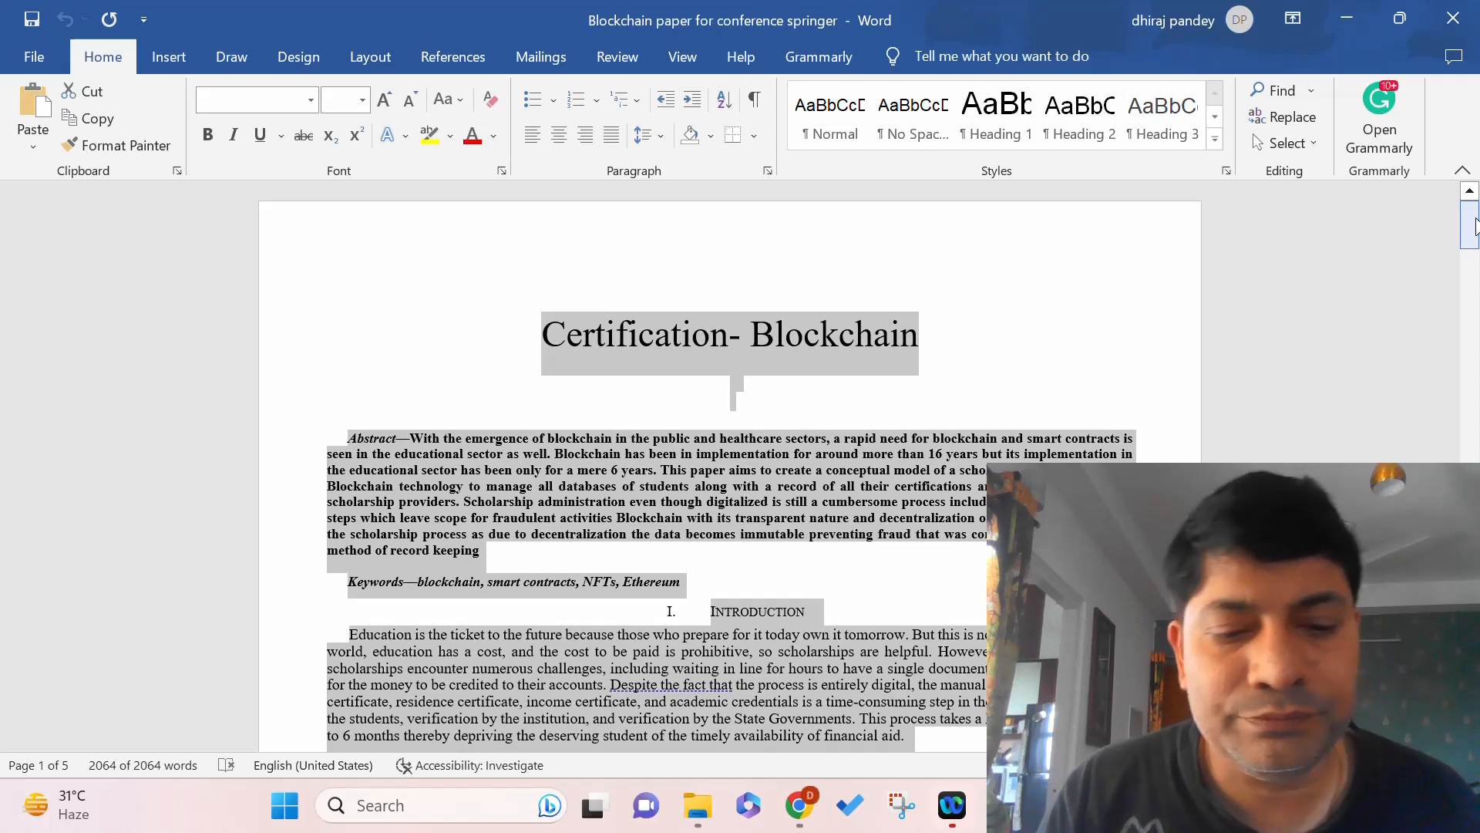
left_click(1357, 14)
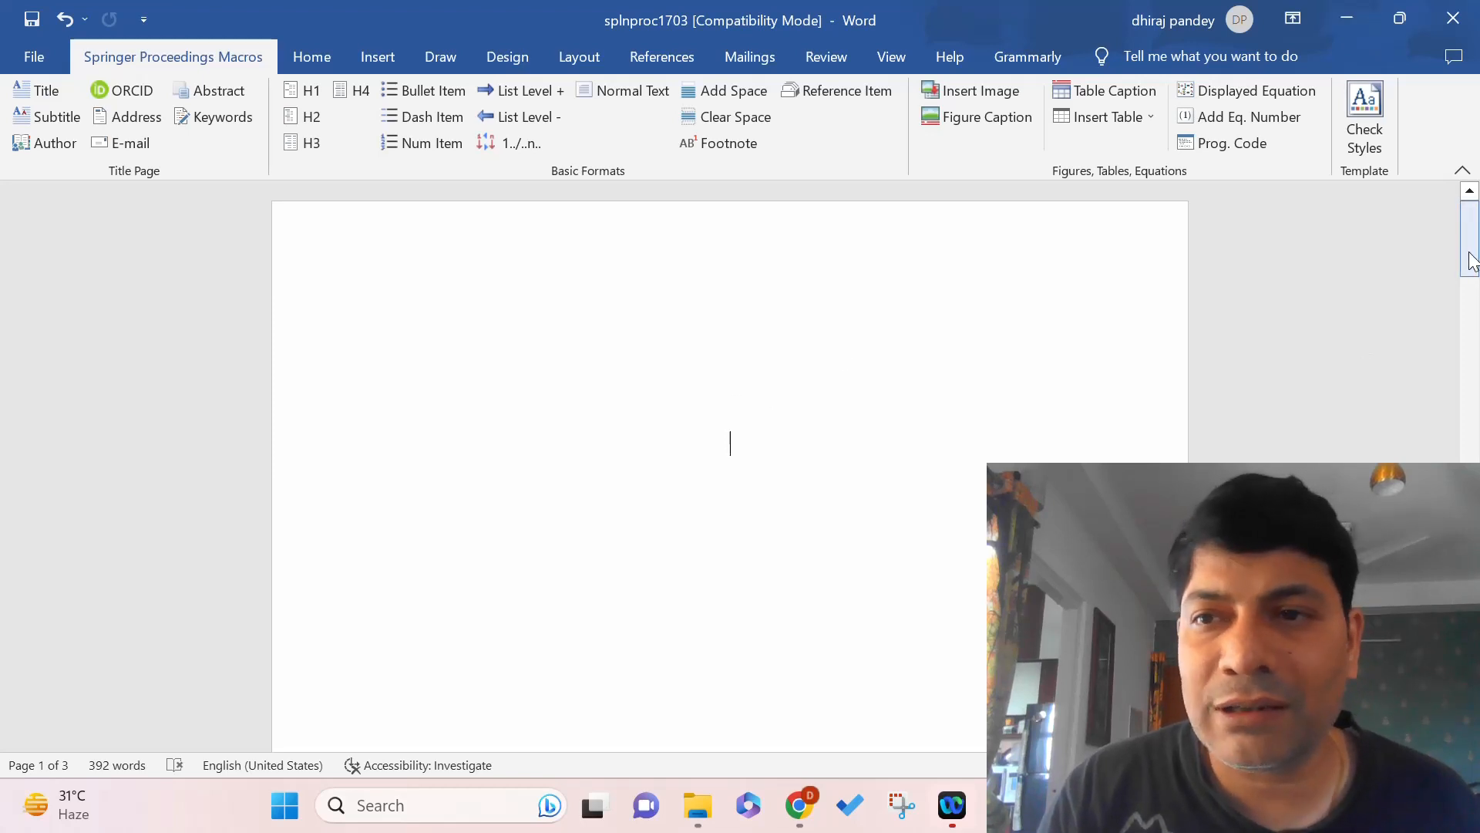
Delete the blank gap between the Certification- Blockchain title and Abstract, retyping the lost 'A'.
mouse_move(1471, 254)
left_mouse_down()
mouse_move(1474, 328)
mouse_move(1476, 261)
left_mouse_up()
scroll(855, 318, "down", 10)
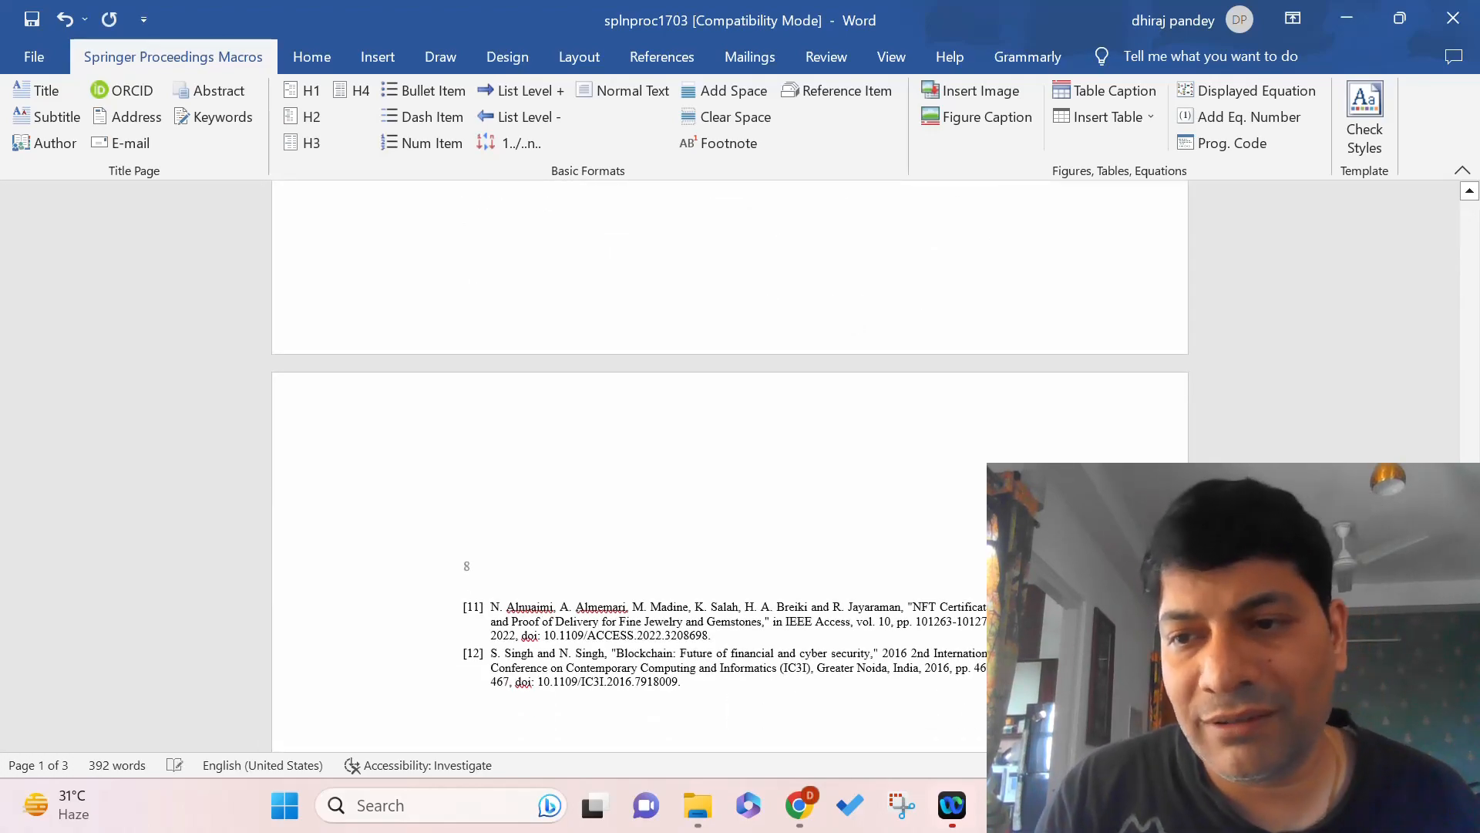
left_click_drag(1477, 566, 1467, 194)
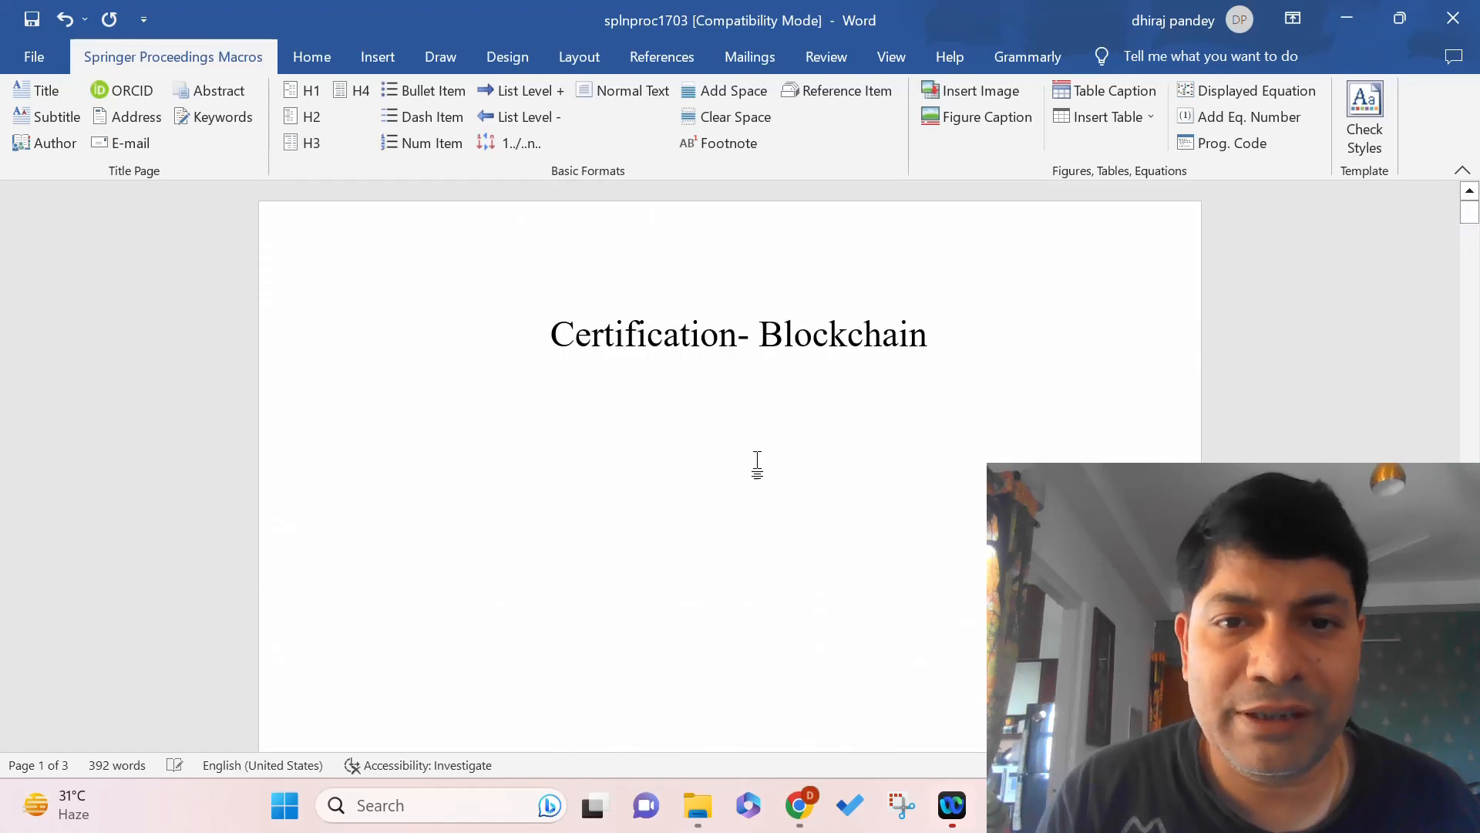
scroll(757, 464, "down", 9)
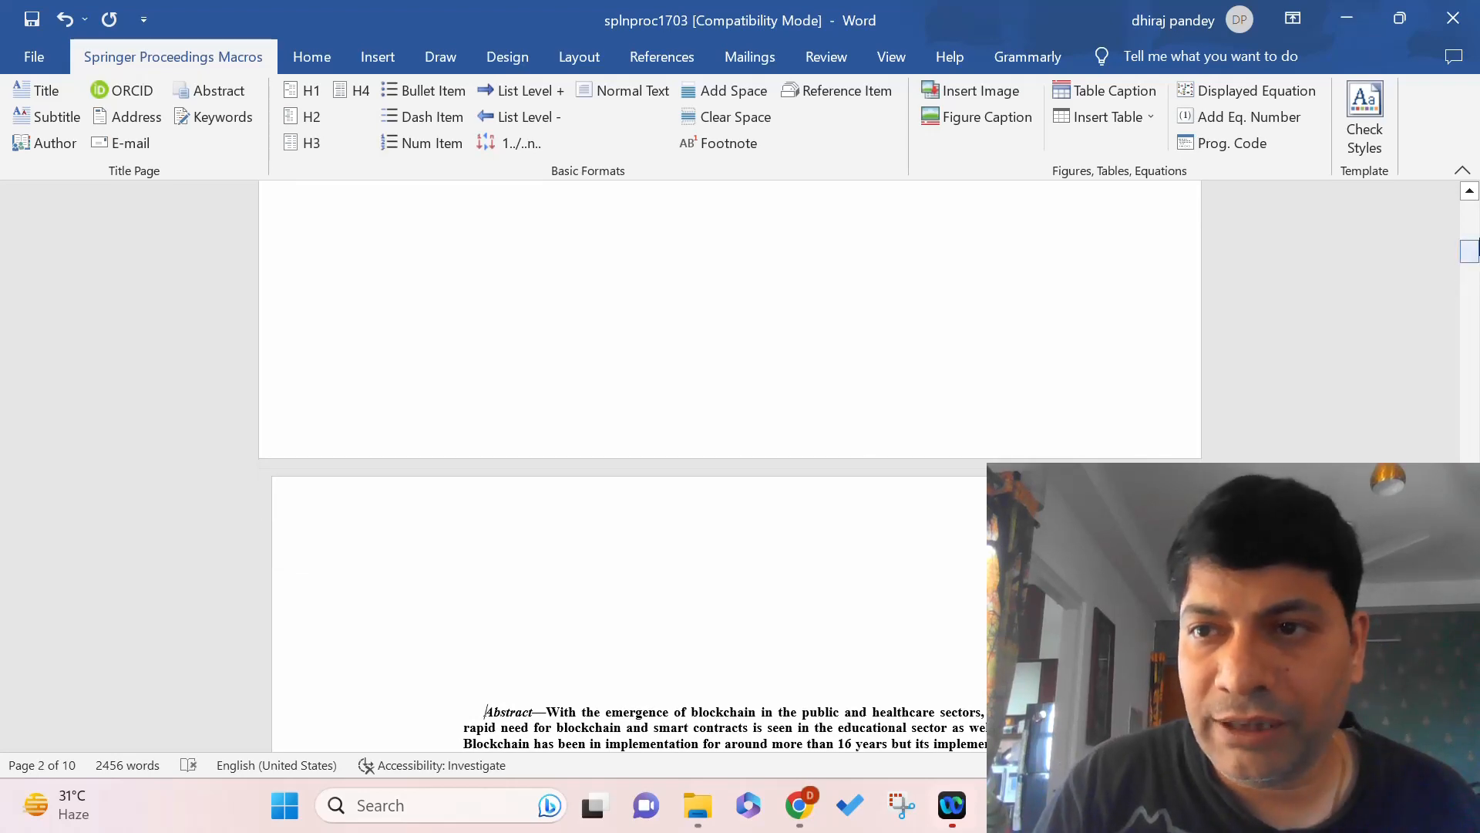
left_click_drag(1473, 256, 1473, 202)
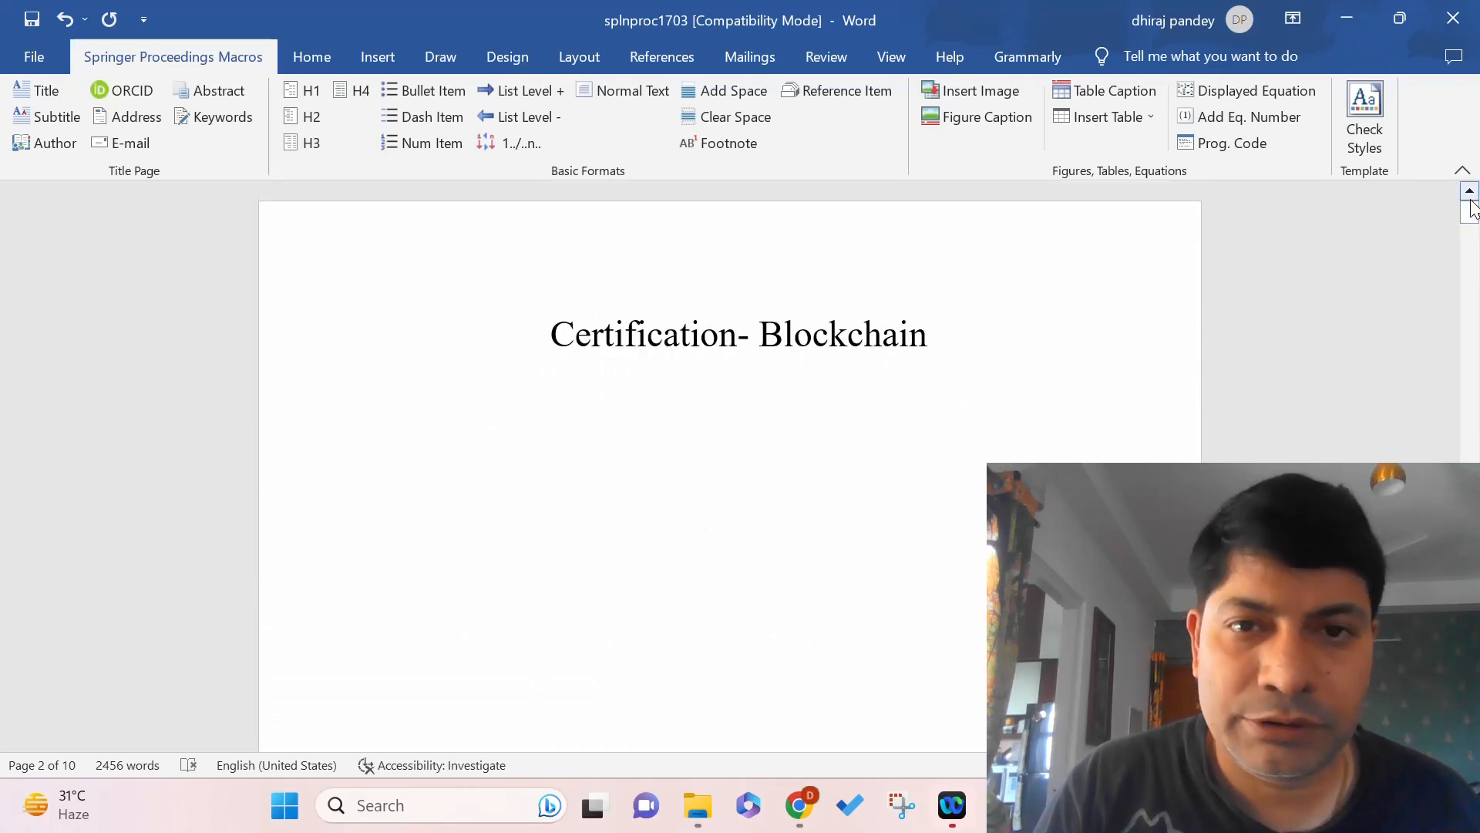
left_click(956, 334)
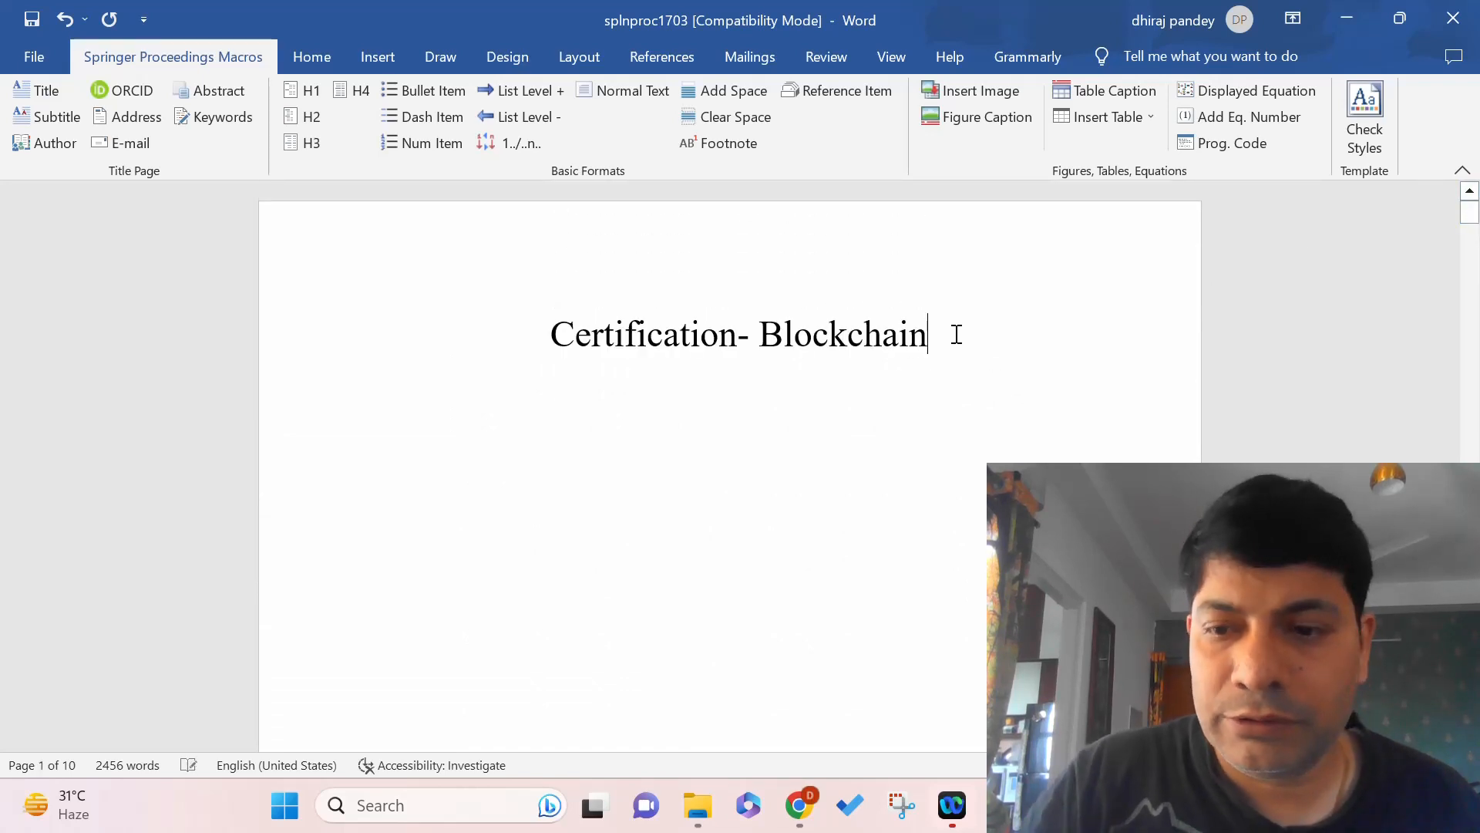
key("Delete")
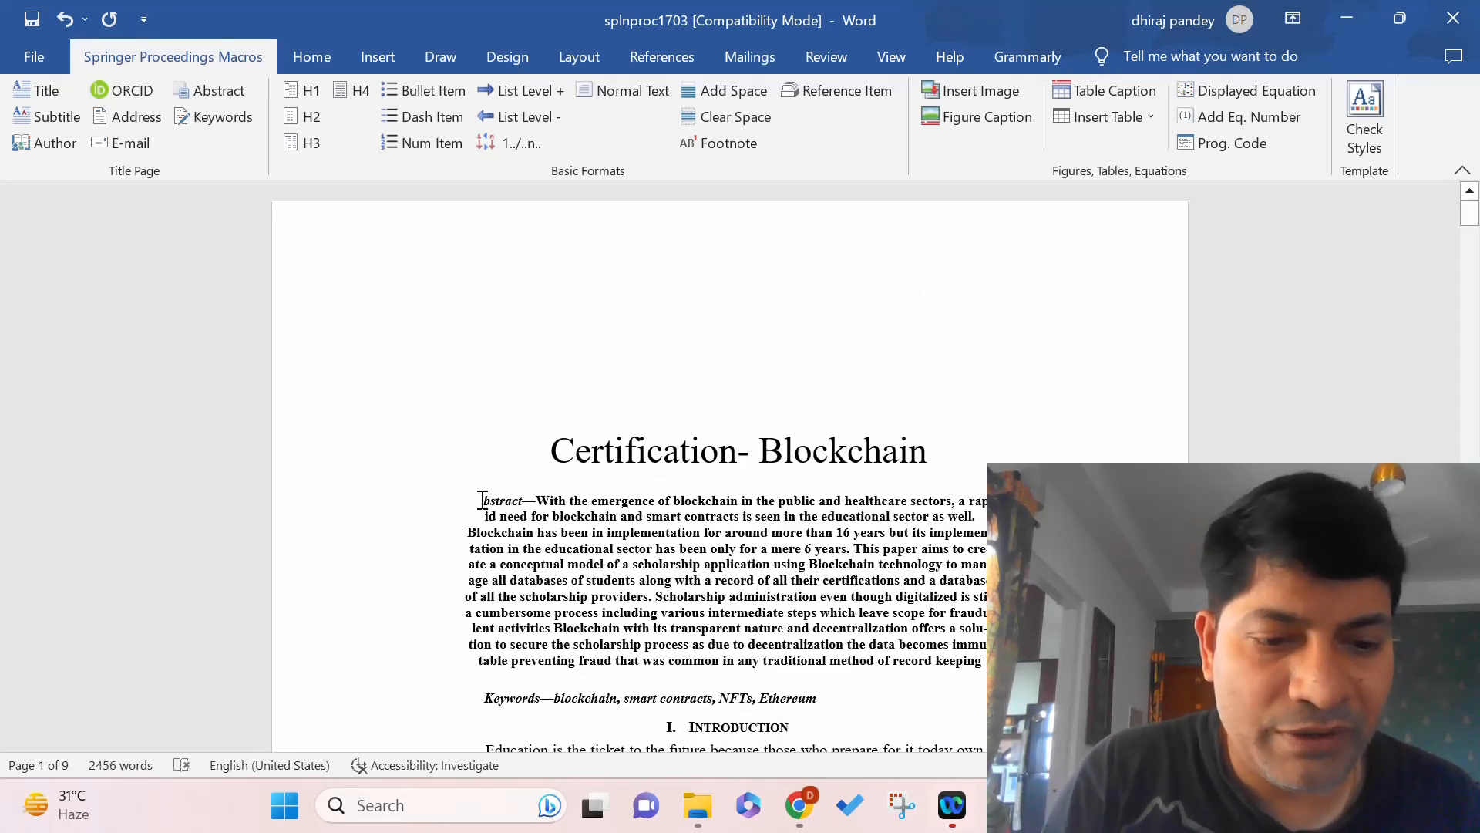
type("A")
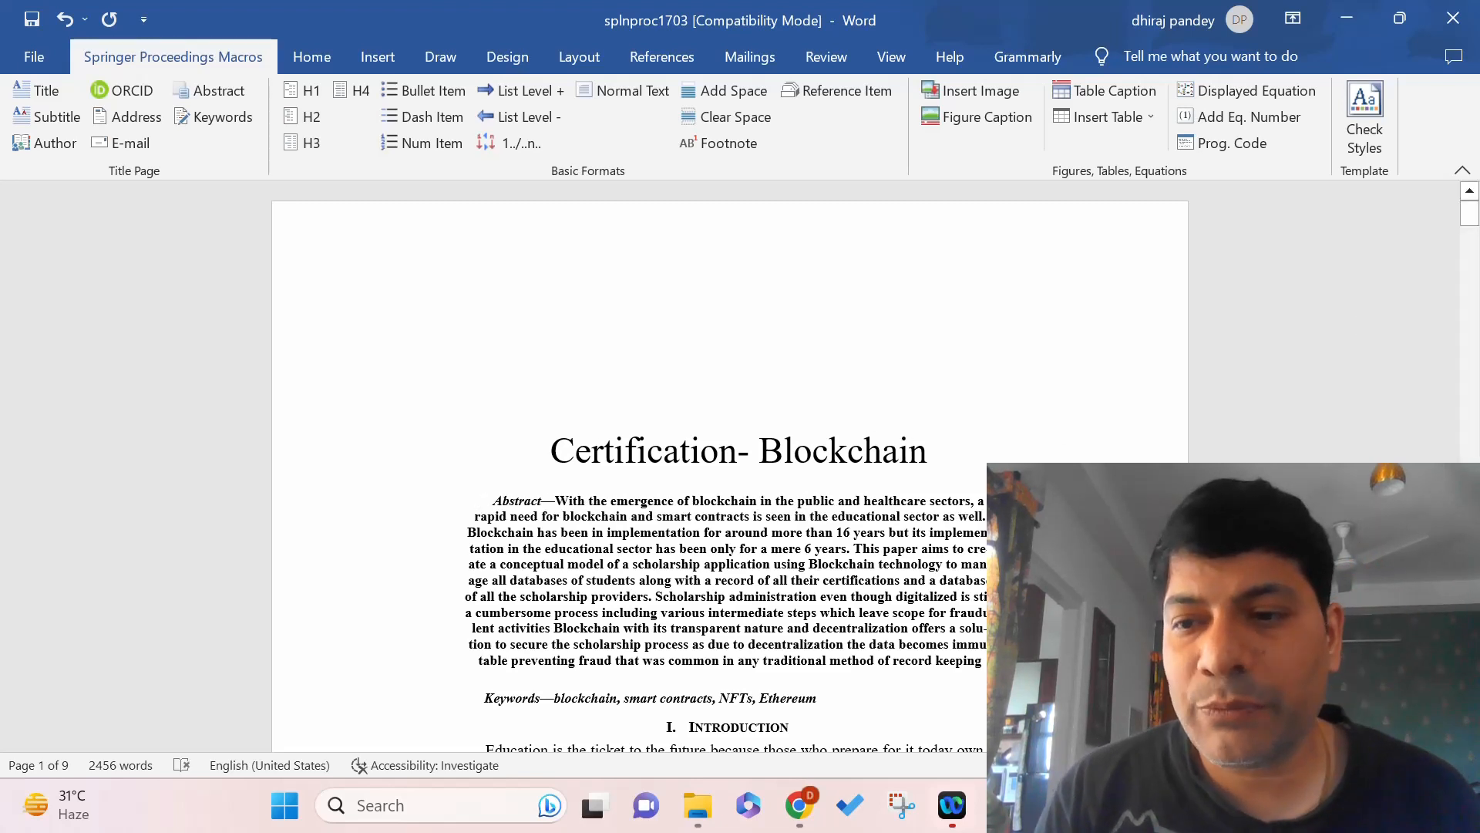
scroll(729, 463, "down", 1)
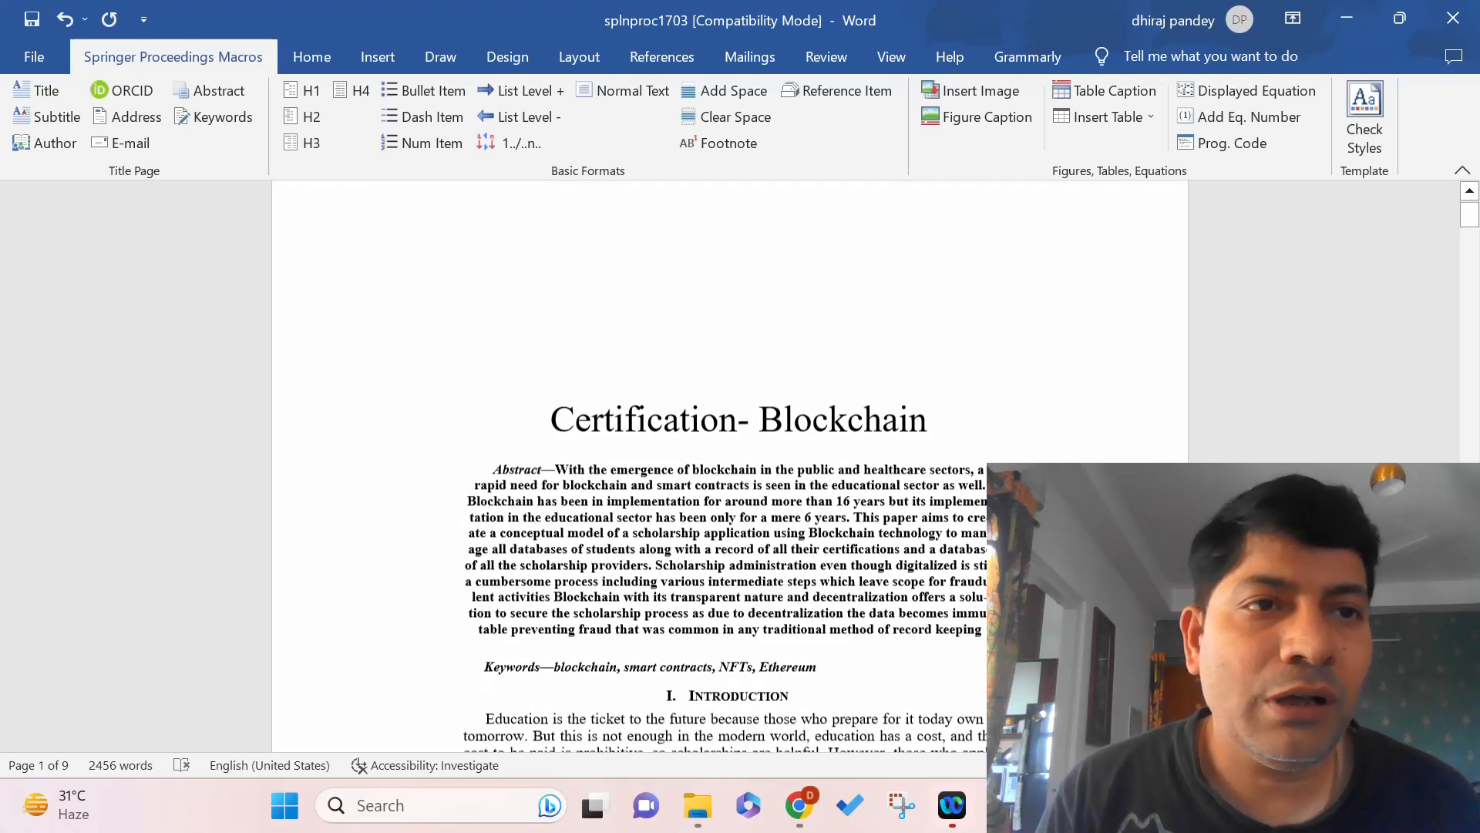
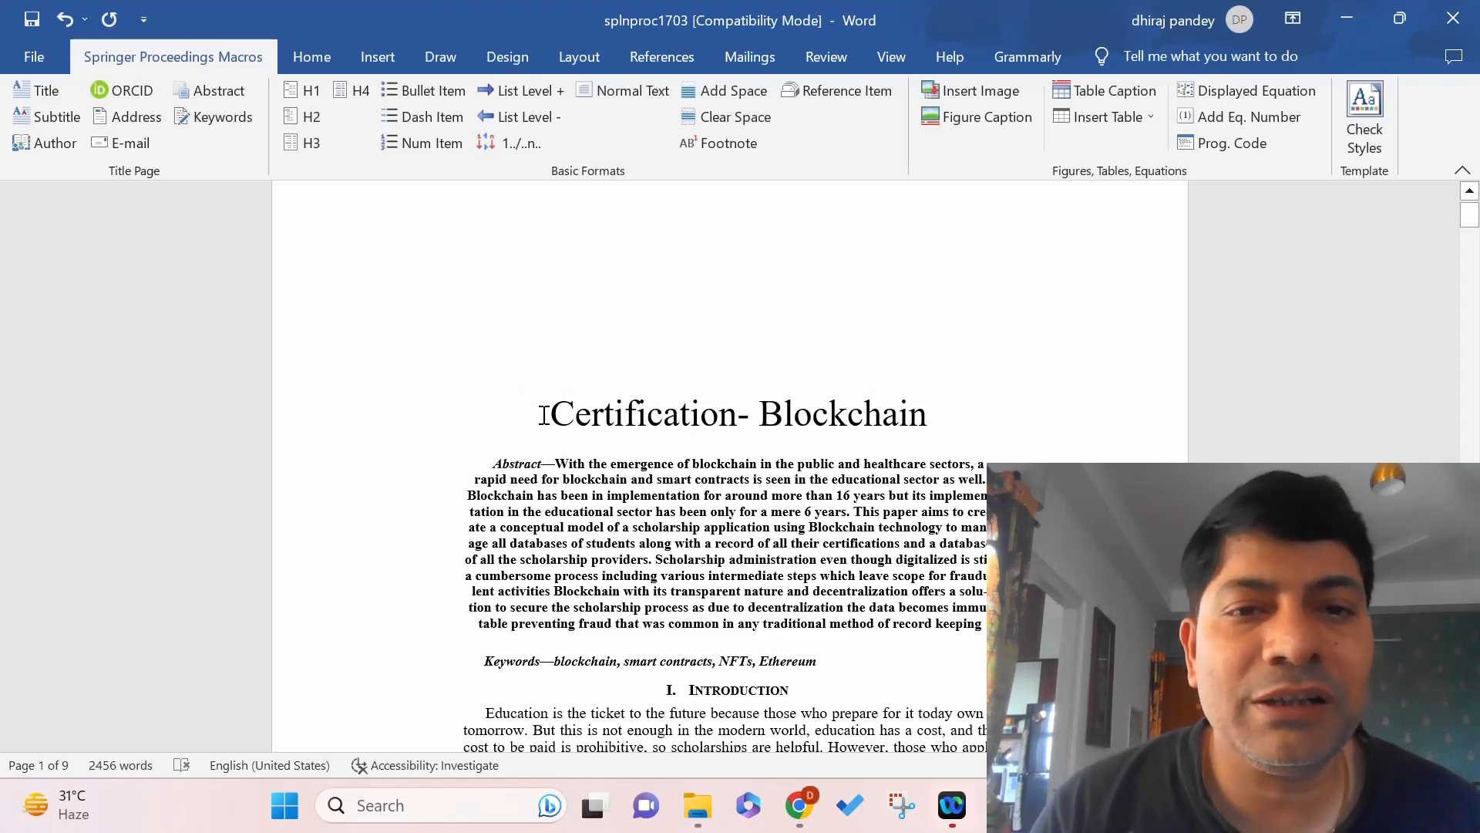
Apply the Springer Title style to 'Certification- Blockchain', including its oversized final 'n'.
left_click_drag(552, 416, 926, 416)
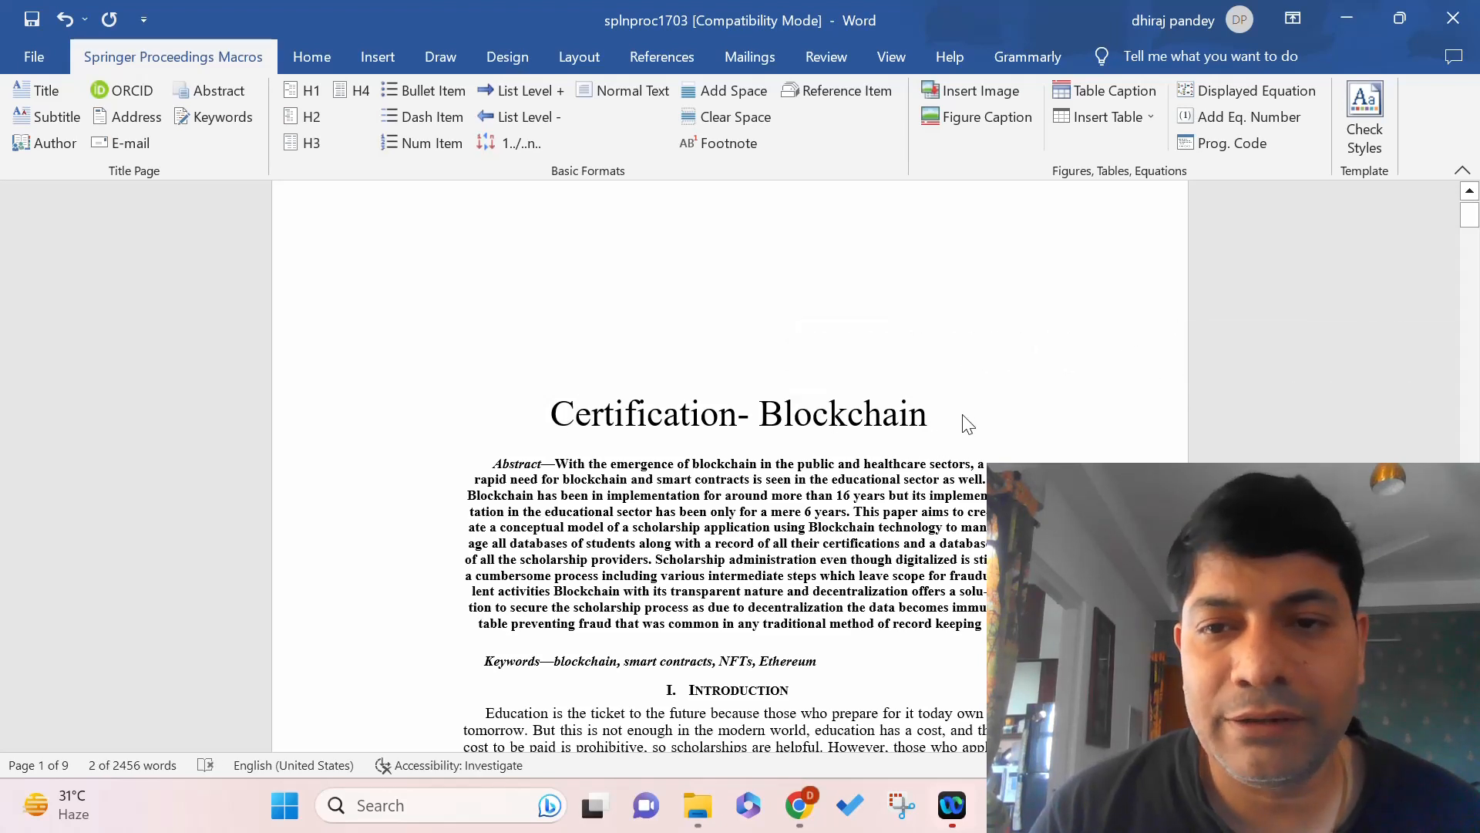
left_click_drag(932, 417, 737, 421)
left_click(596, 413)
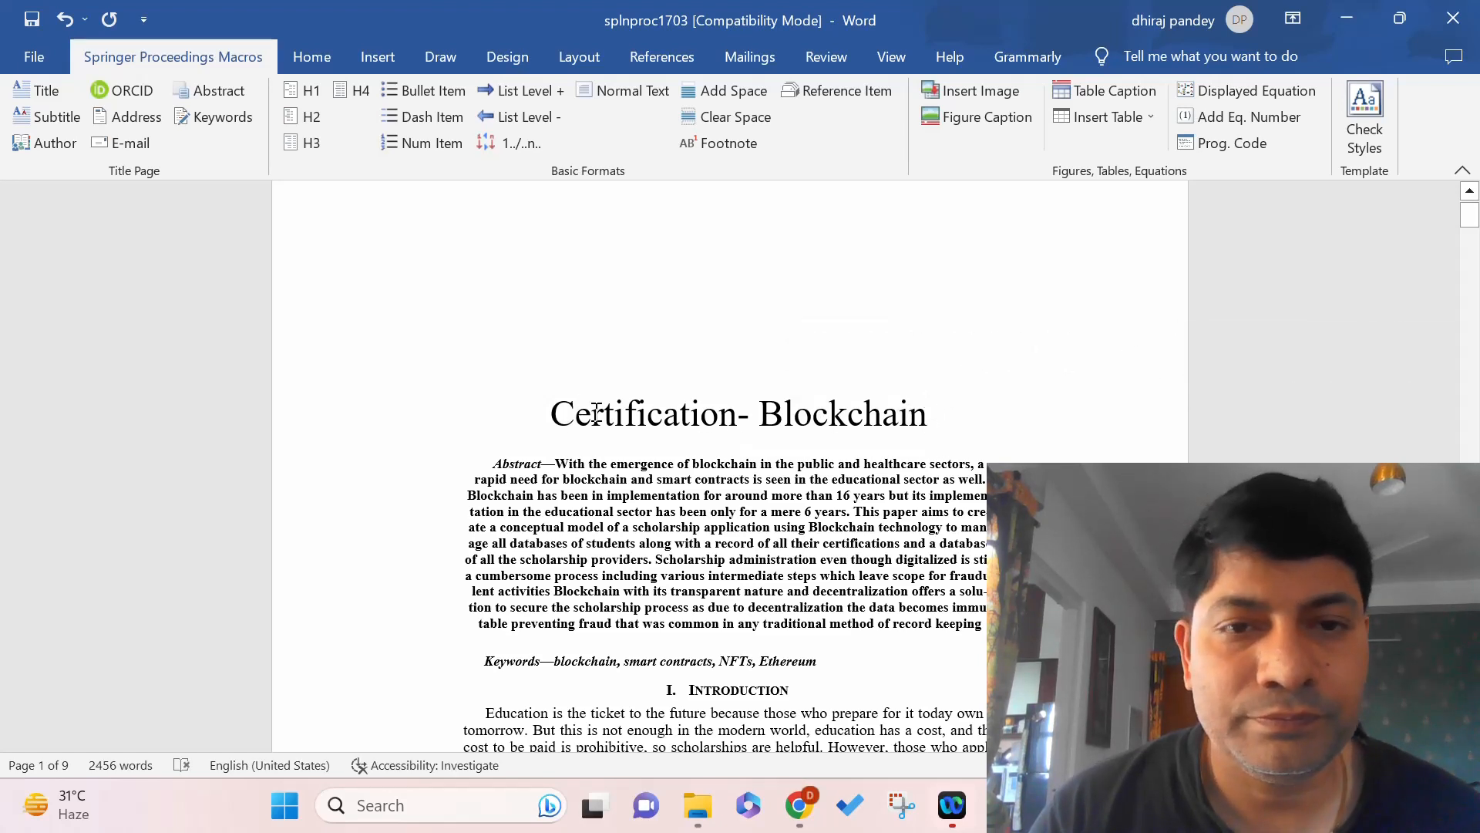
triple_click(571, 417)
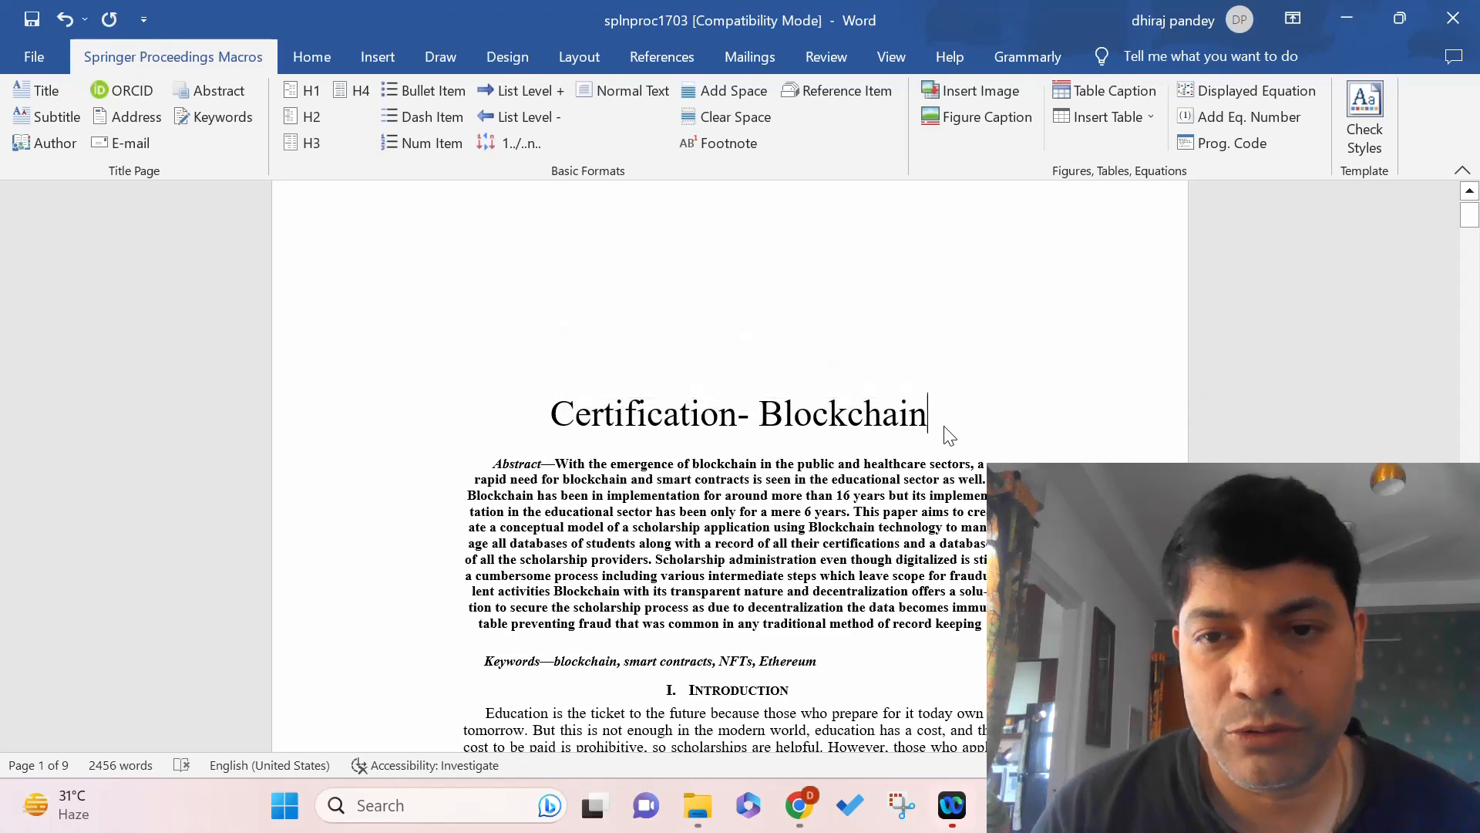
left_click_drag(915, 423, 732, 421)
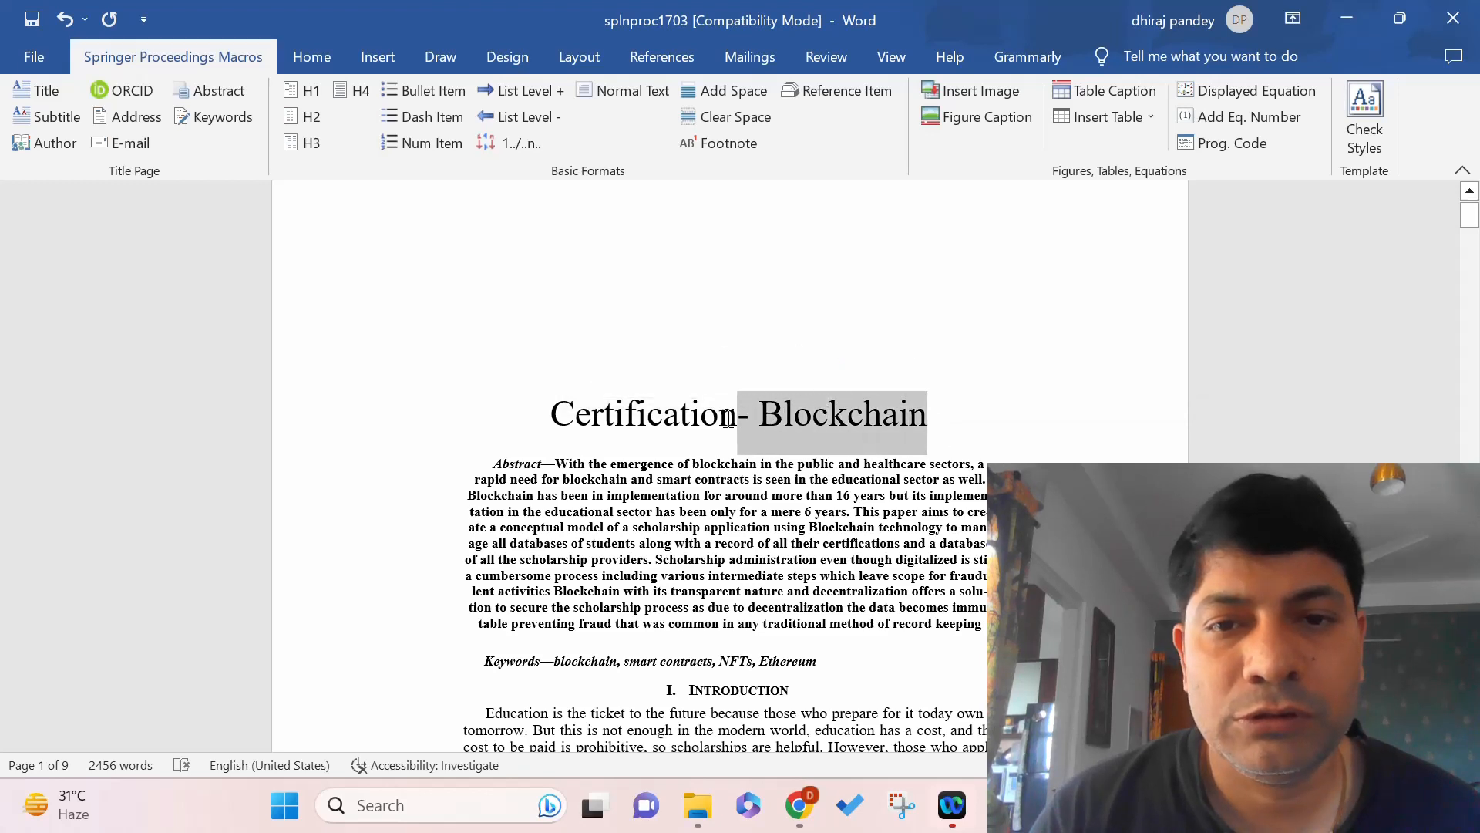
left_click(689, 419)
left_click(556, 417)
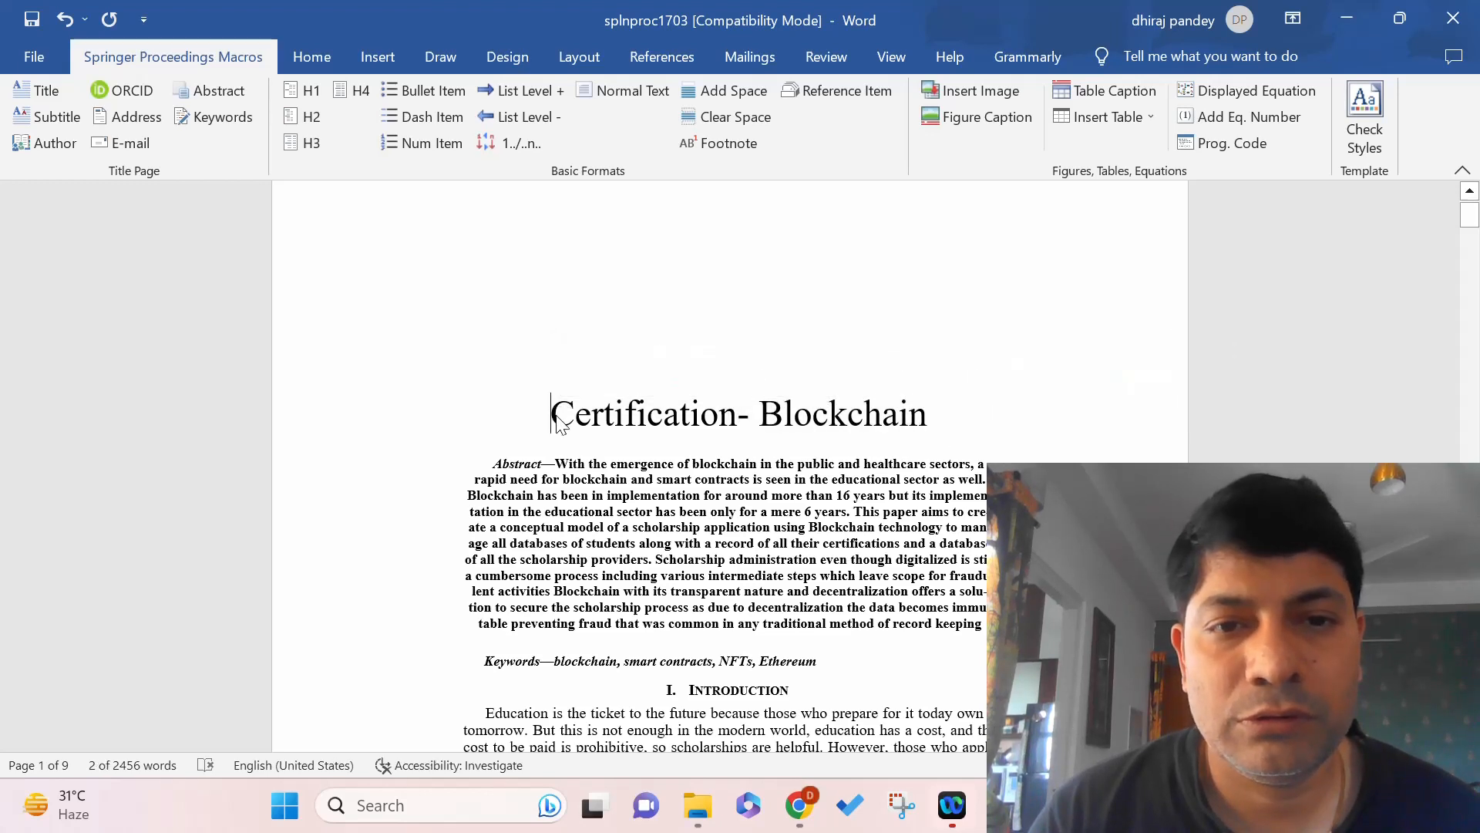
left_click_drag(557, 416, 763, 426)
left_click(861, 413)
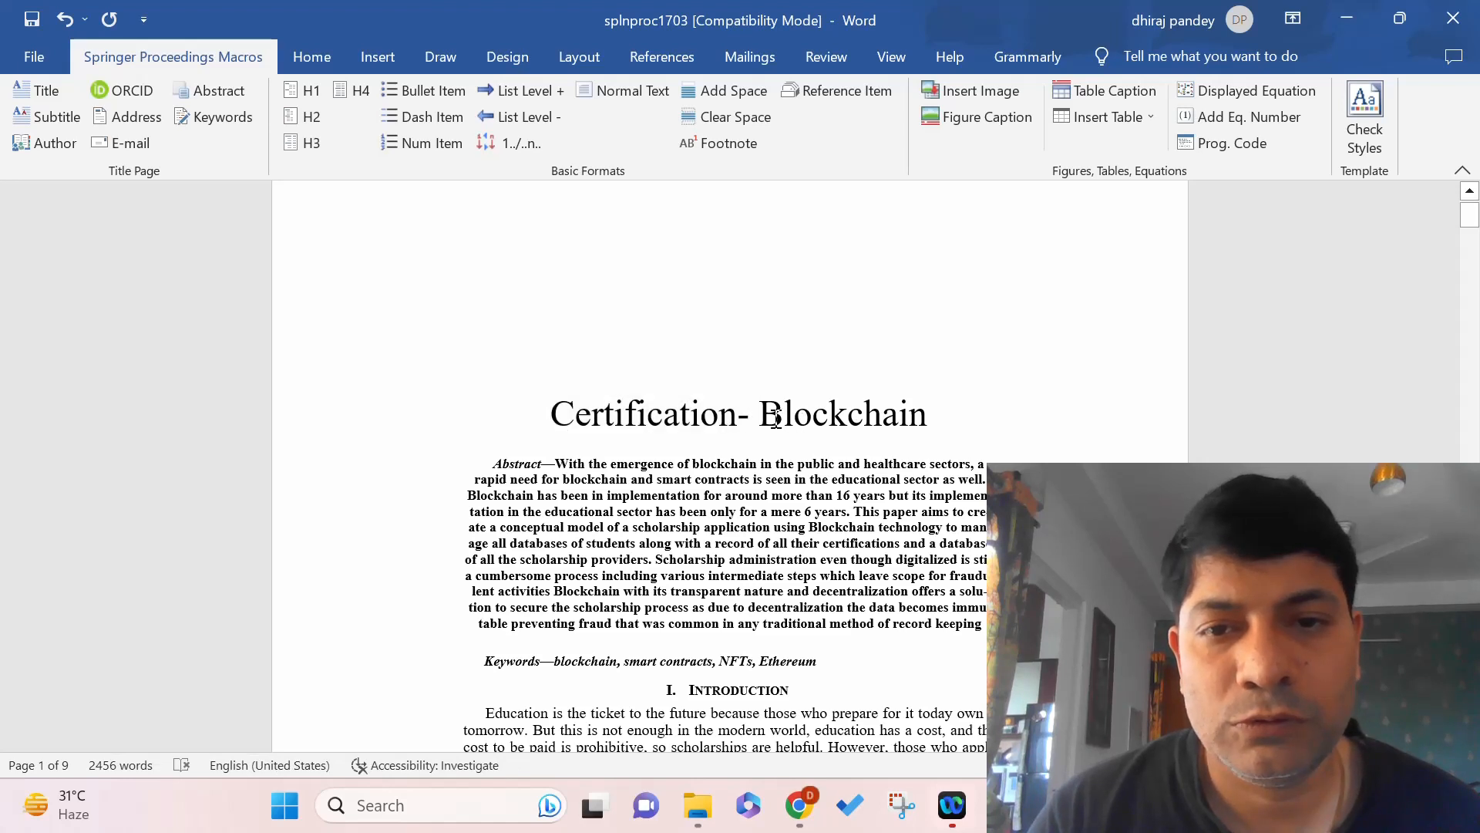
left_click_drag(552, 416, 914, 417)
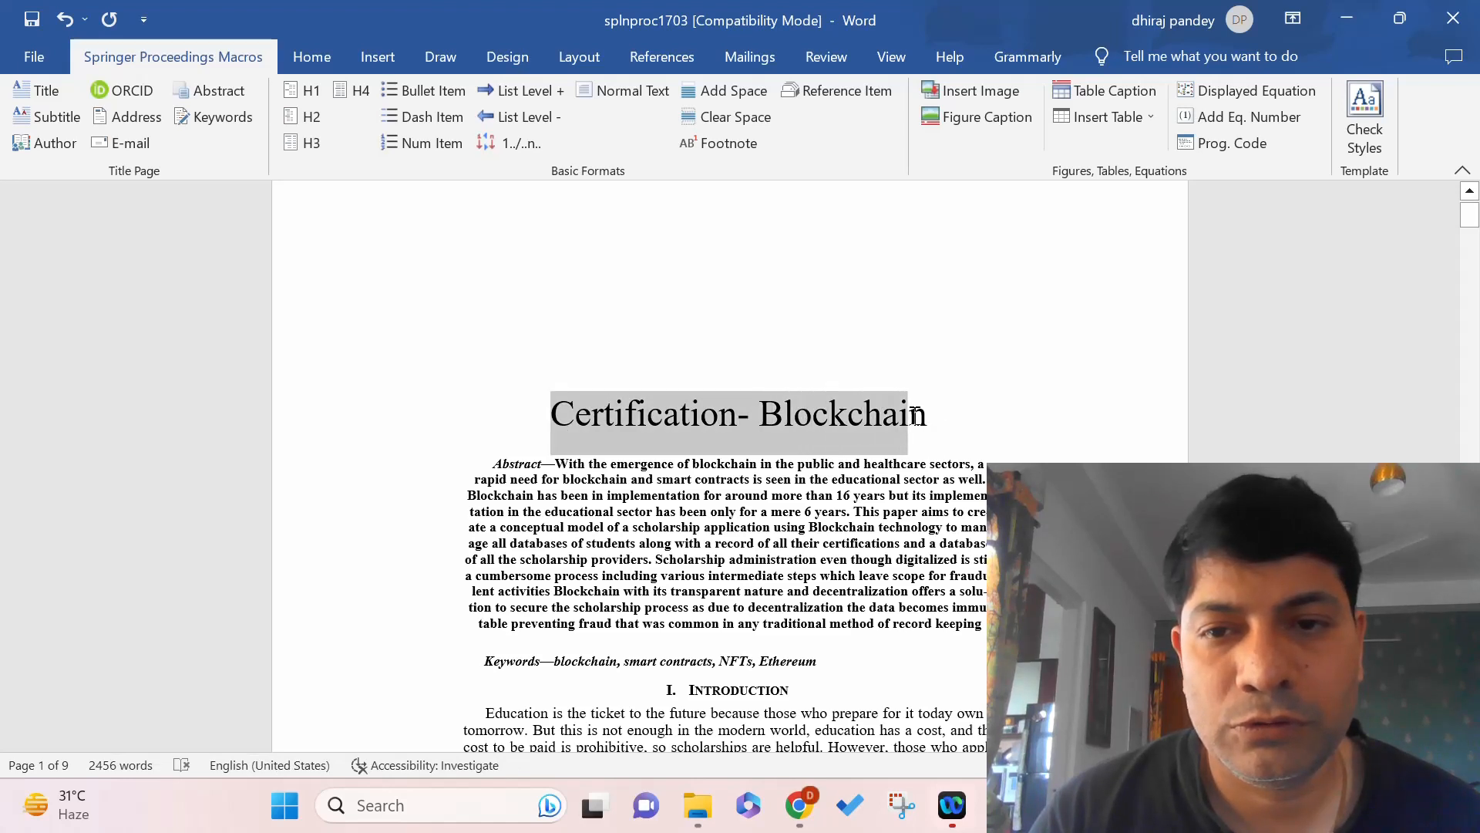
left_click(917, 417)
triple_click(919, 418)
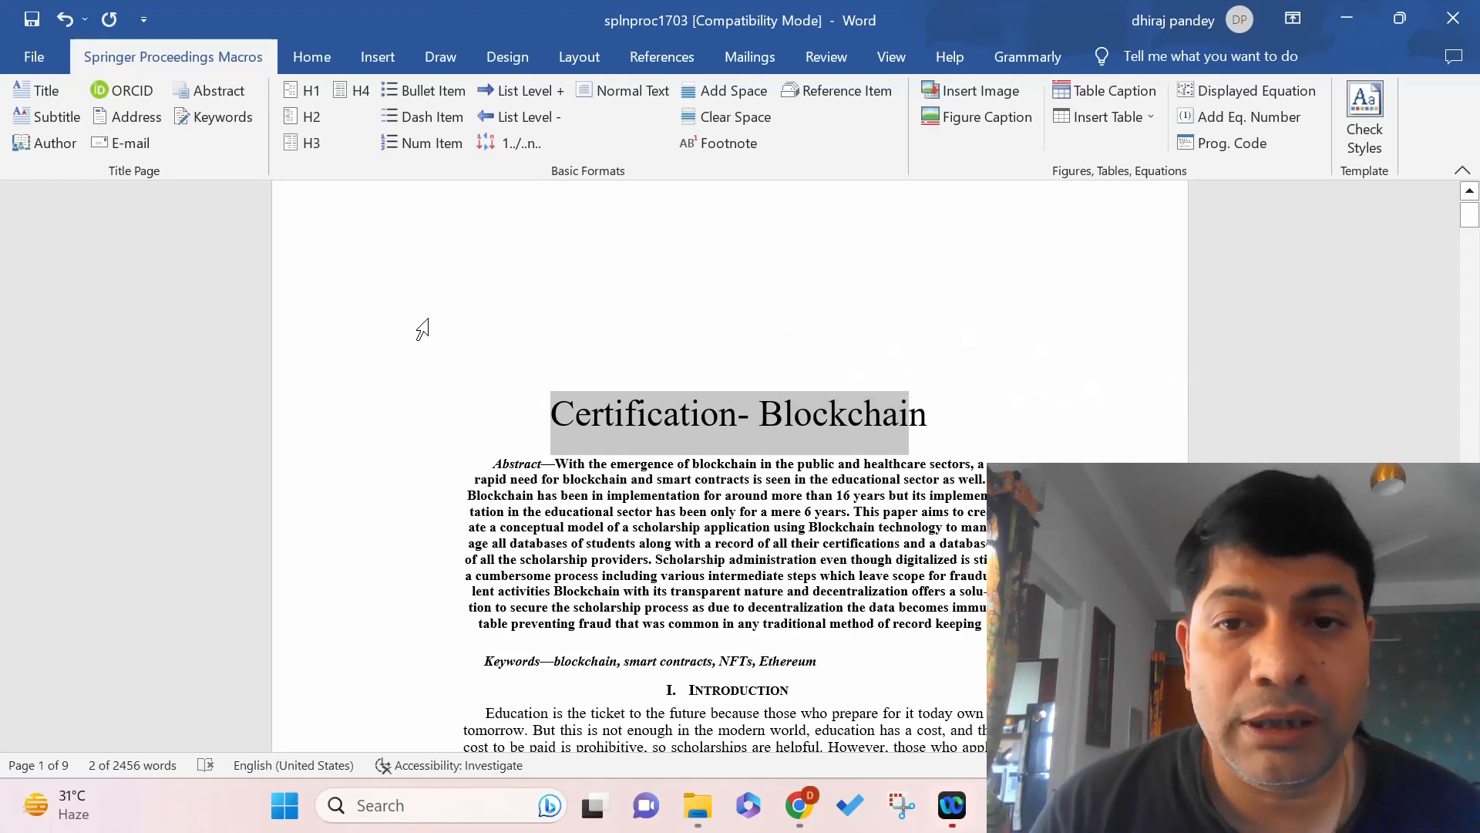
left_click(38, 90)
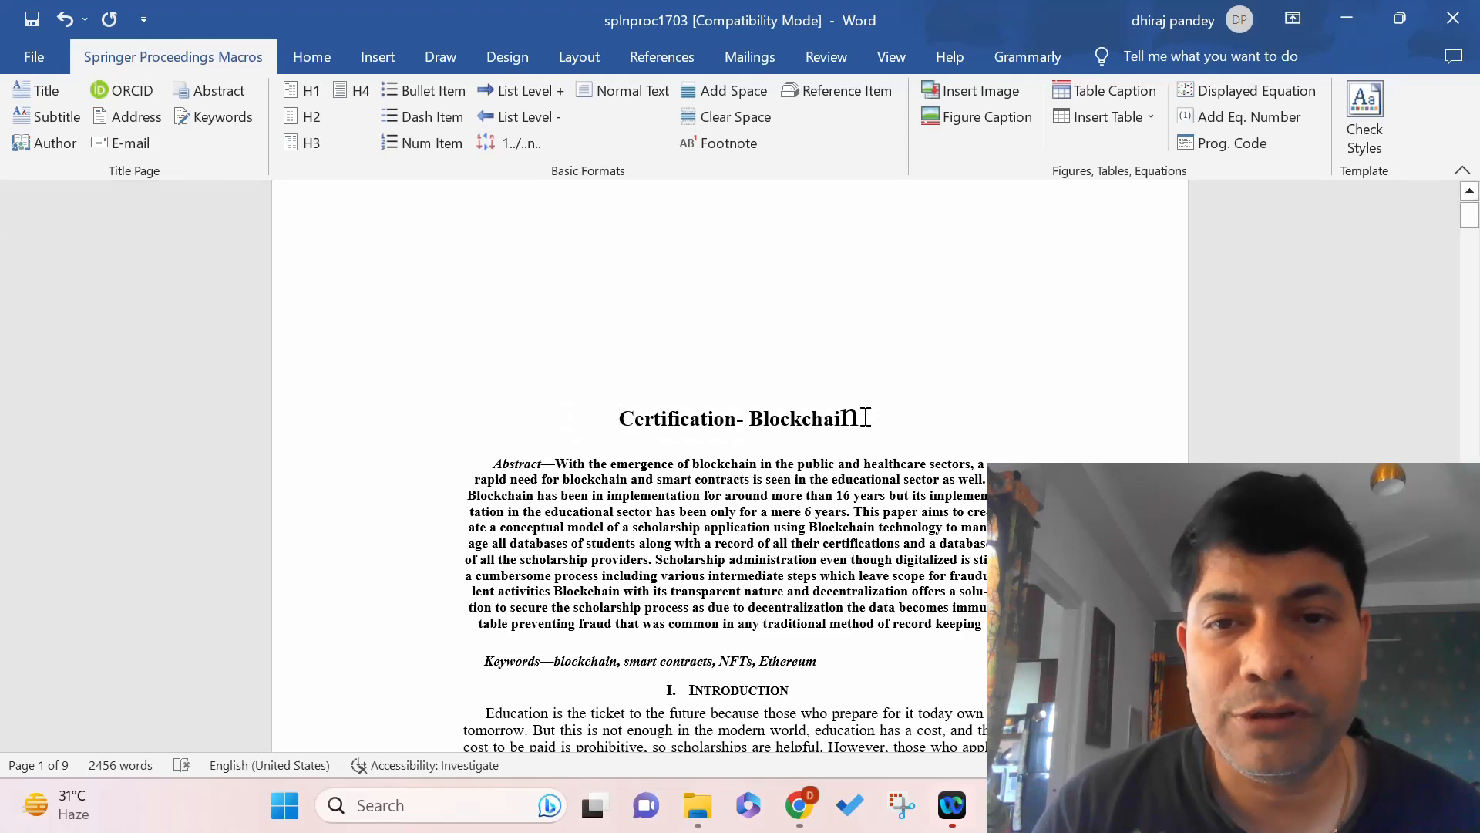
left_click_drag(862, 417, 841, 418)
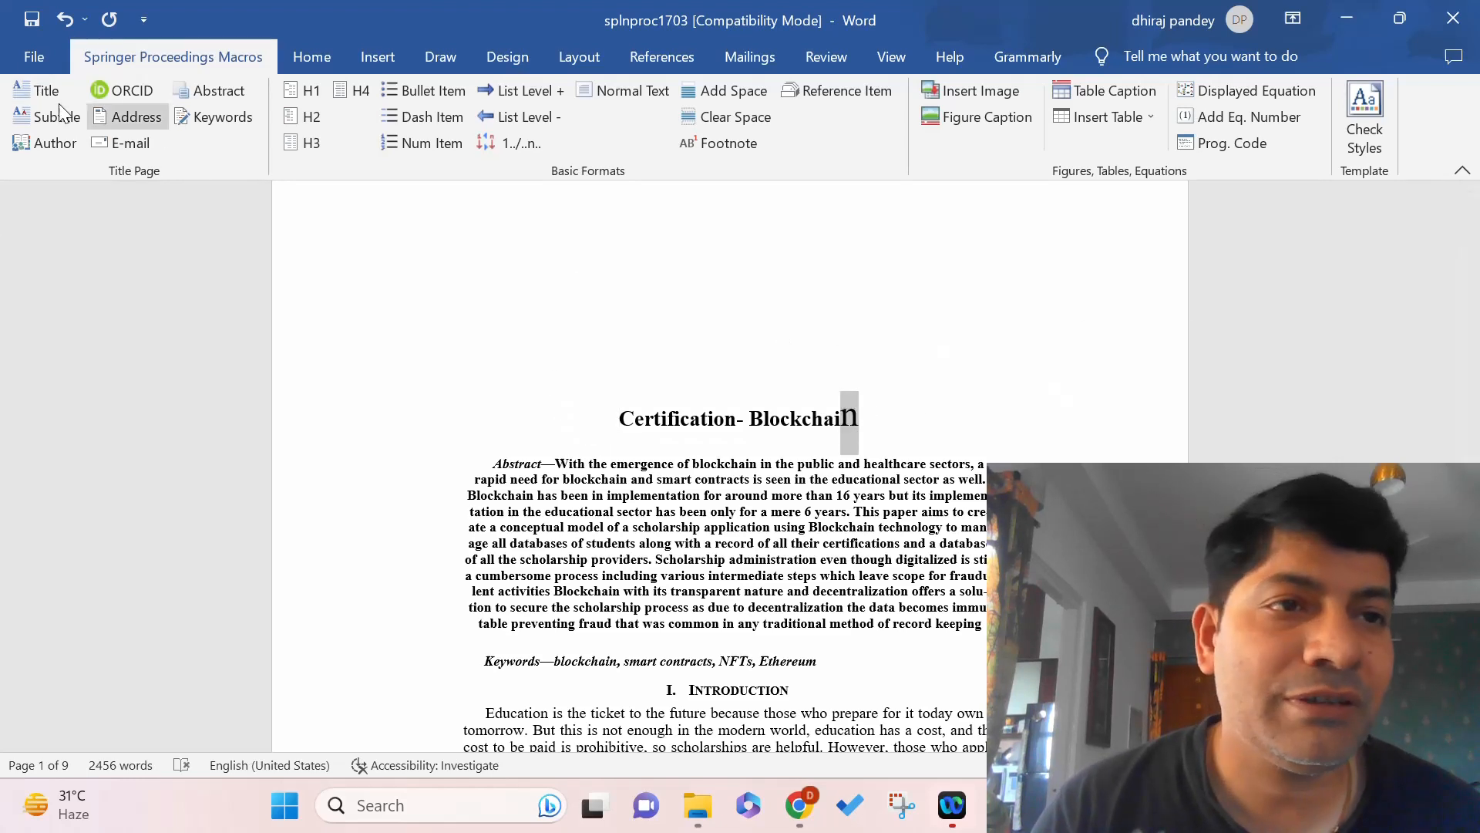
left_click(25, 92)
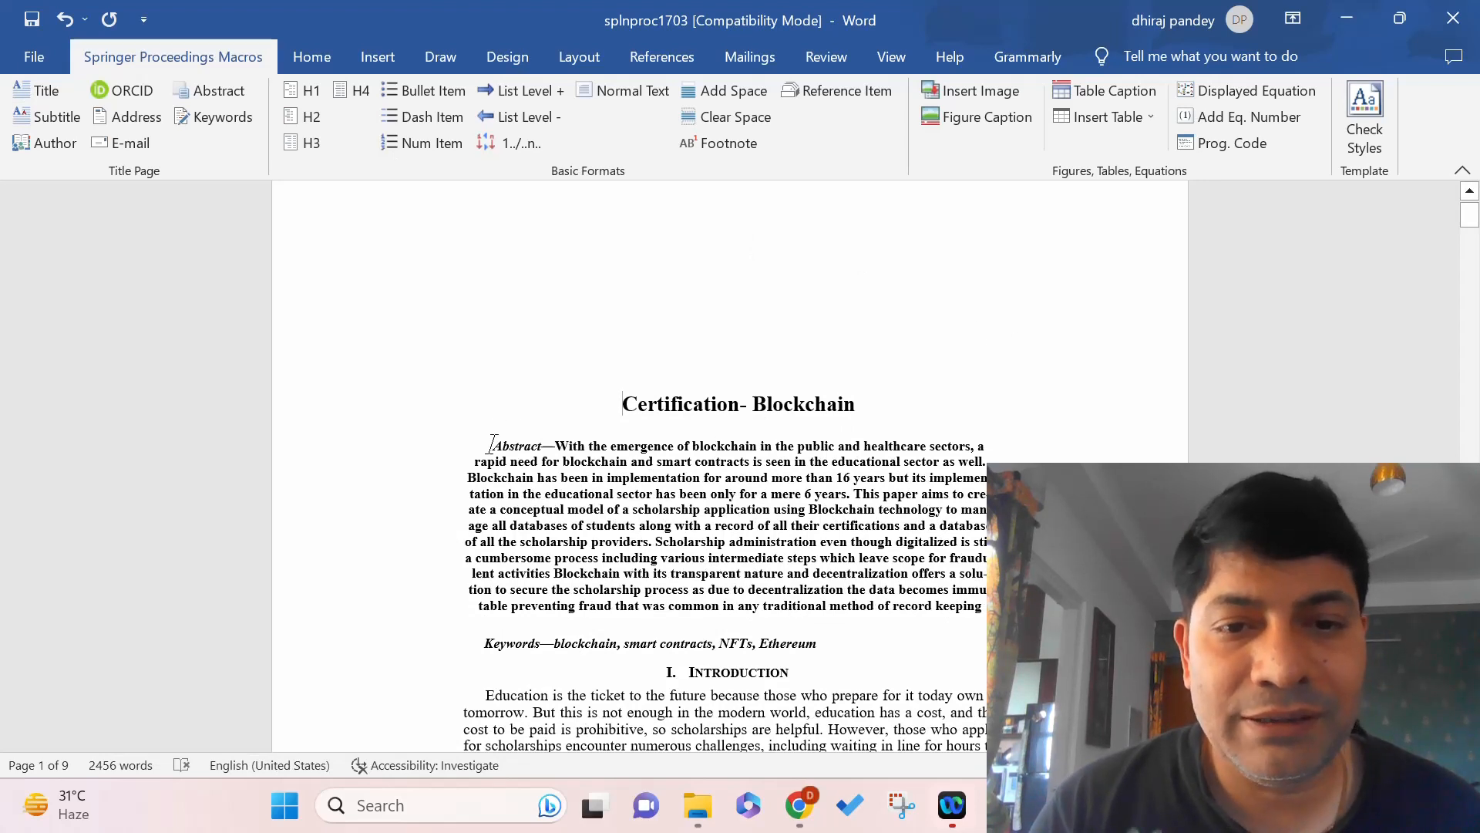
Add a period after 'keeping', apply the Abstract style, and insert the space after 'Abstract.'.
left_click_drag(529, 459, 792, 550)
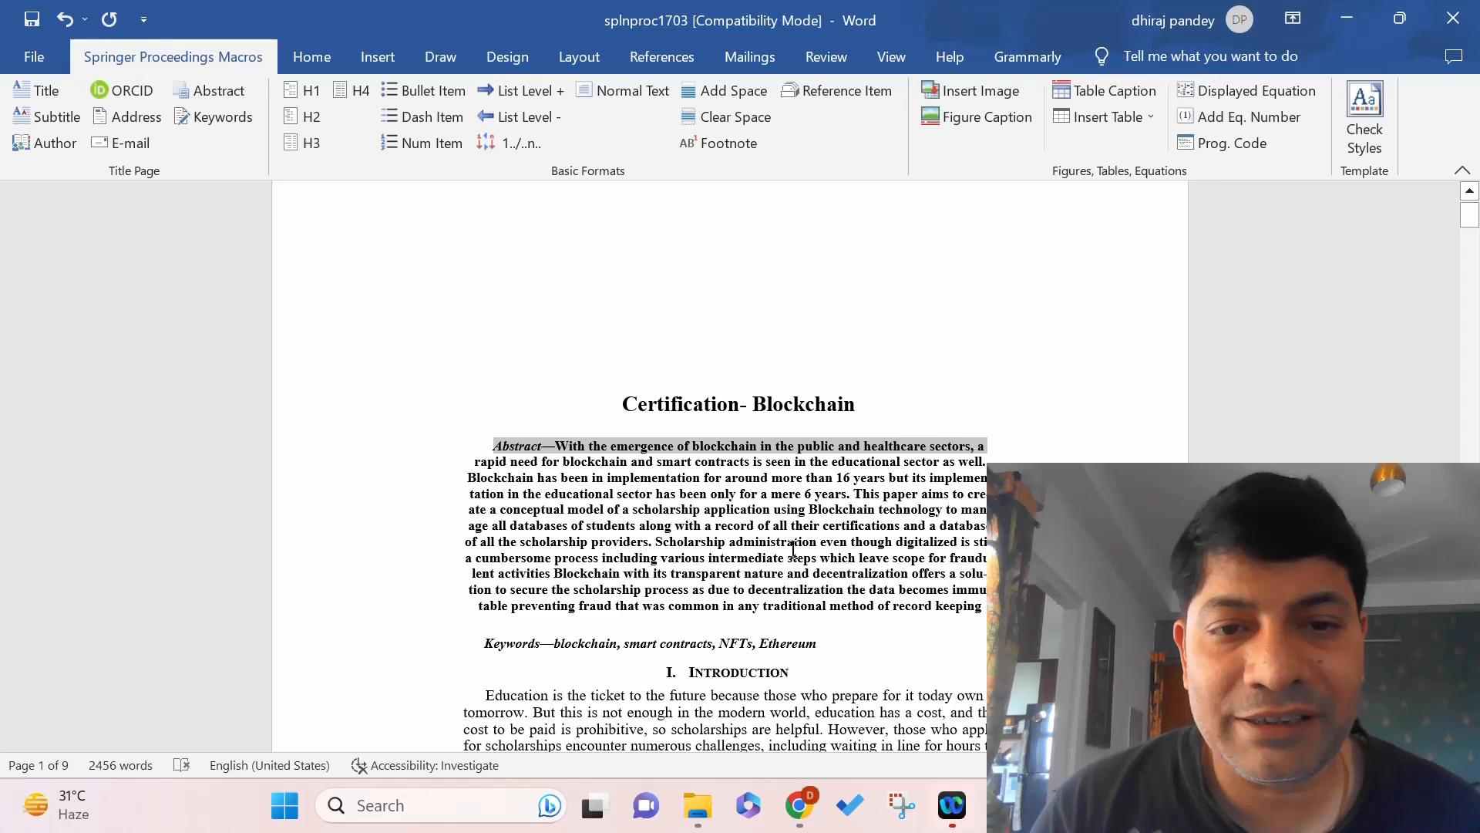
left_click_drag(984, 606, 984, 607)
left_click(984, 608)
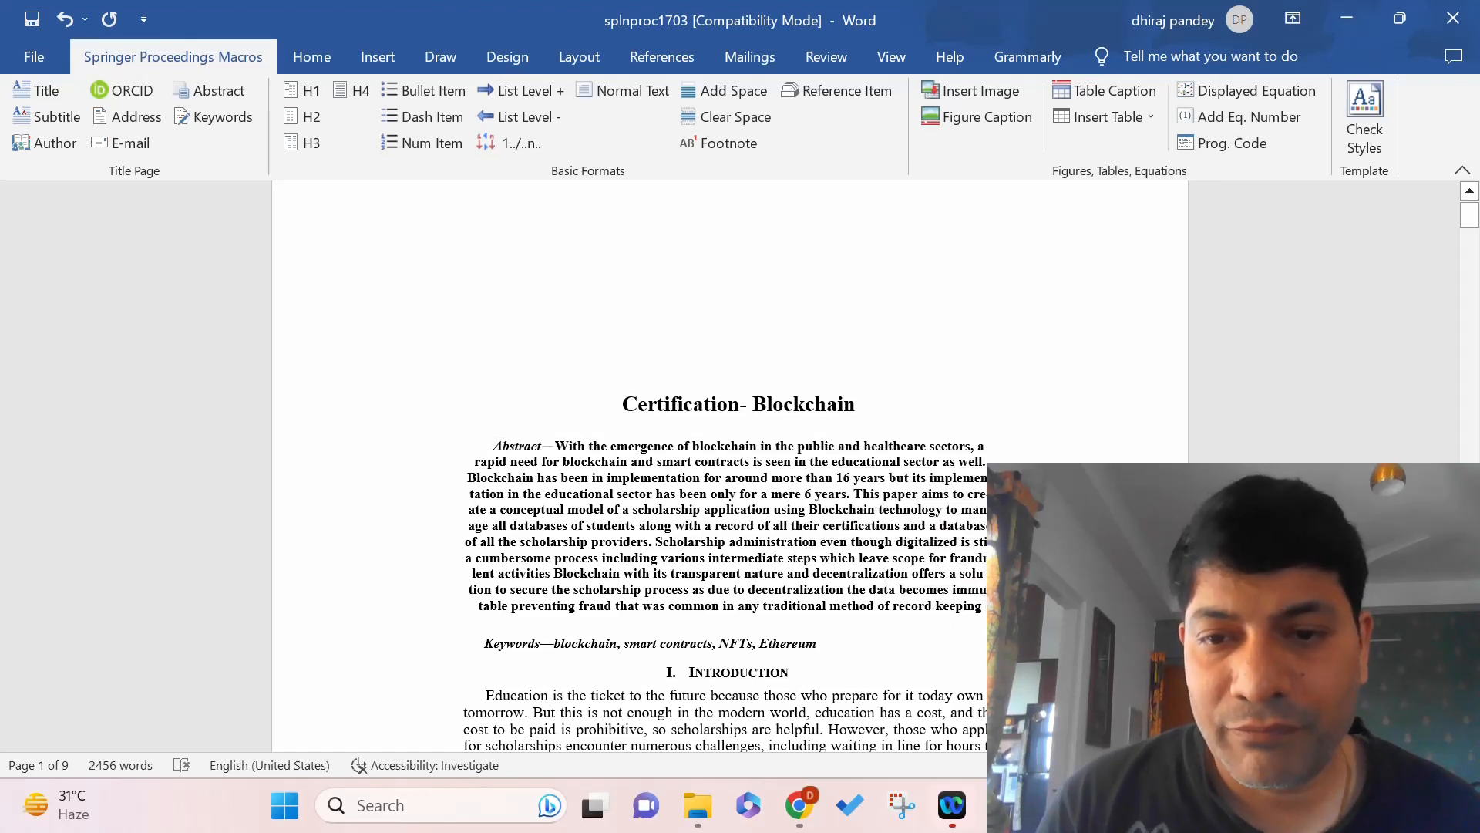
scroll(724, 462, "down", 3)
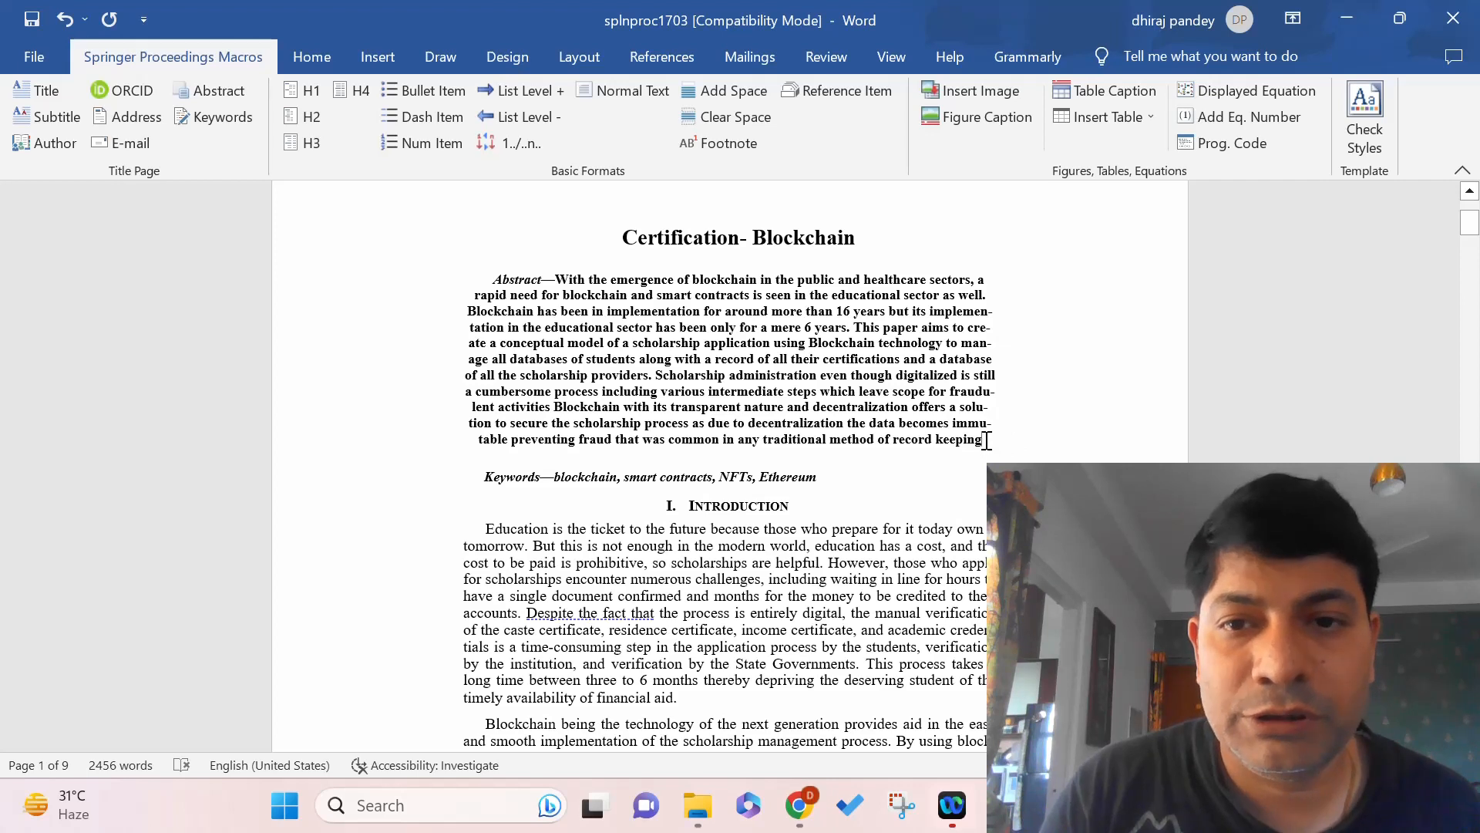
type(".")
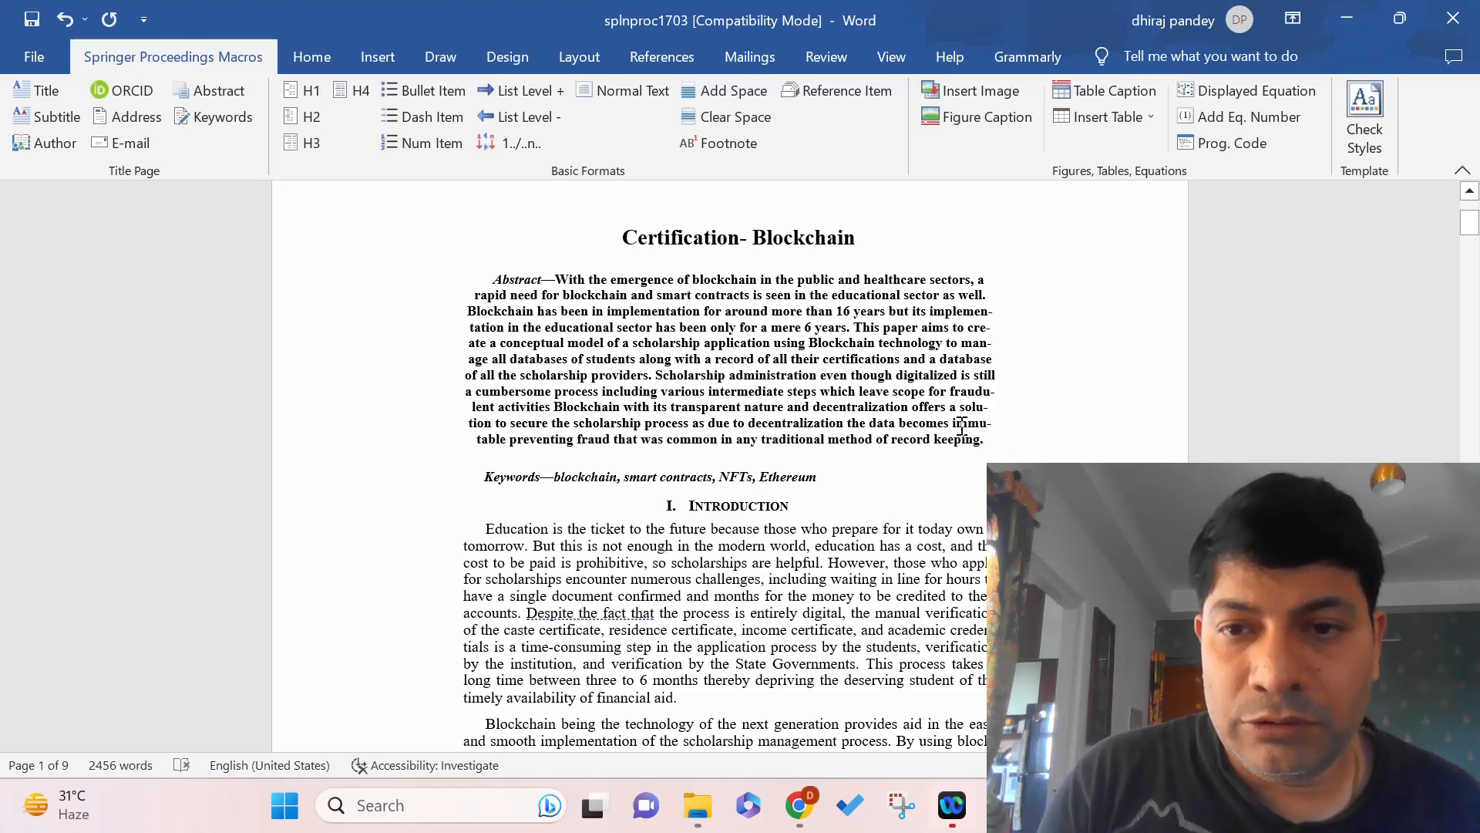
left_click_drag(985, 442, 497, 279)
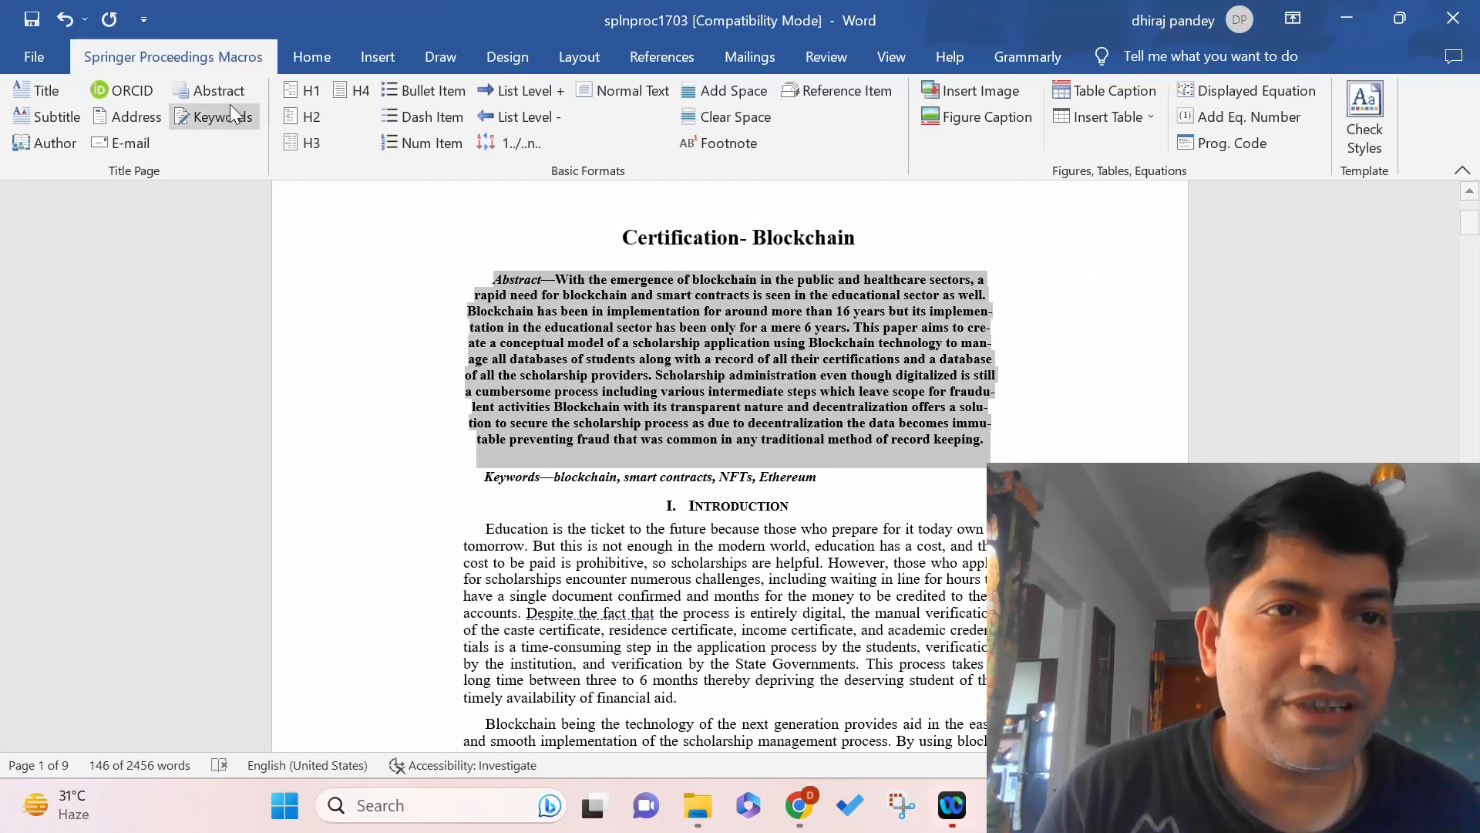
left_click(214, 90)
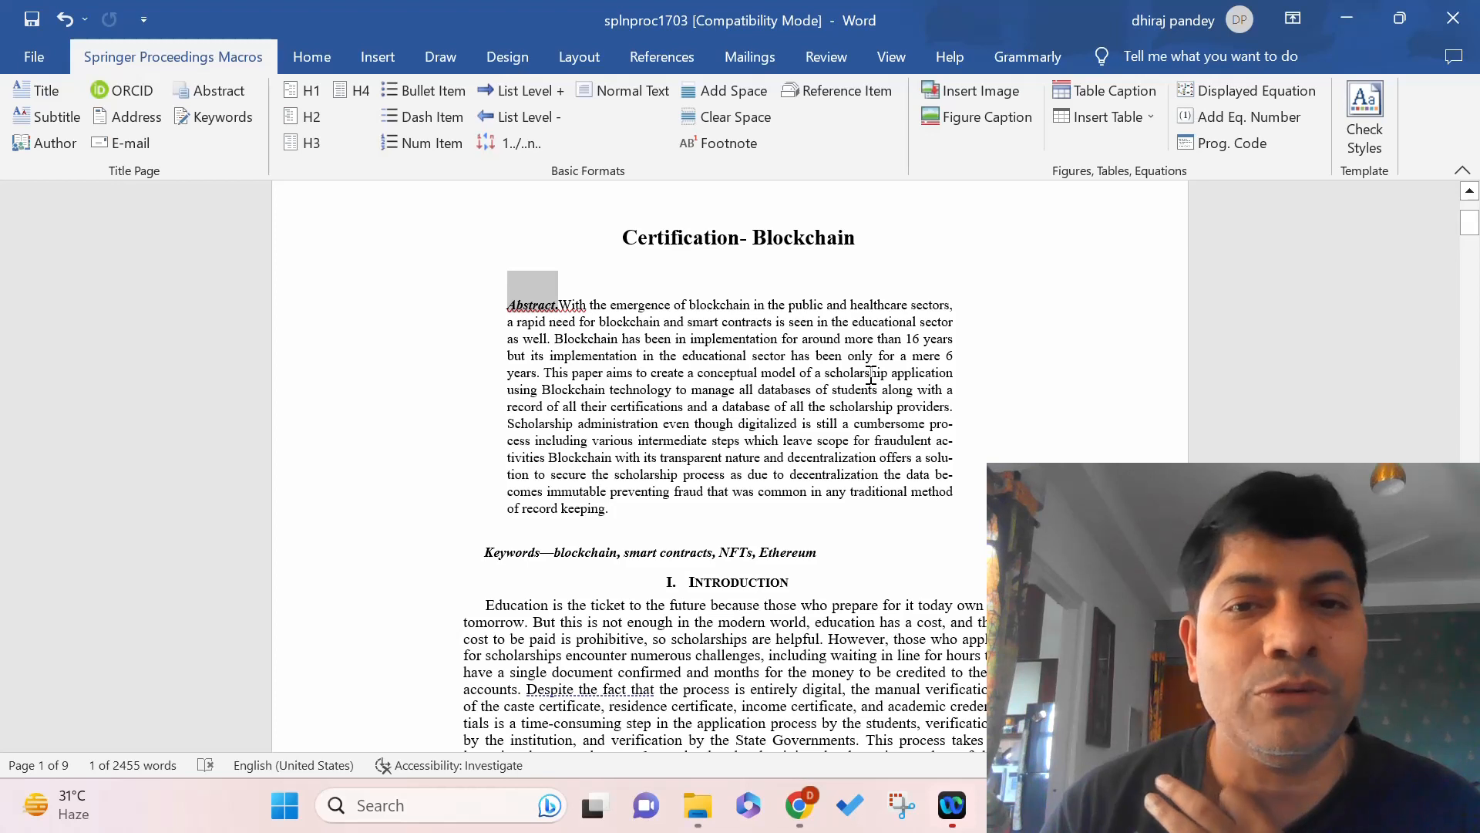
left_click(515, 491)
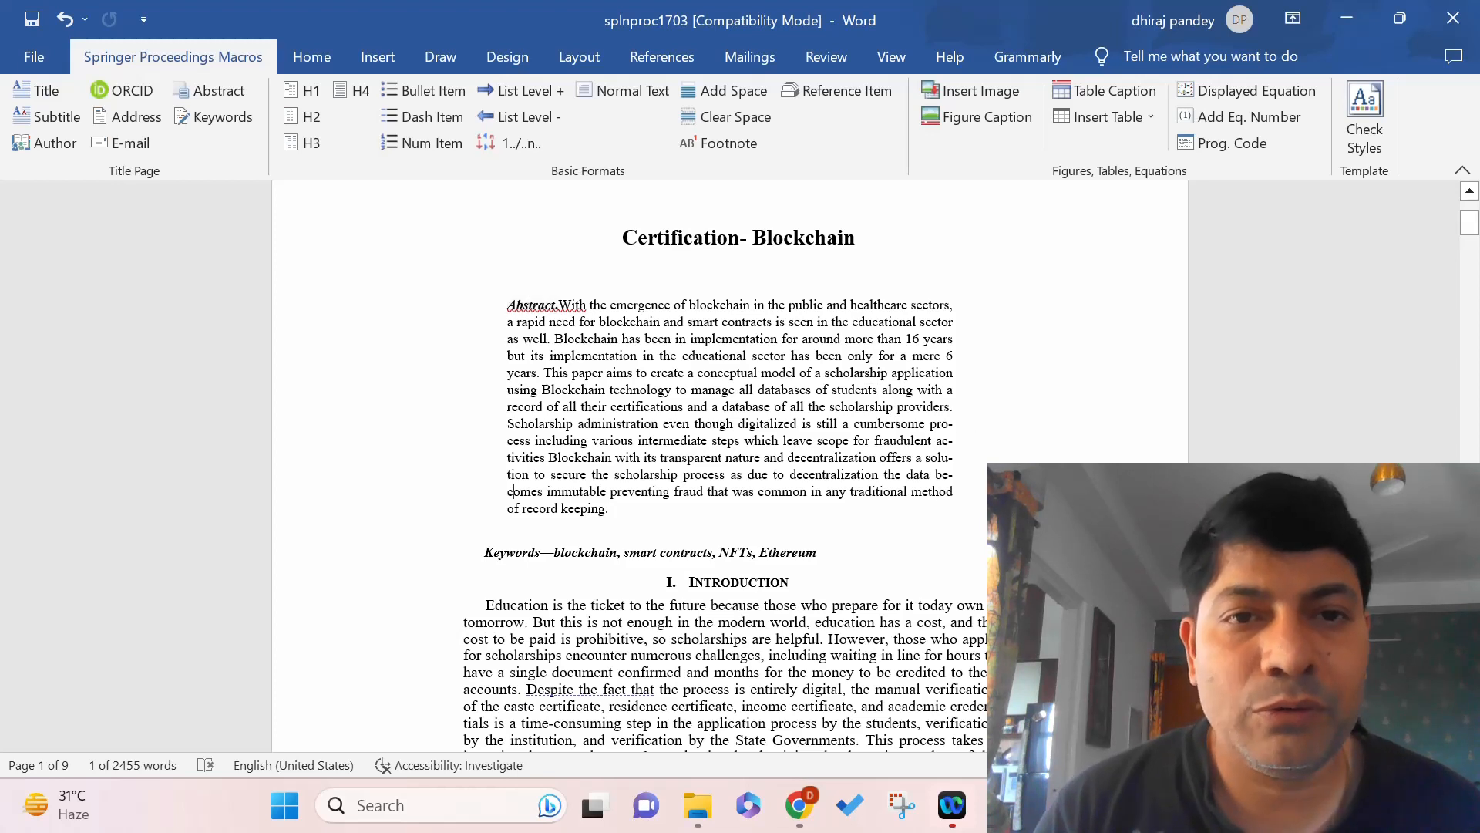
right_click(560, 306)
left_click(532, 322)
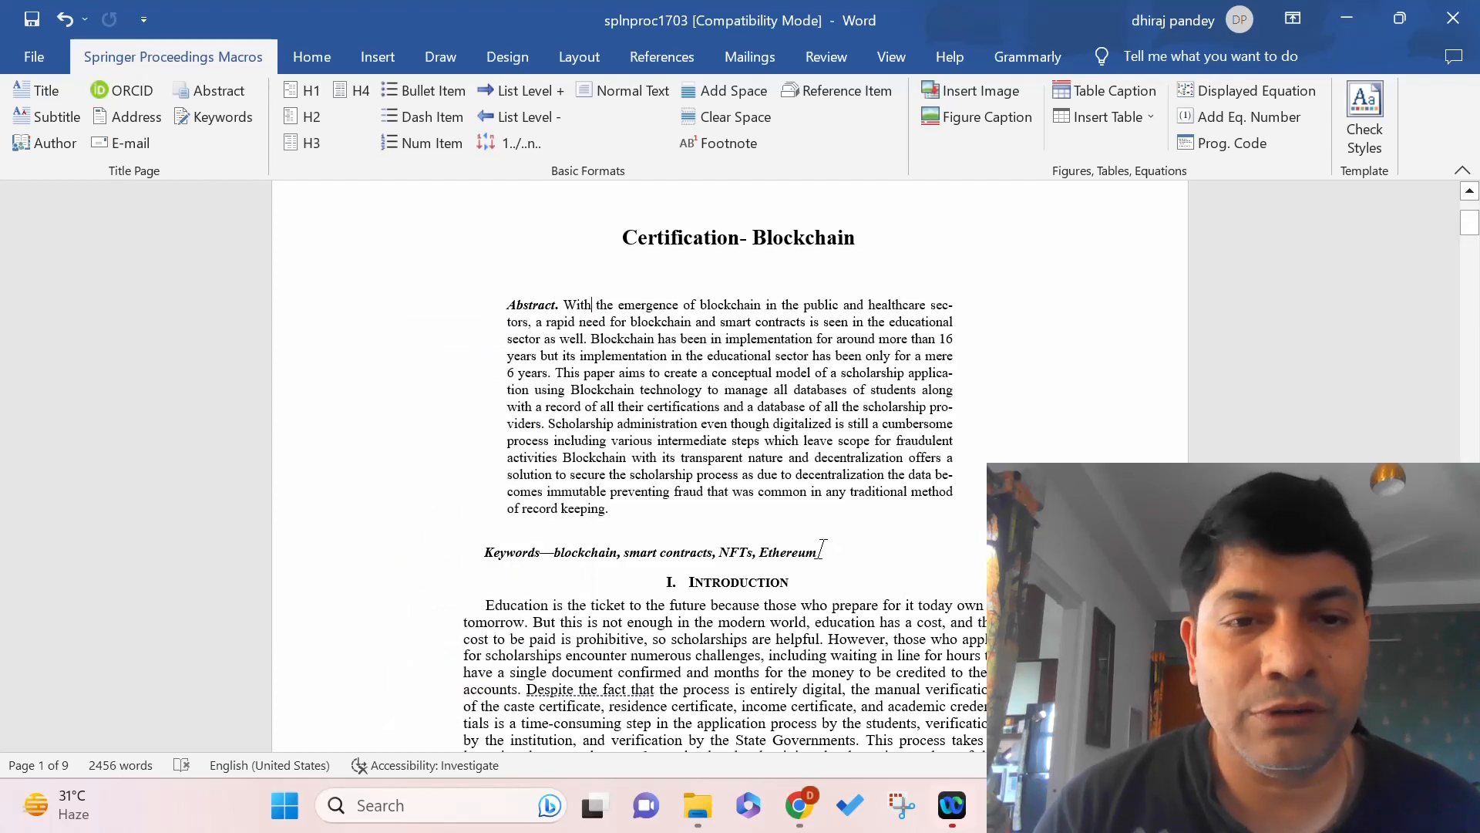
Apply the Keywords style to the keywords line and add the space after 'Keywords:'.
left_click_drag(818, 552, 493, 550)
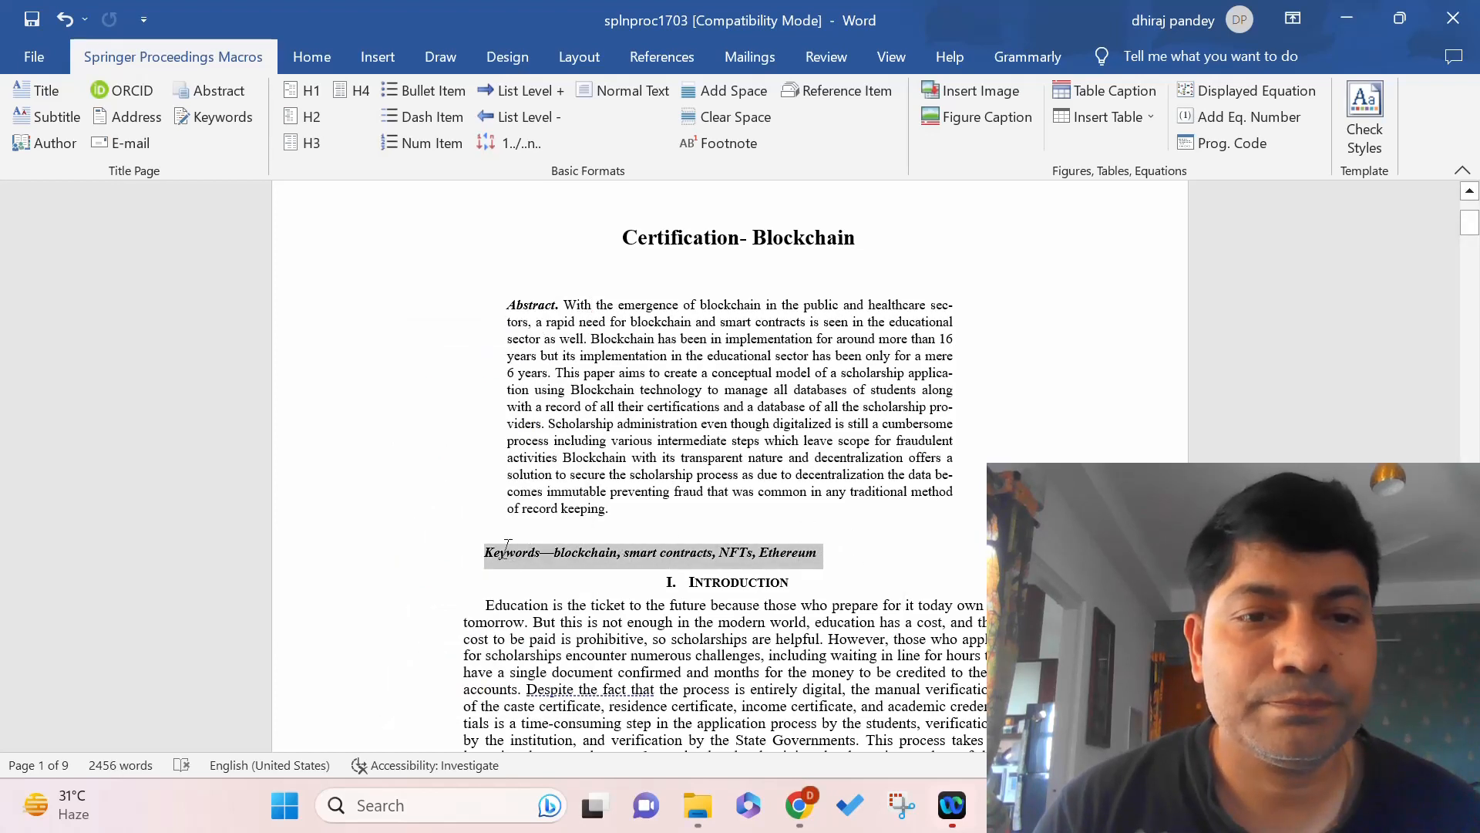
left_click(226, 116)
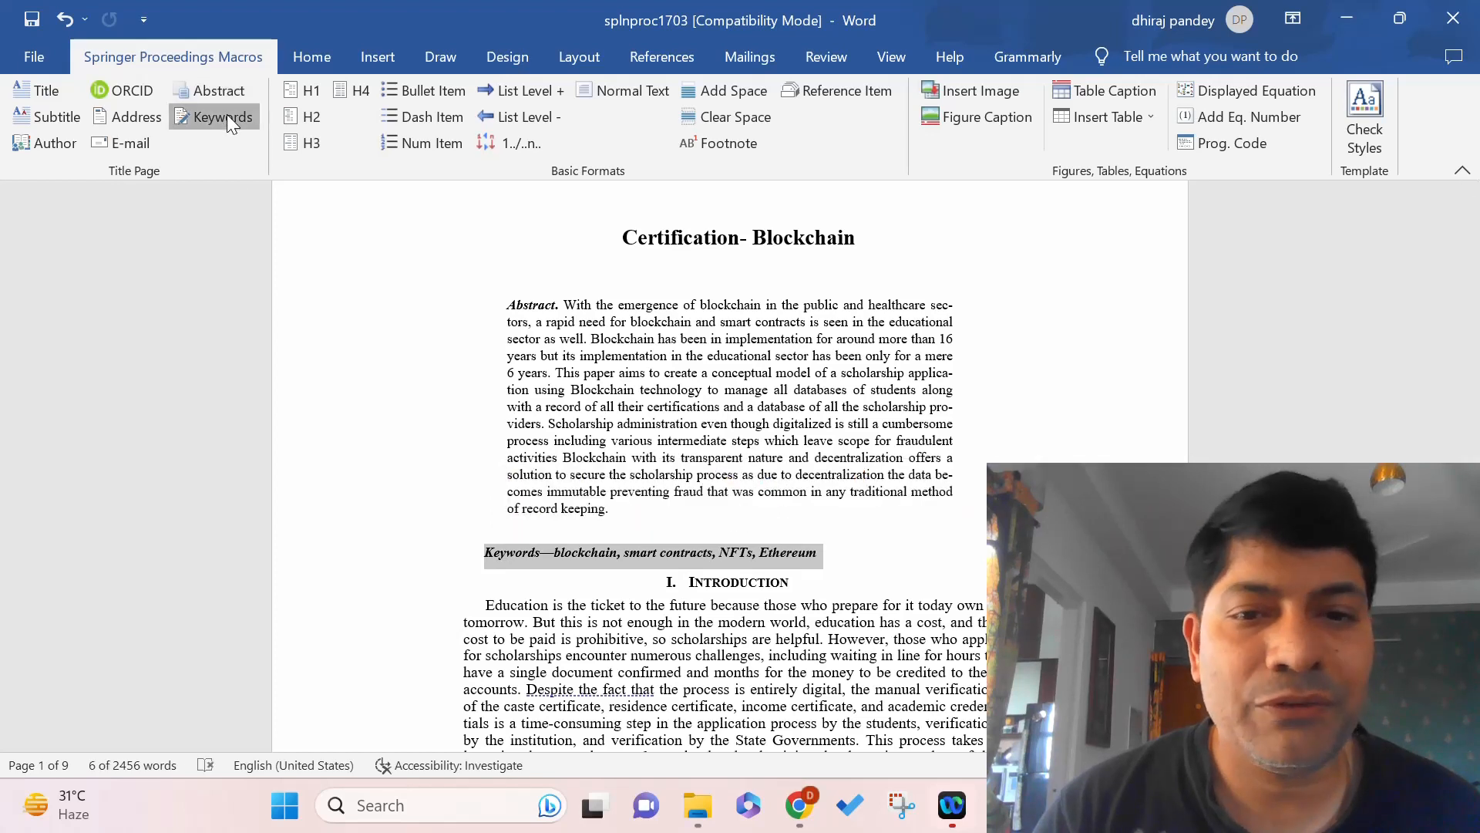
right_click(580, 546)
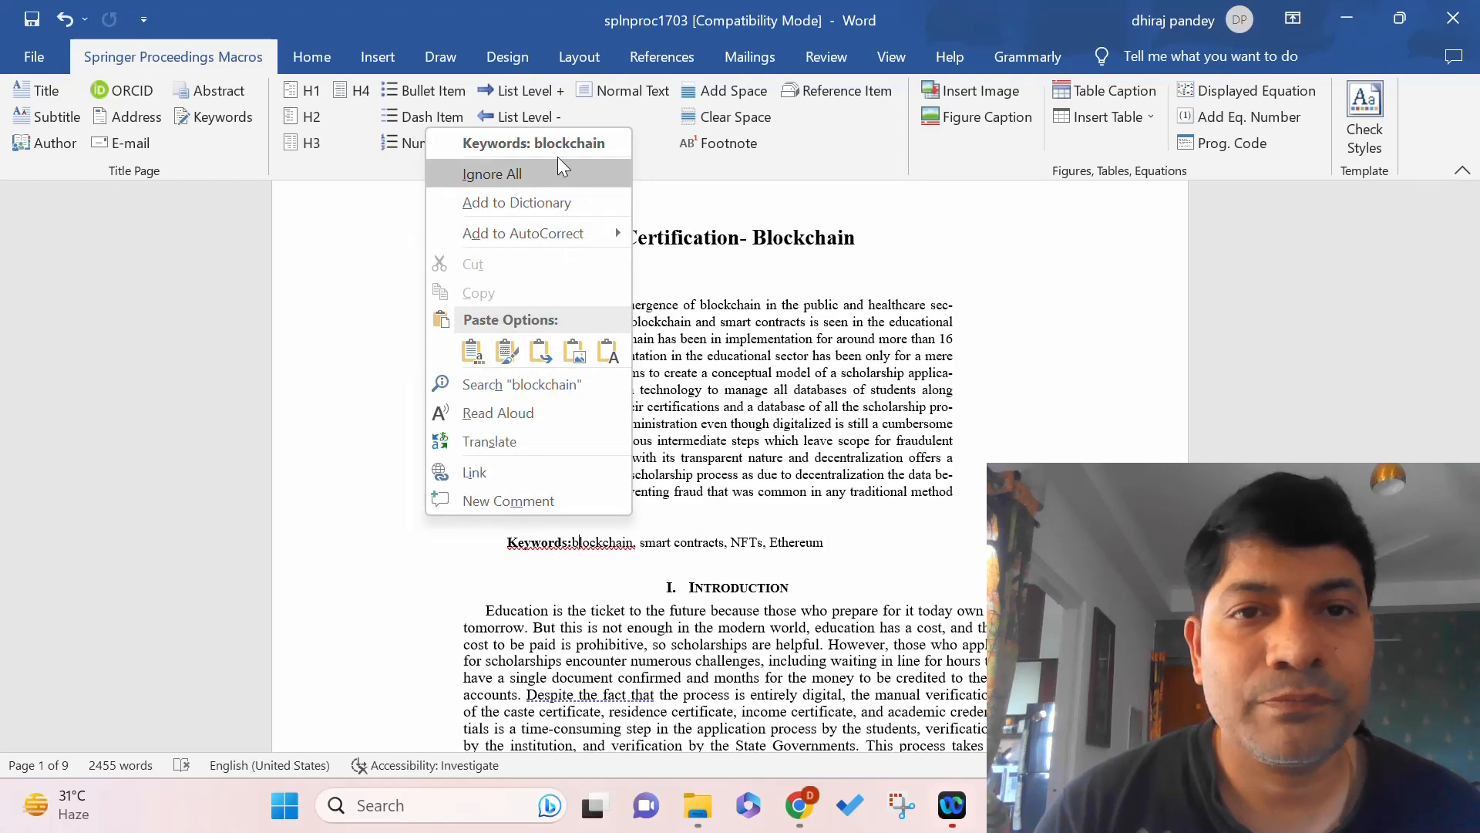
left_click(556, 146)
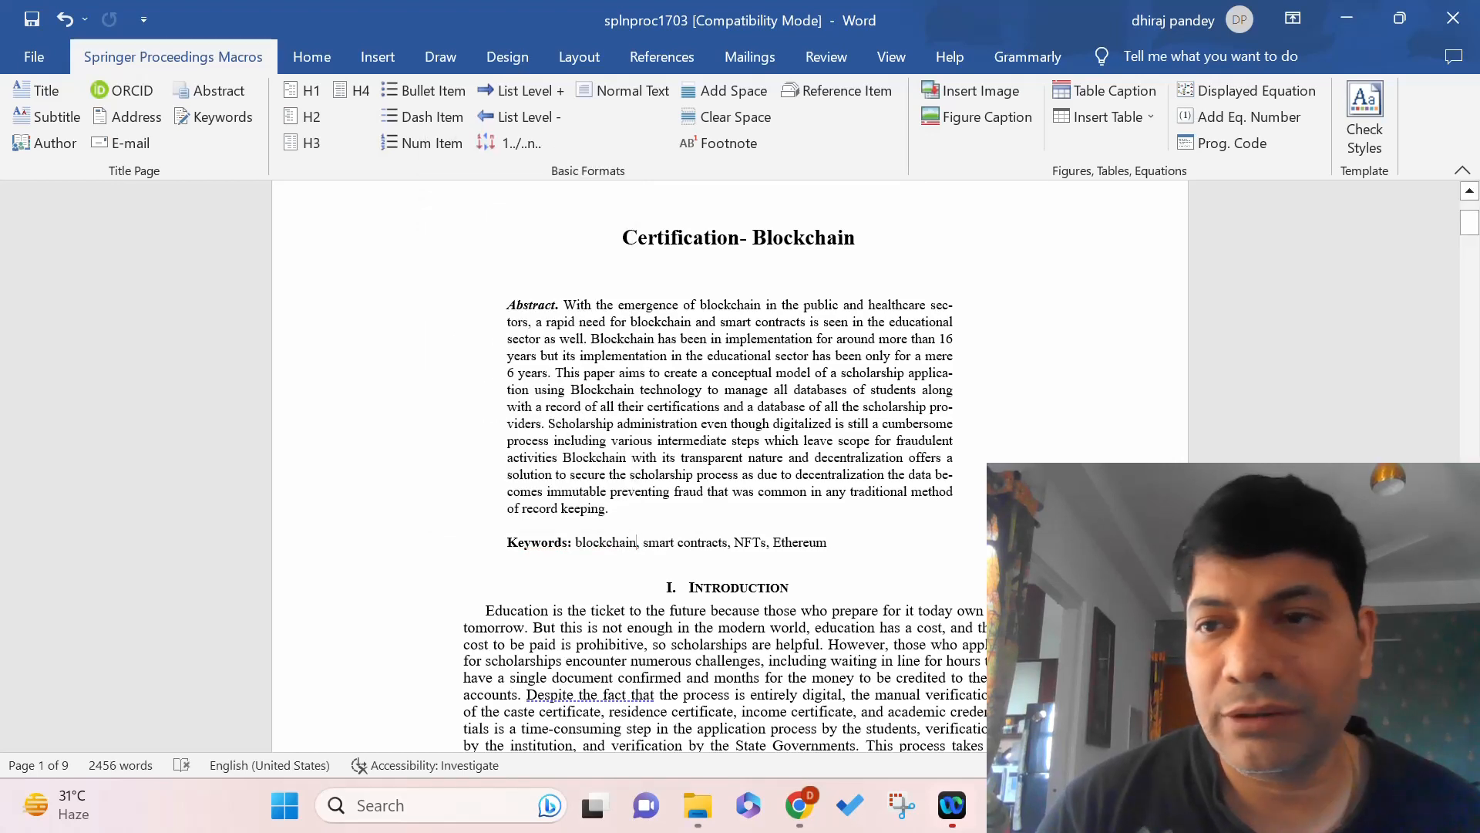
left_click_drag(1472, 229, 1472, 229)
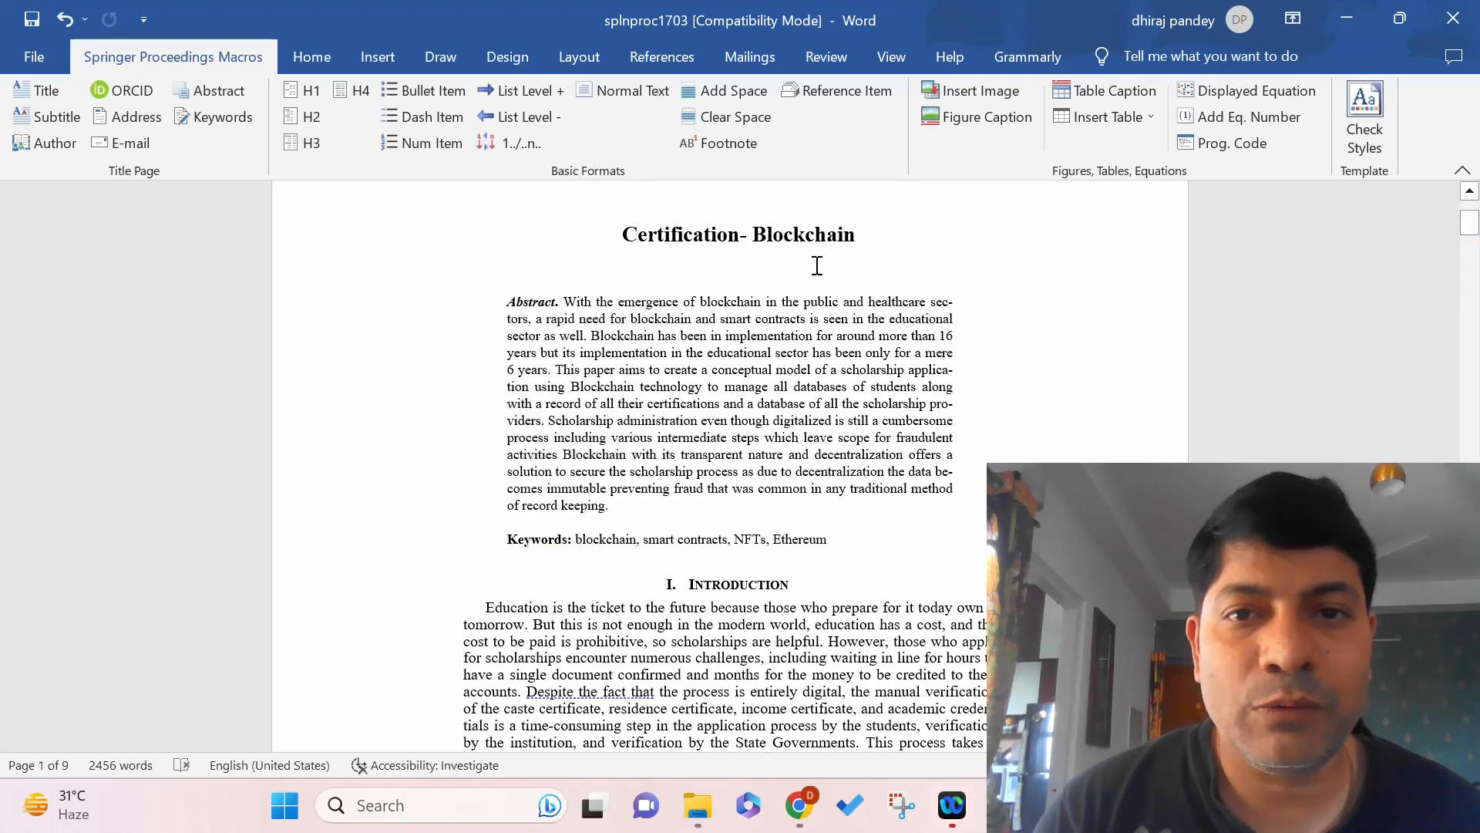
left_click(865, 237)
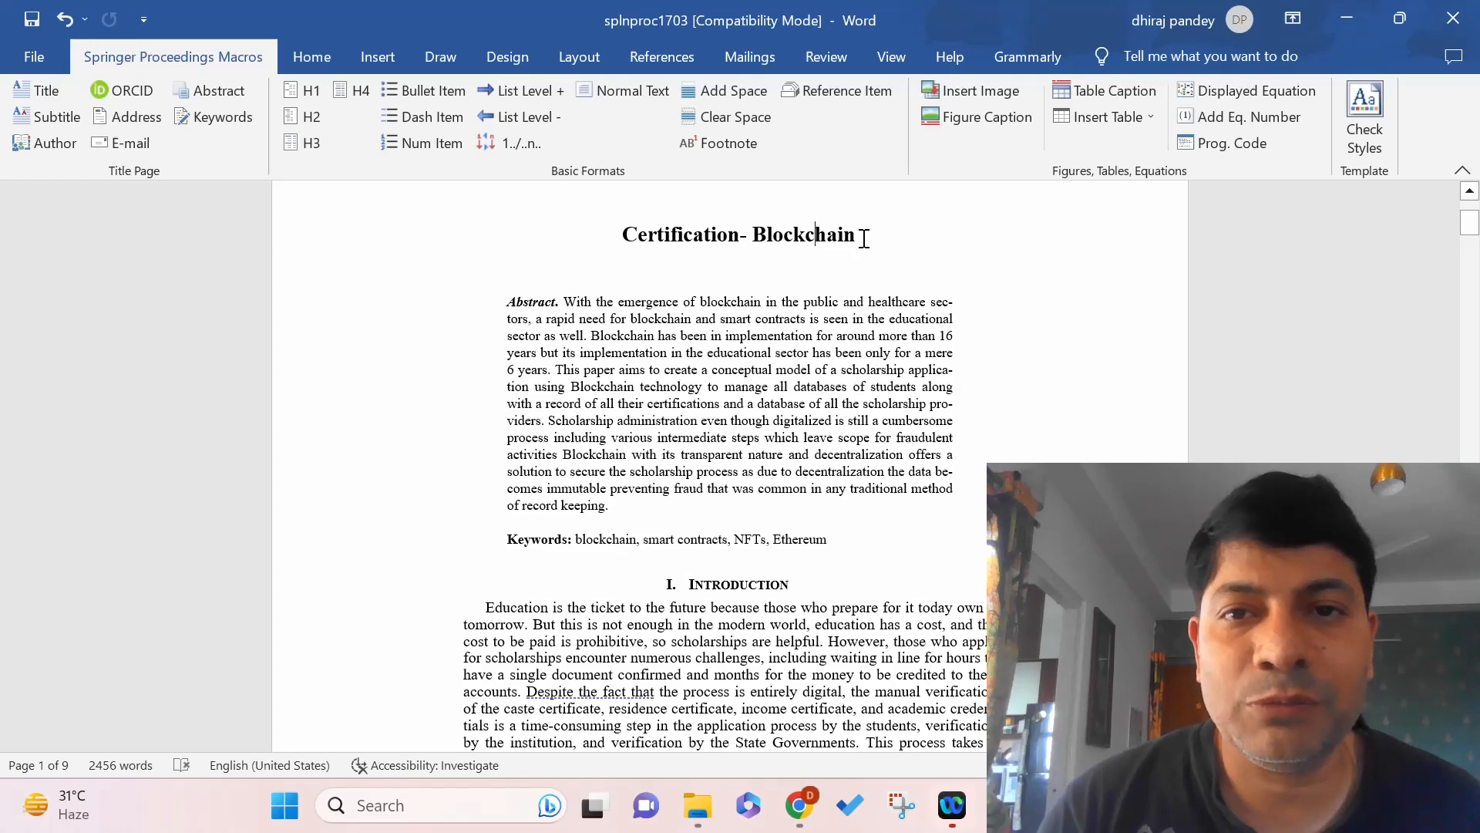
Add the author's name, 'JSS Academy of Technical education Noida', and the author's e-mail on separate lines.
key("Return")
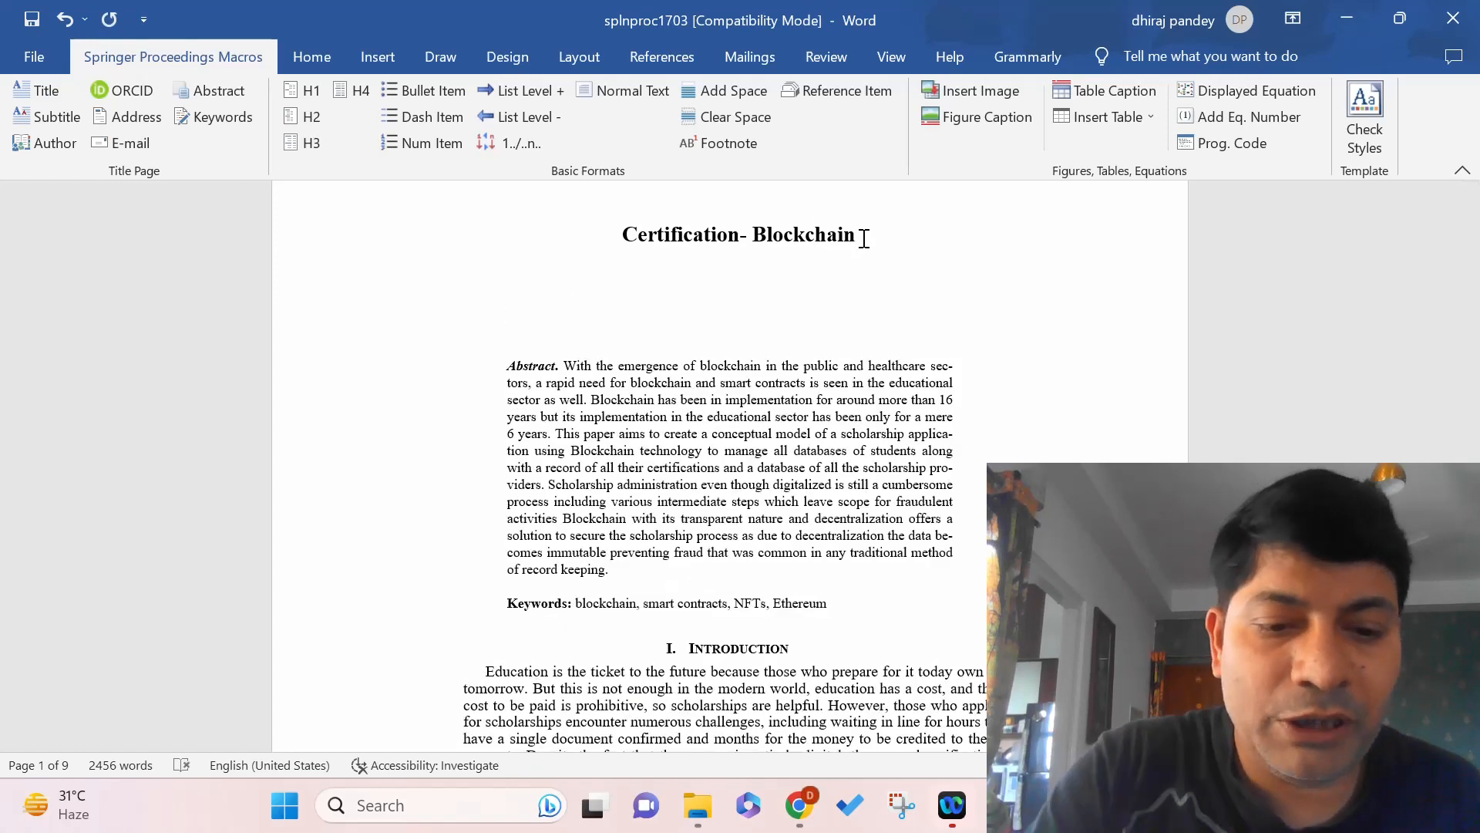
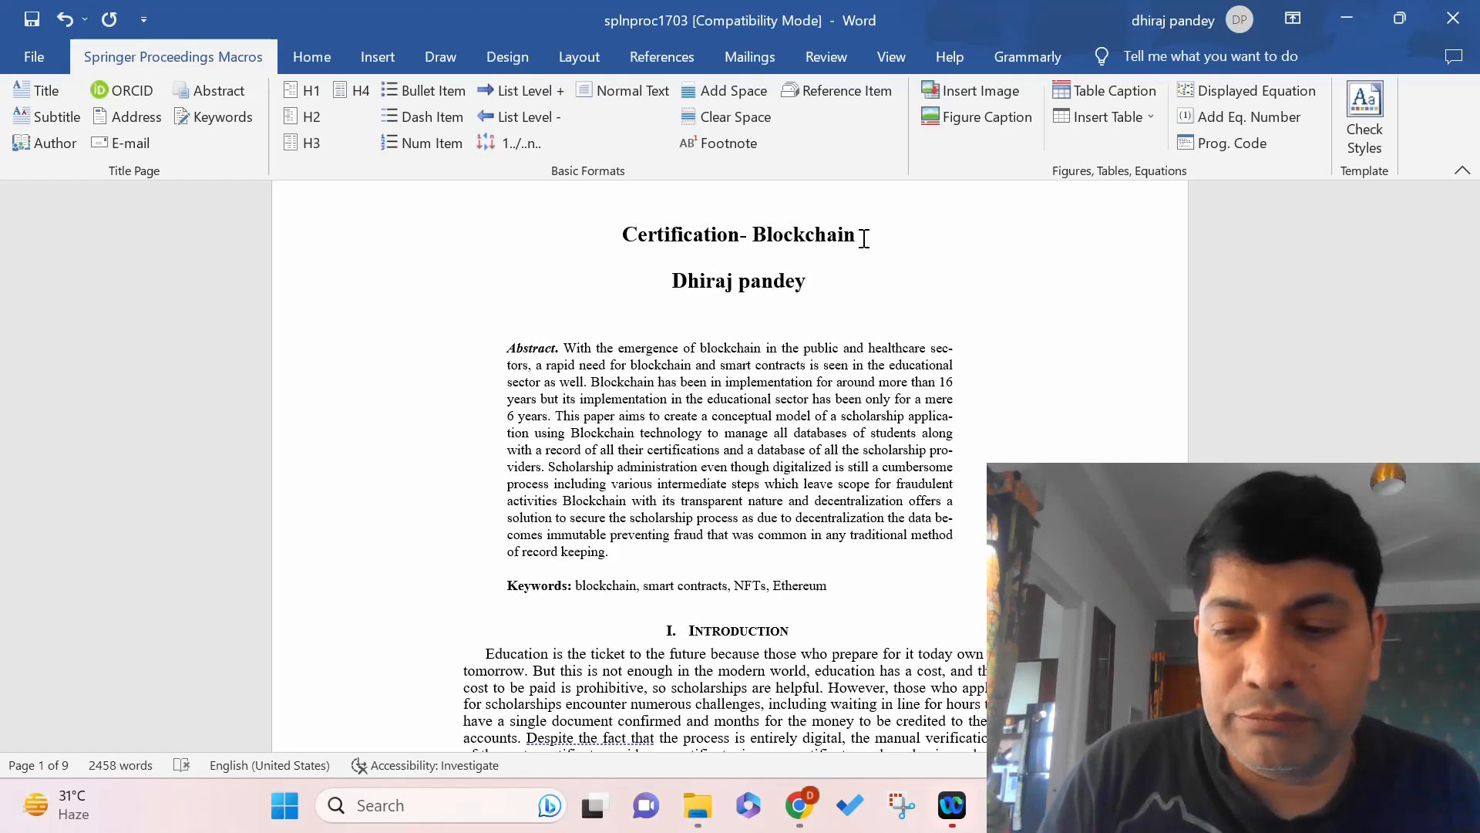
key("Return")
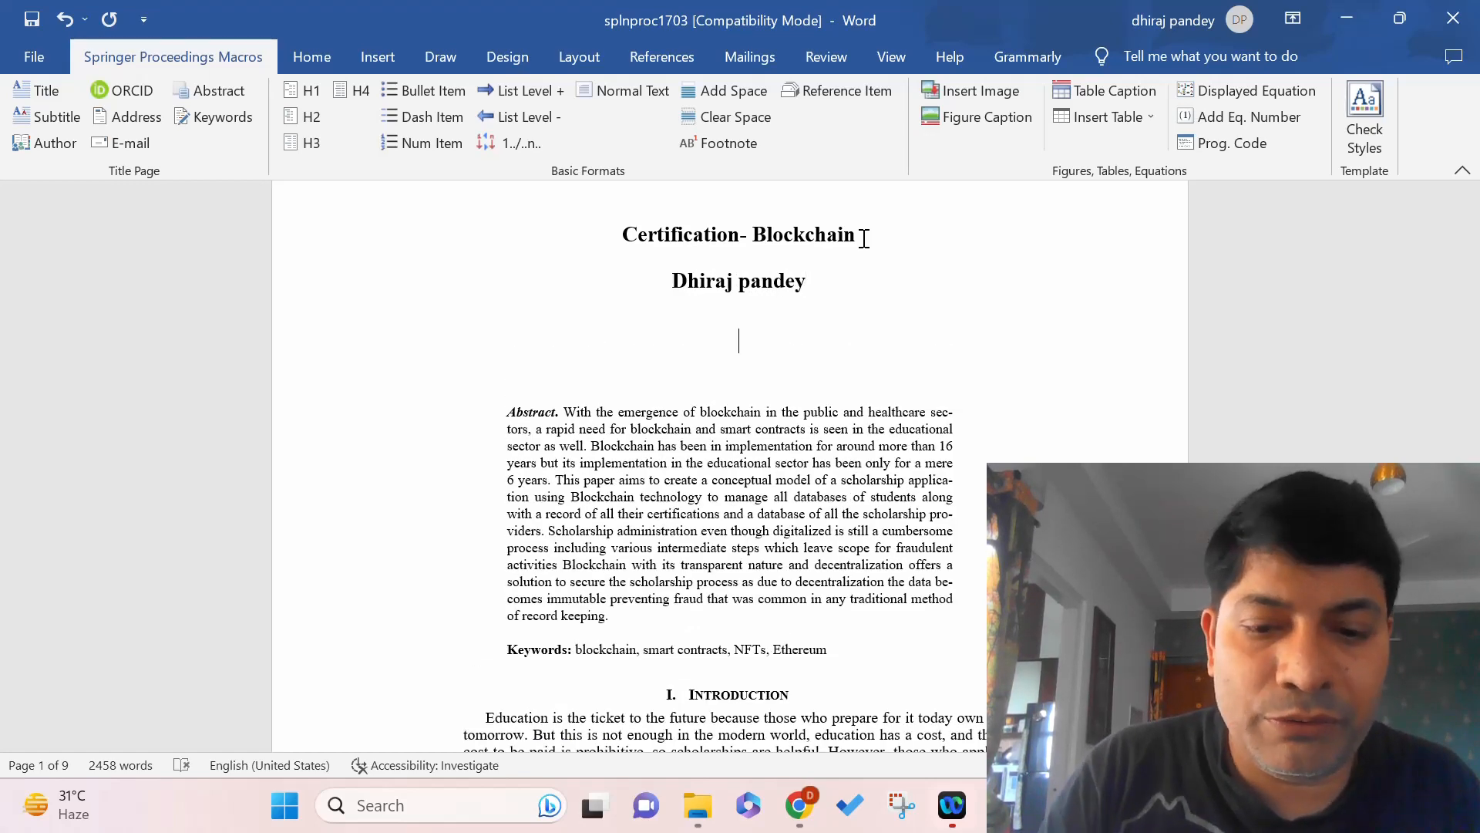
type("Jss")
key("BackSpace")
key("BackSpace")
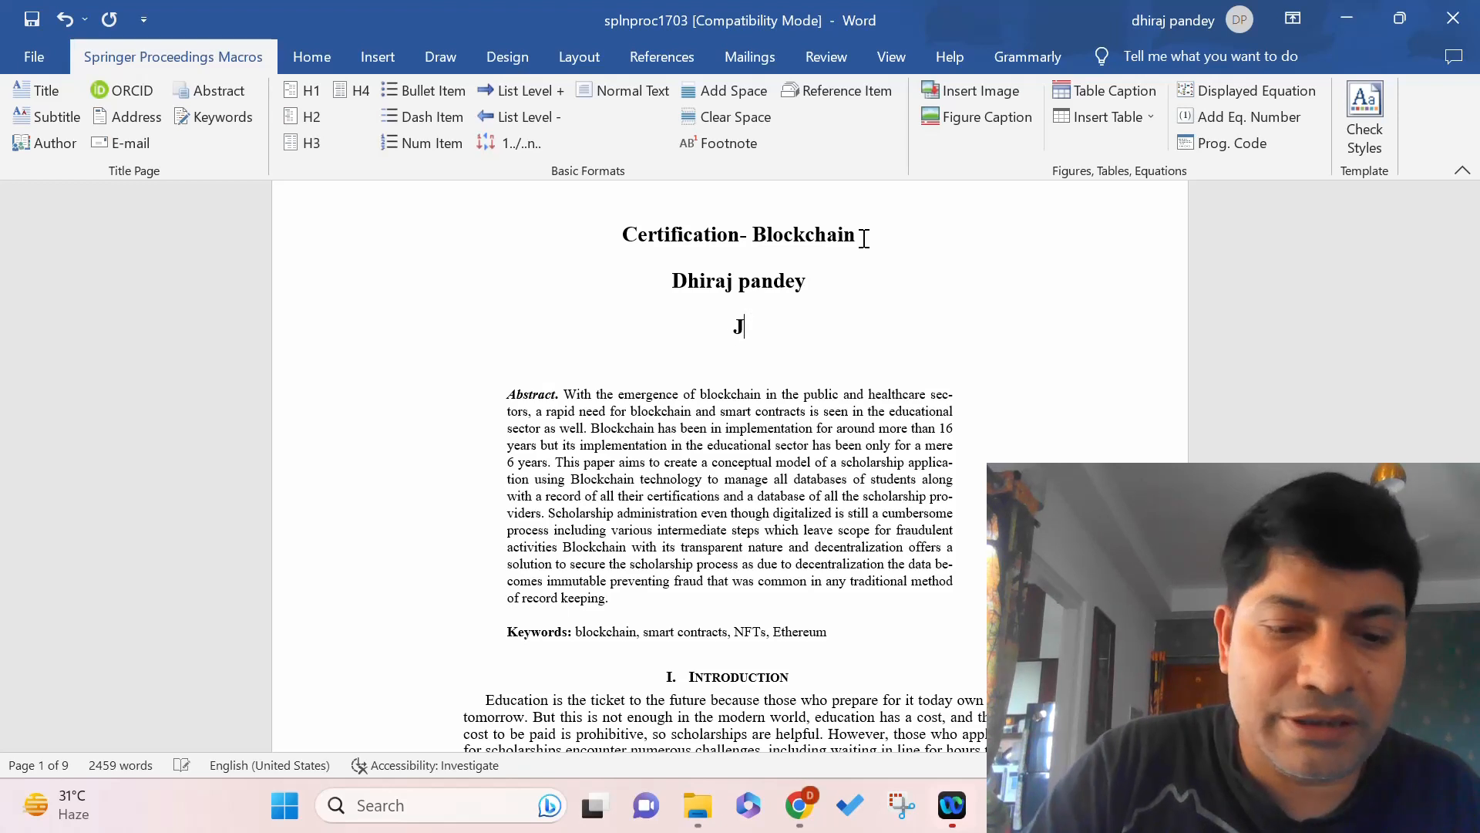
type("SS Acad")
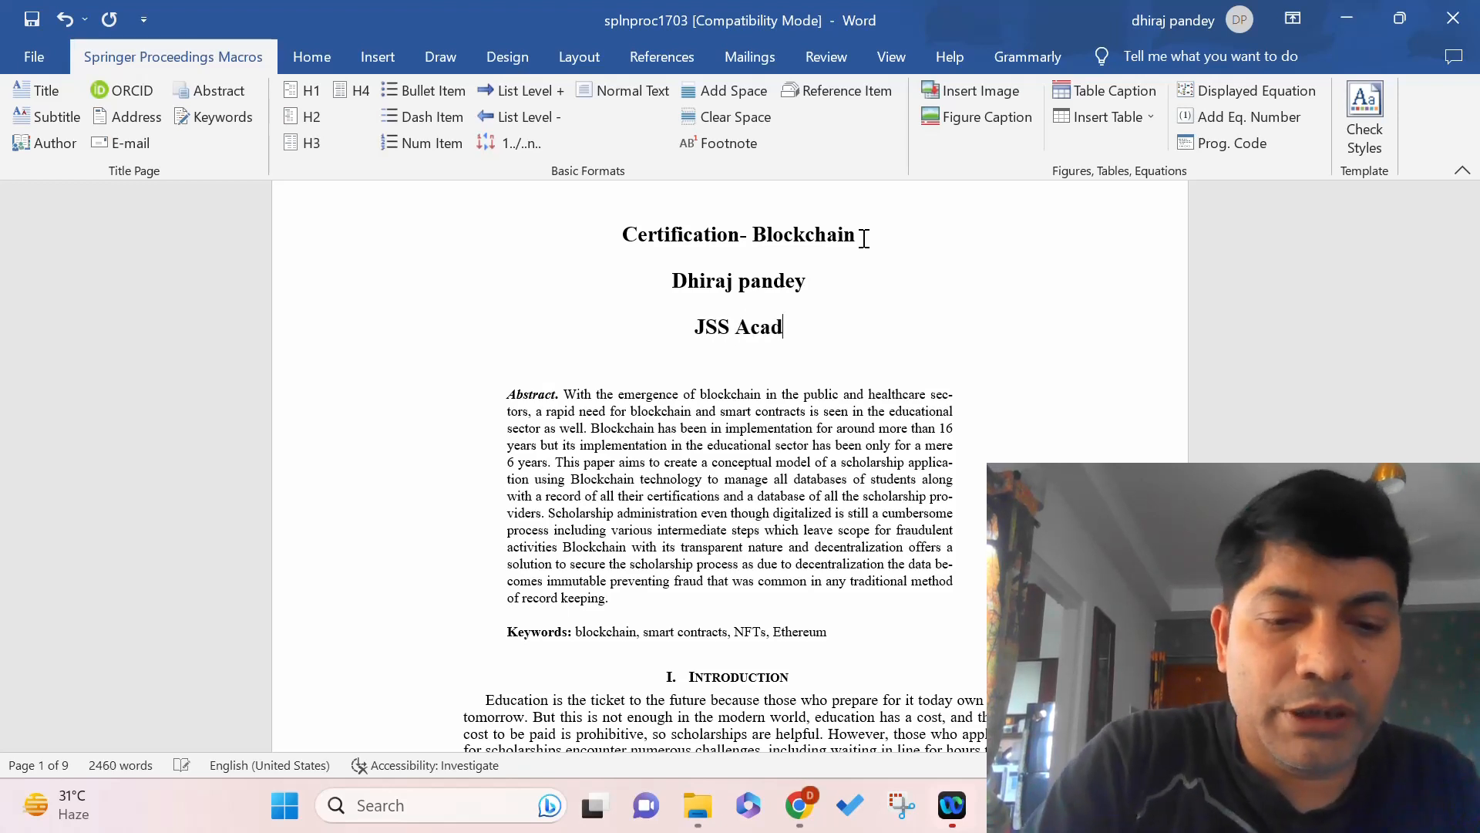
type("emy of Te")
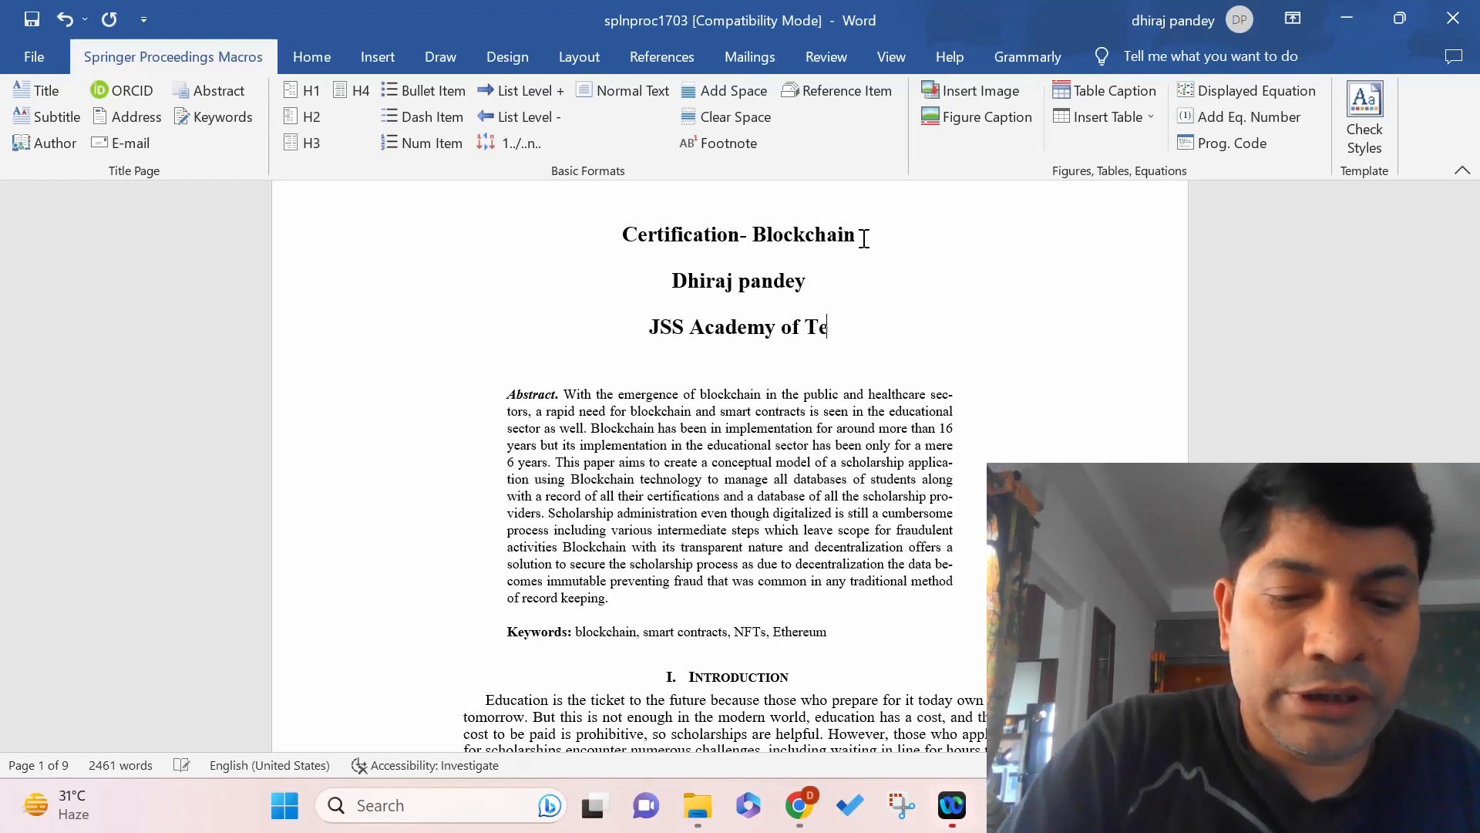
type("chnica")
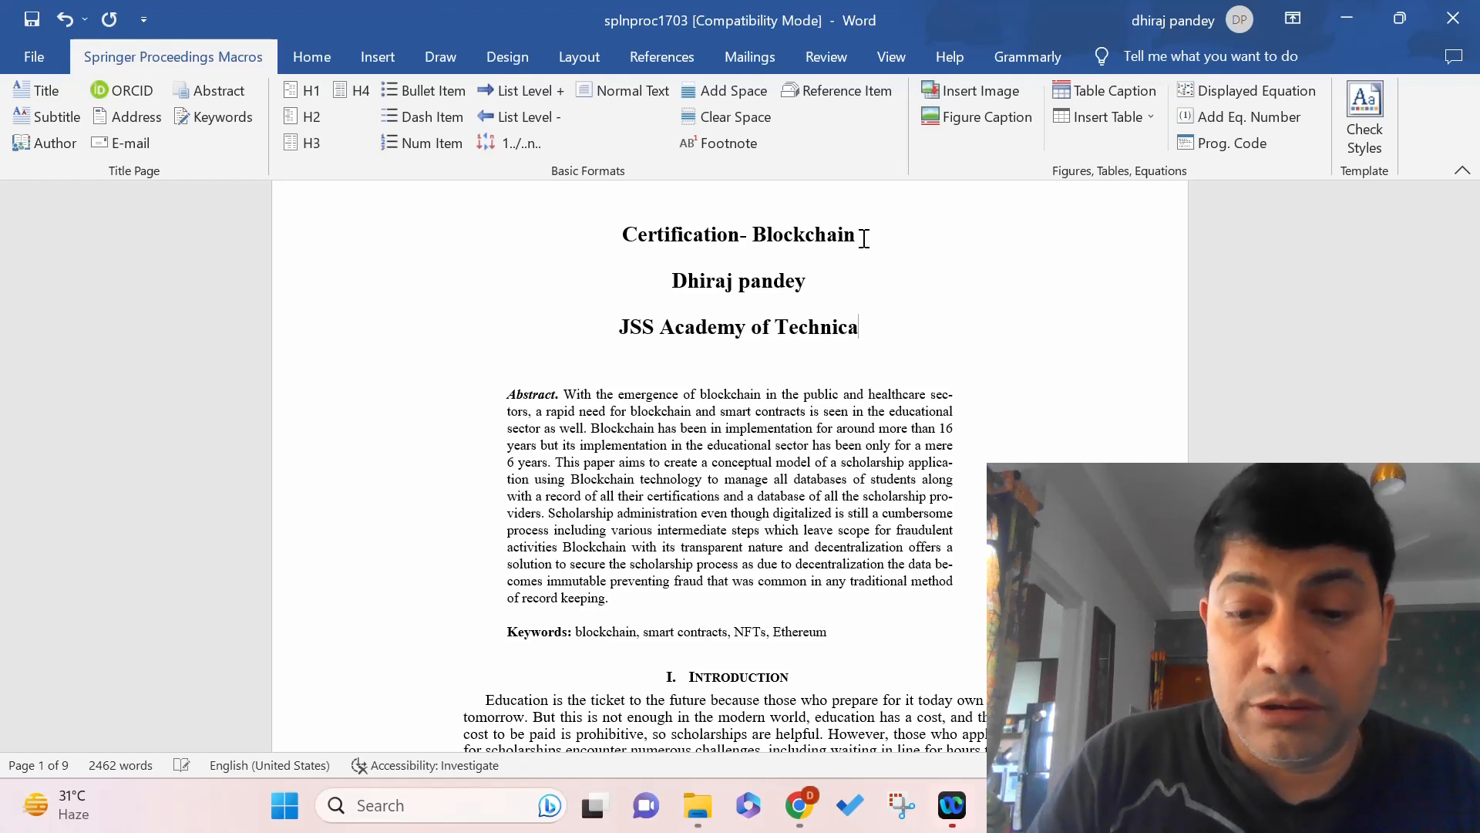
type("l educat")
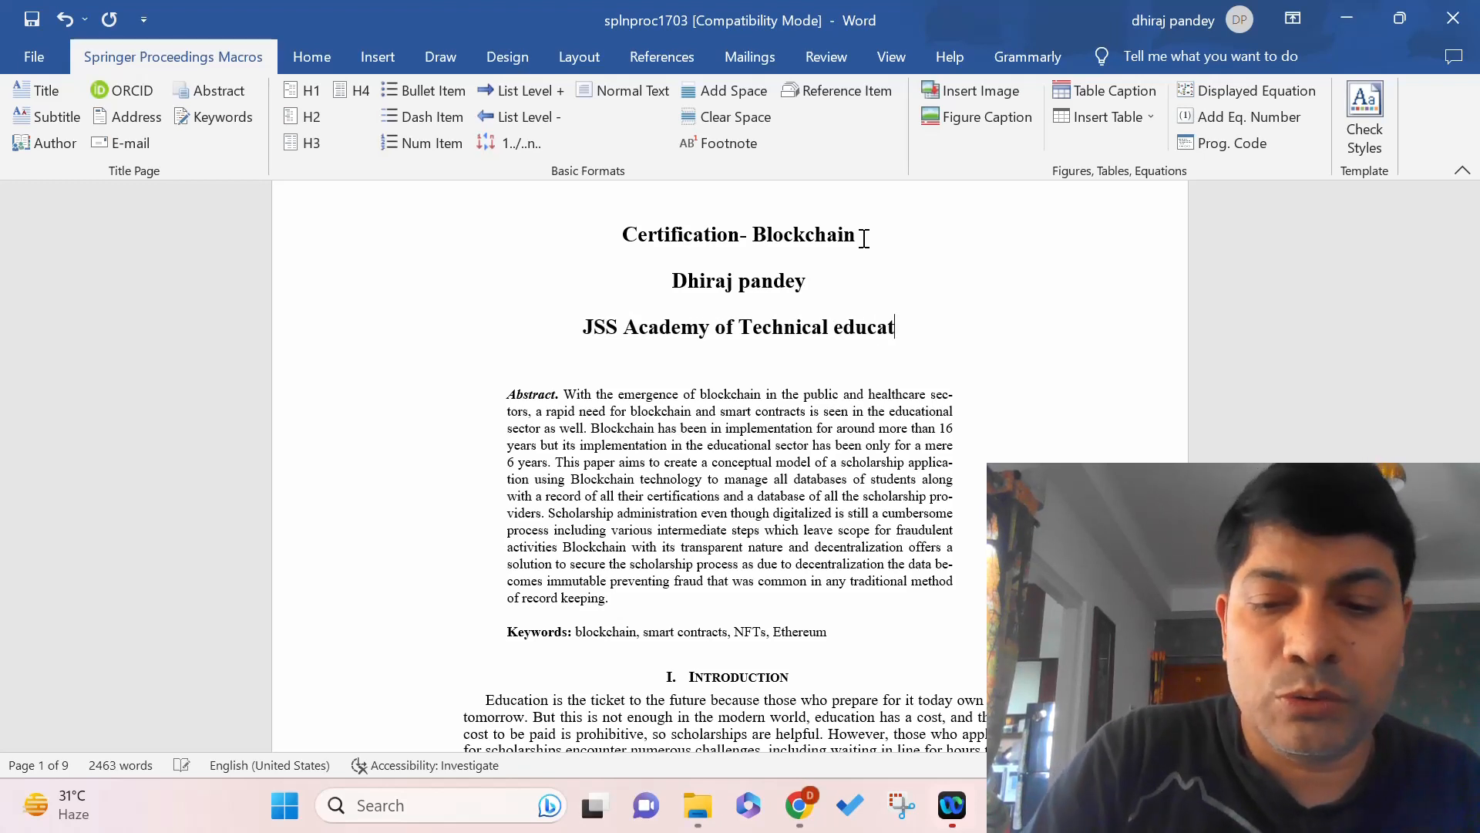
type("ion Noida")
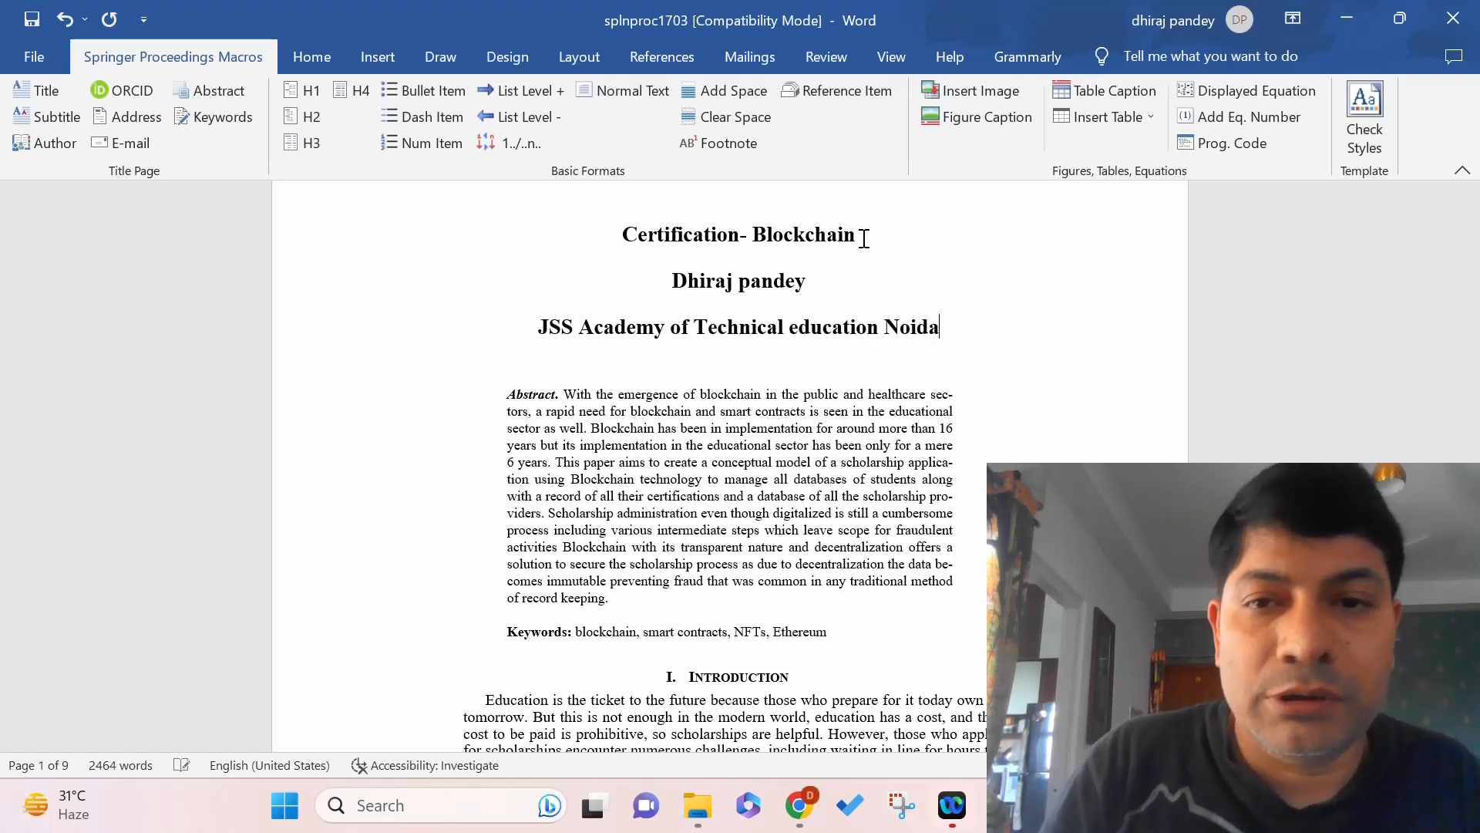
key("Return")
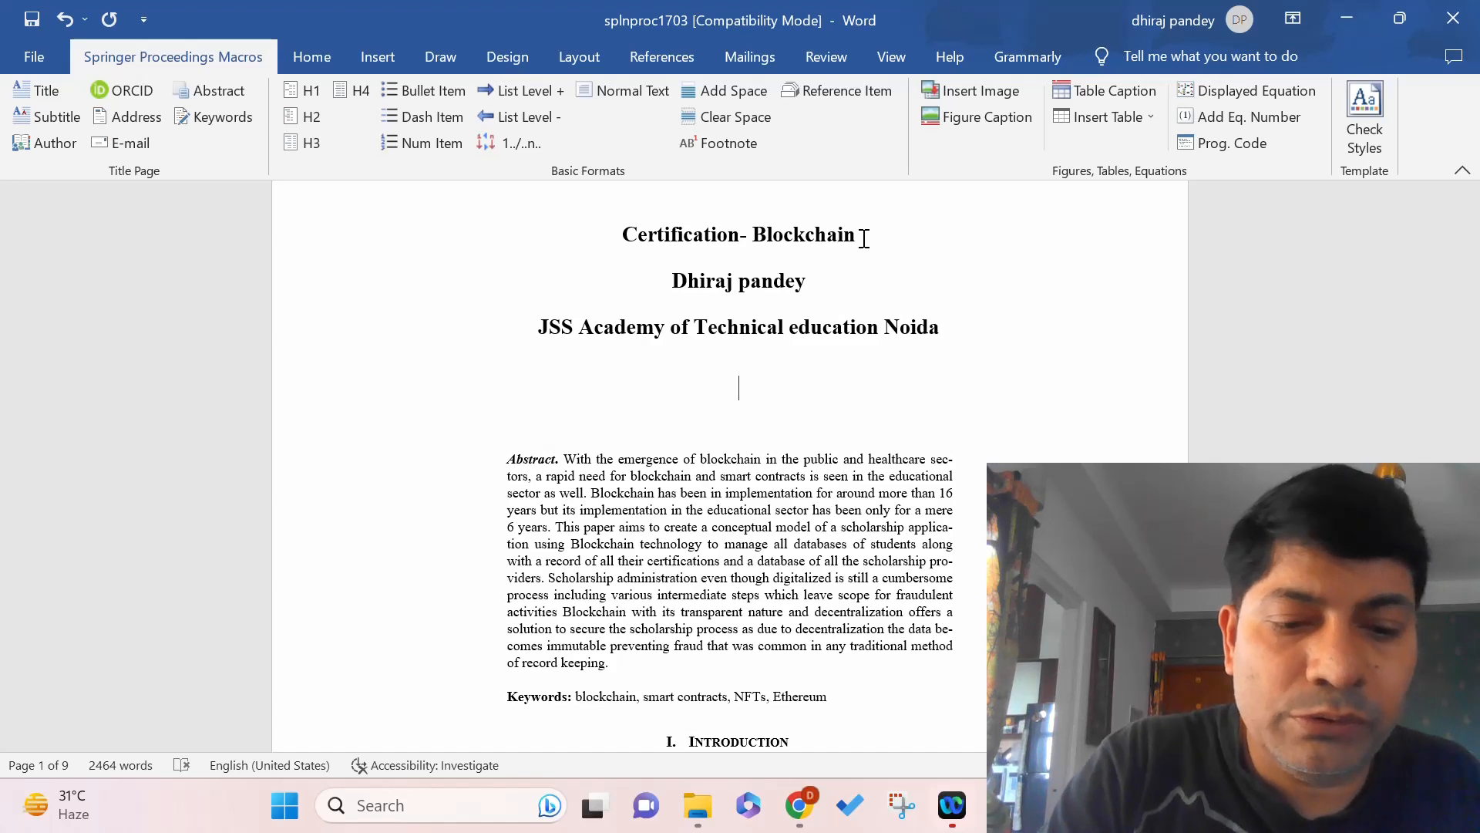
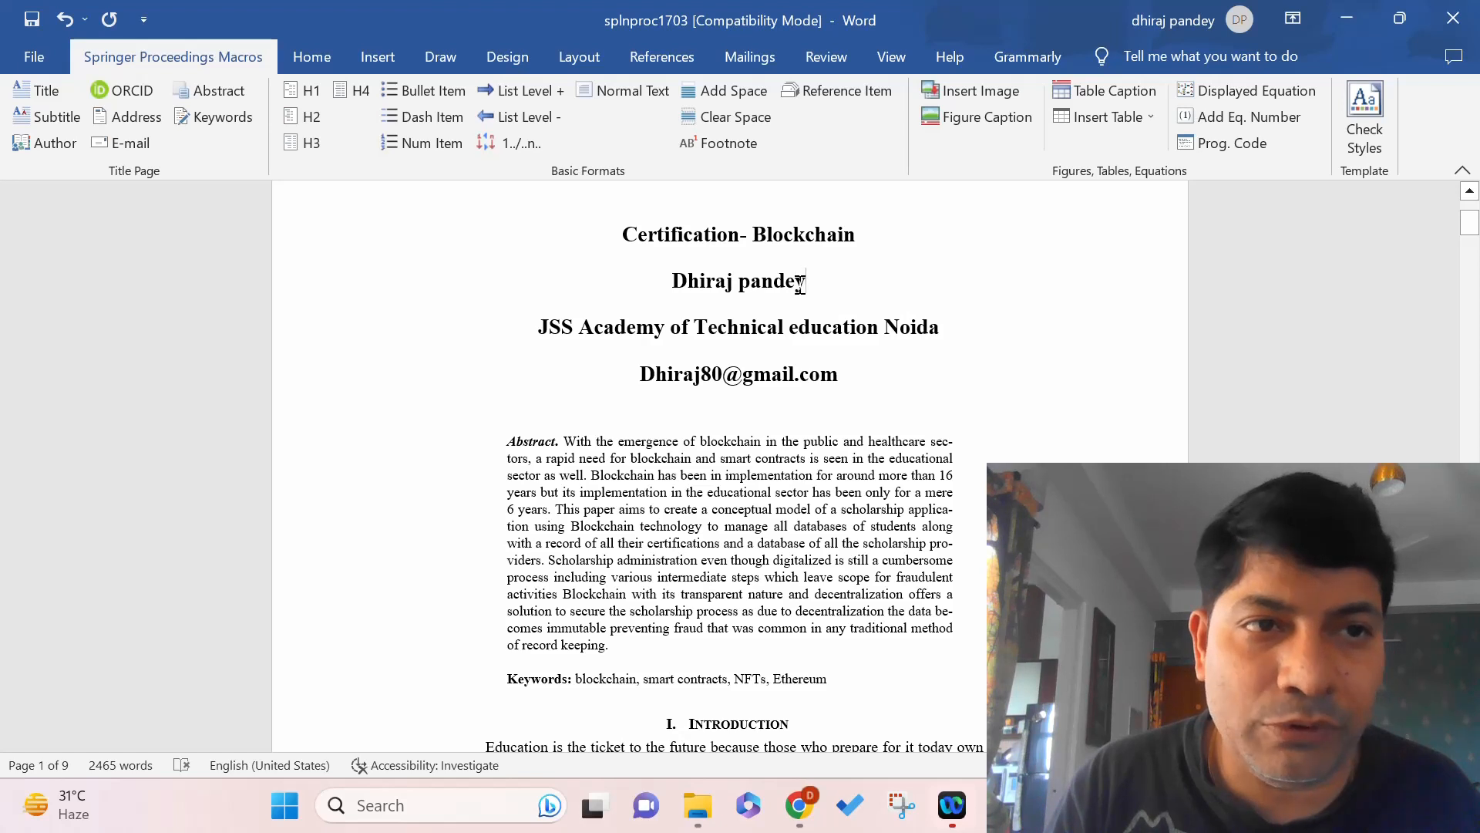
Apply the Author style to the author name and follow it with a superscript 1.
left_click_drag(800, 283, 671, 287)
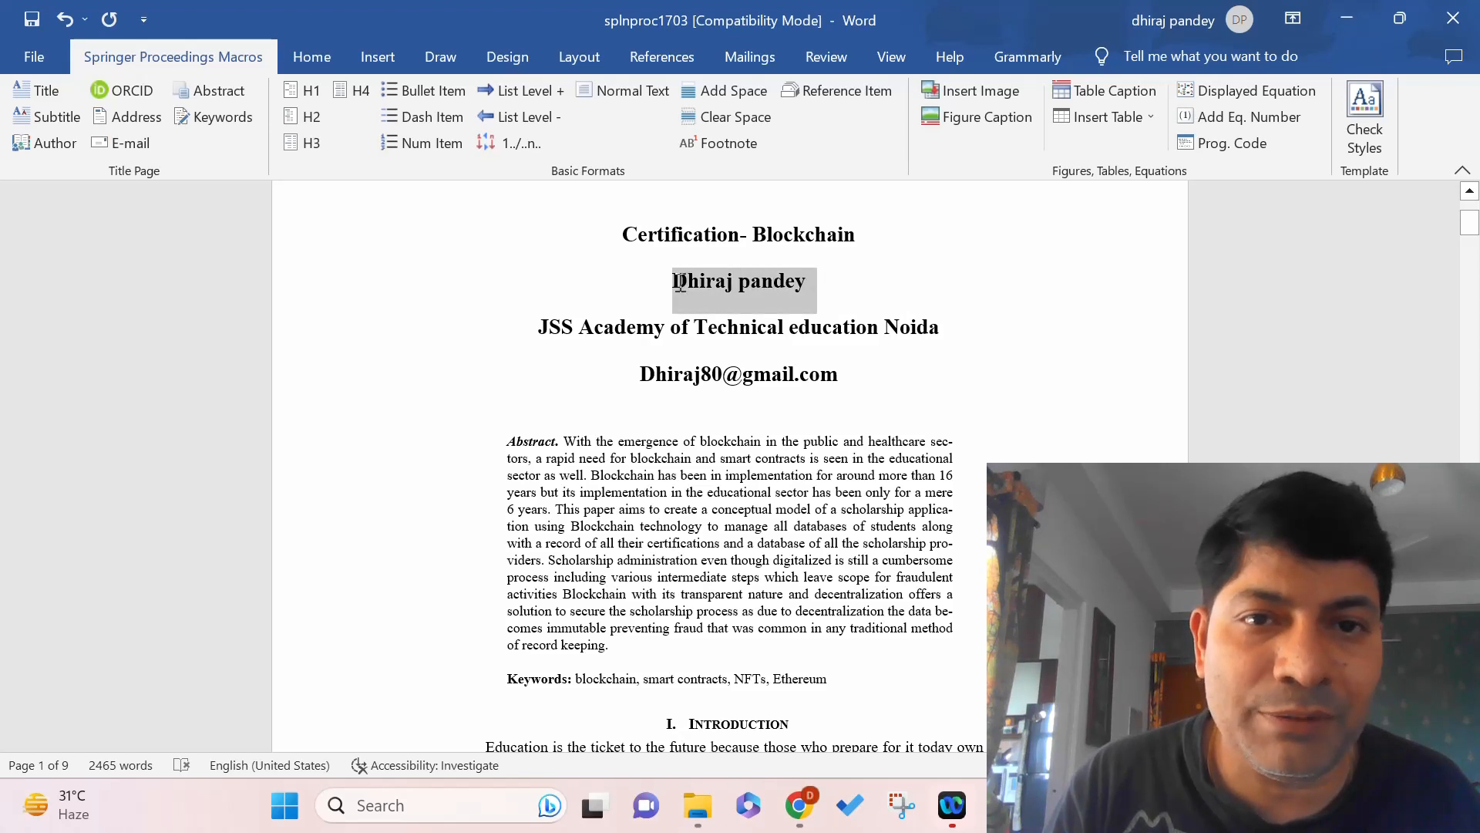
left_click(46, 142)
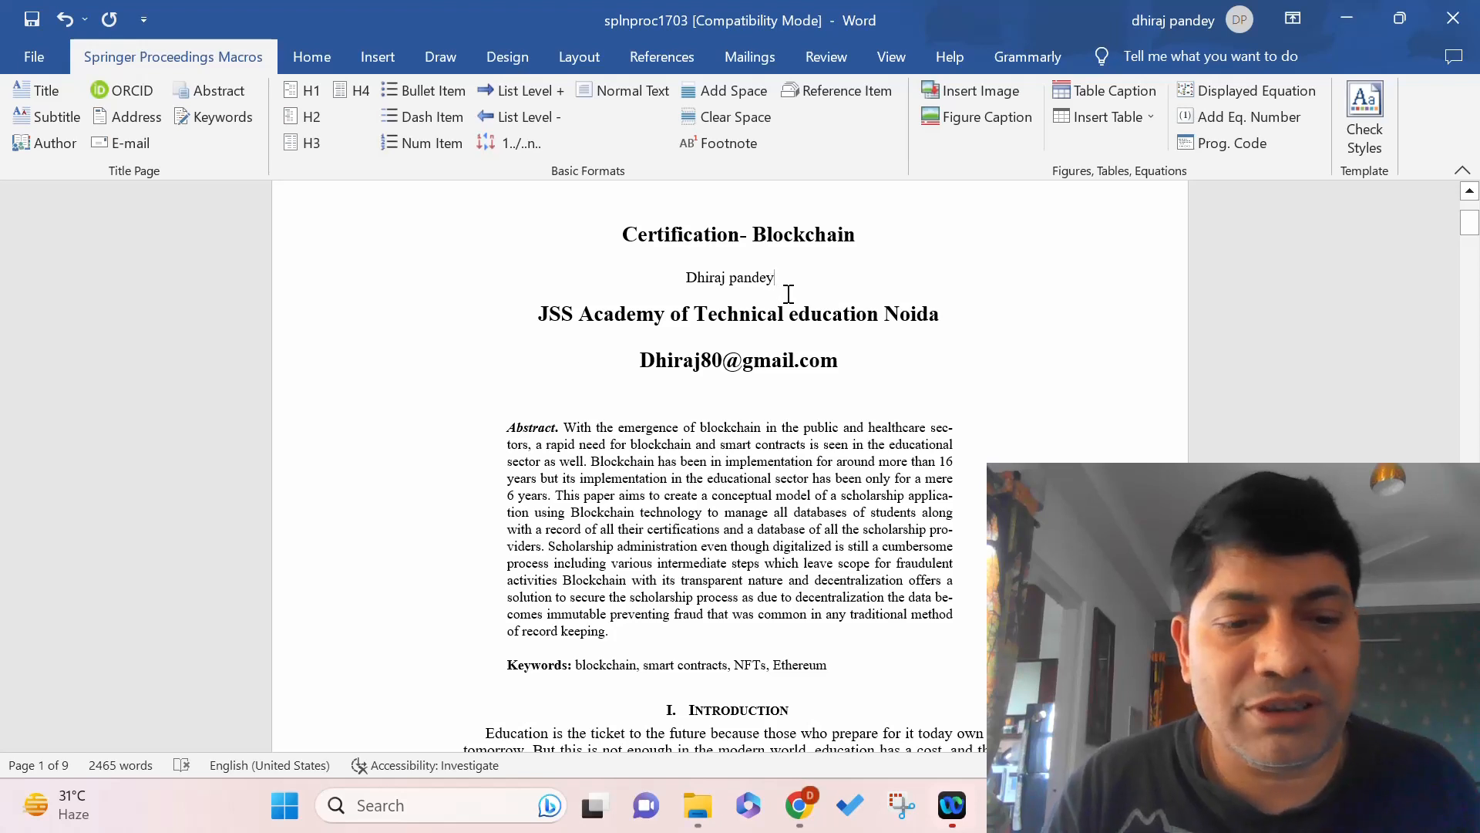
left_click(308, 54)
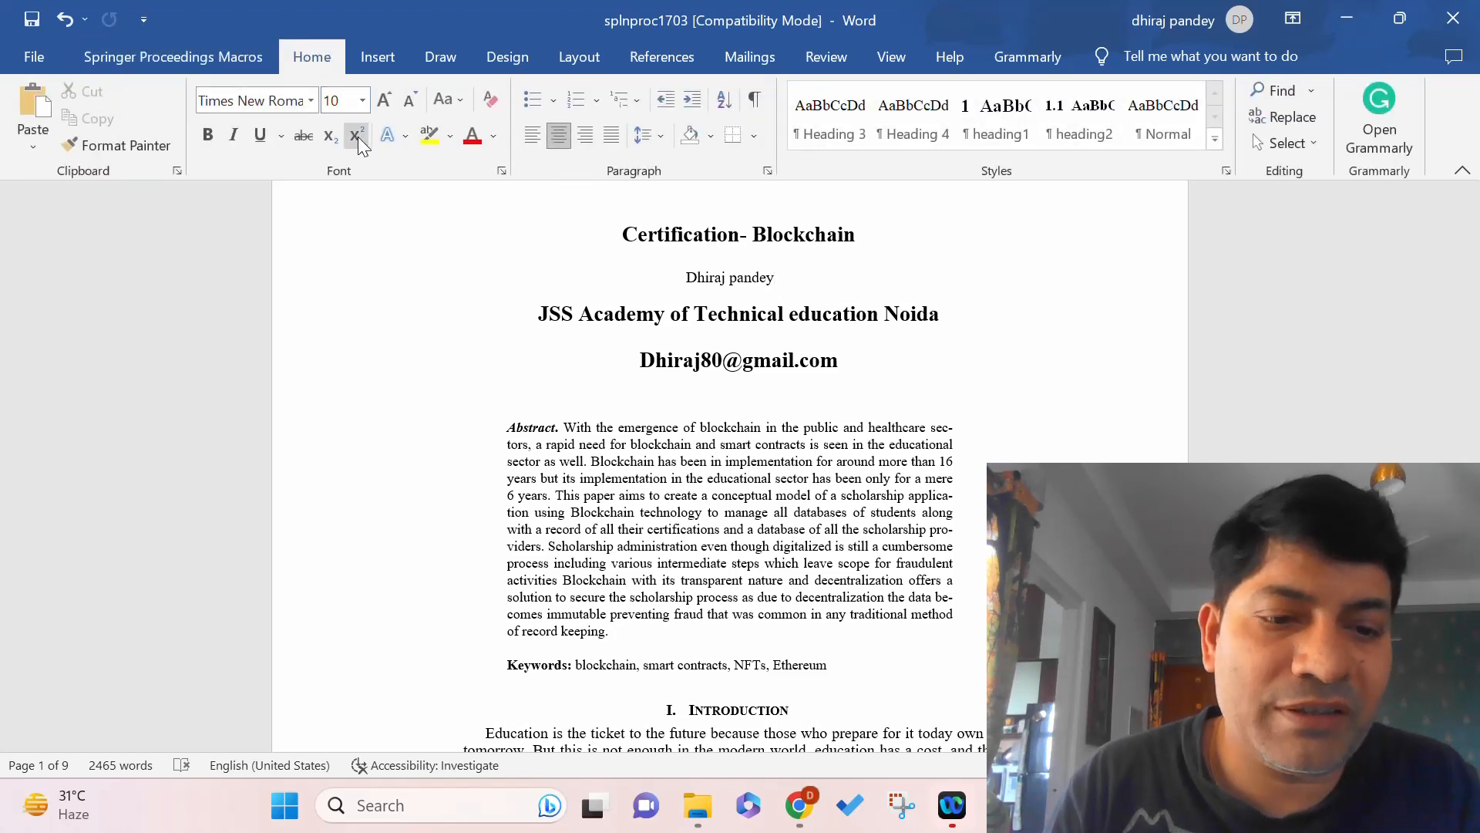
left_click(357, 139)
type("1")
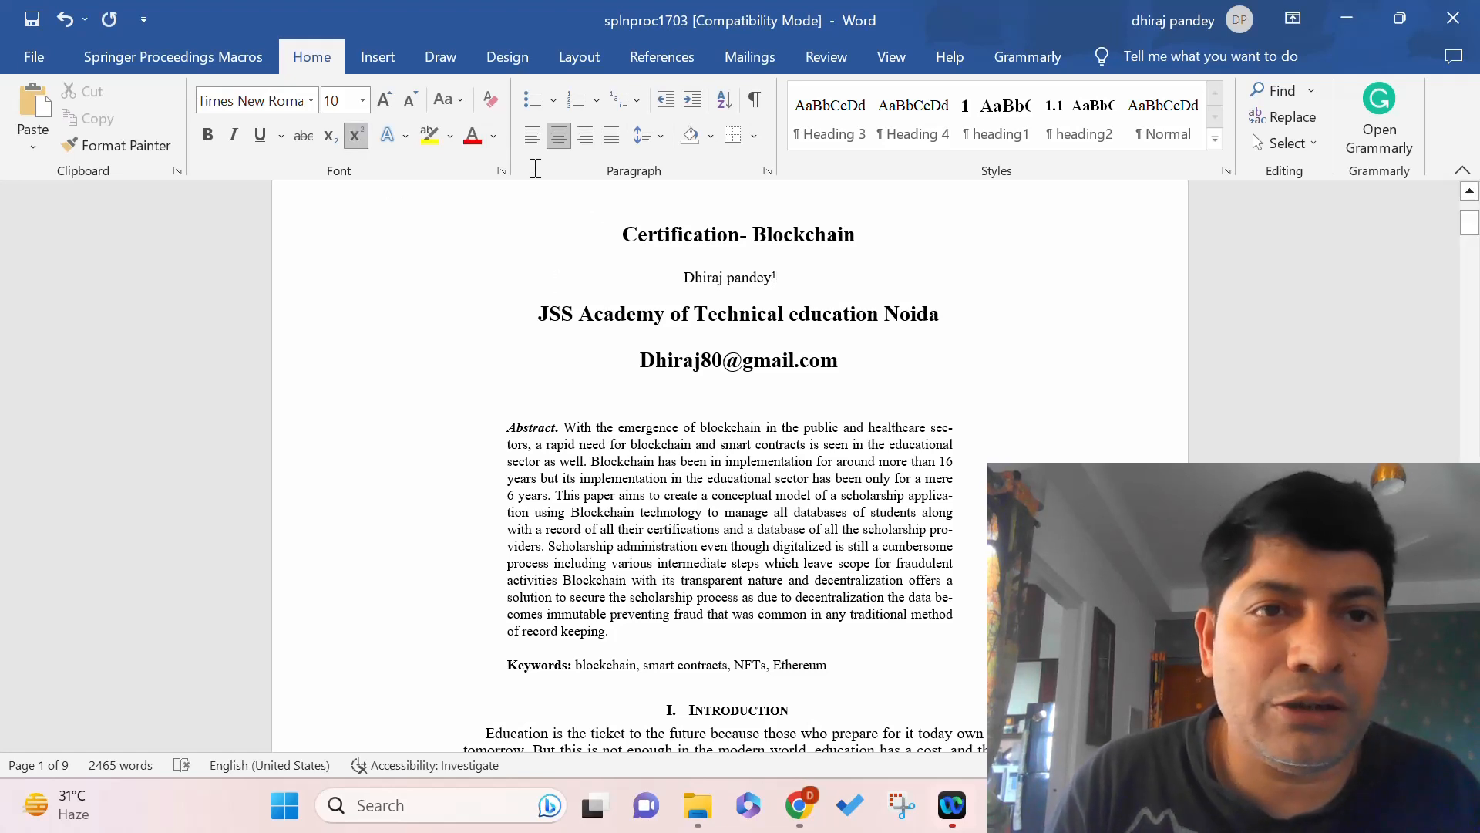
left_click(357, 137)
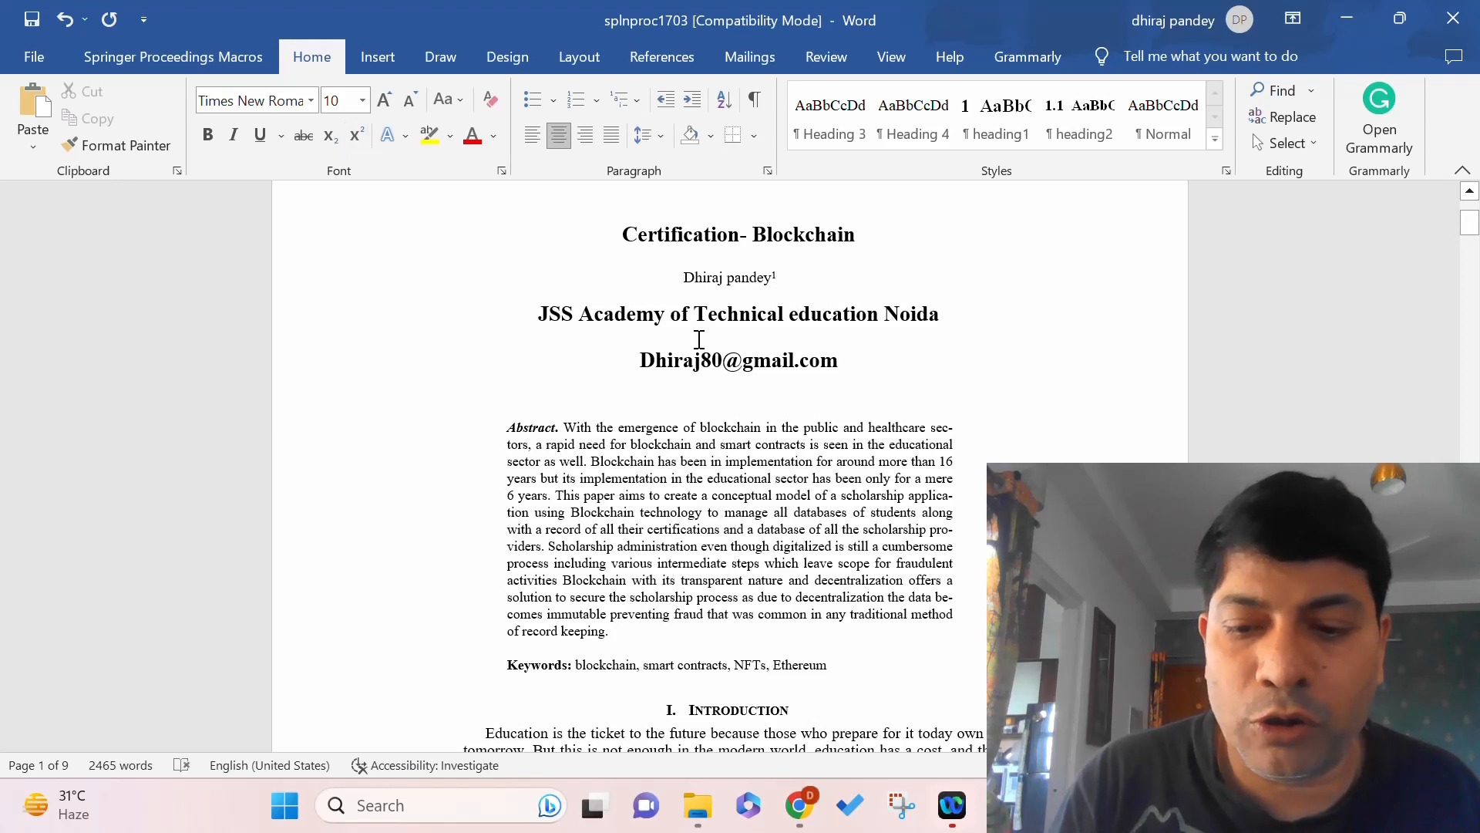
Add a second author's name after a comma, marked with a superscript 2.
type(",")
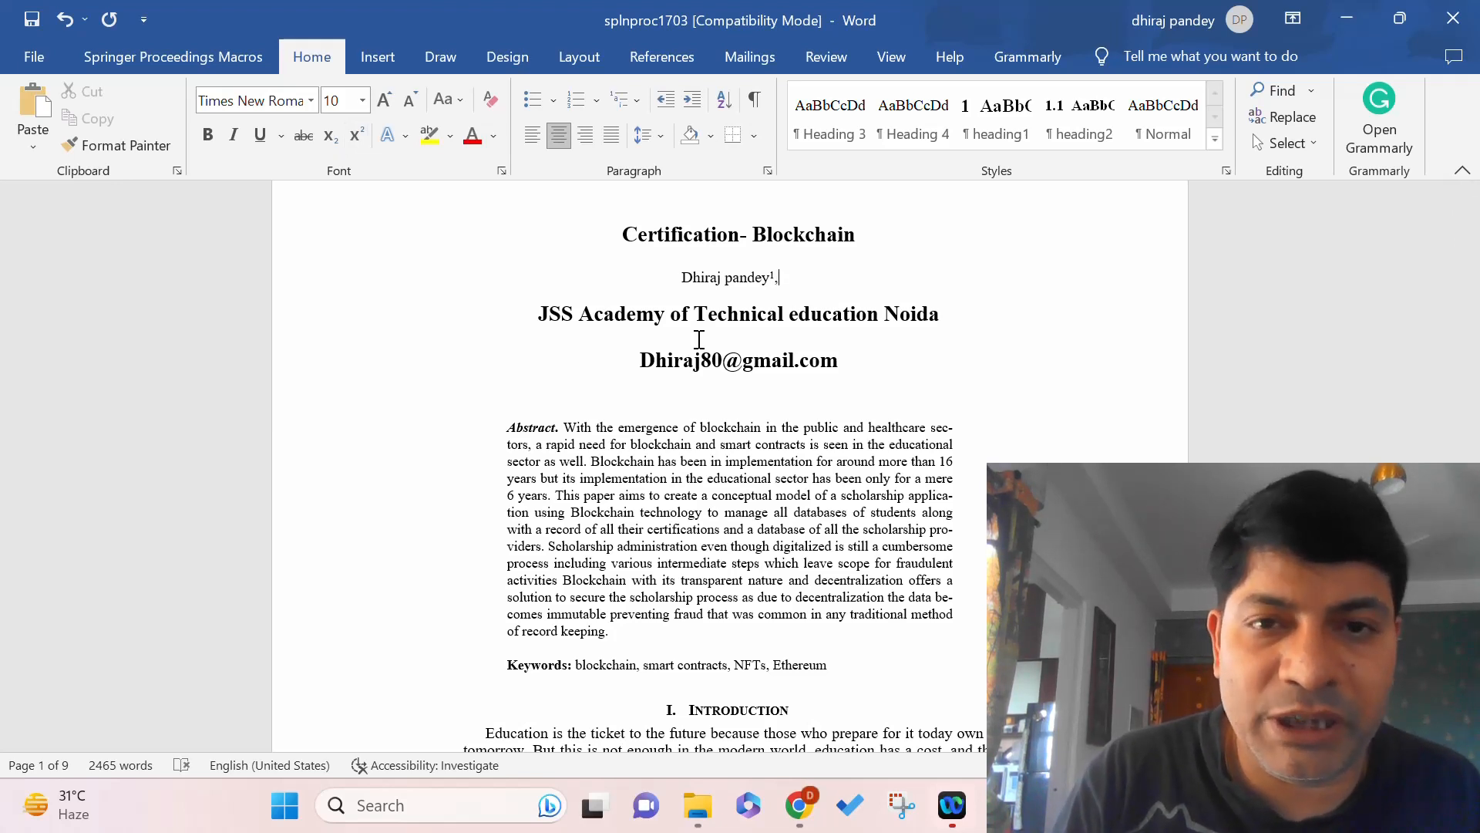
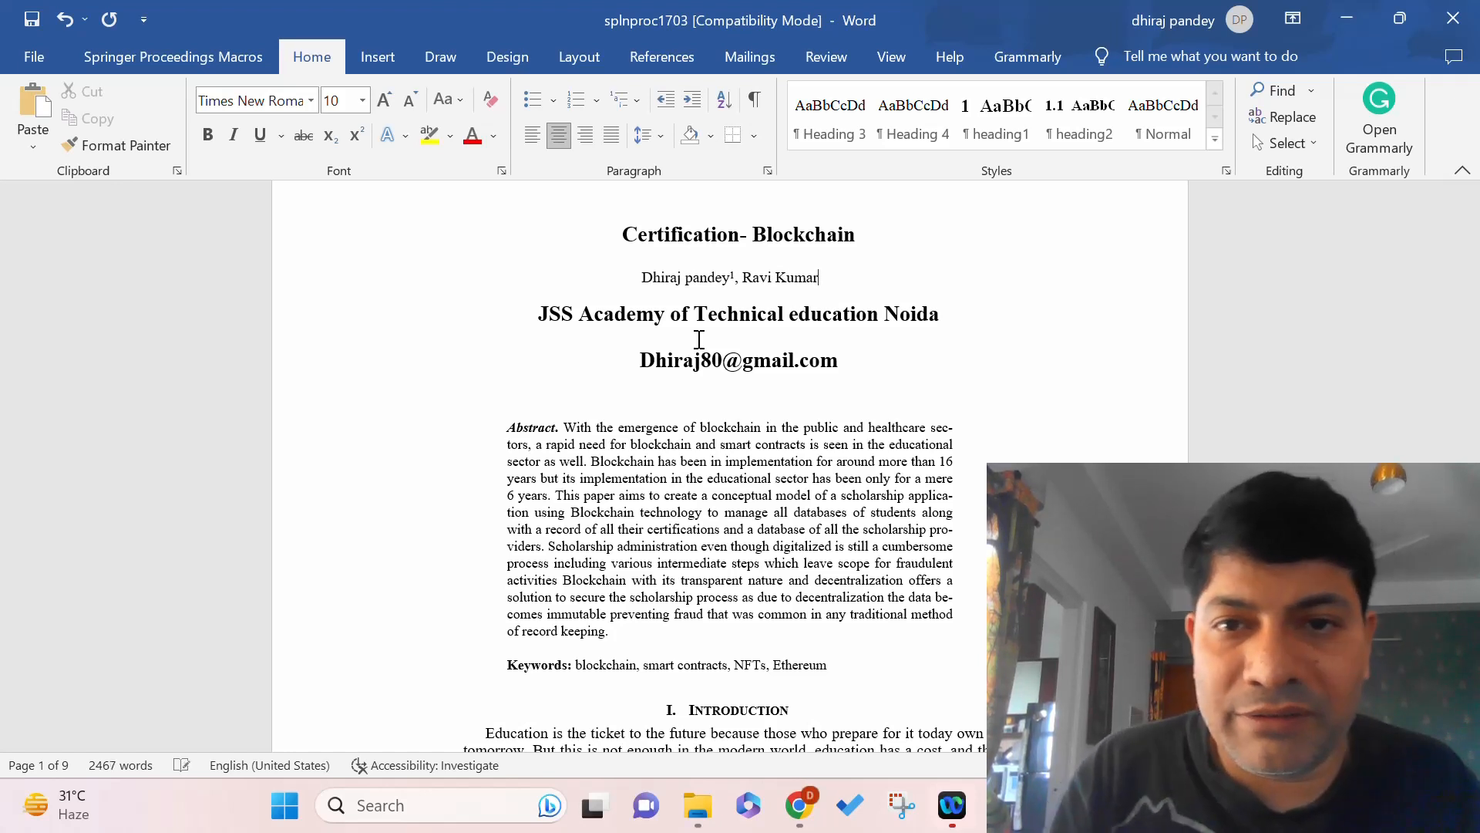
left_click(357, 139)
type("2")
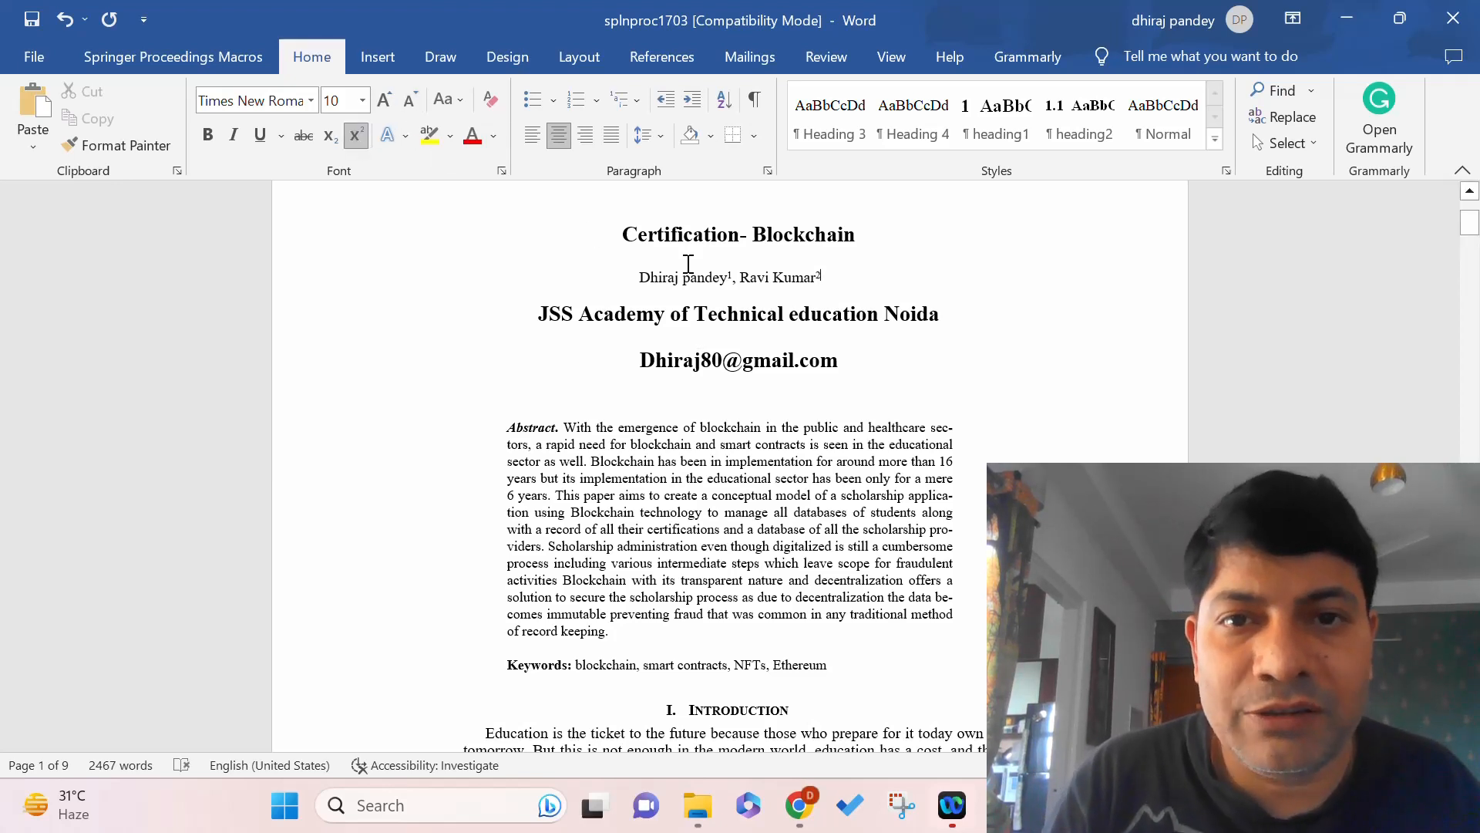
Prefix the JSS Academy affiliation line with '1,2'.
left_click(536, 316)
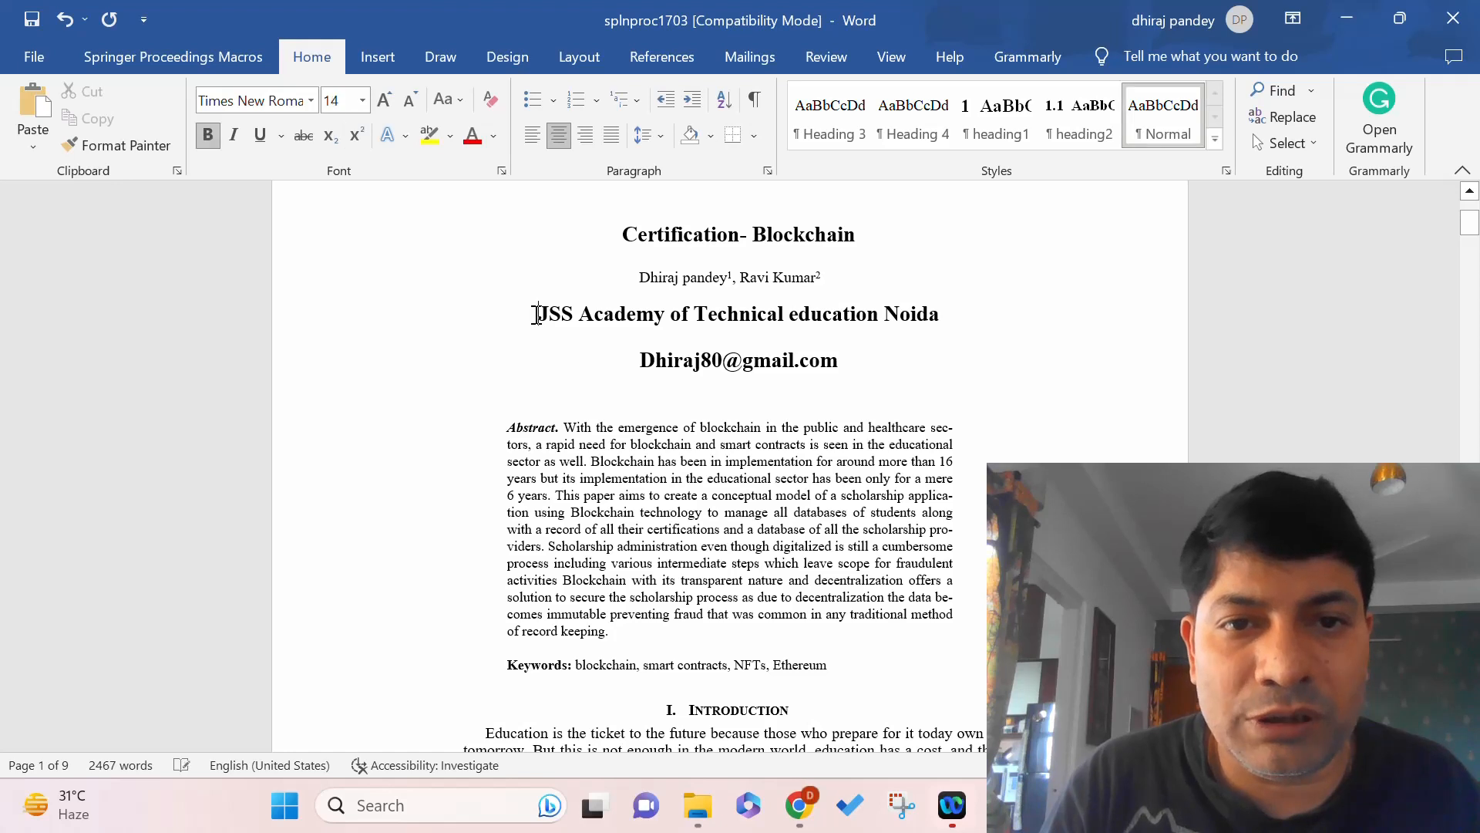
type("1,2")
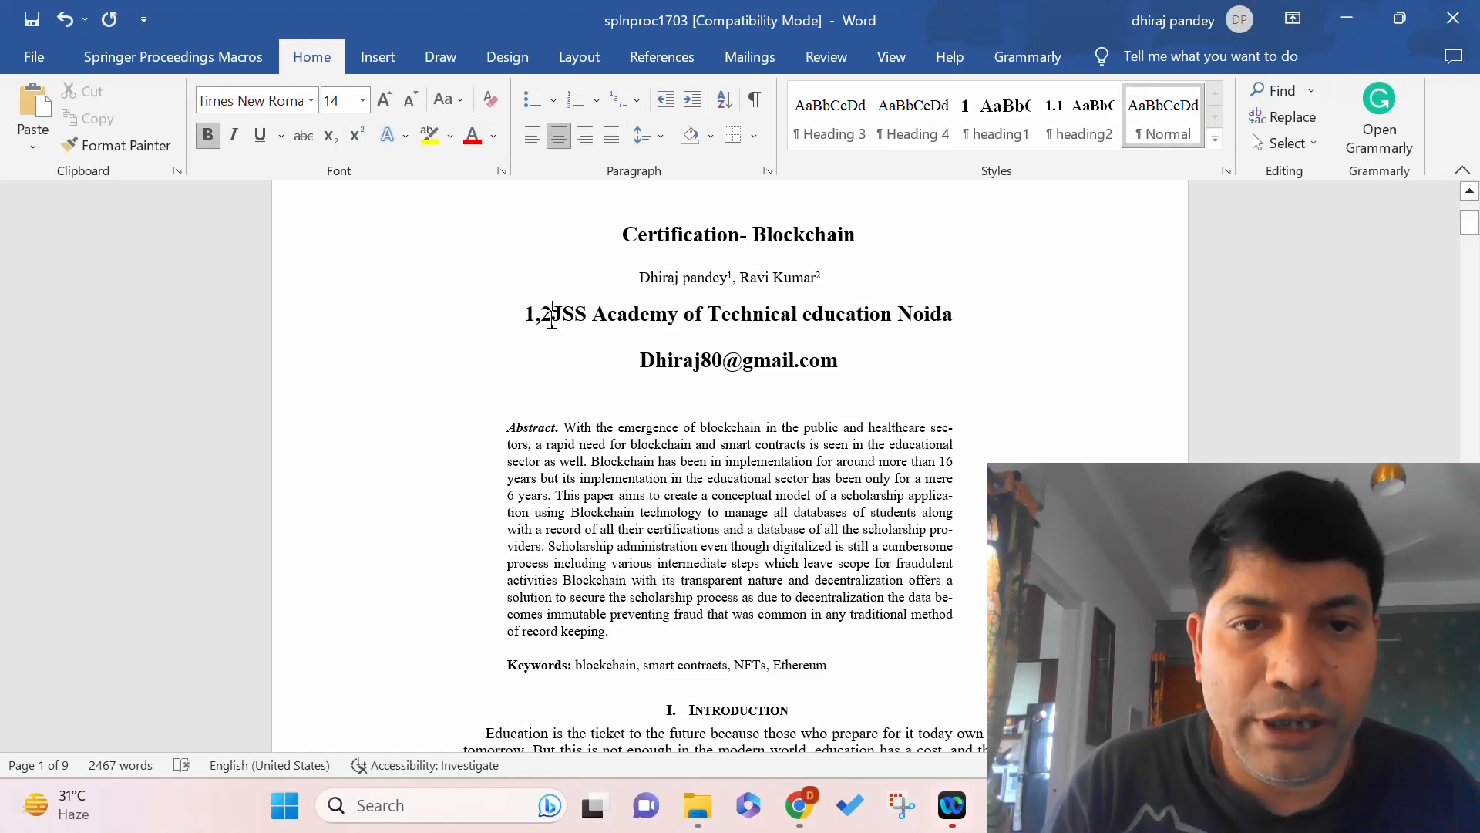
double_click(555, 315)
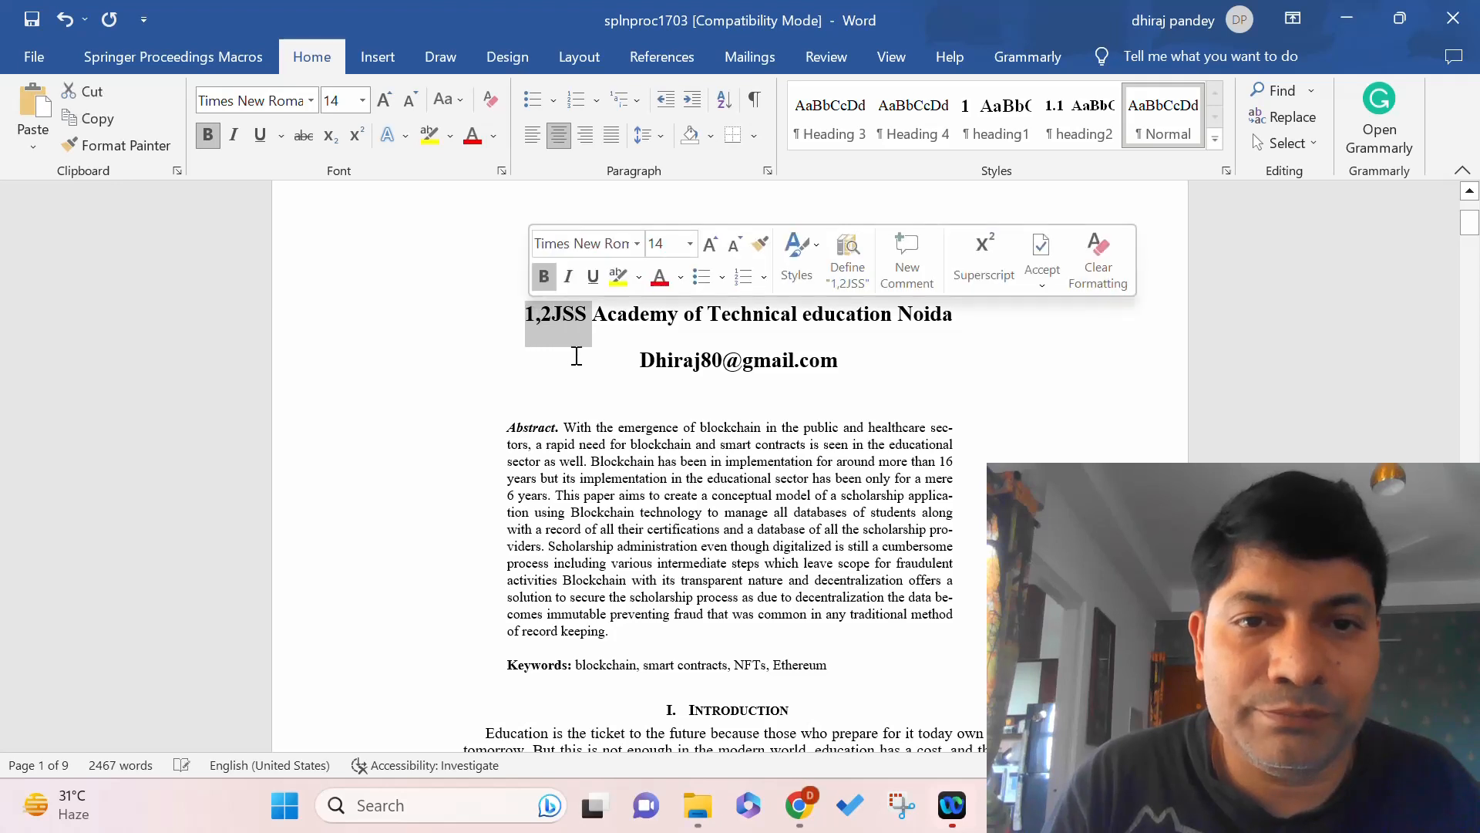
left_click(576, 356)
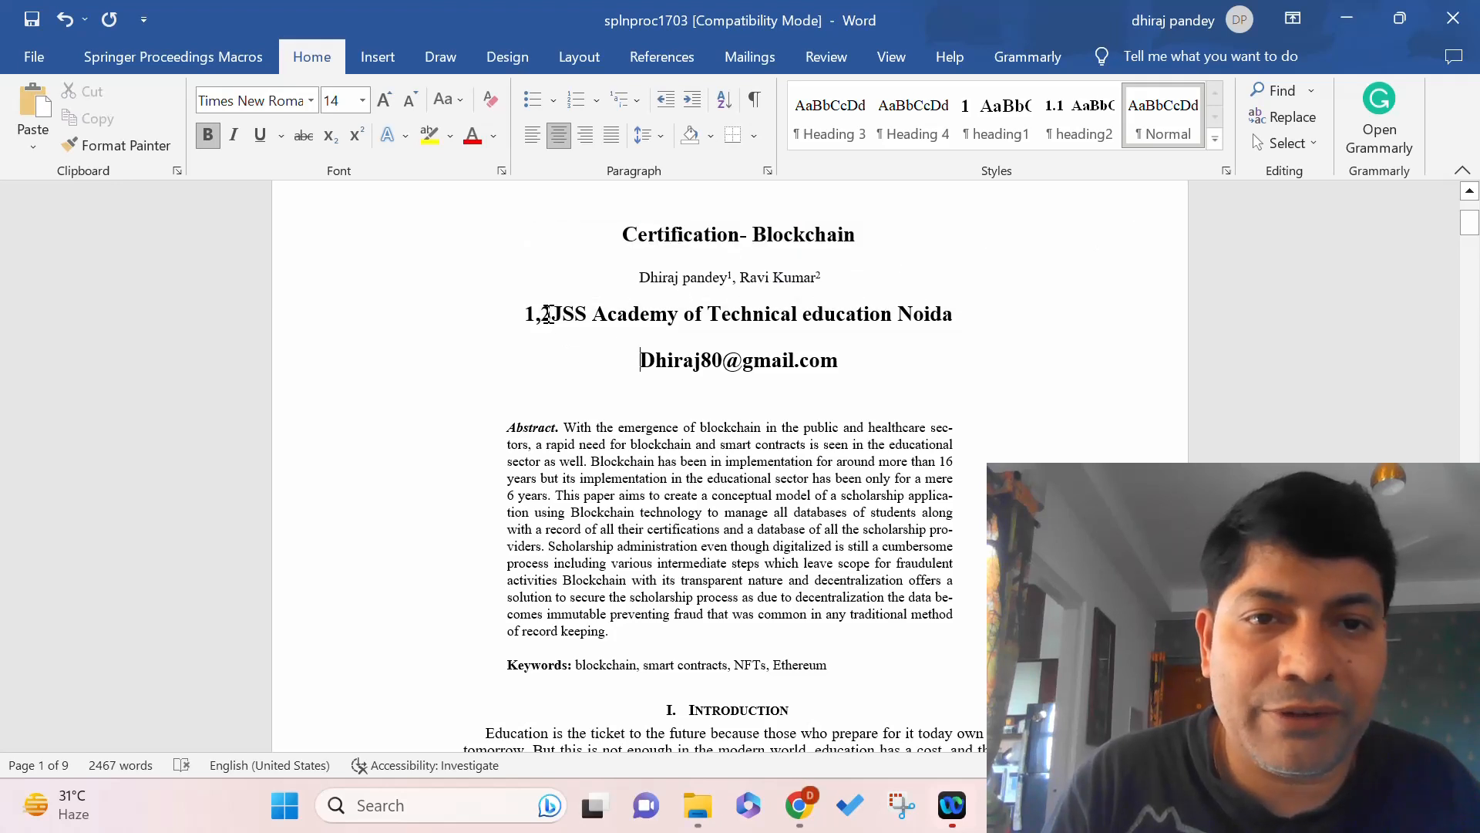
double_click(548, 314)
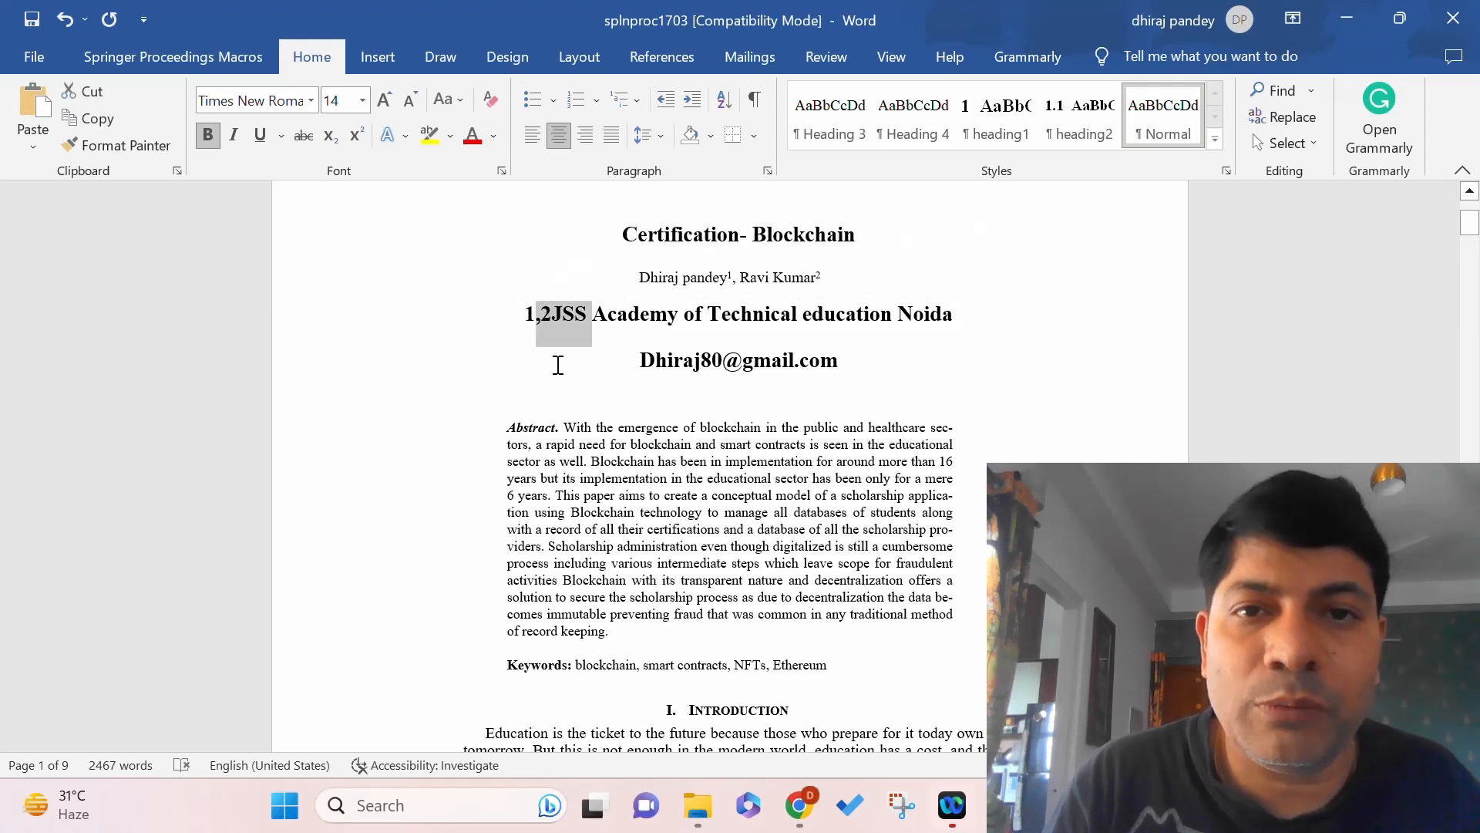
left_click(558, 365)
left_click(734, 273)
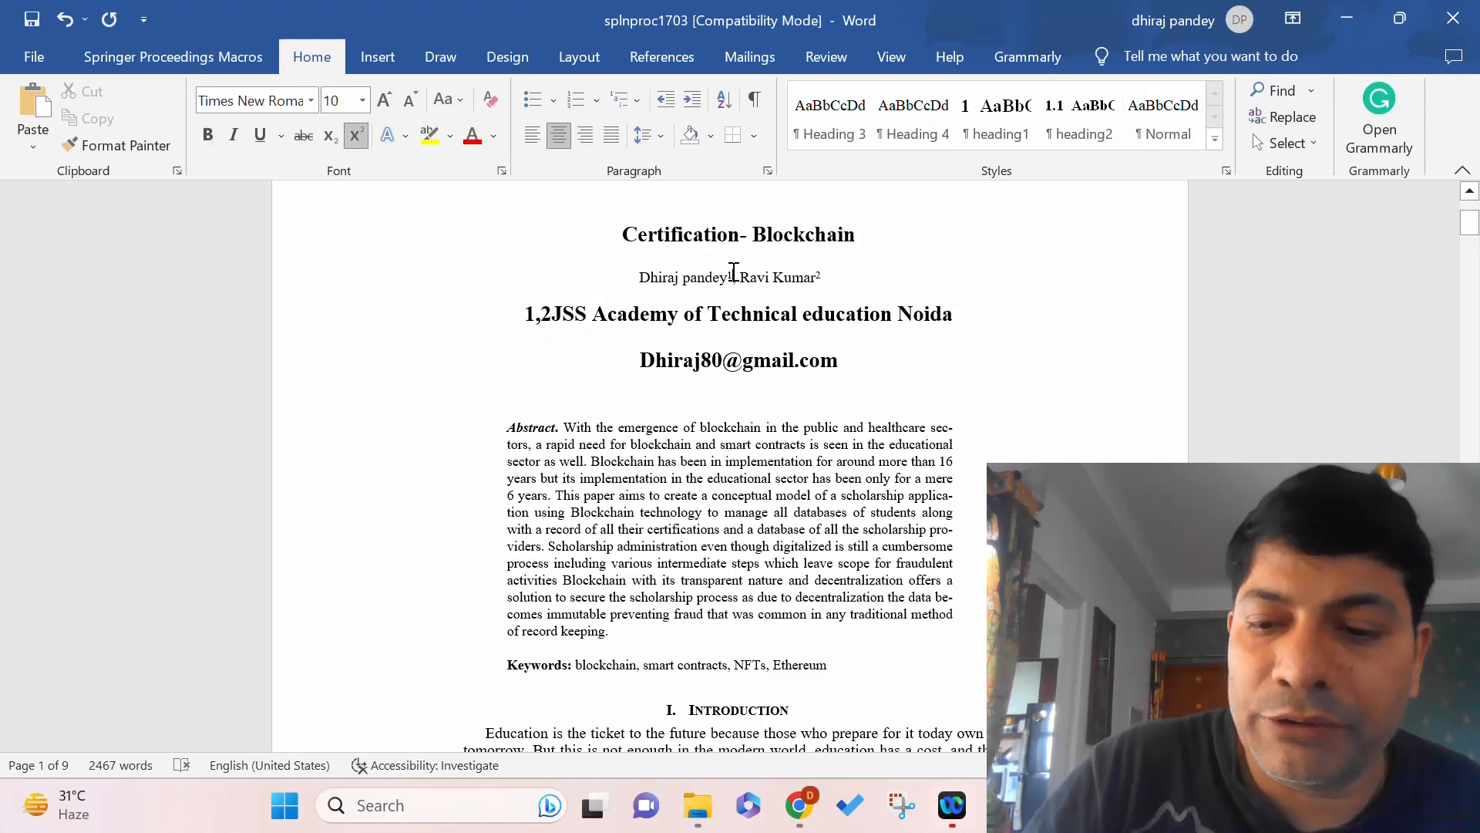
Add bracketed ORCID-style identifiers in superscript after each author's number.
type(",")
type("2")
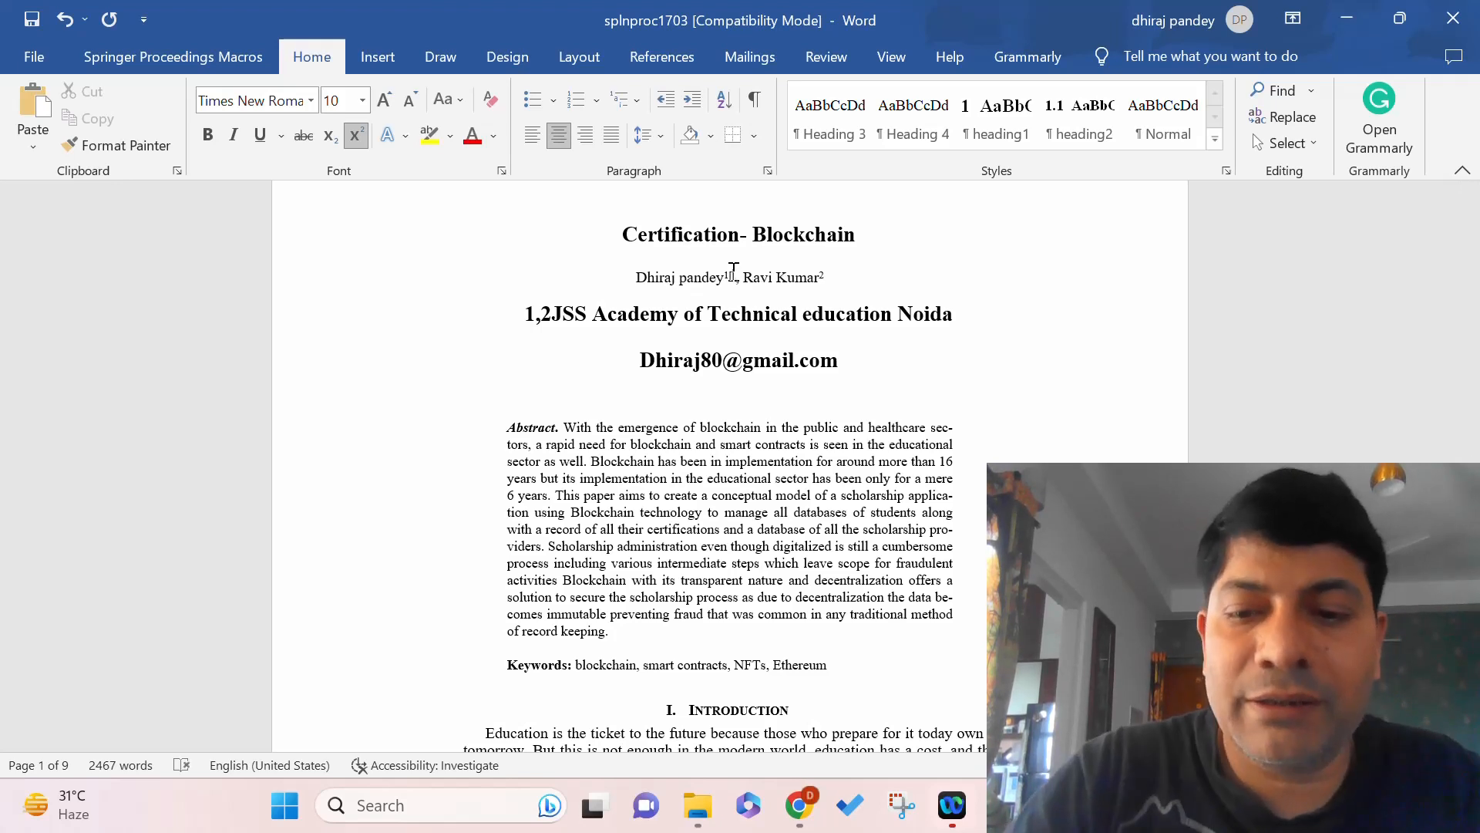
type("0000-")
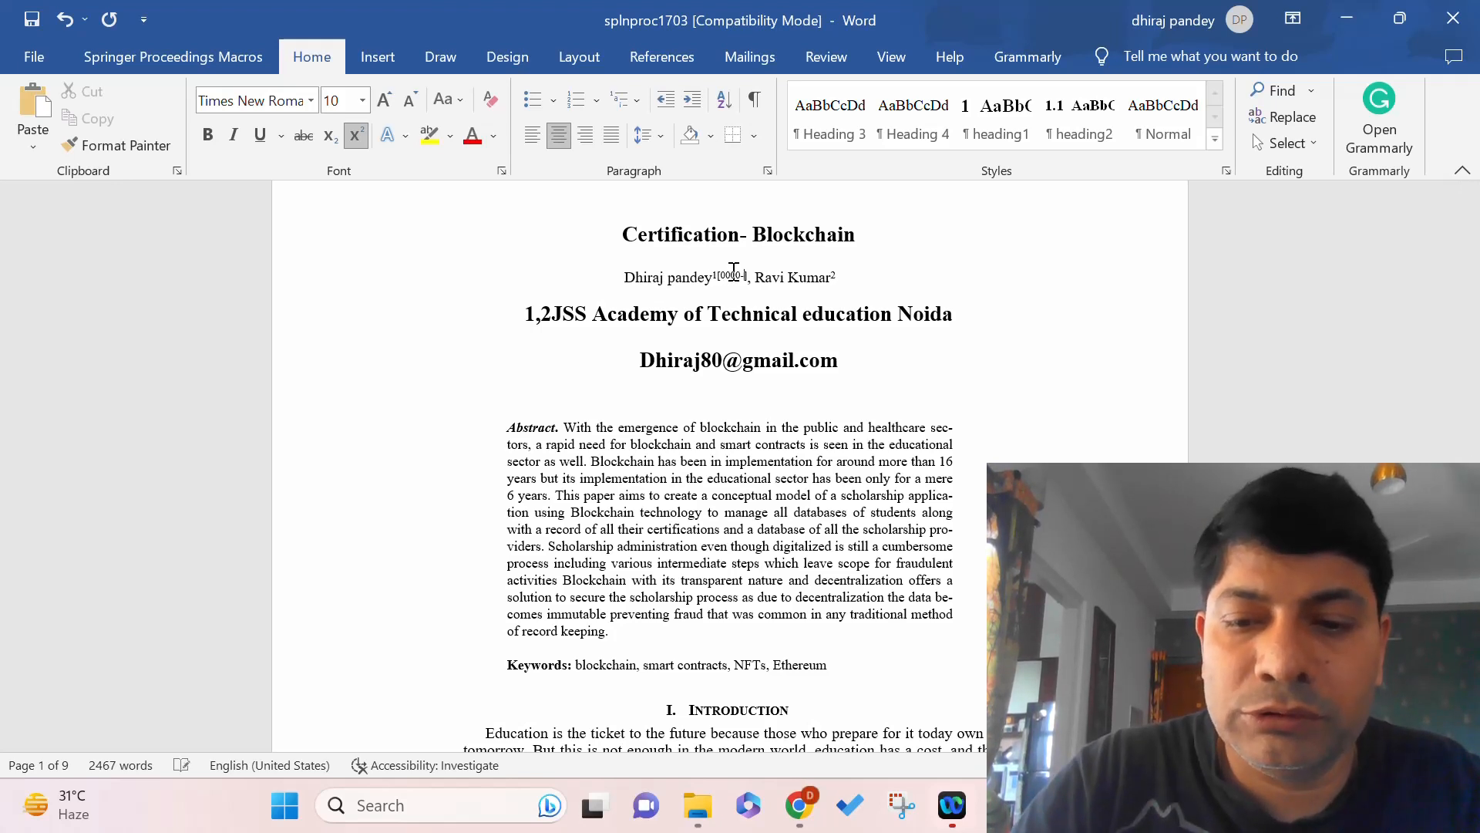
type("2987")
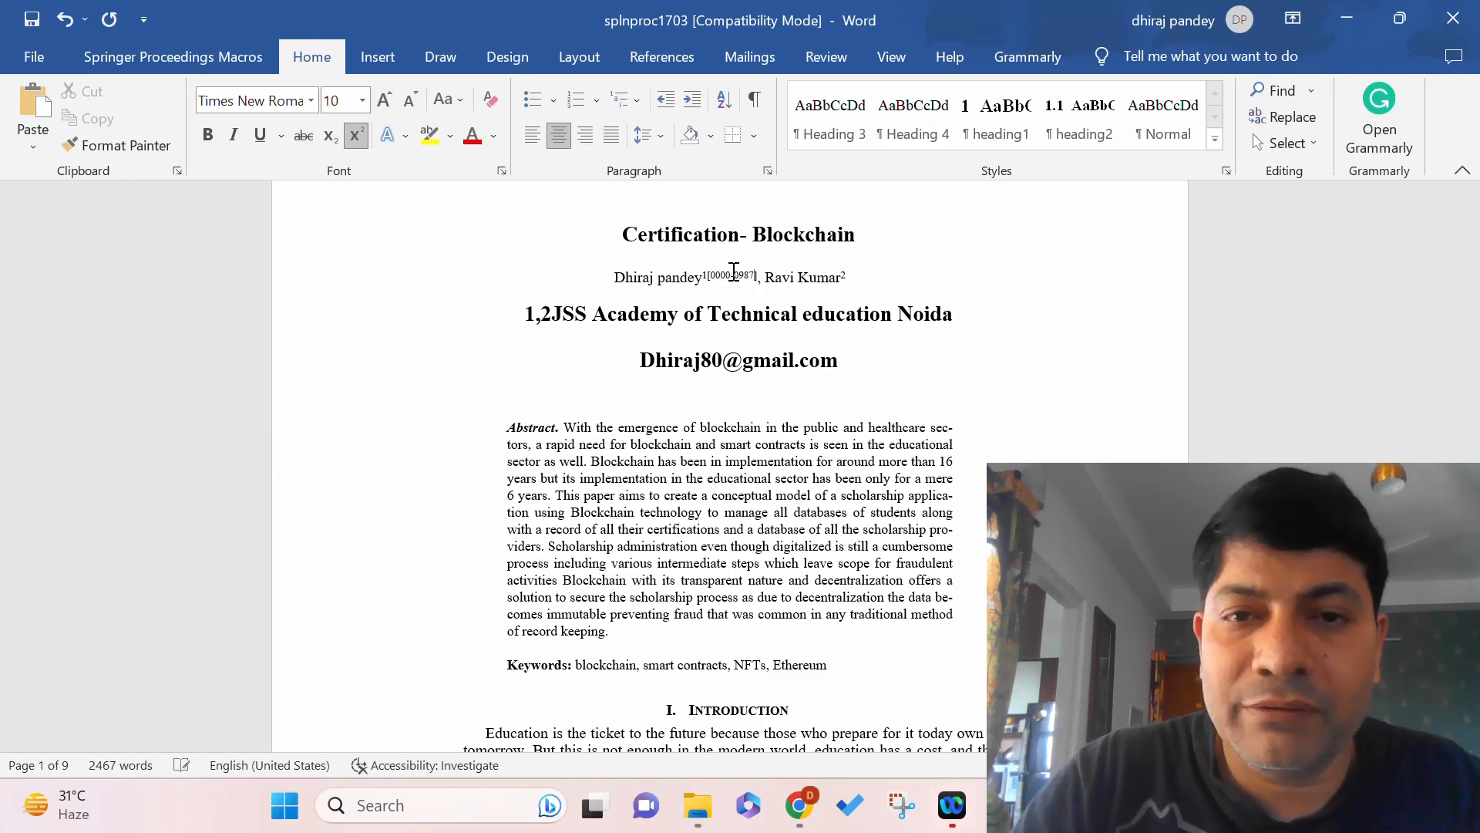
type("-")
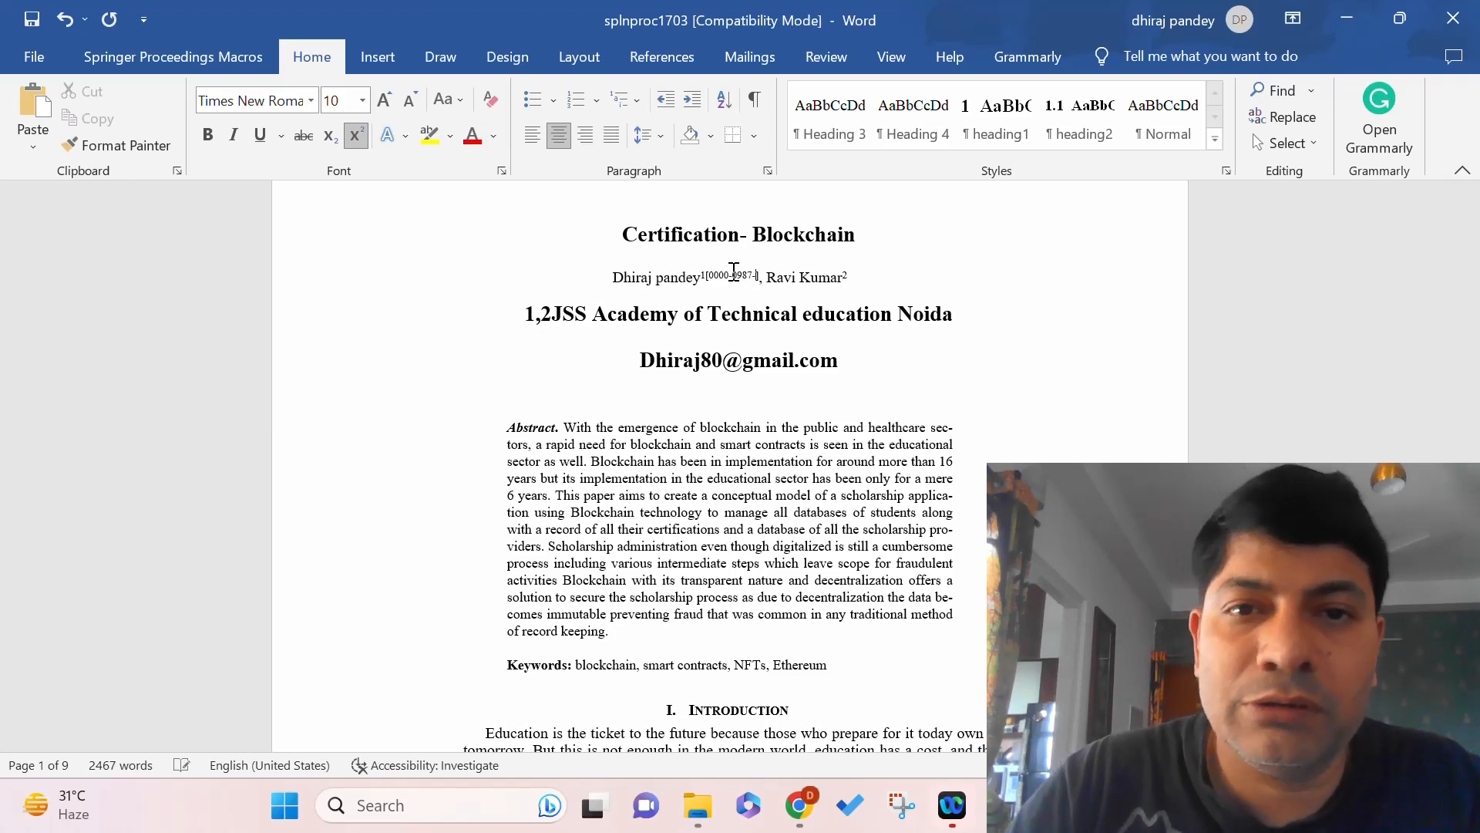
type("0")
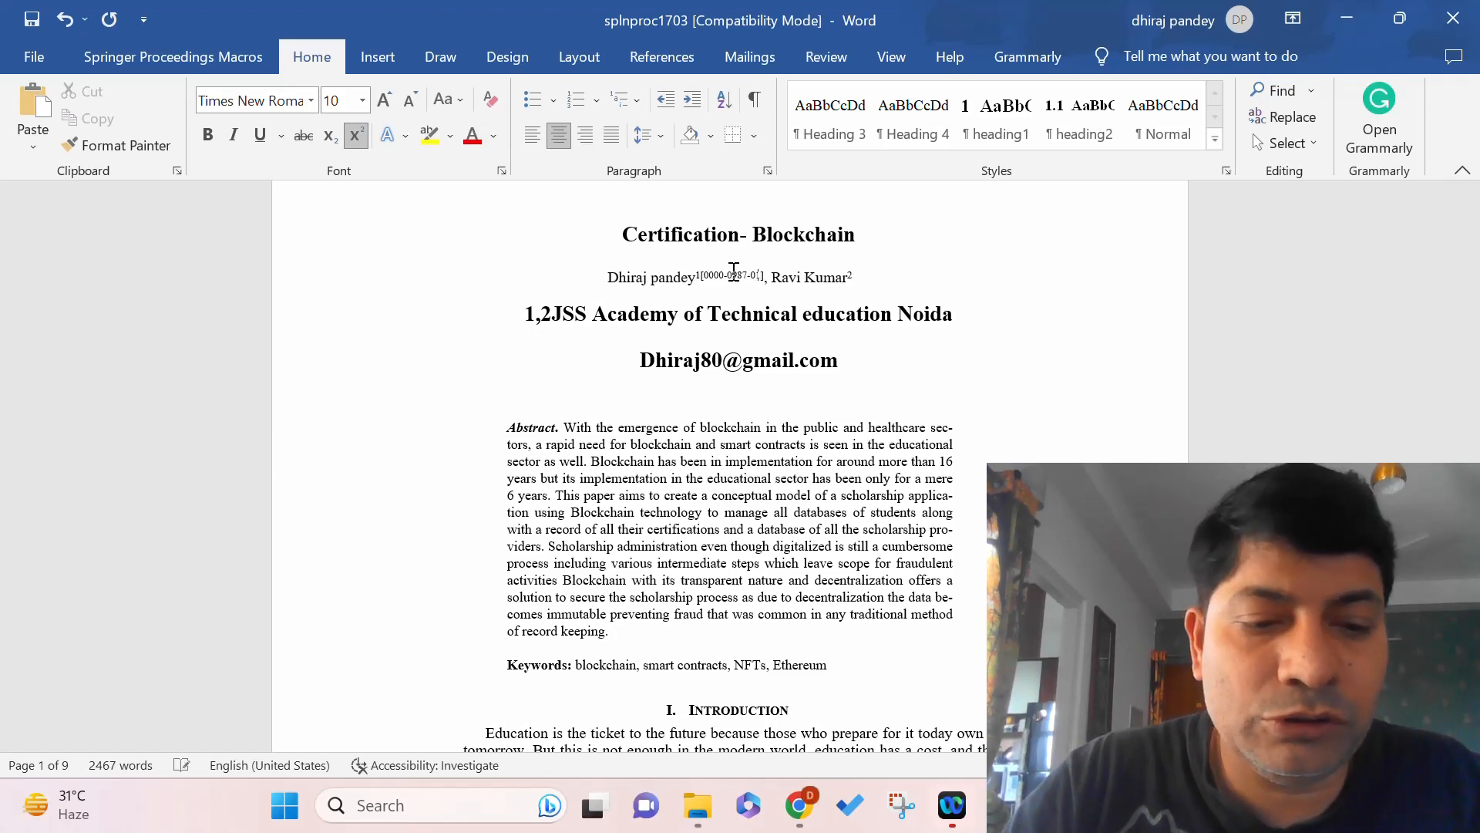
type("120")
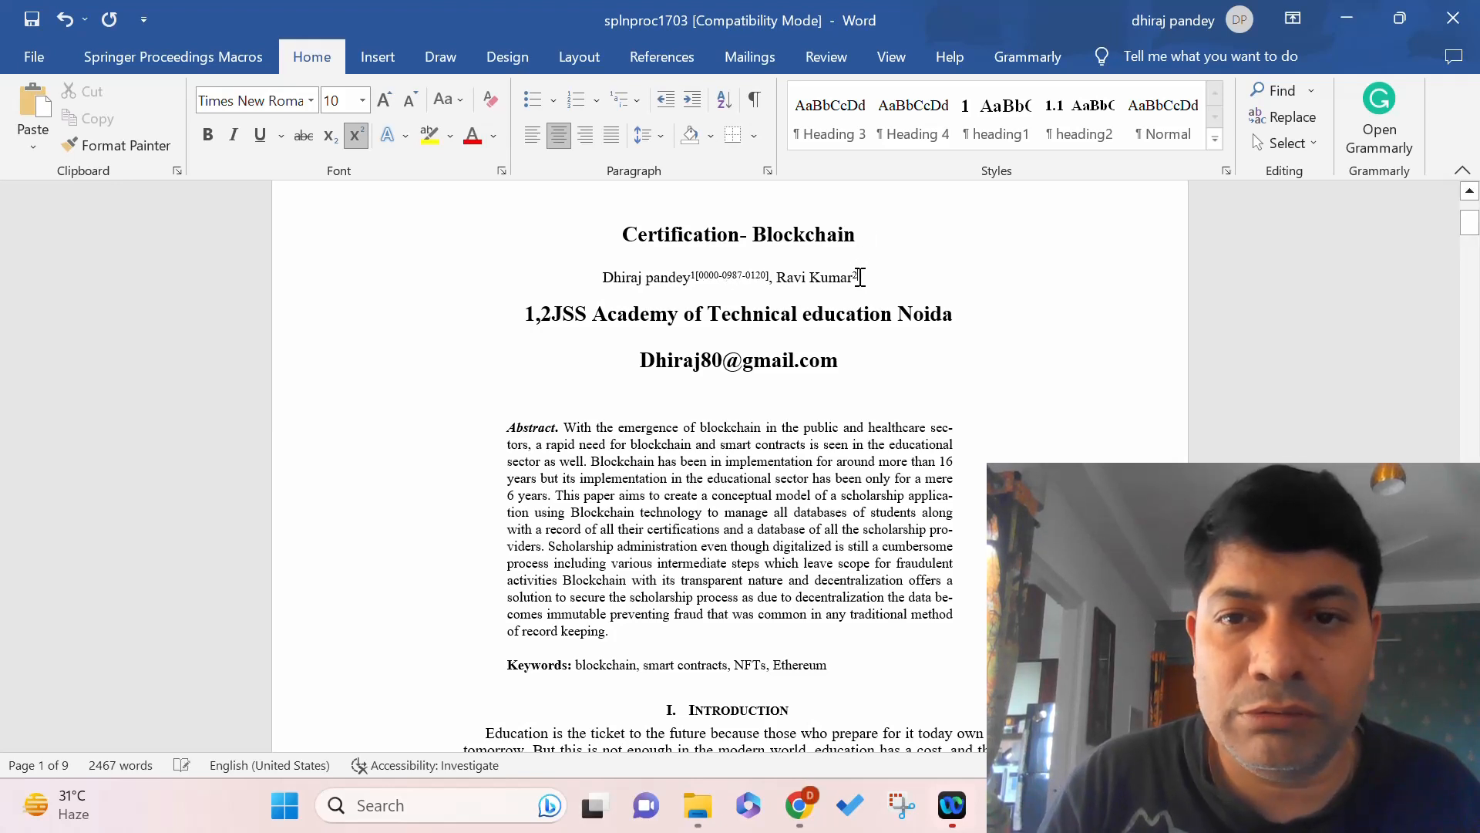
left_click(861, 278)
type("[000")
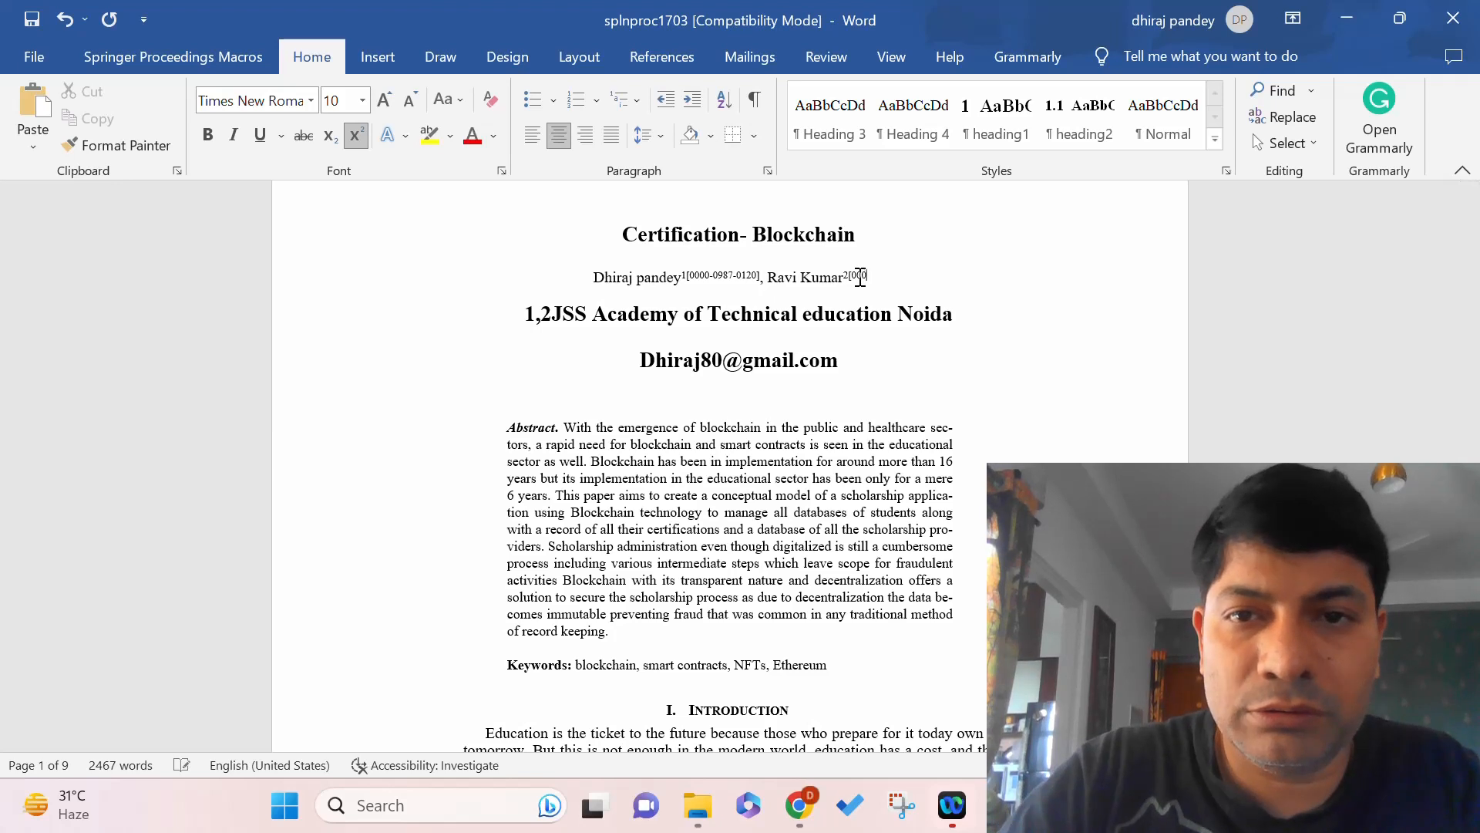
type("0-908")
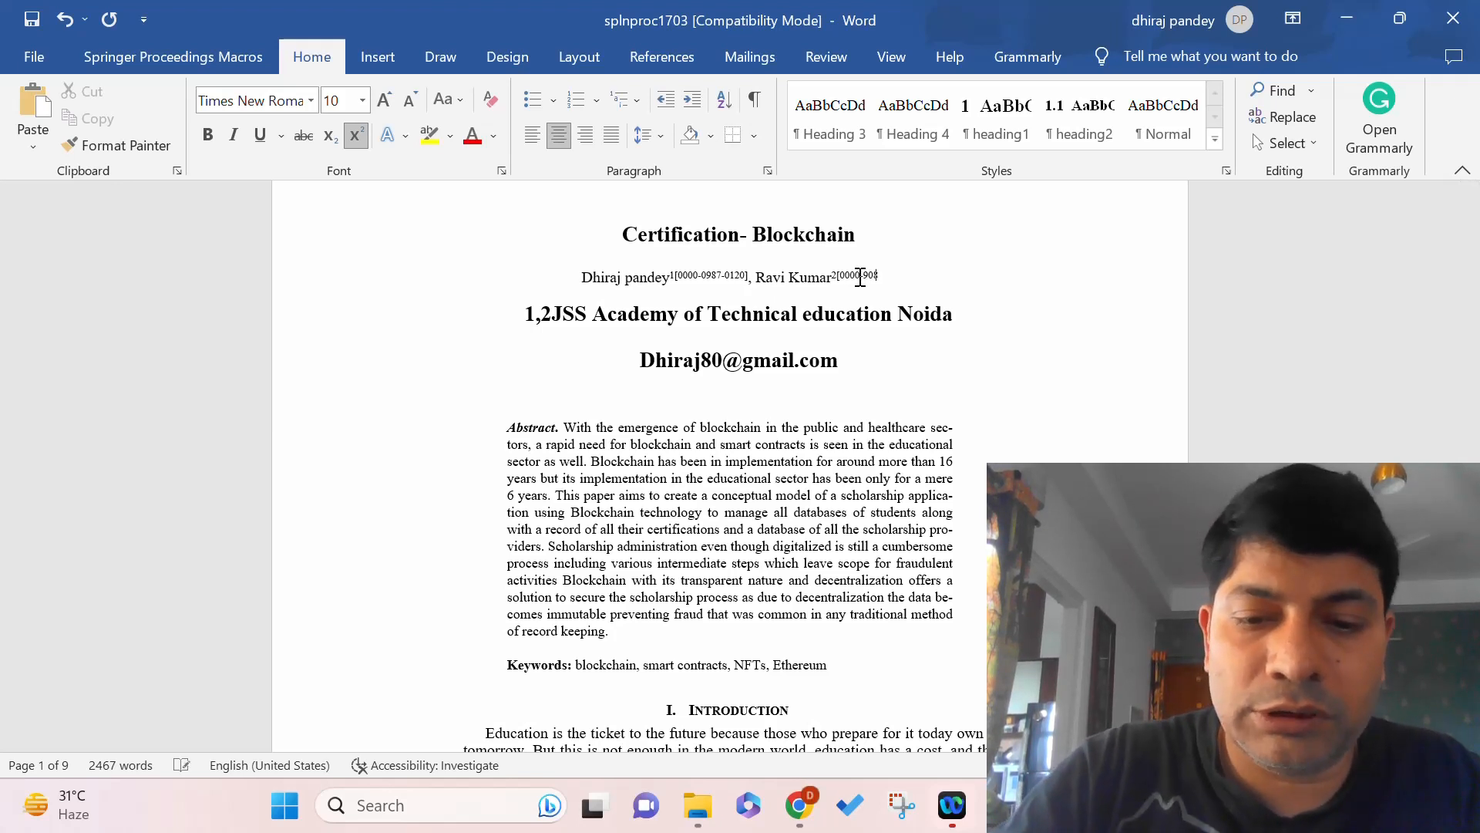
type("7-000")
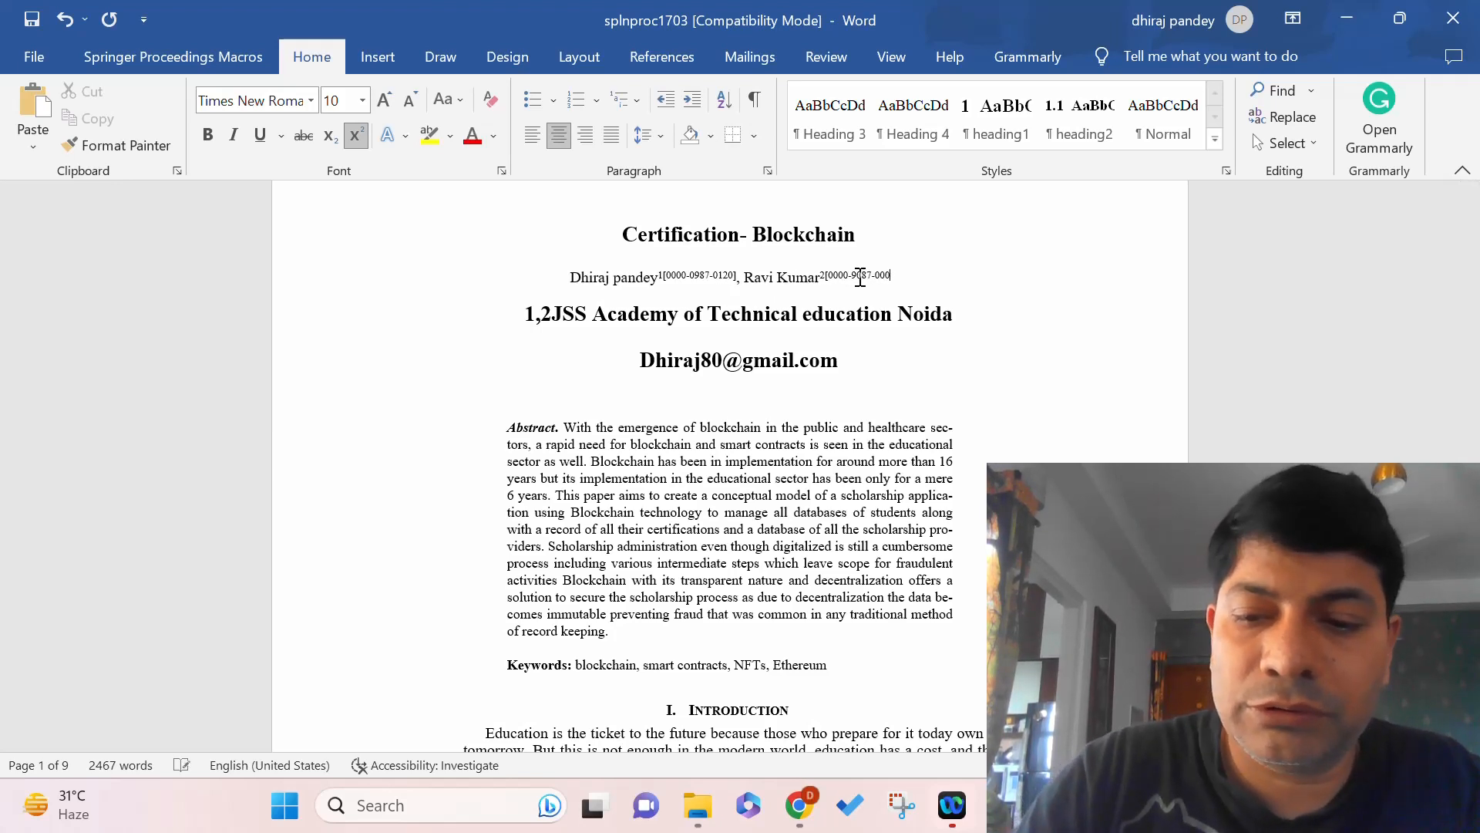
type("]")
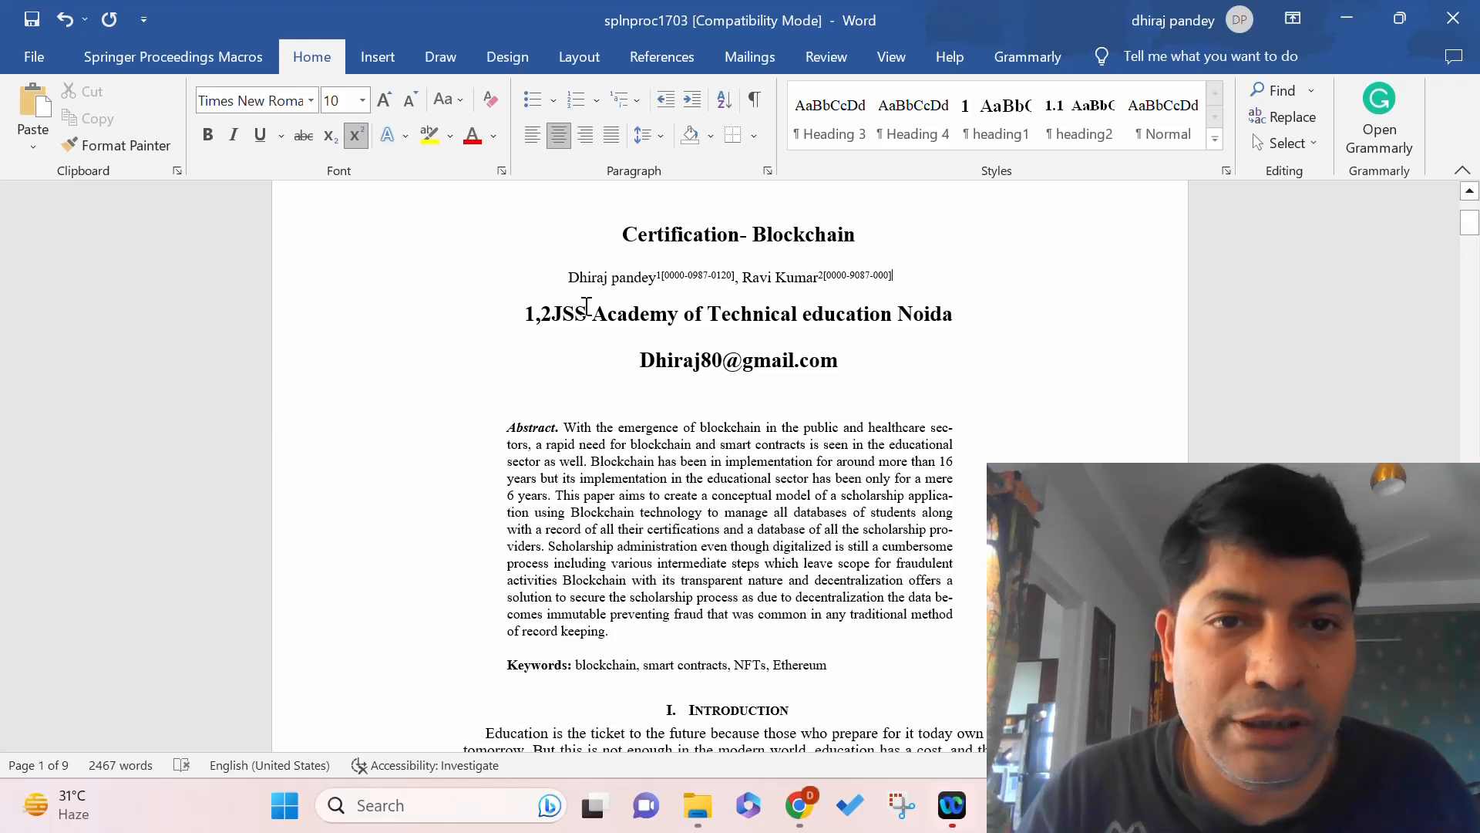
Apply the Springer Address style to the affiliation line.
left_click_drag(555, 313, 947, 322)
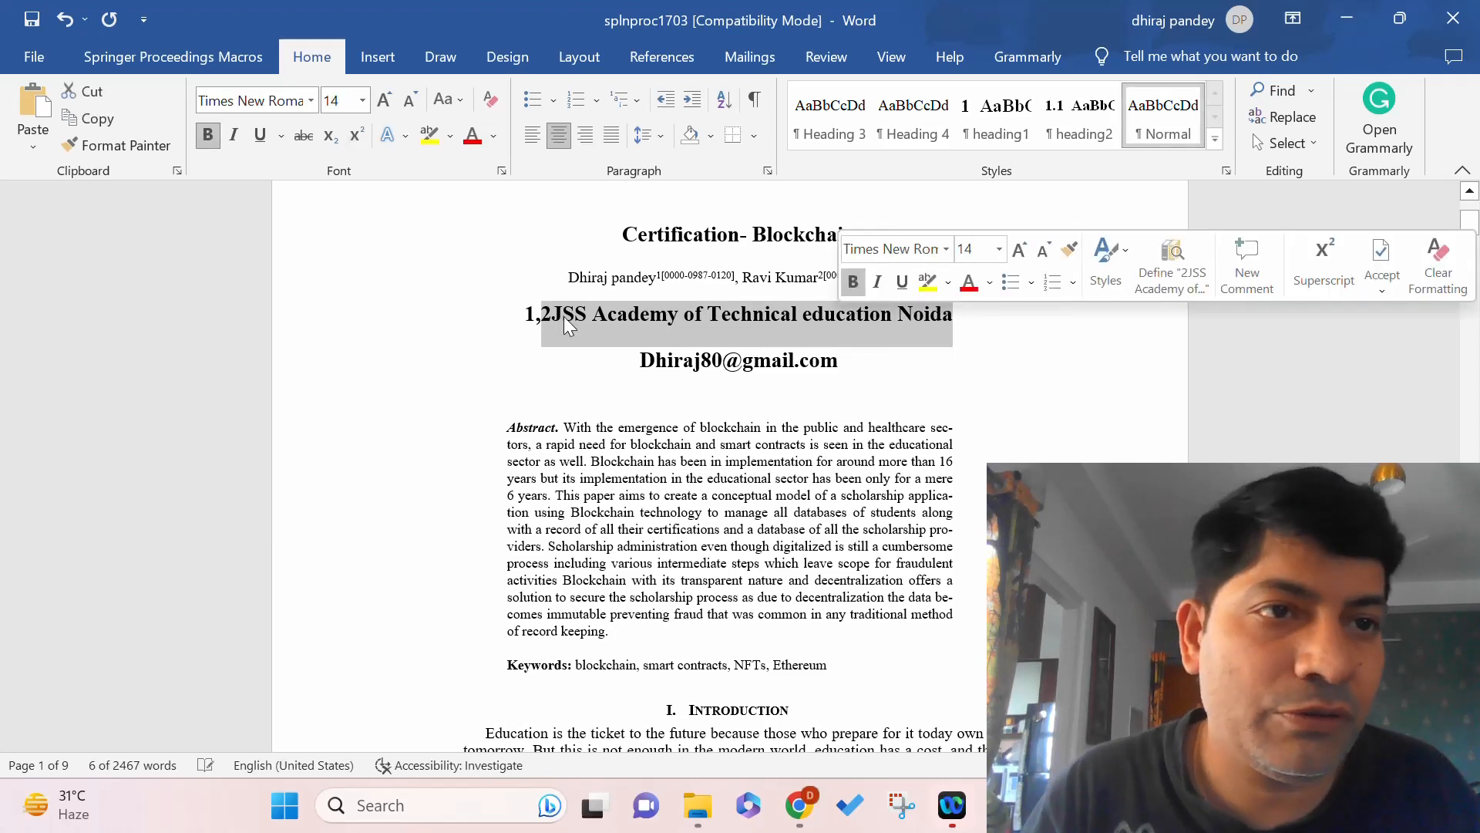
left_click(176, 55)
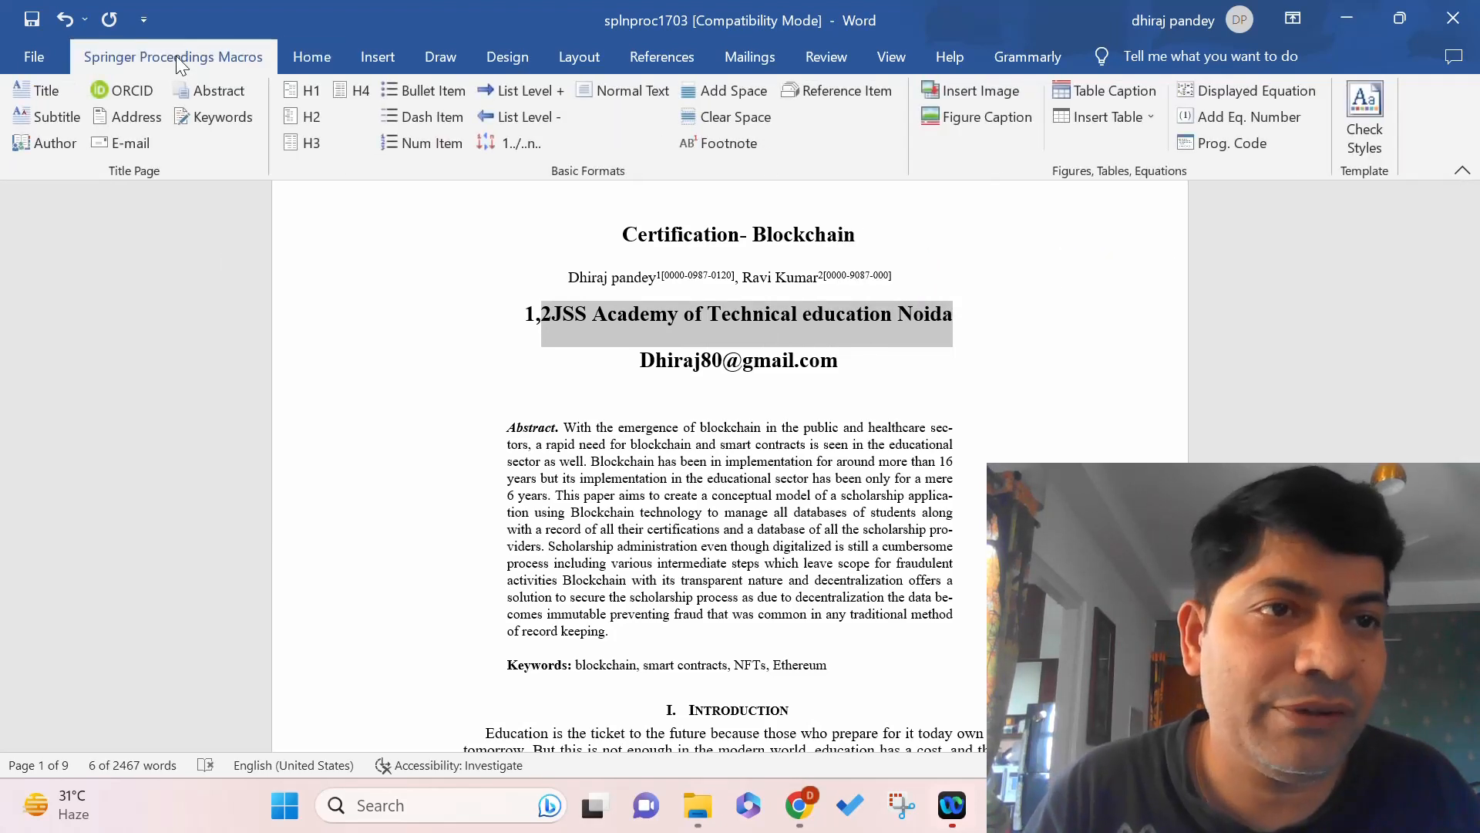
left_click(137, 115)
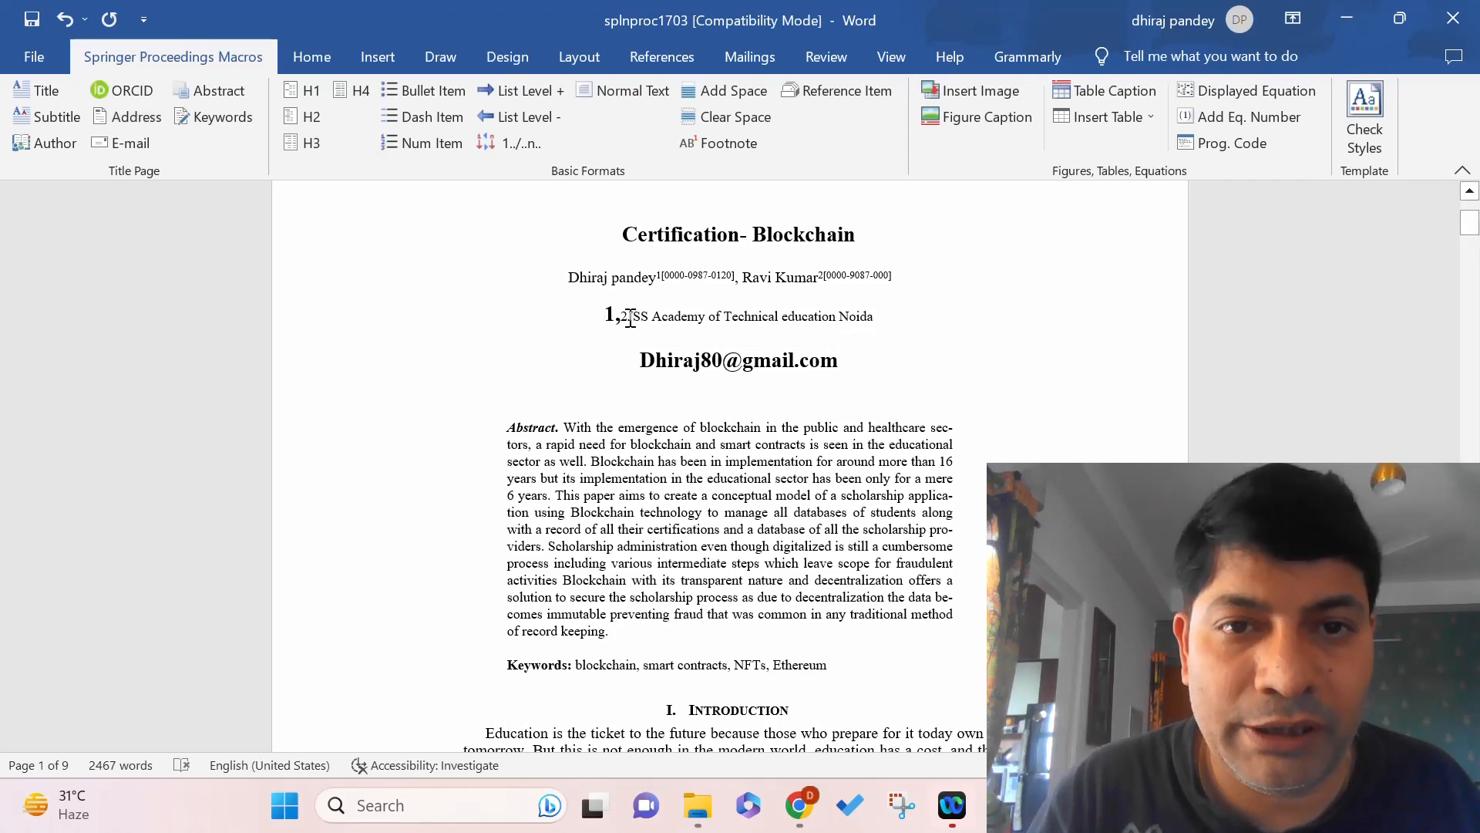
Make the leading '1,2' before JSS Academy superscript and not bold.
left_click_drag(628, 318, 604, 319)
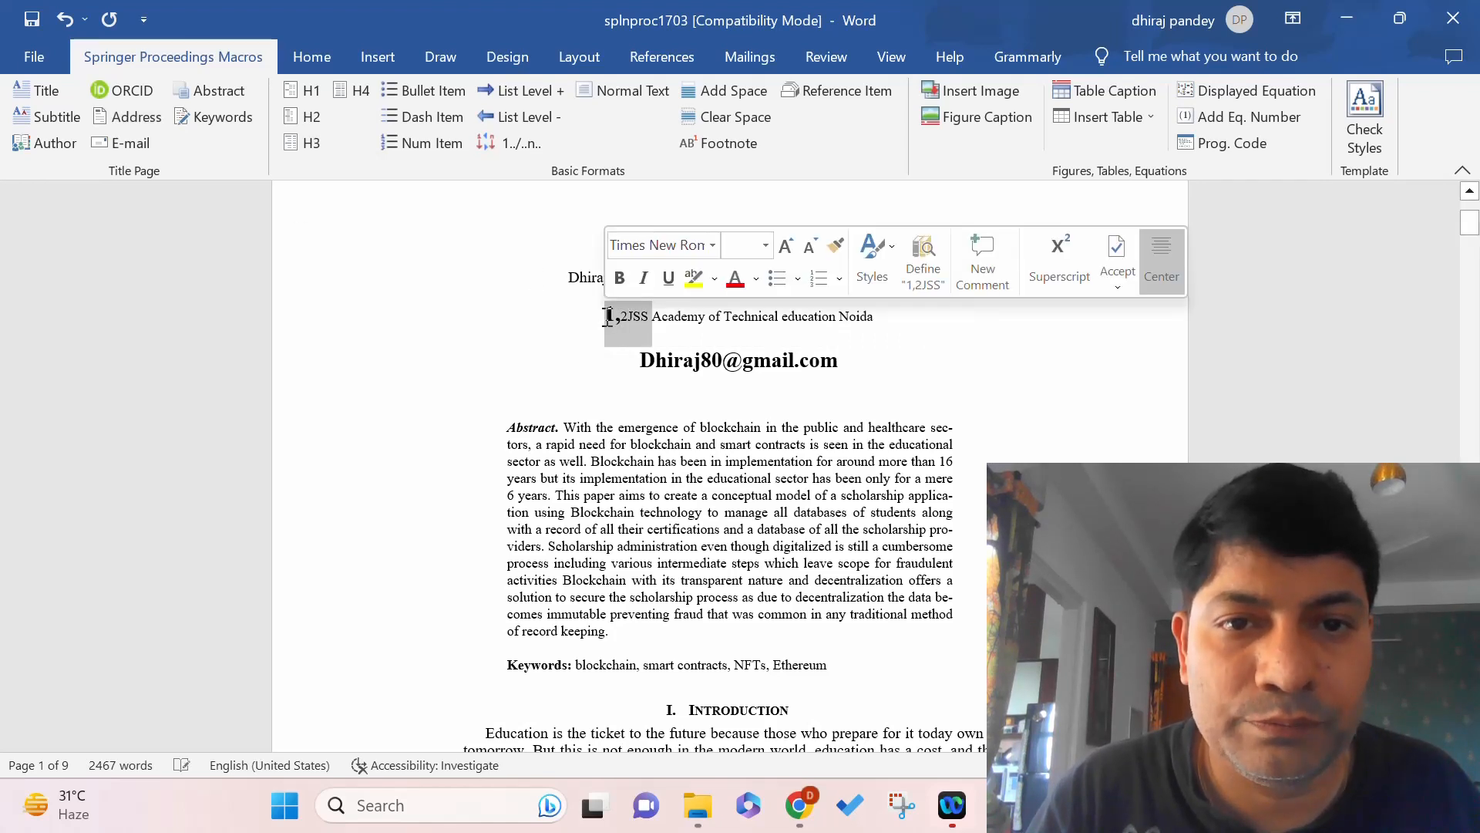
left_click(605, 350)
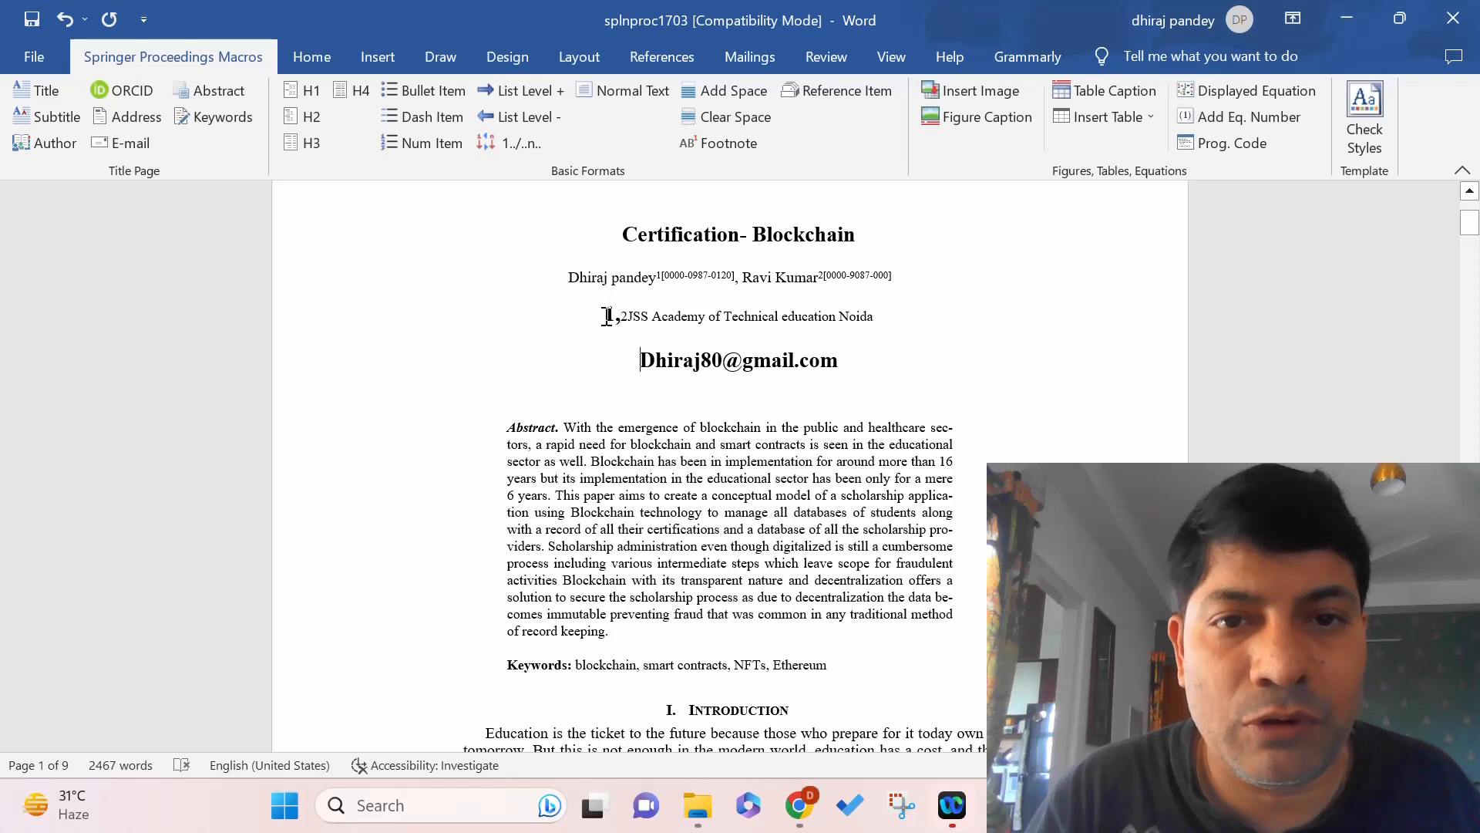
mouse_move(608, 316)
left_mouse_down()
mouse_move(649, 318)
mouse_move(628, 319)
left_mouse_up()
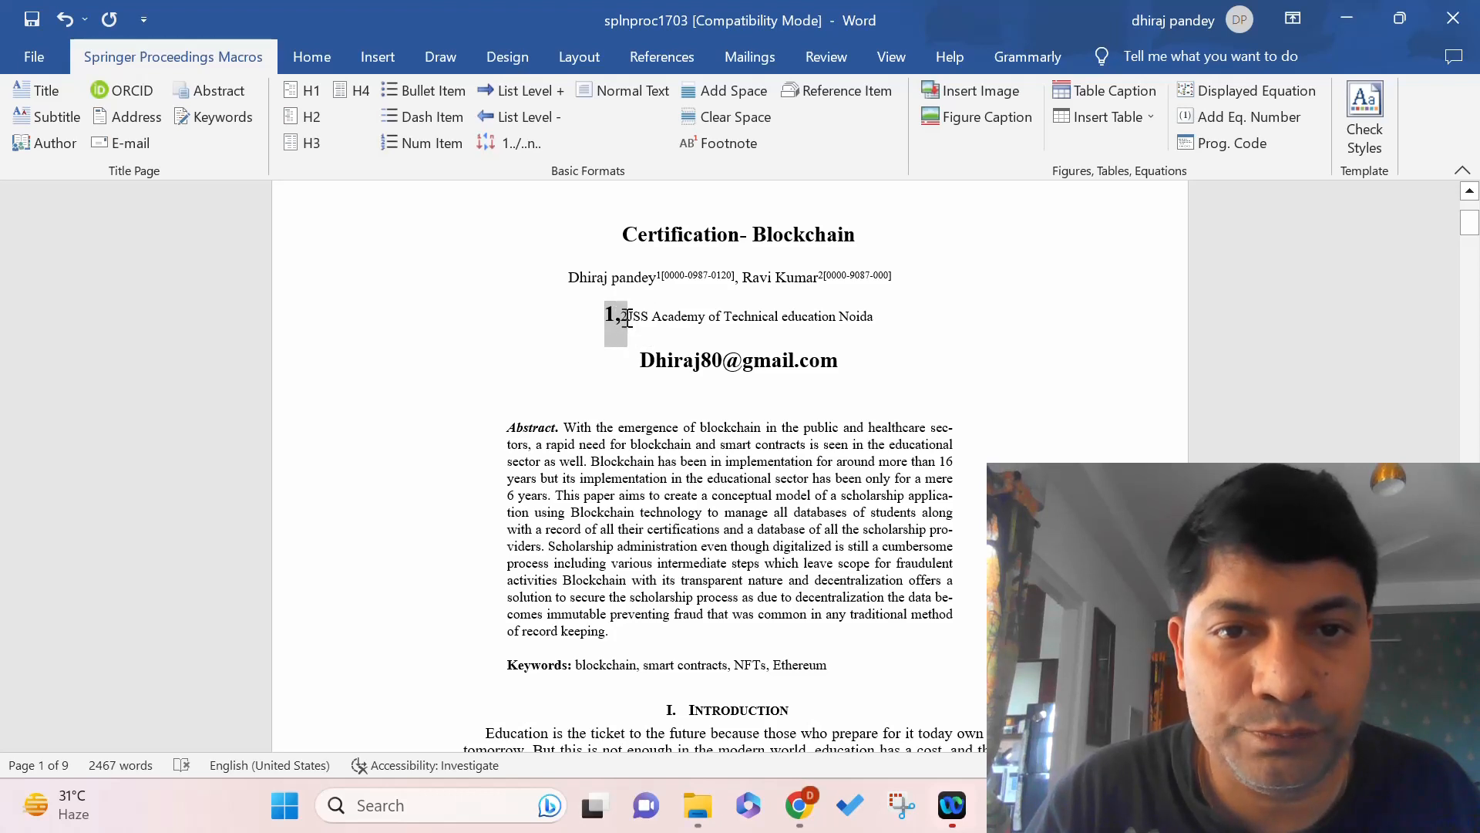
left_click(313, 58)
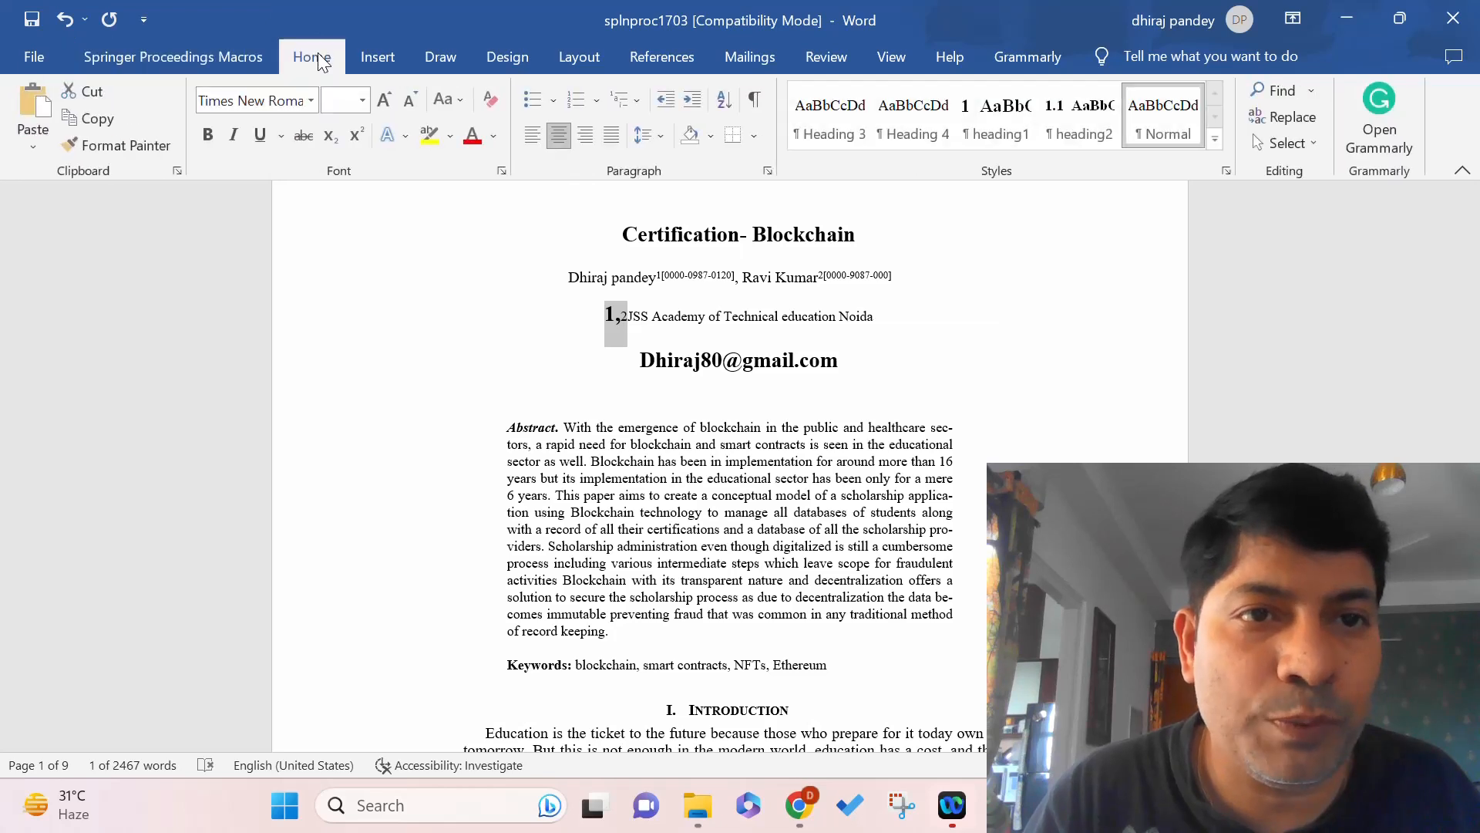
left_click(355, 135)
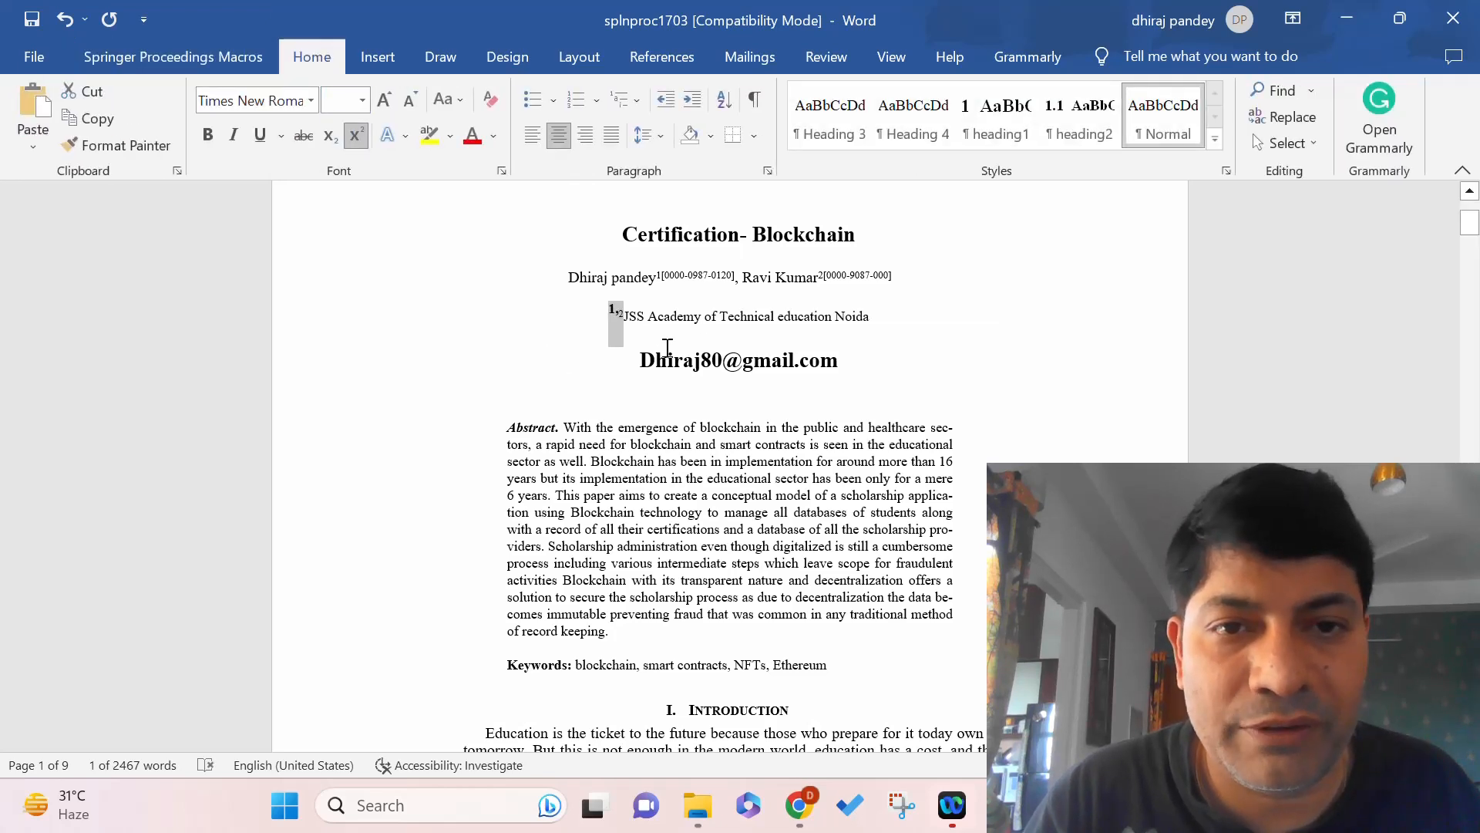
key("Delete")
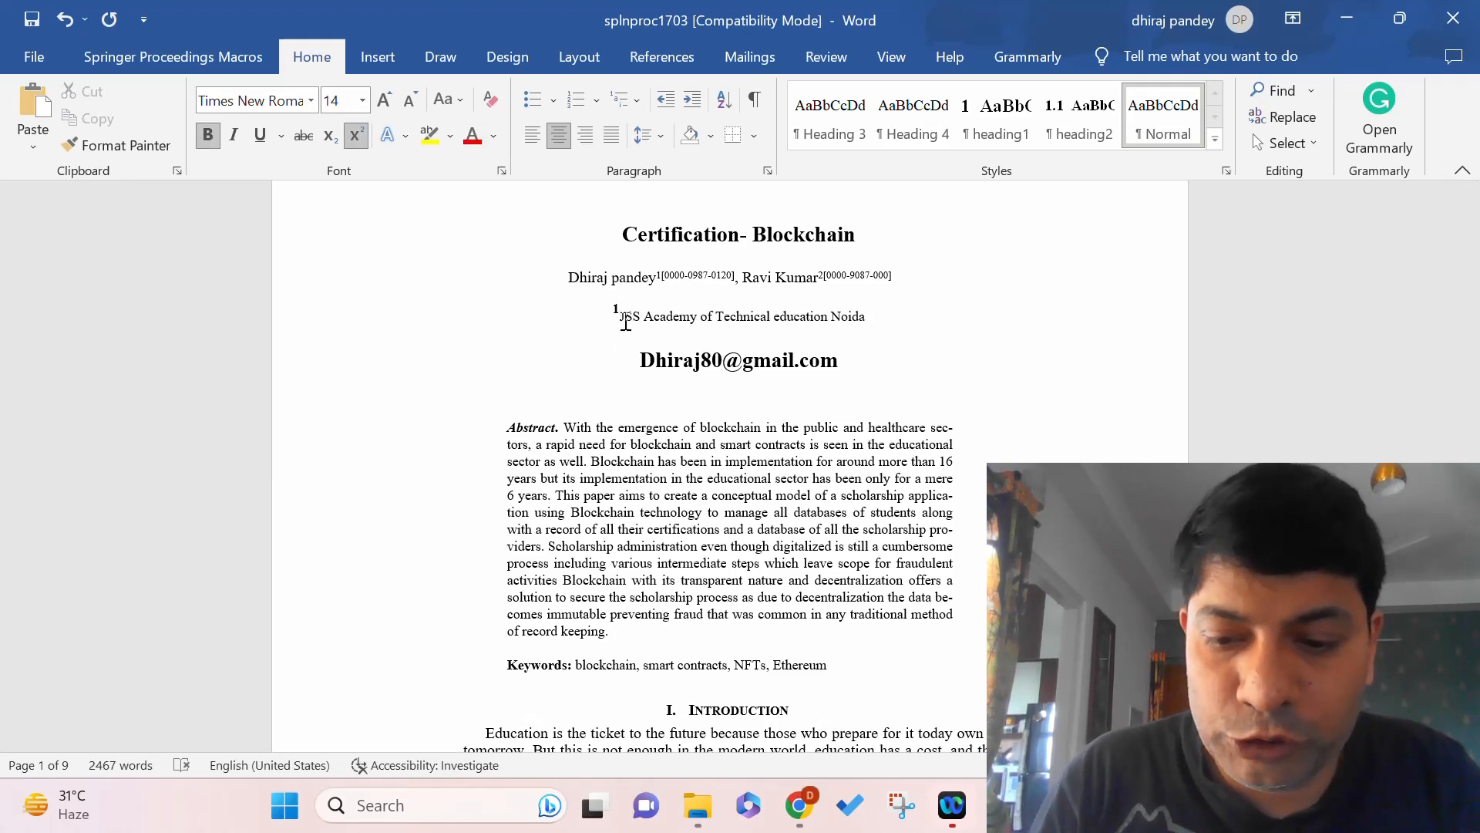
type("1,2")
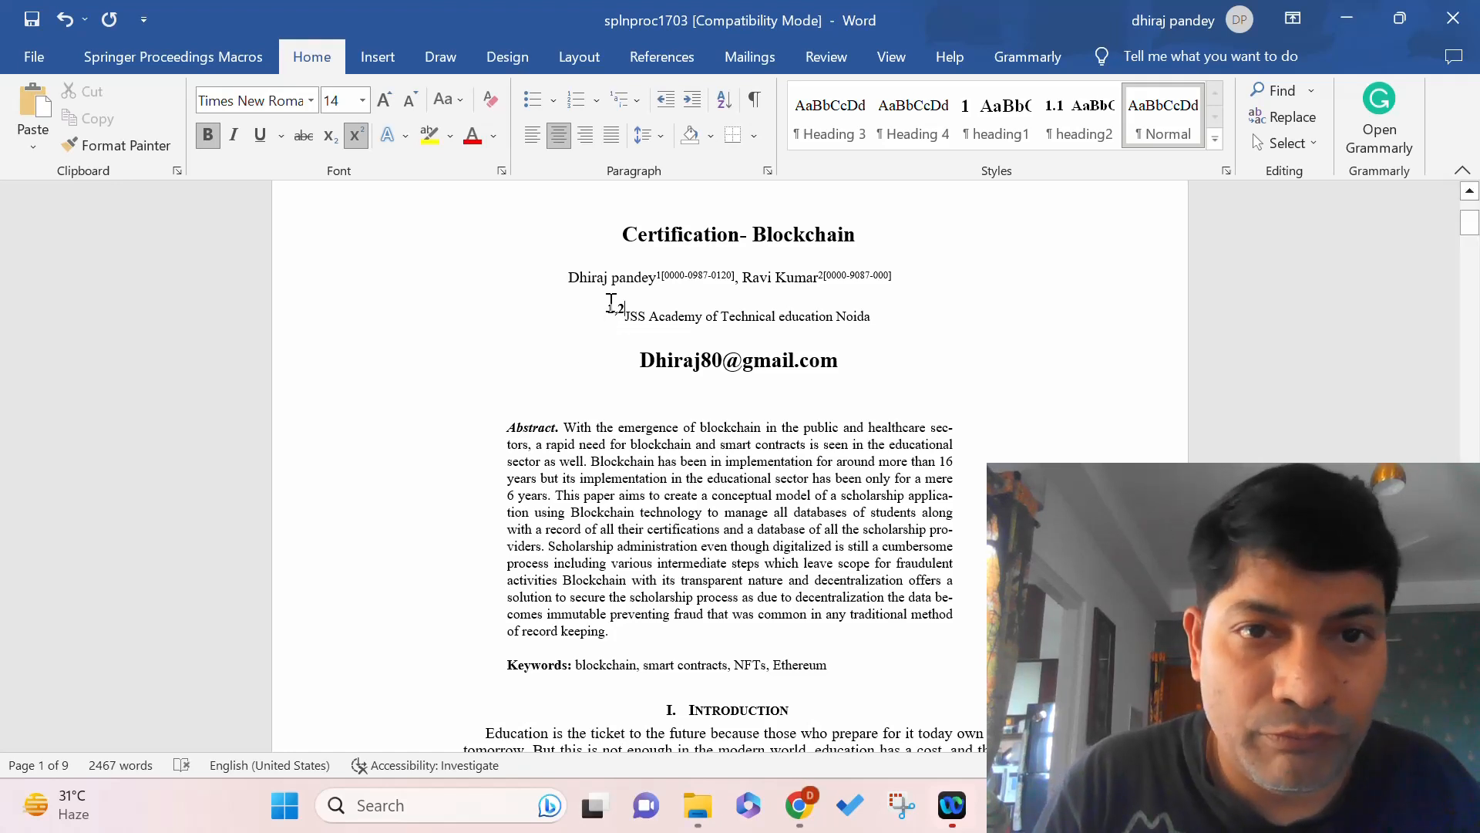
left_click_drag(610, 304, 625, 304)
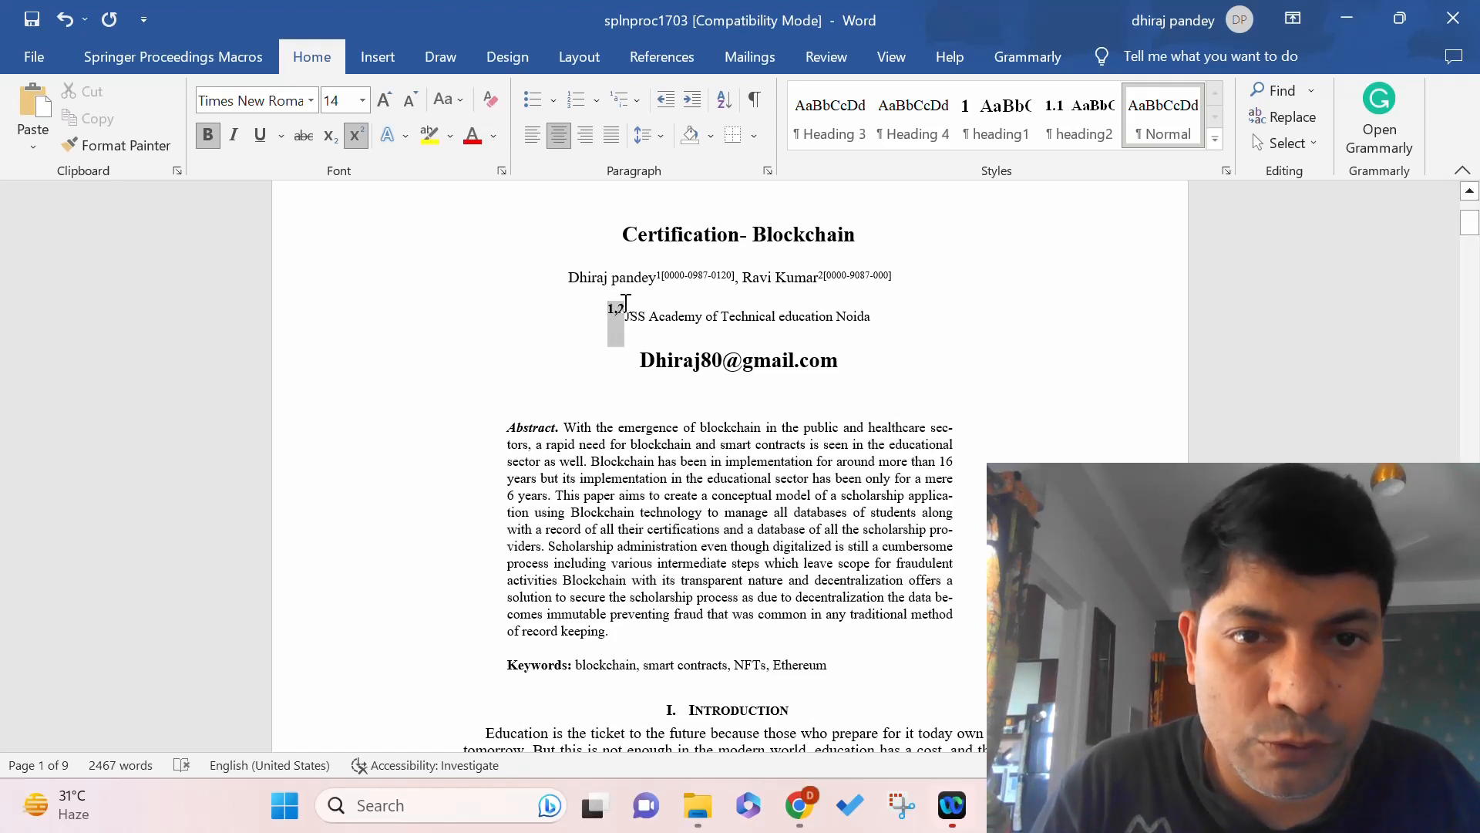
left_click(208, 138)
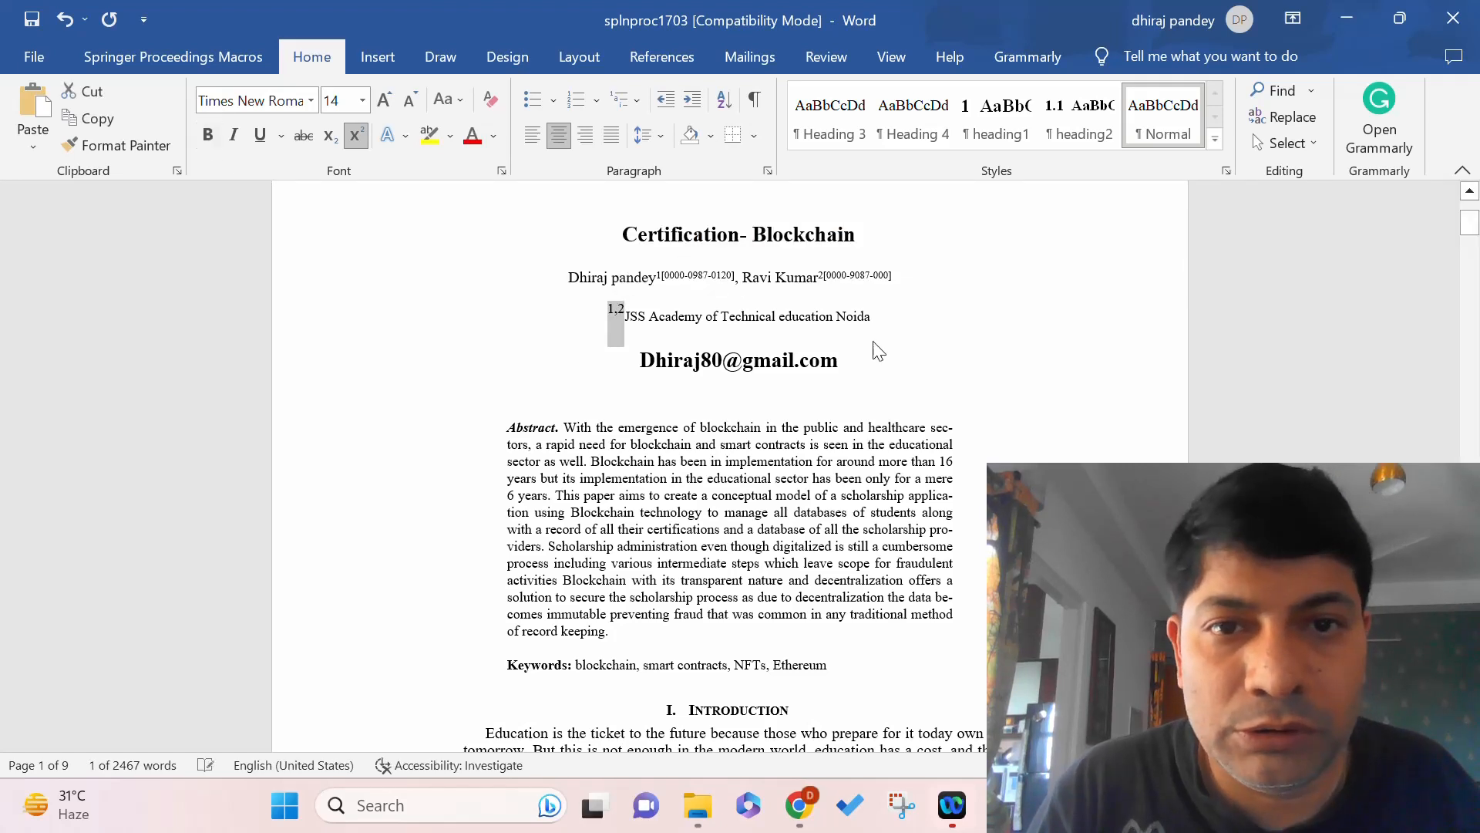
left_click(876, 333)
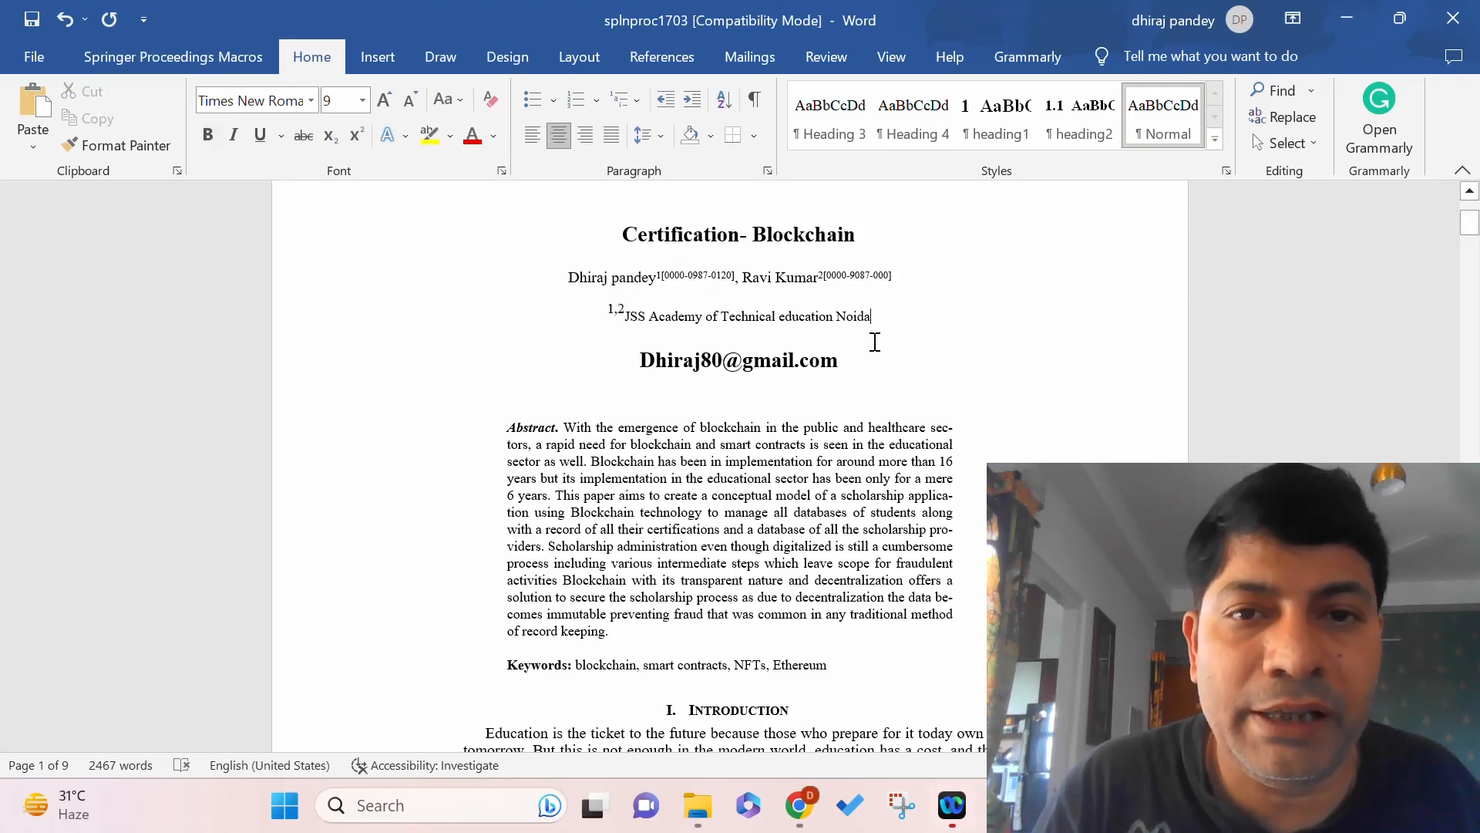
left_click(160, 62)
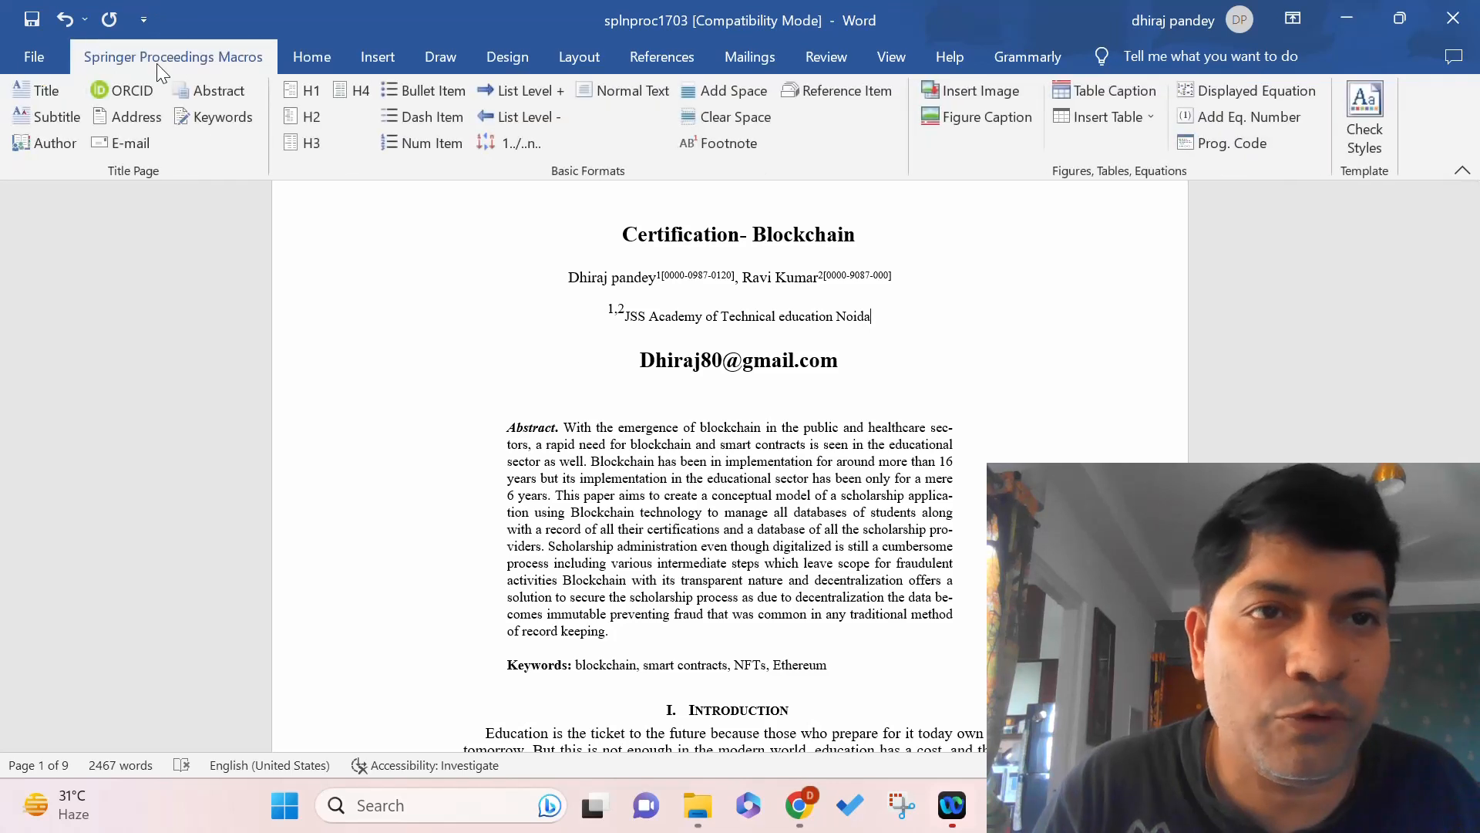
Apply the E-mail style to the e-mail line and append the second author's e-mail after a comma.
left_click_drag(841, 364, 638, 361)
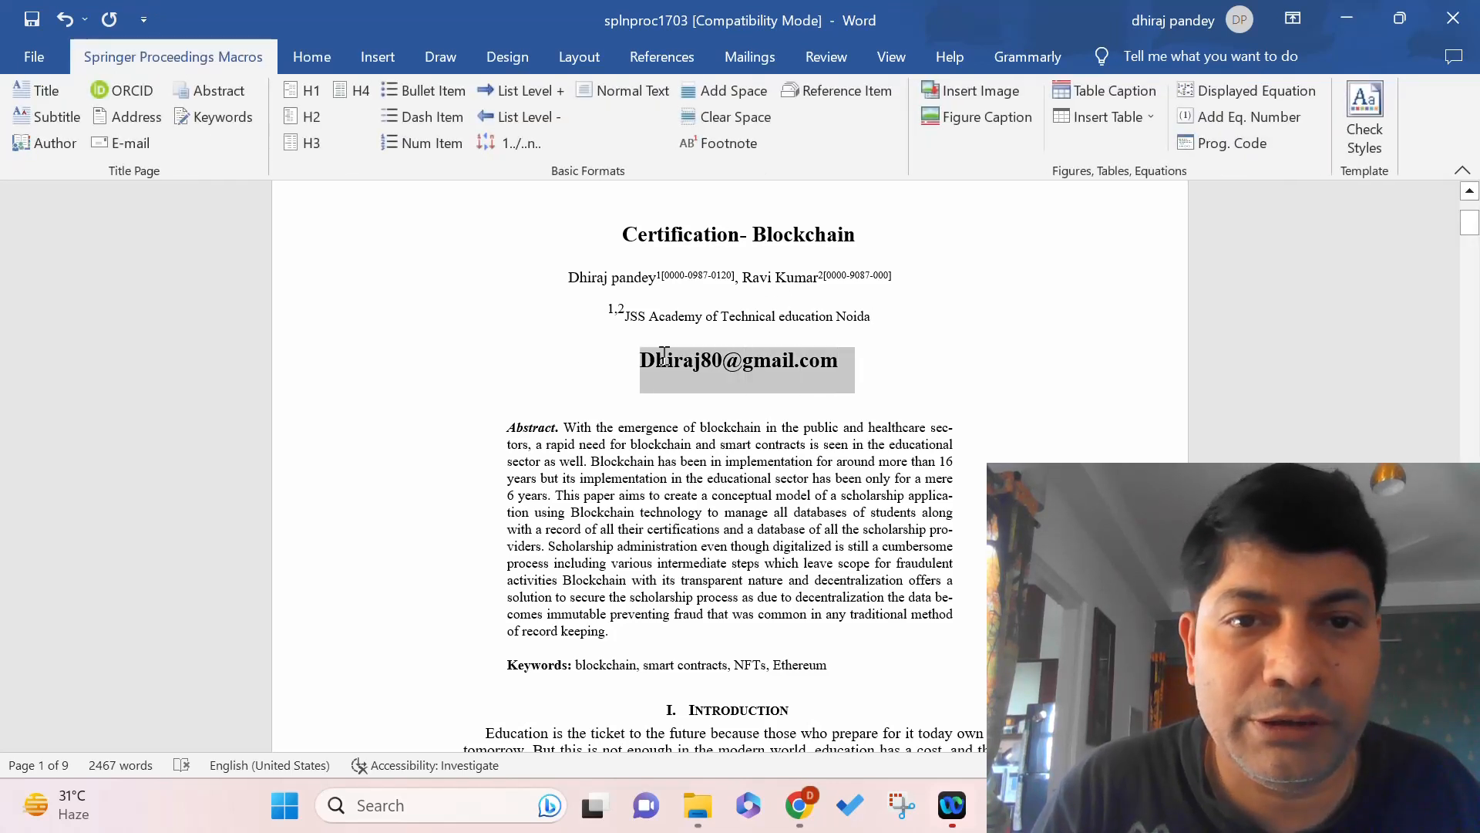
left_click(127, 146)
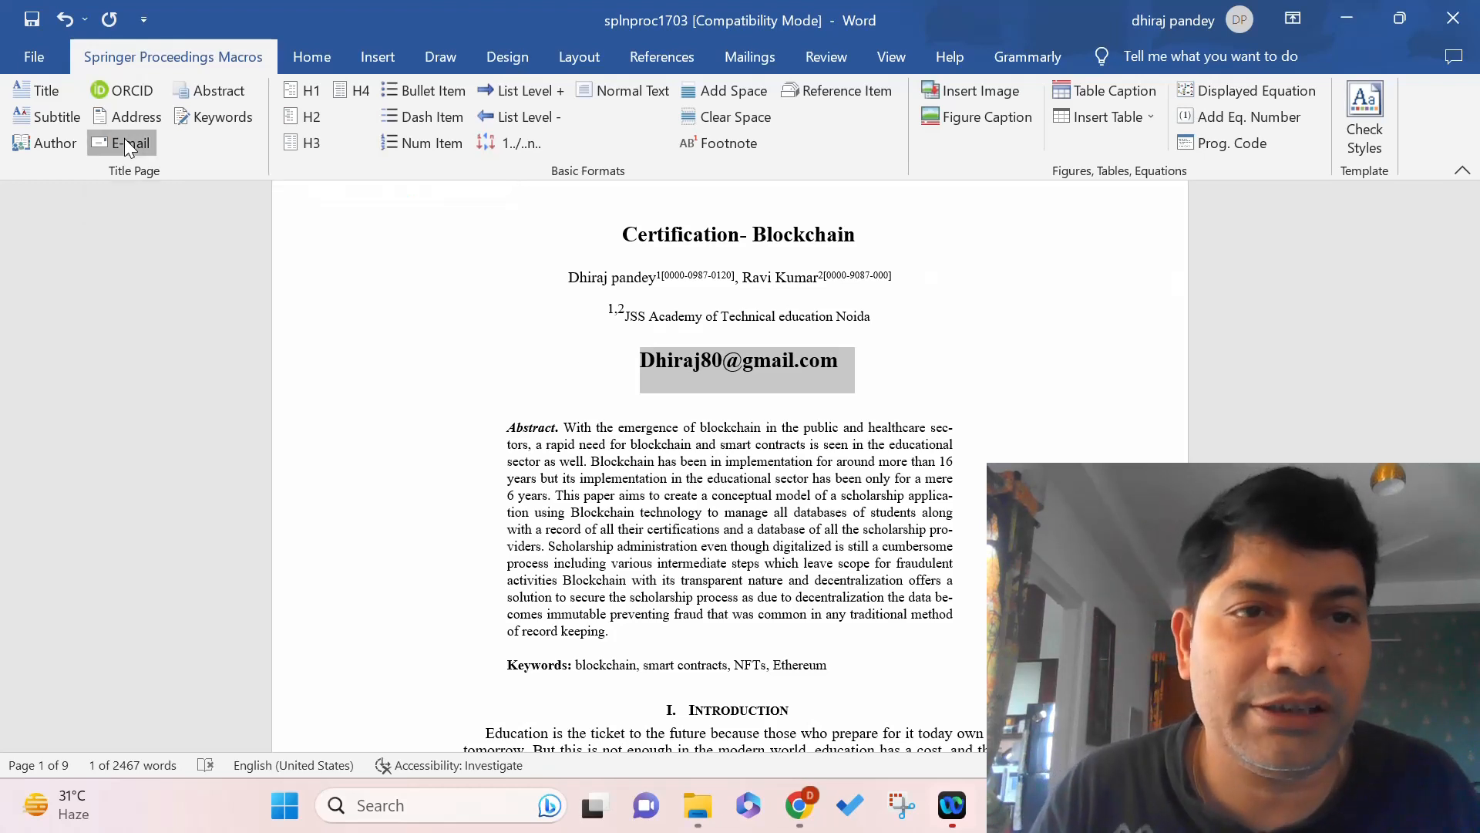
left_click(993, 340)
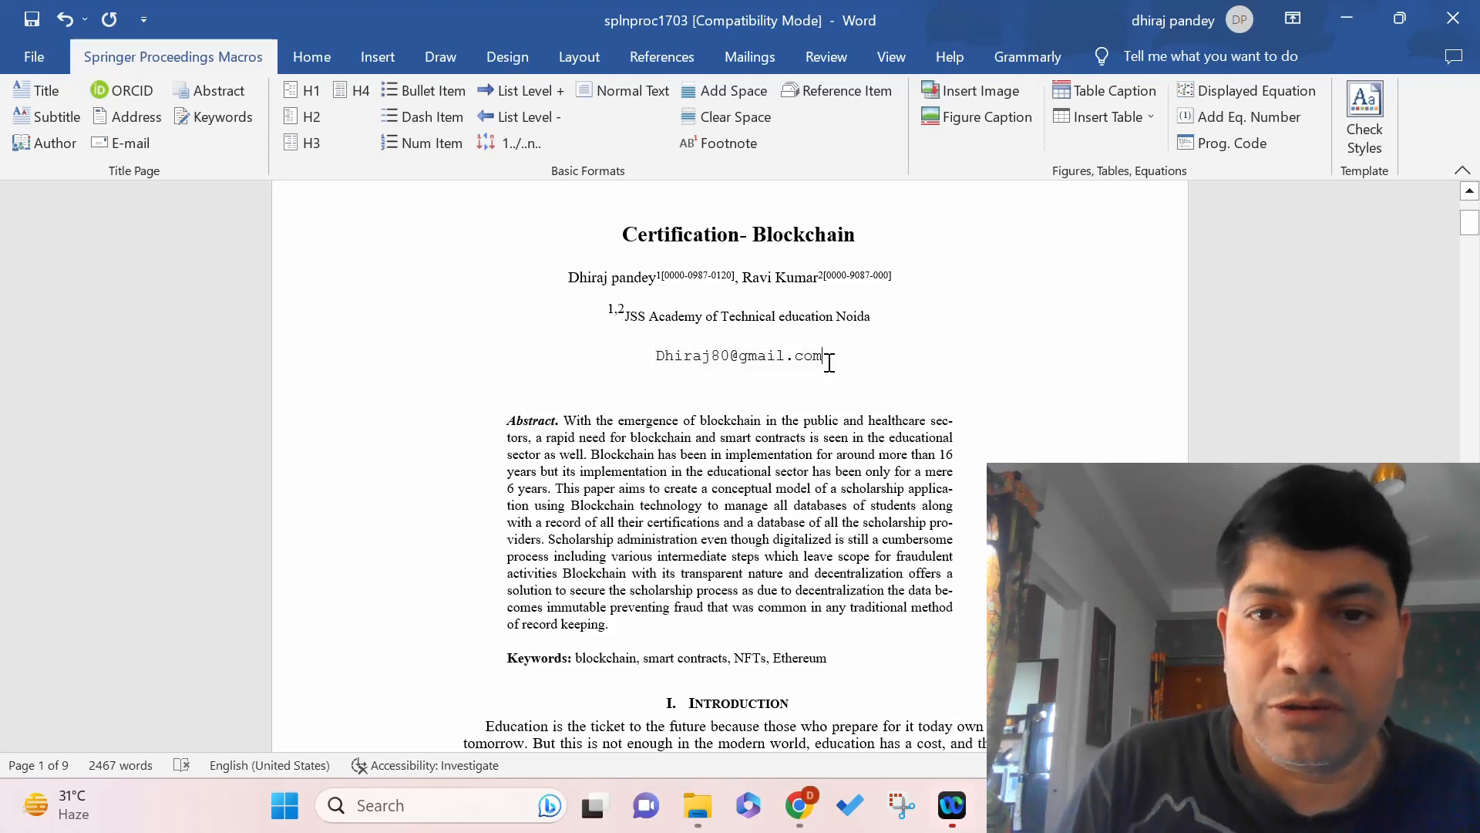
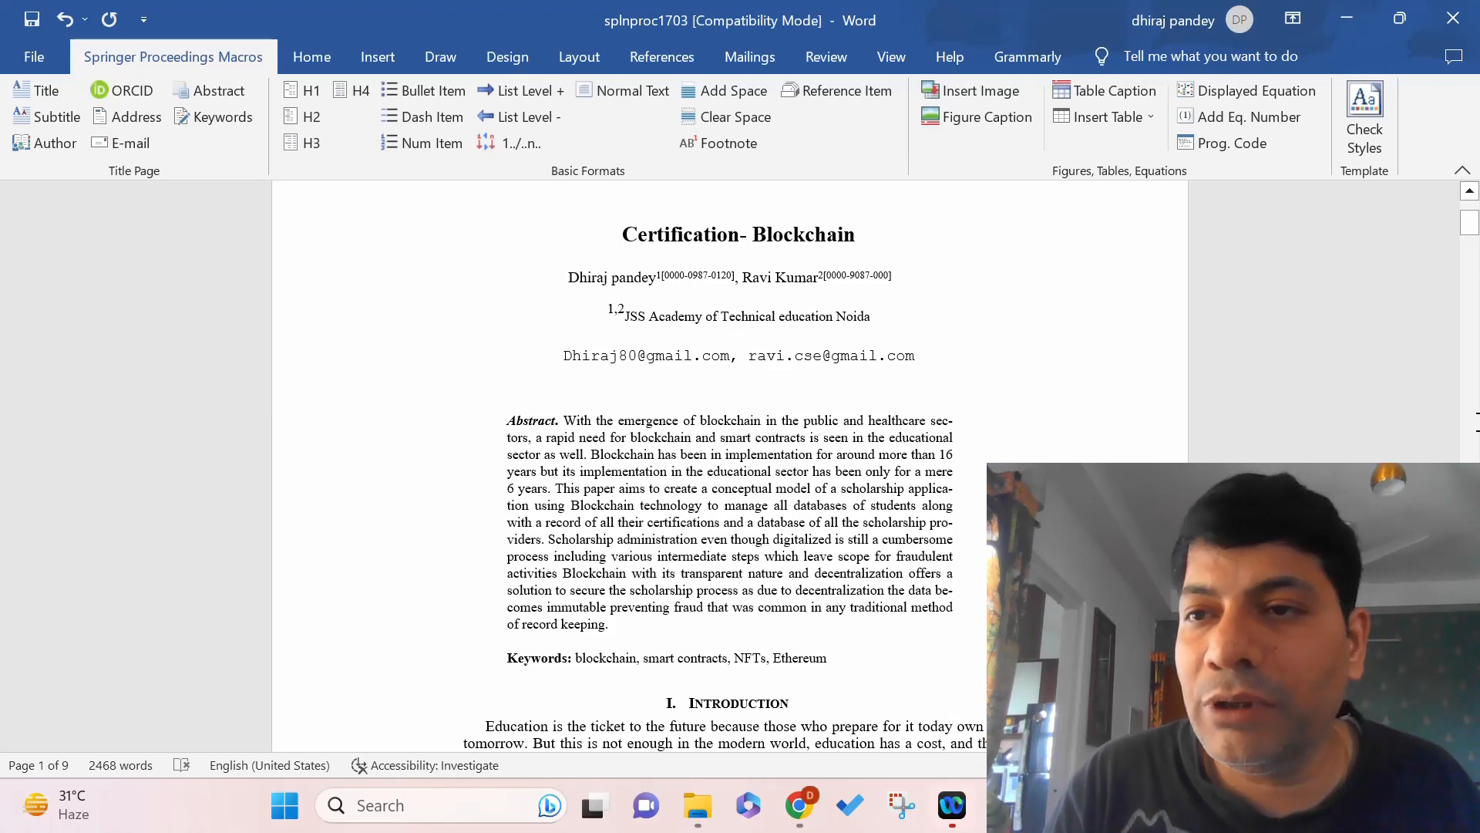
Apply the H1 style to the Introduction heading so it reads '1 Introduction'.
left_click_drag(1471, 225, 1471, 236)
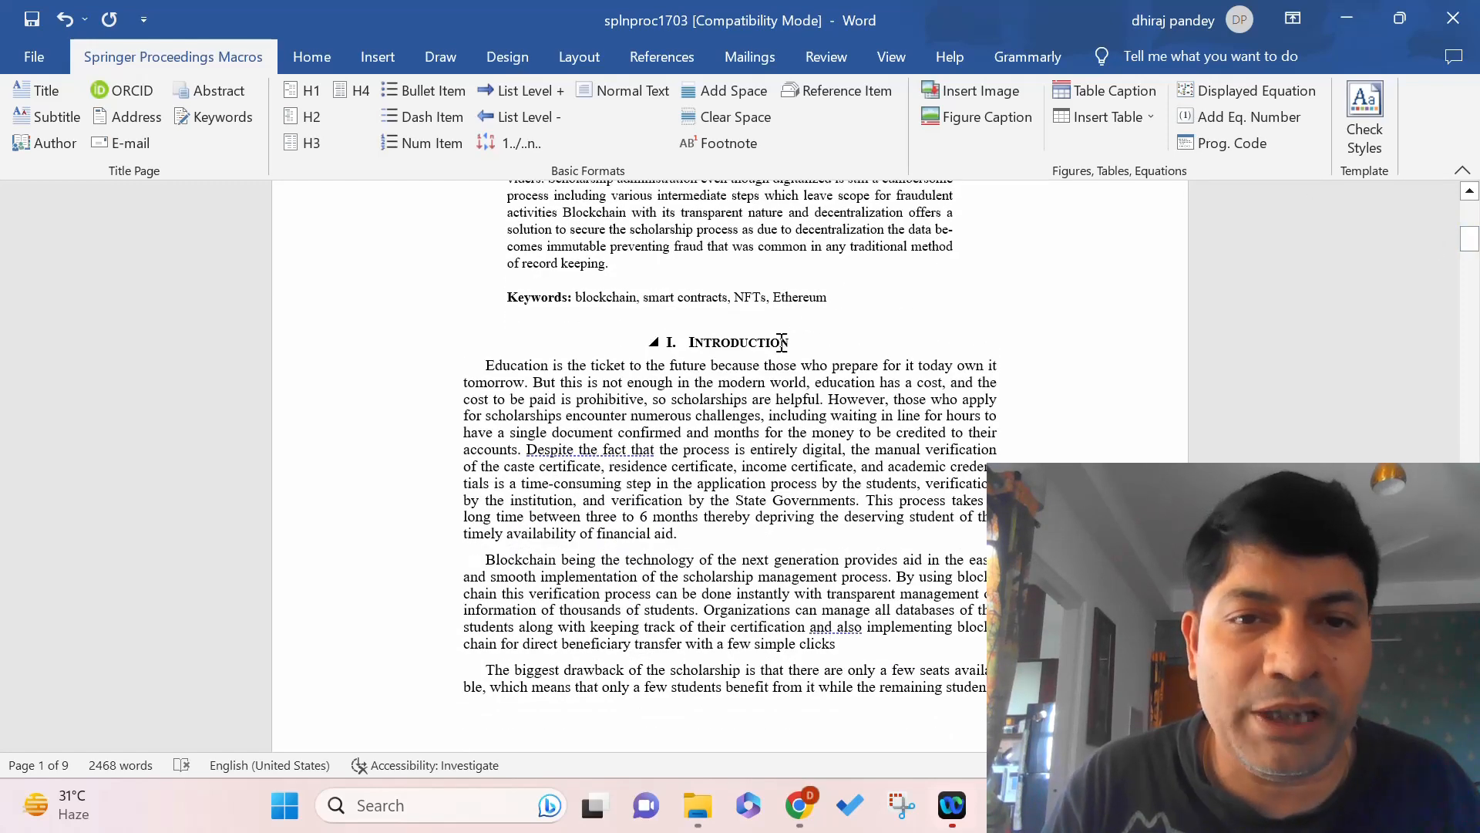
left_click_drag(781, 341, 669, 343)
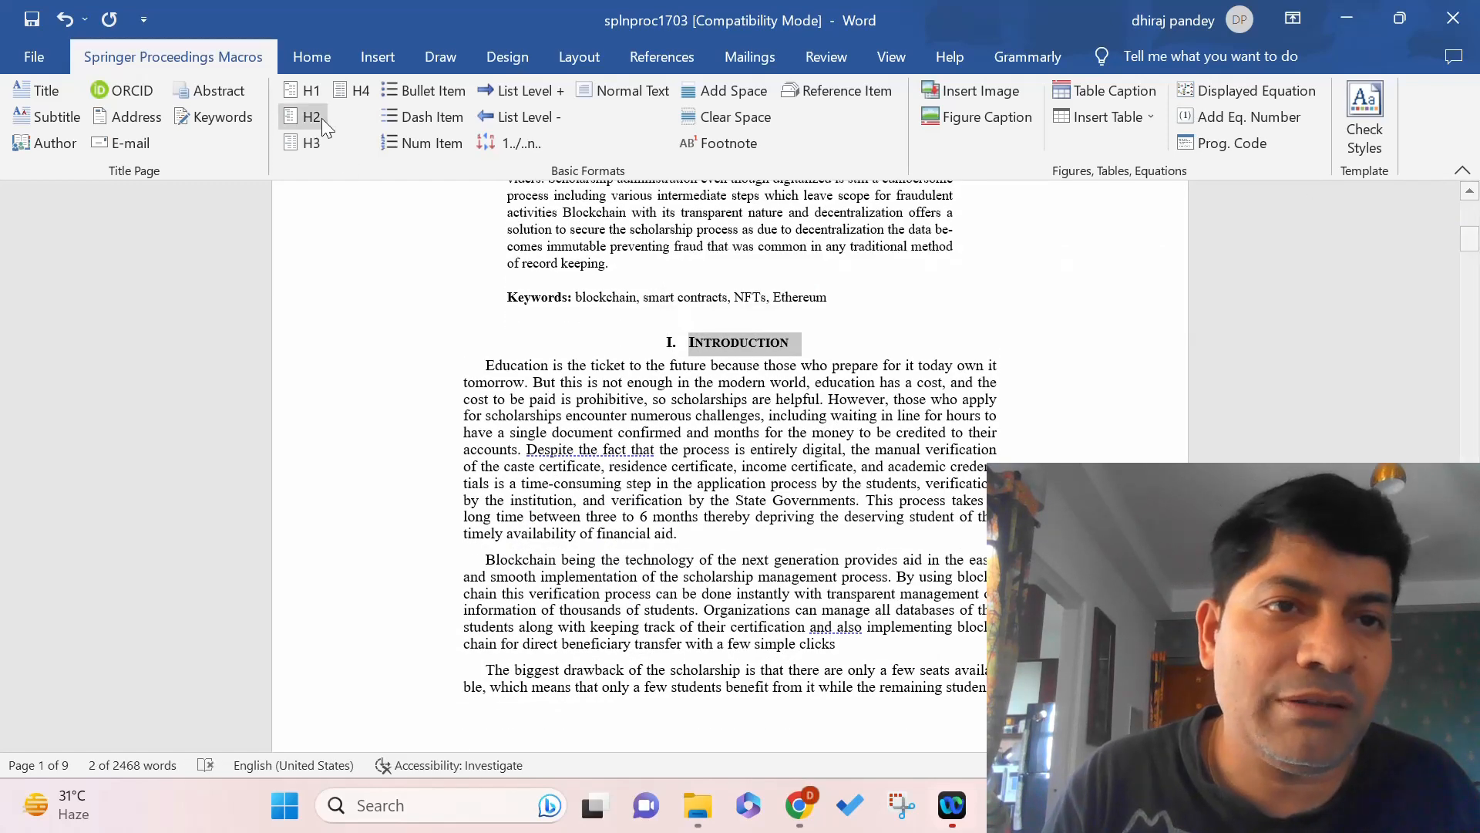
left_click(302, 91)
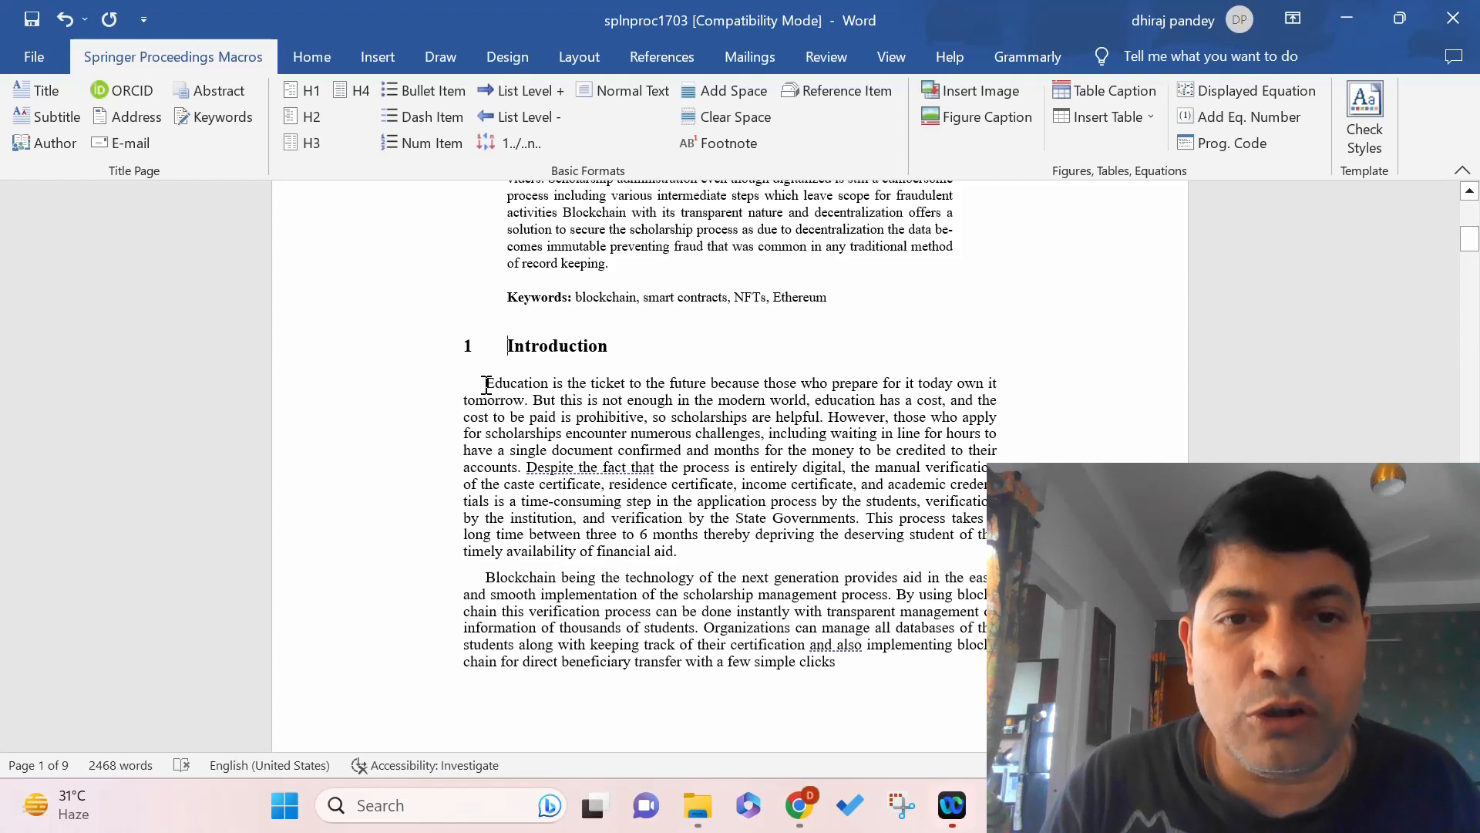
triple_click(553, 447)
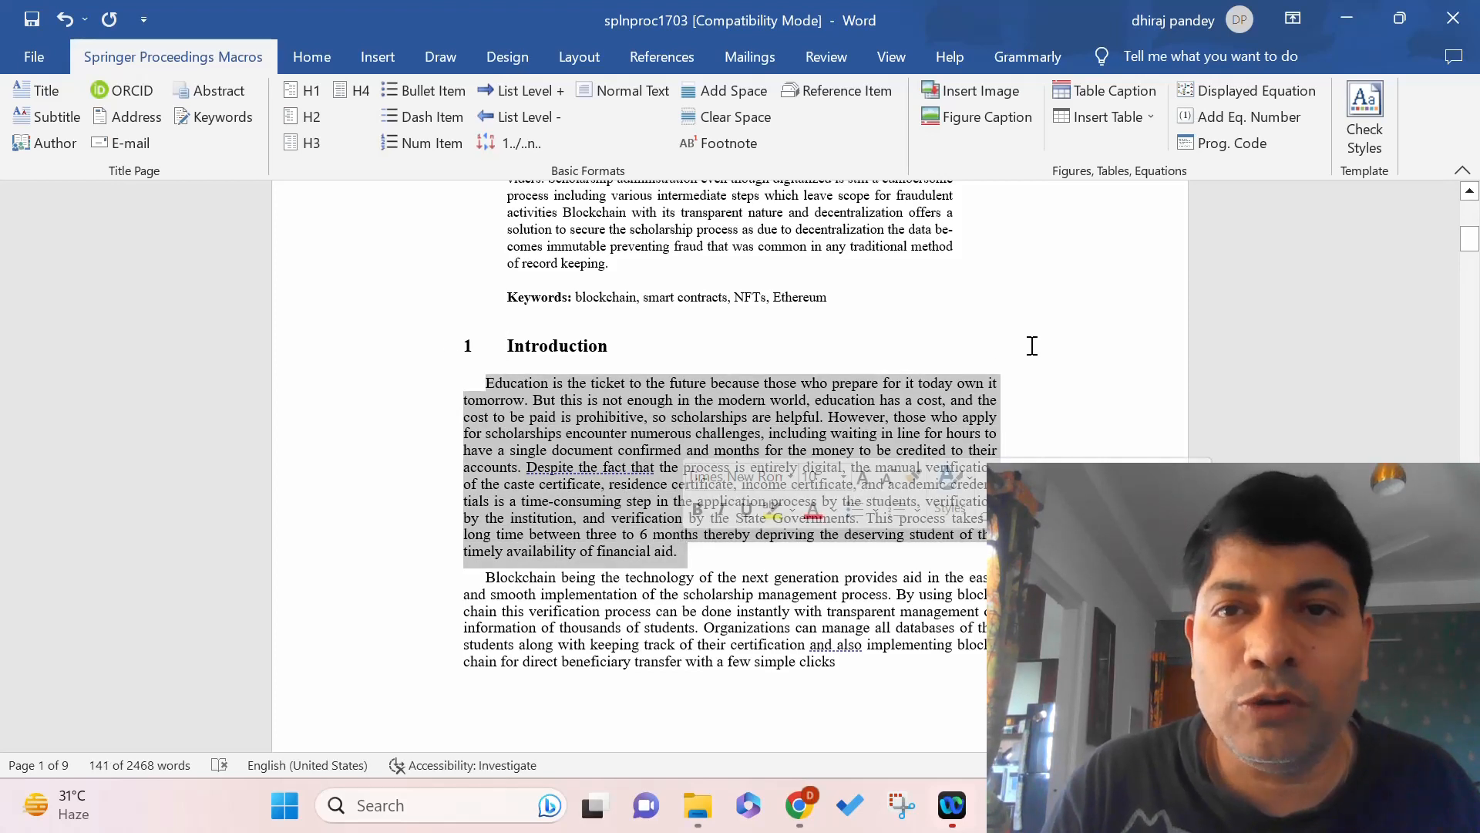
Apply the p1a style from the Styles pane to the first Introduction paragraph.
left_click(307, 51)
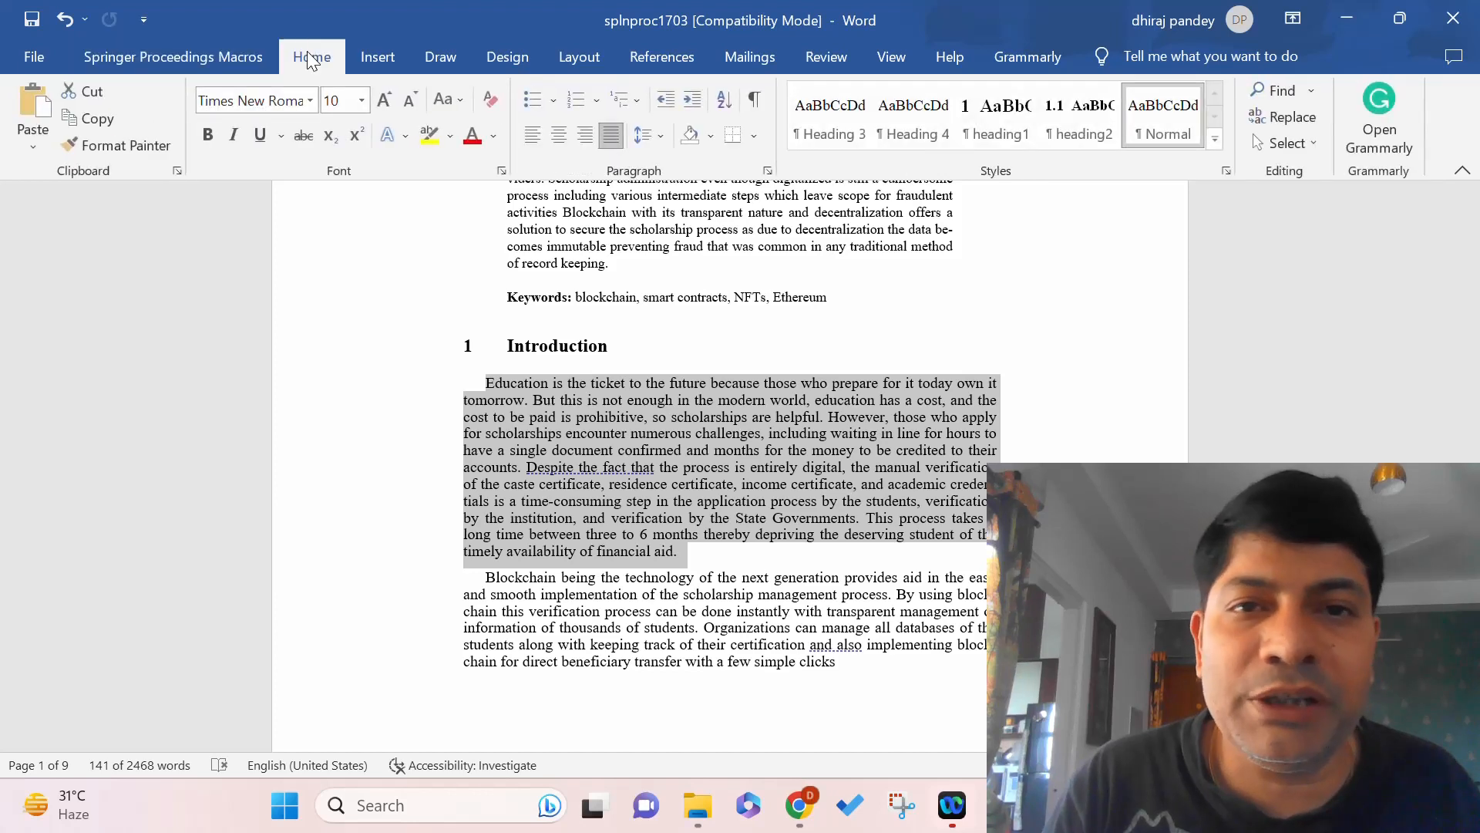
left_click(1226, 171)
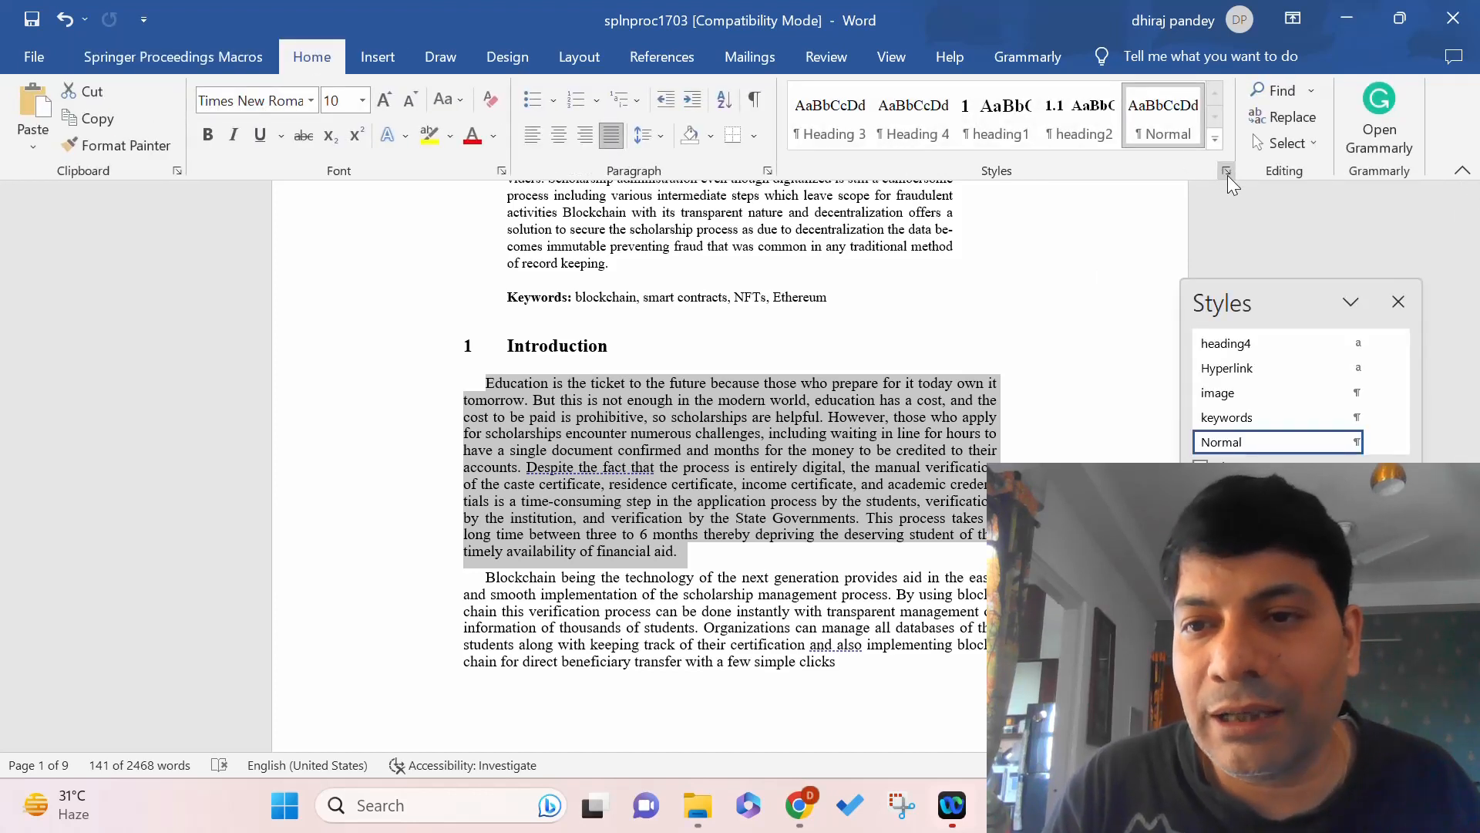
left_click(1400, 445)
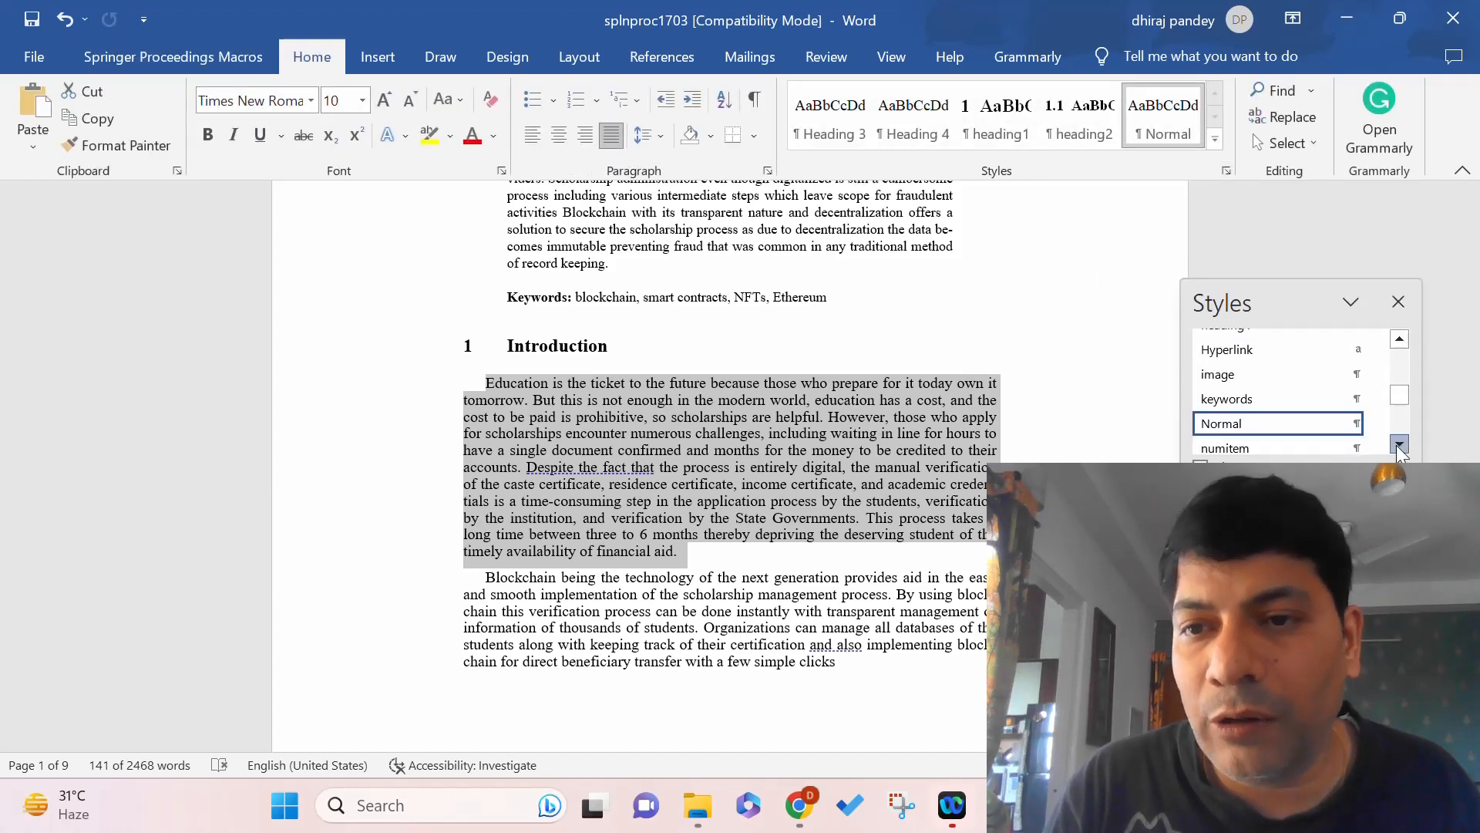
left_click(1399, 445)
left_click(1400, 445)
left_click(1399, 445)
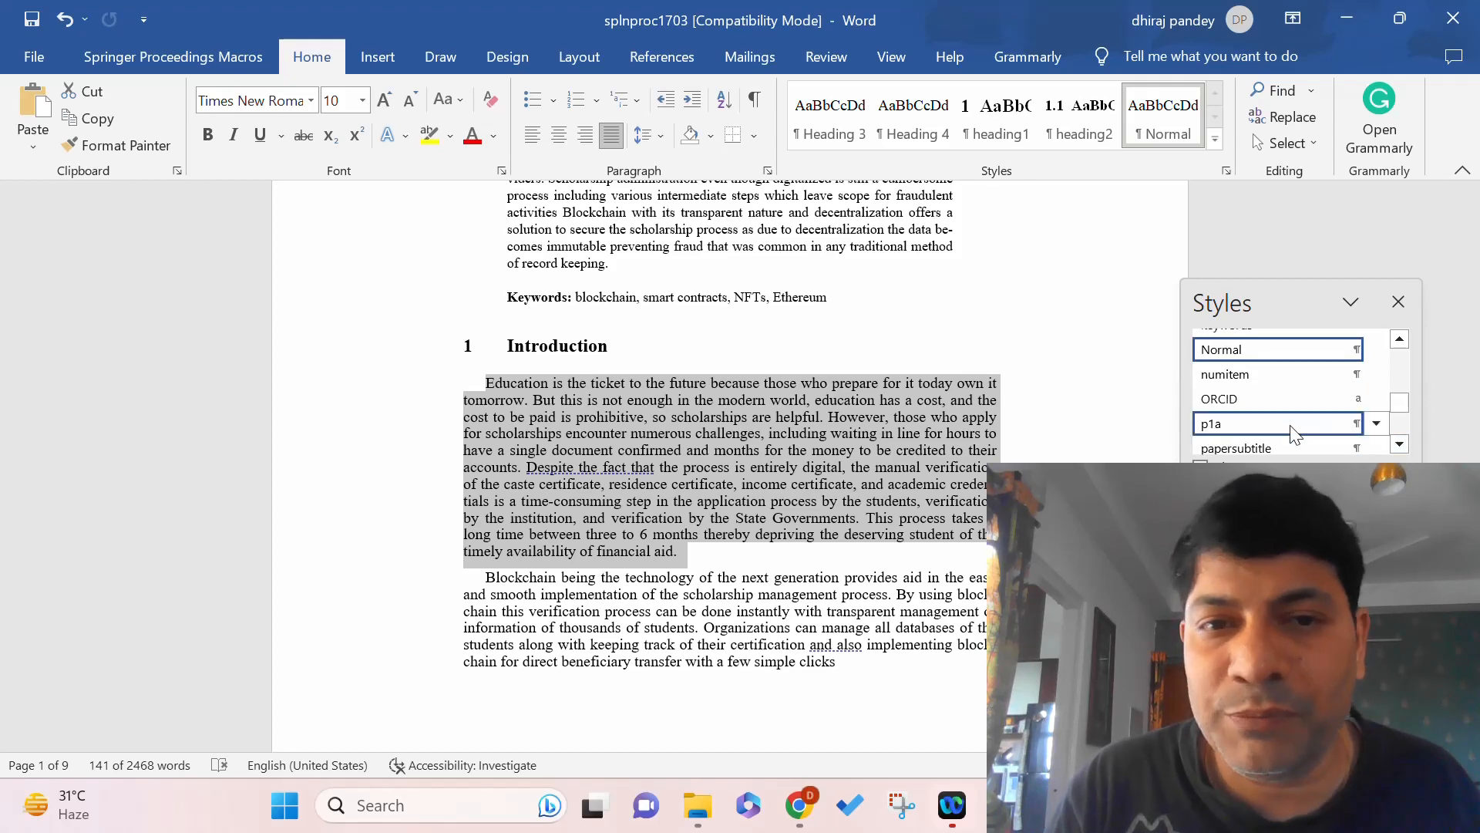
left_click(1291, 424)
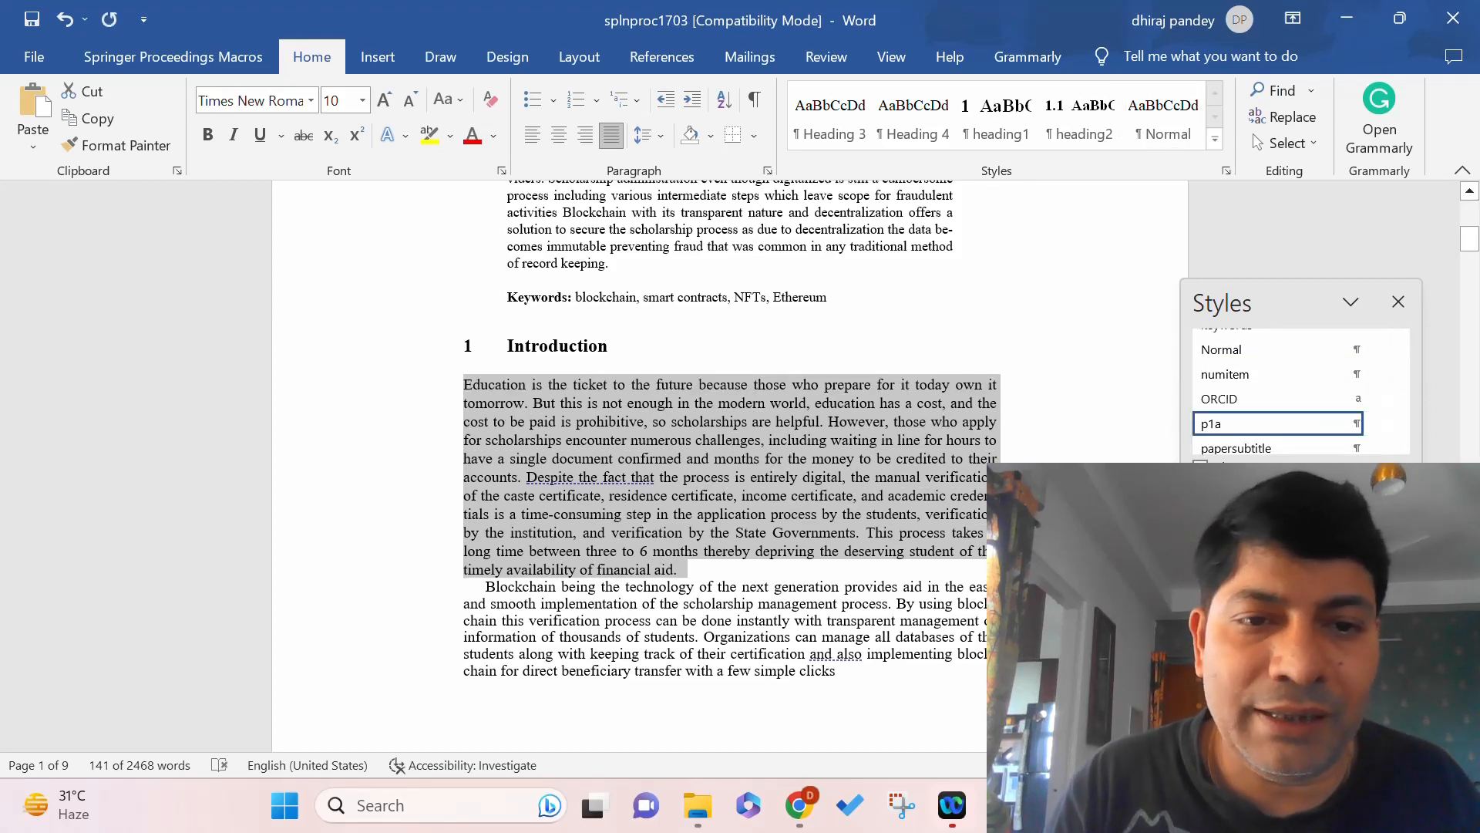
left_click(467, 514)
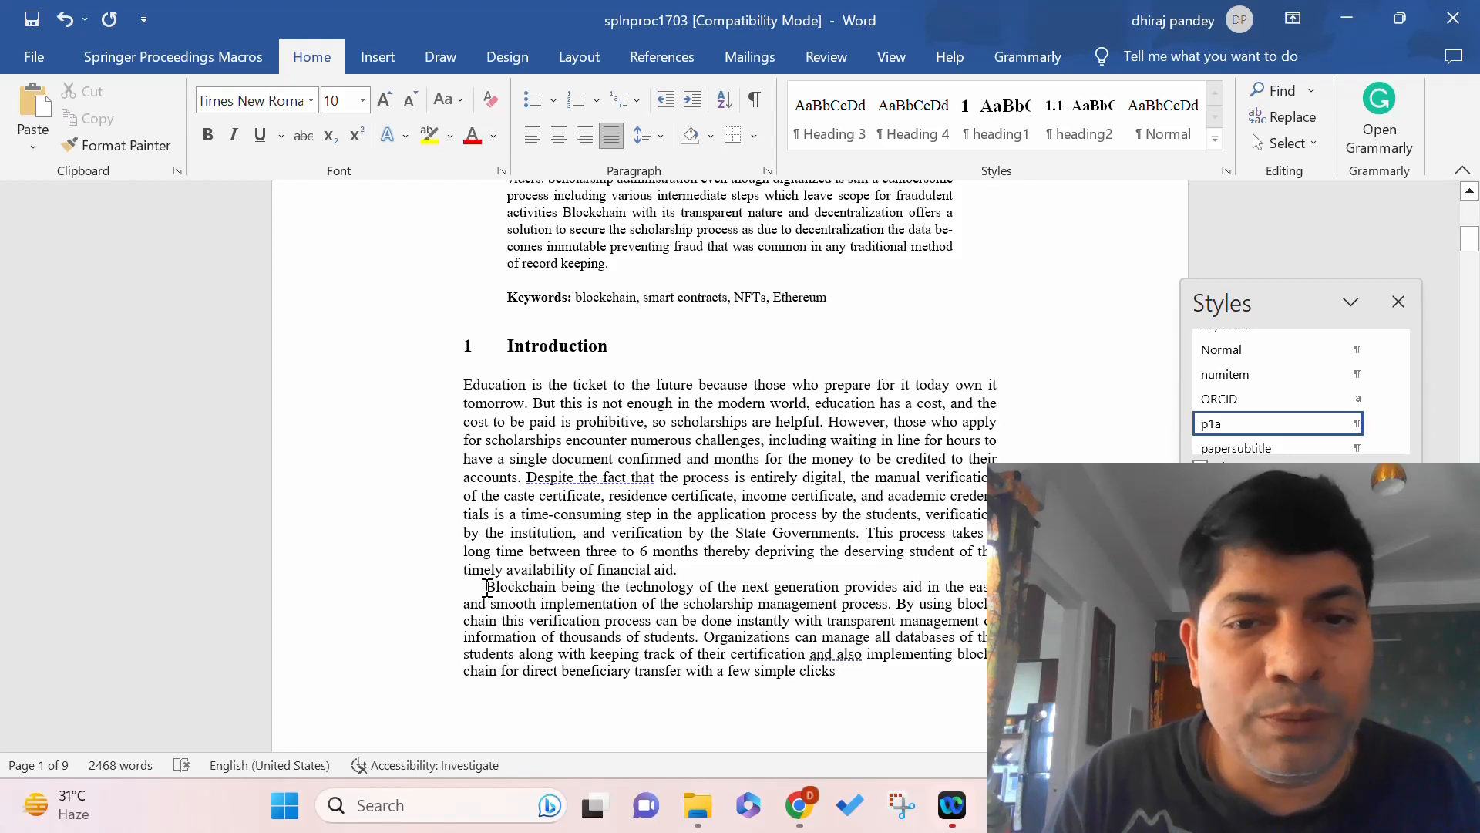
left_click_drag(487, 588, 887, 526)
Apply Normal style to the two opening paragraphs and add a colon after 'A. Blockchain'.
left_click(1264, 352)
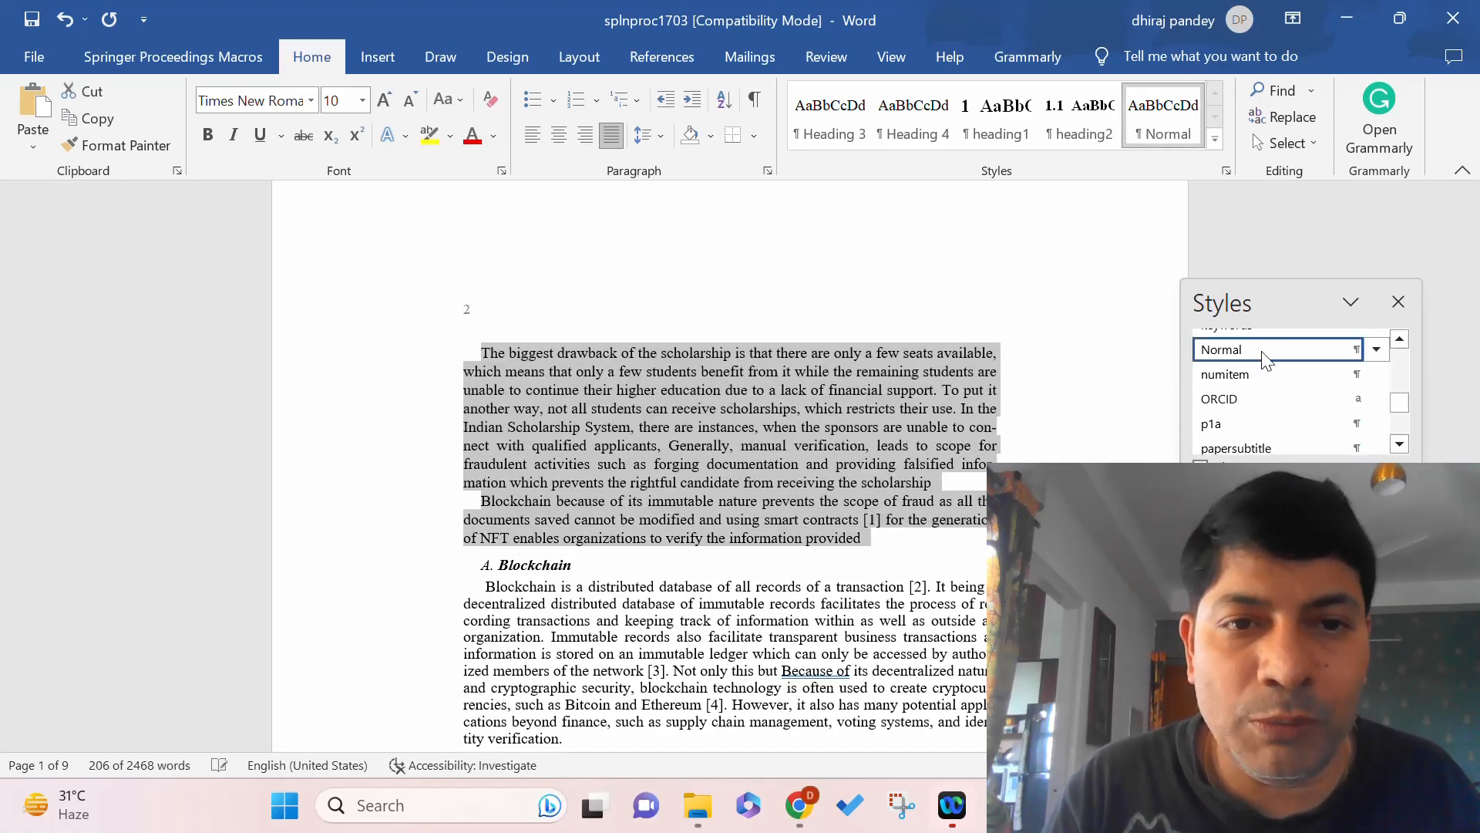
left_click(648, 549)
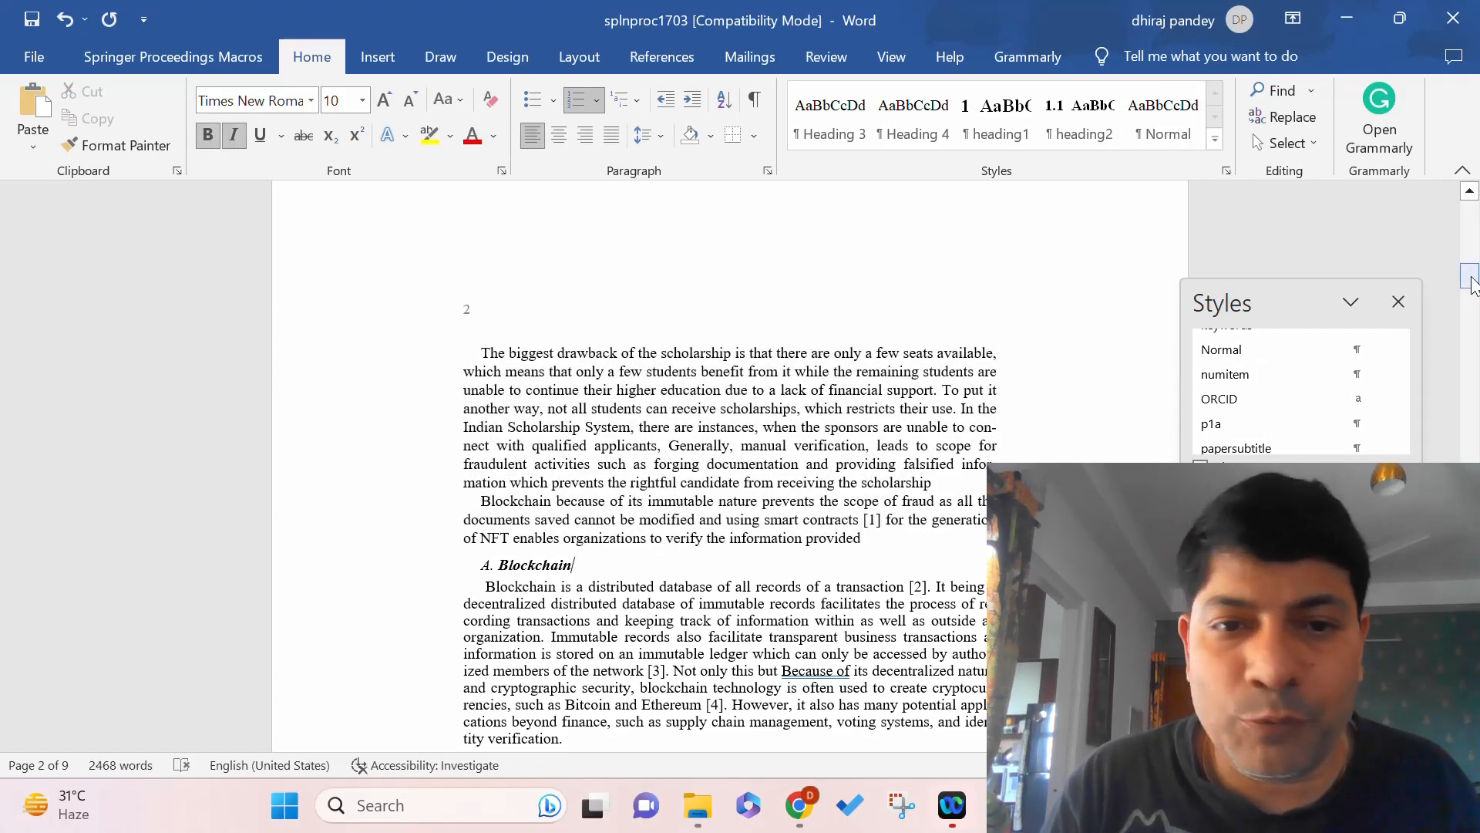
mouse_move(1473, 281)
left_mouse_down()
mouse_move(1472, 245)
mouse_move(1477, 297)
left_mouse_up()
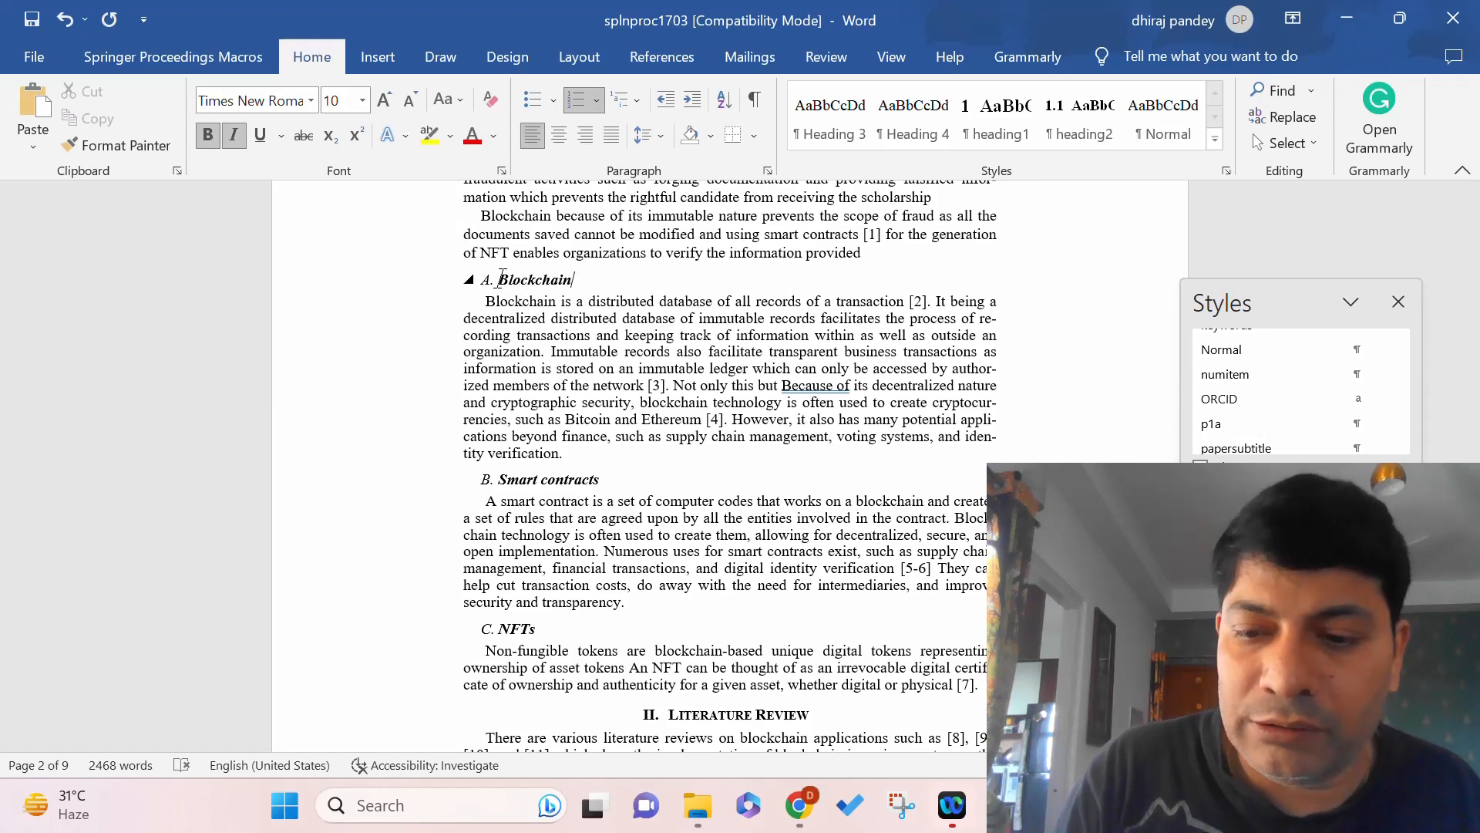
type(":")
Select the subsections from the Blockchain heading down through the NFTs heading.
key("Delete")
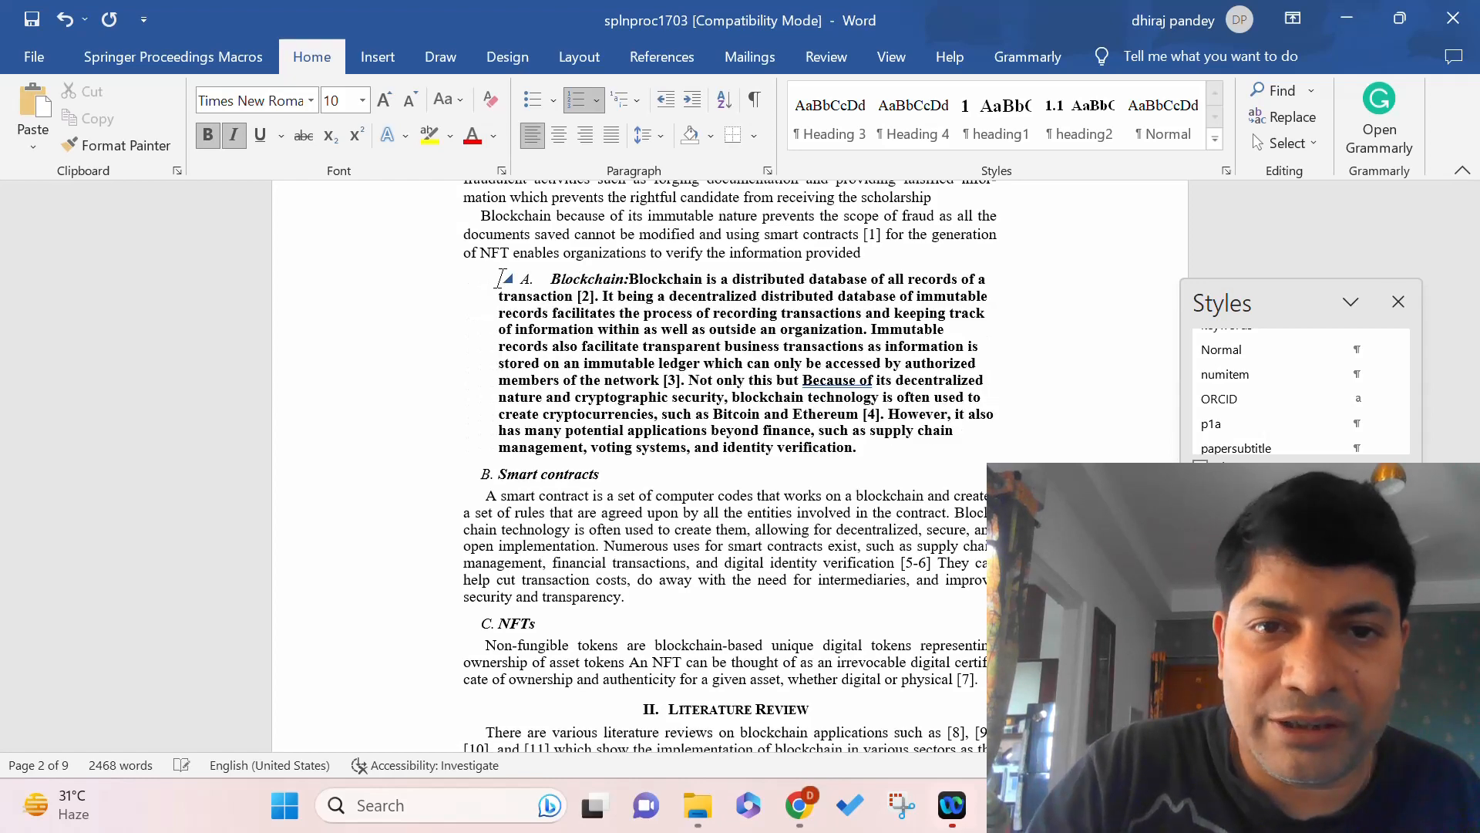
key("Return")
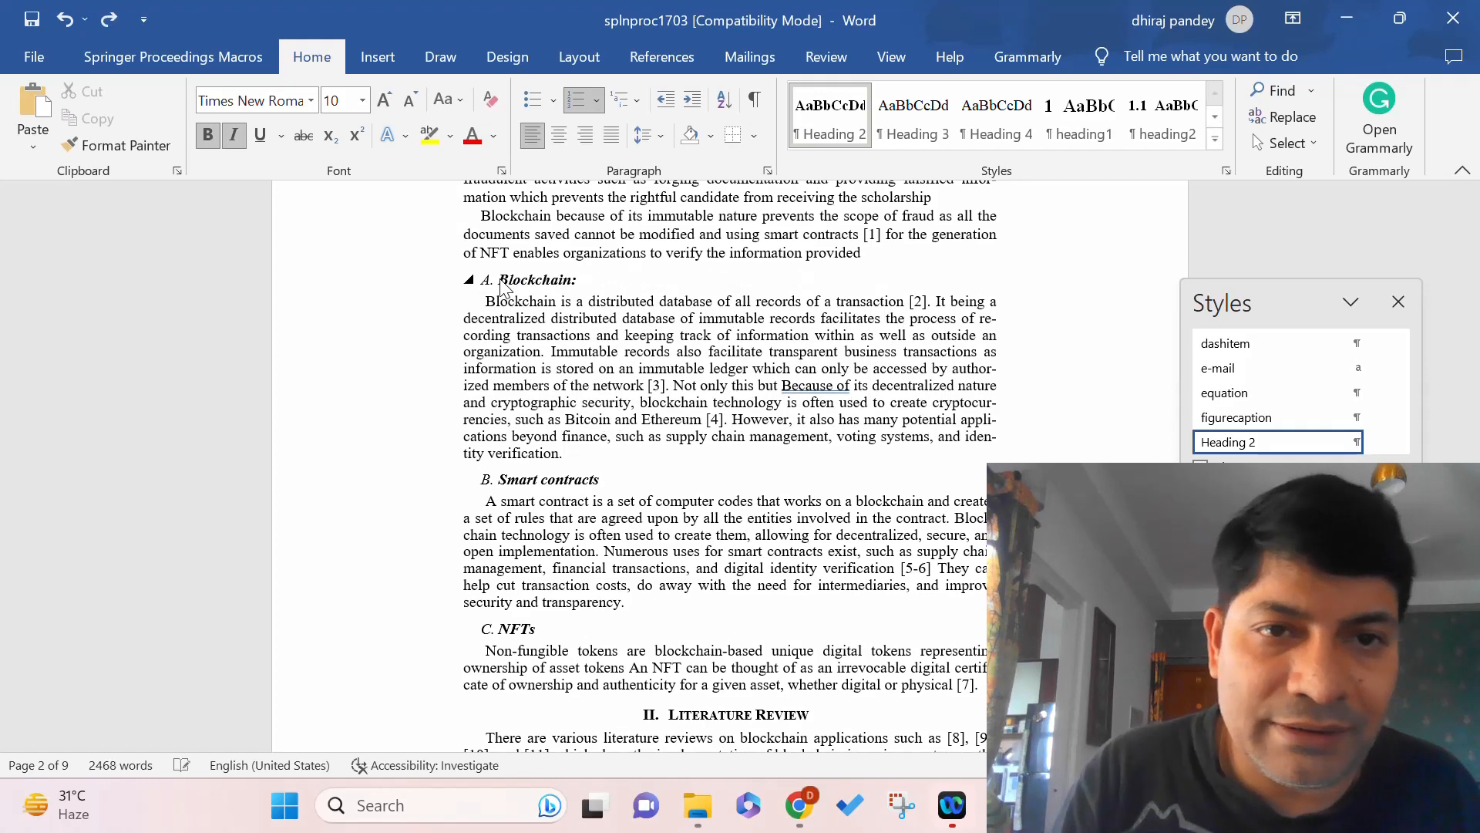
left_click_drag(499, 279, 560, 436)
left_click_drag(554, 553, 540, 634)
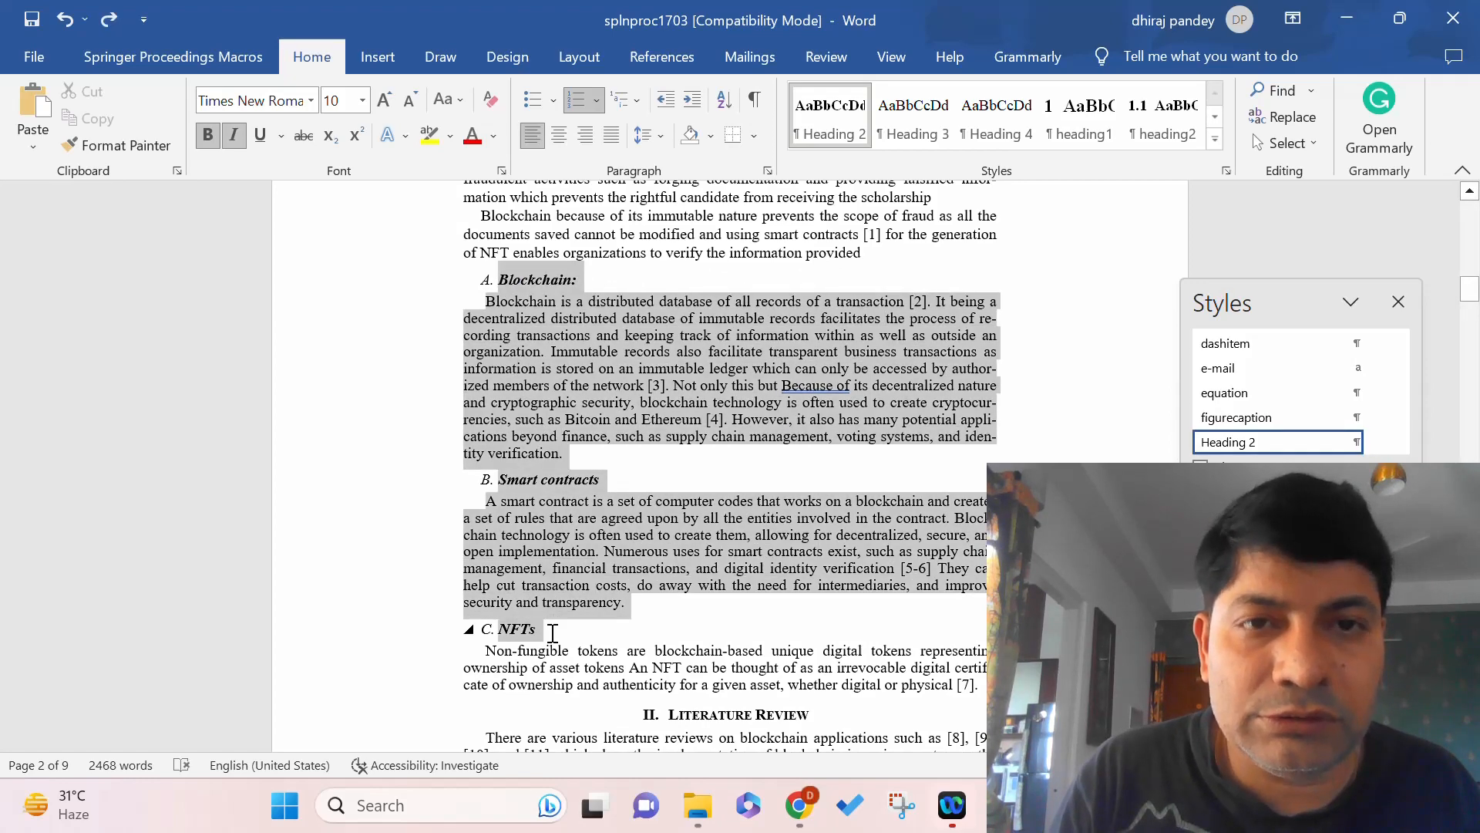
Format the subsections with Num Item and join Blockchain and Smart contracts onto their paragraphs.
left_click(137, 57)
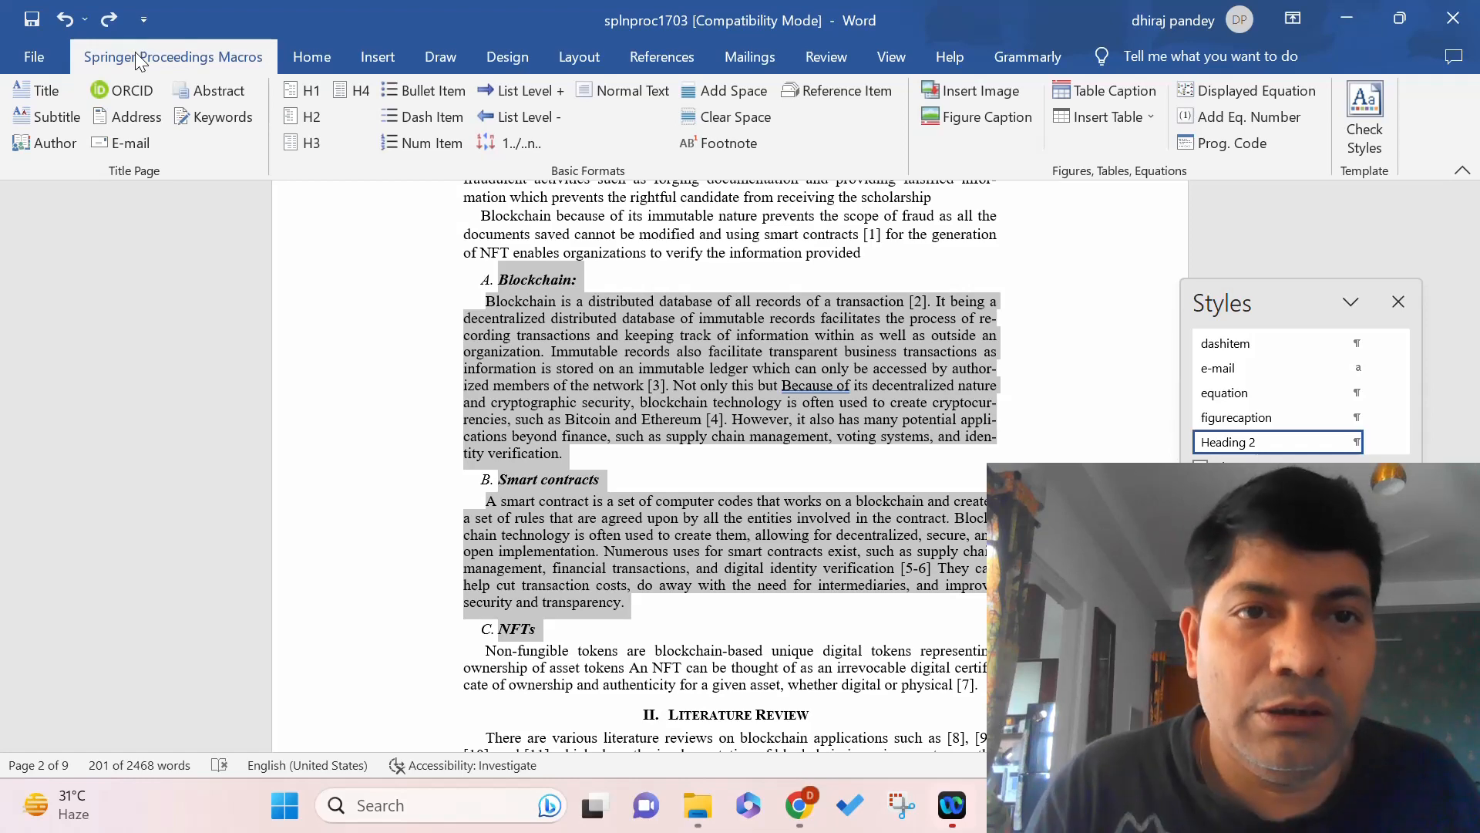
left_click(423, 144)
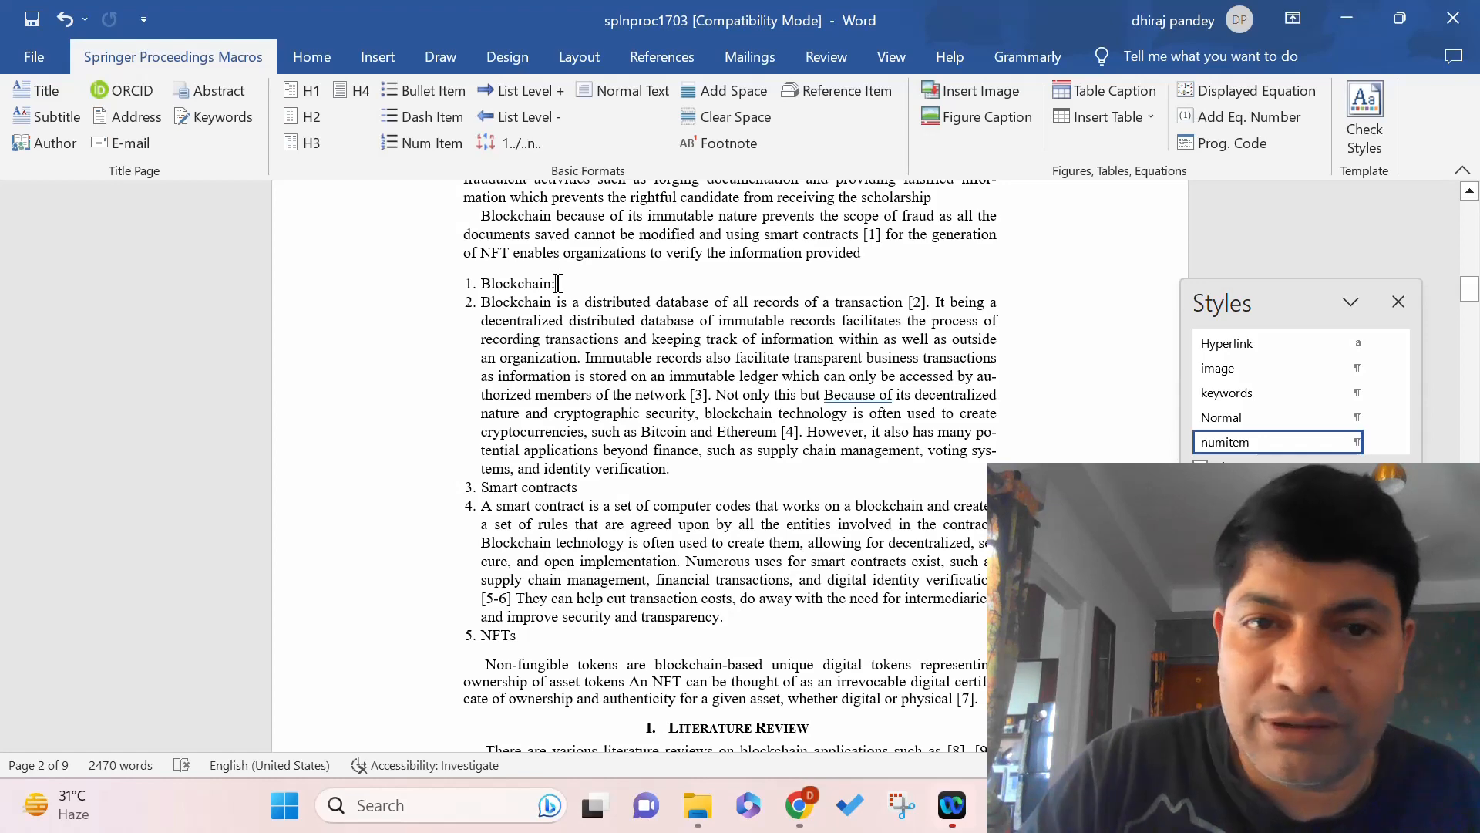
key("Delete")
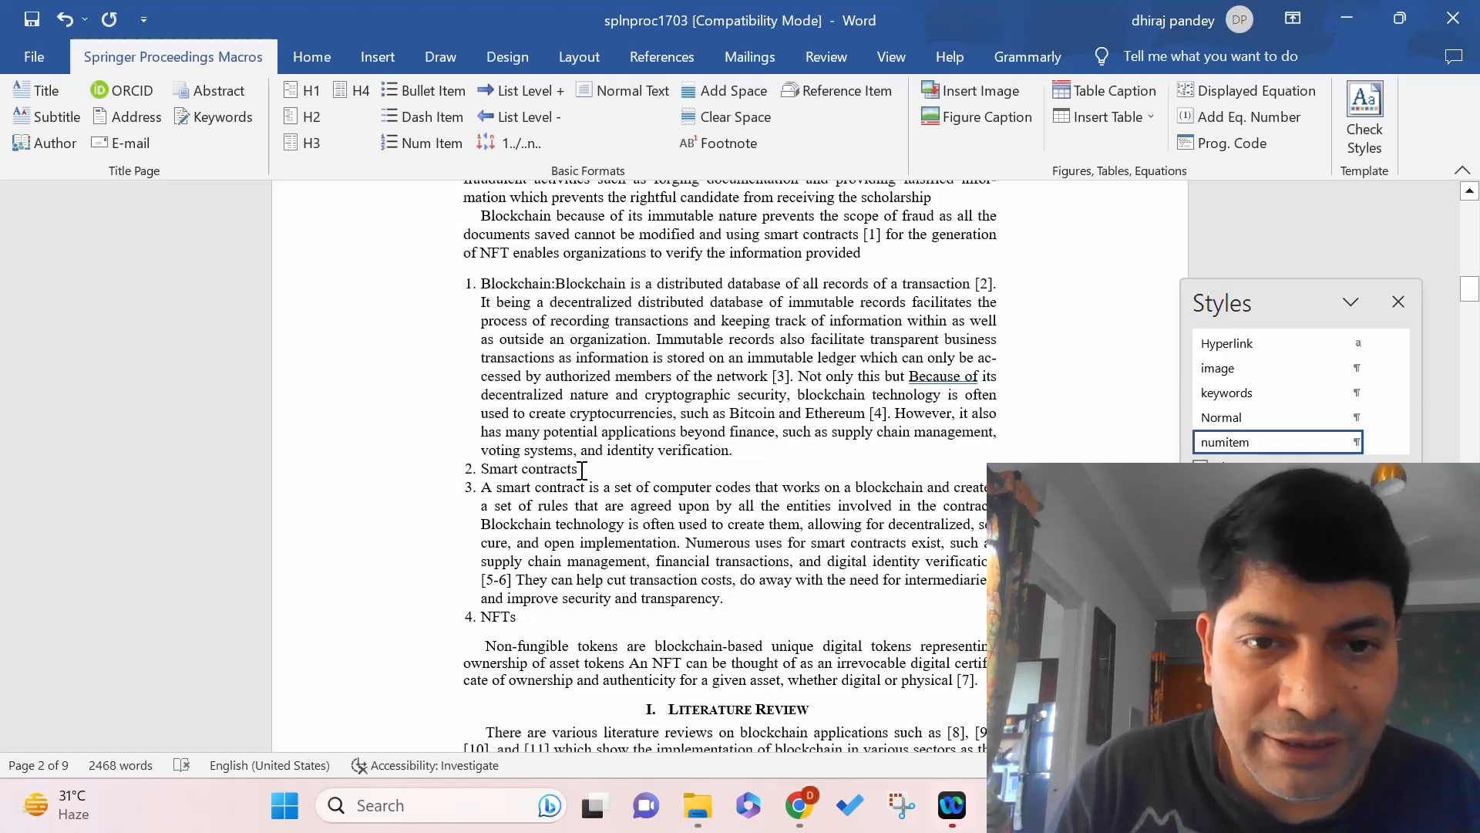
left_click(582, 469)
key("Delete")
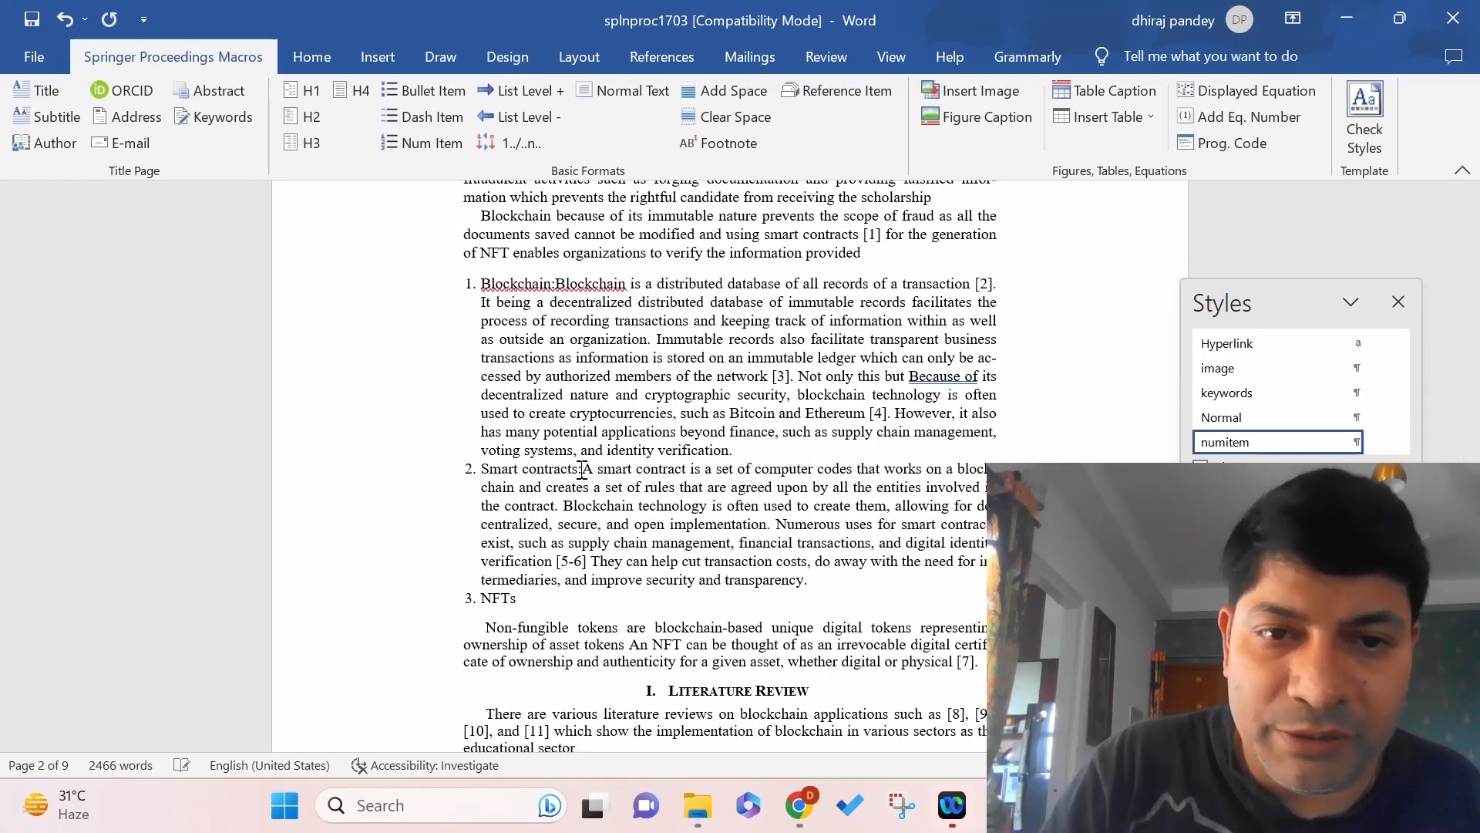
Add a space after 'Blockchain:' and run 'NFTs:' into the Non-fungible tokens paragraph.
left_click(556, 286)
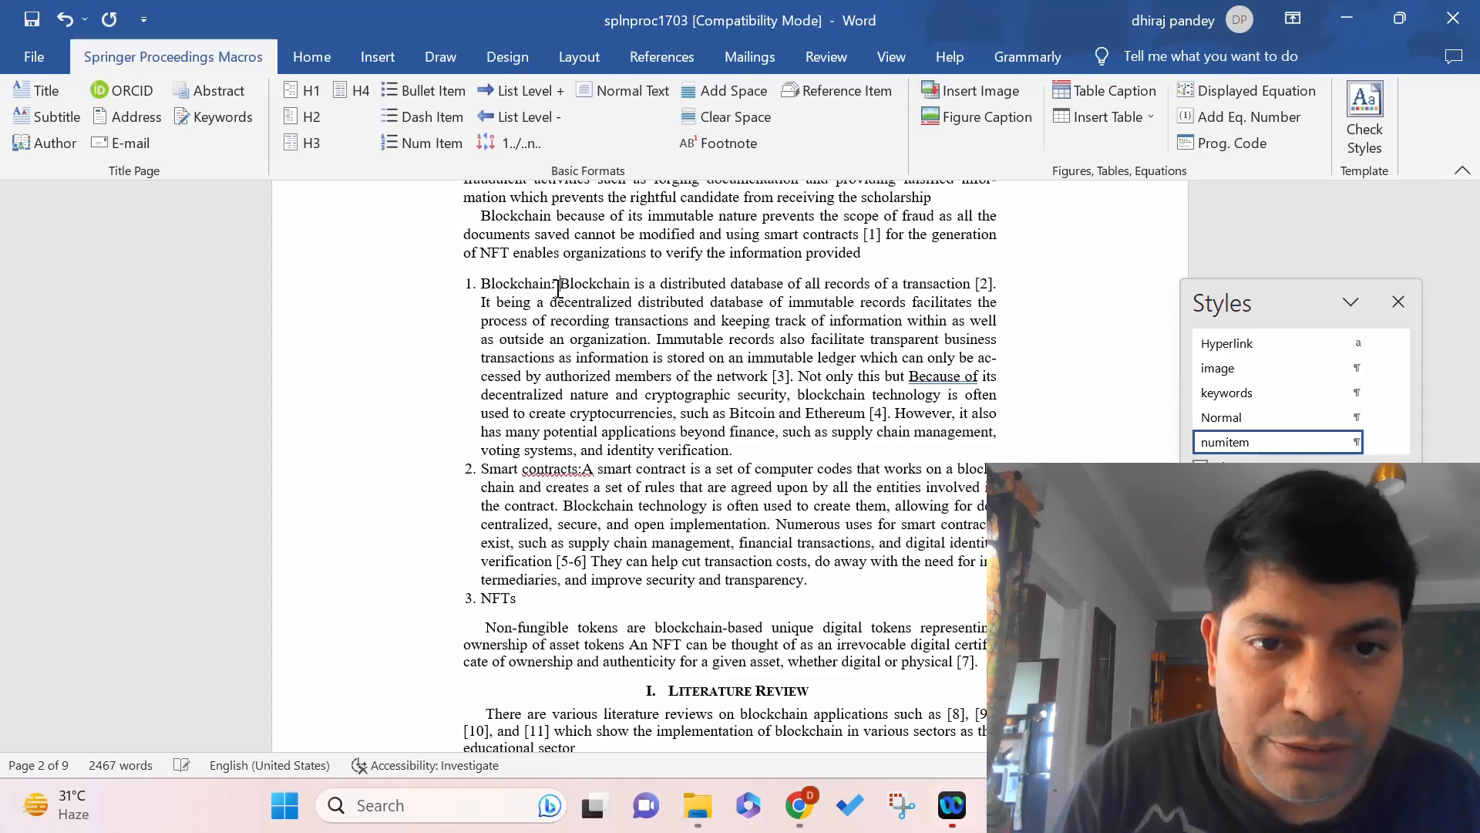
left_click(529, 601)
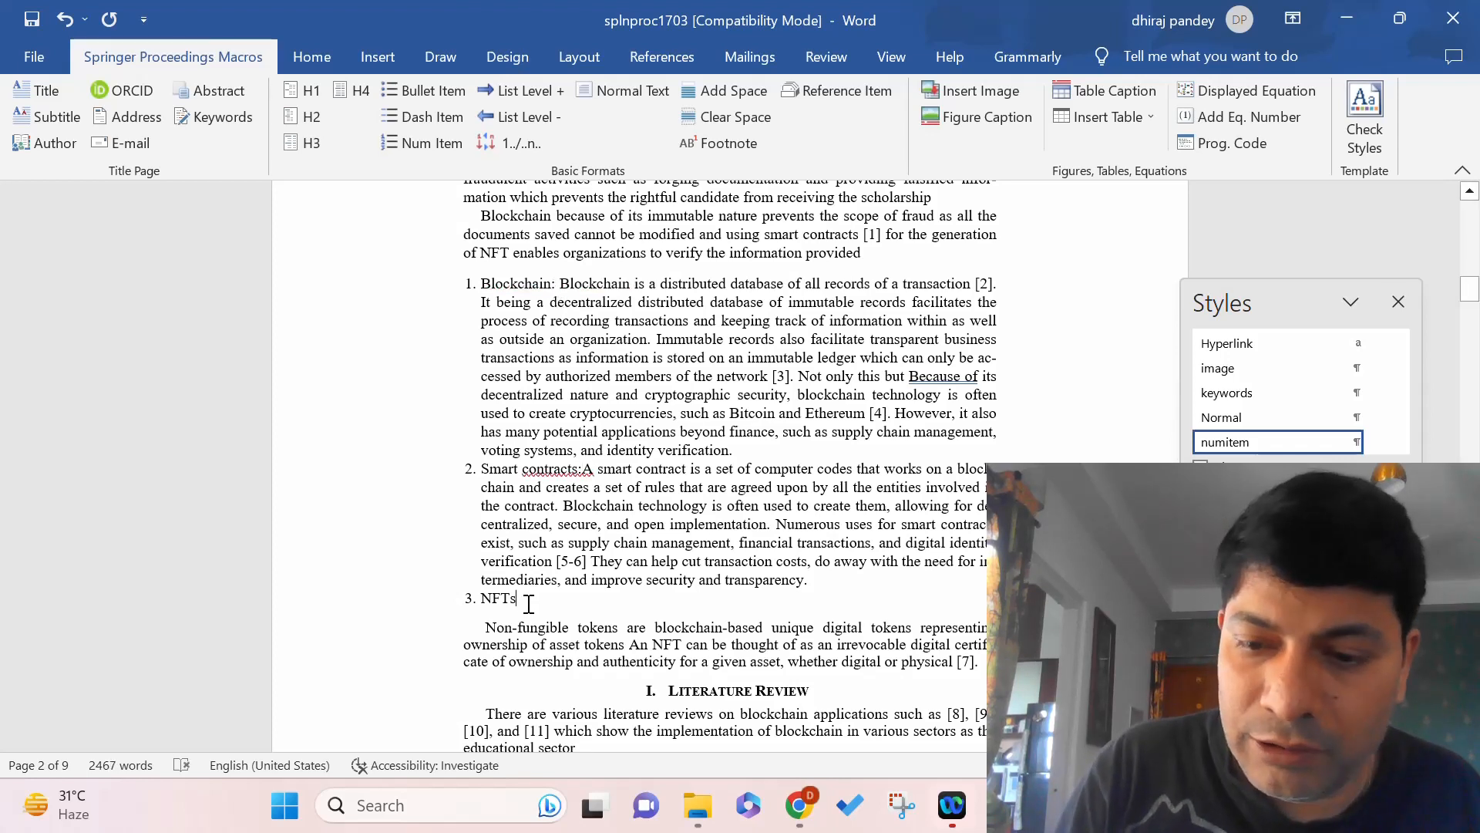
type(":")
key("Delete")
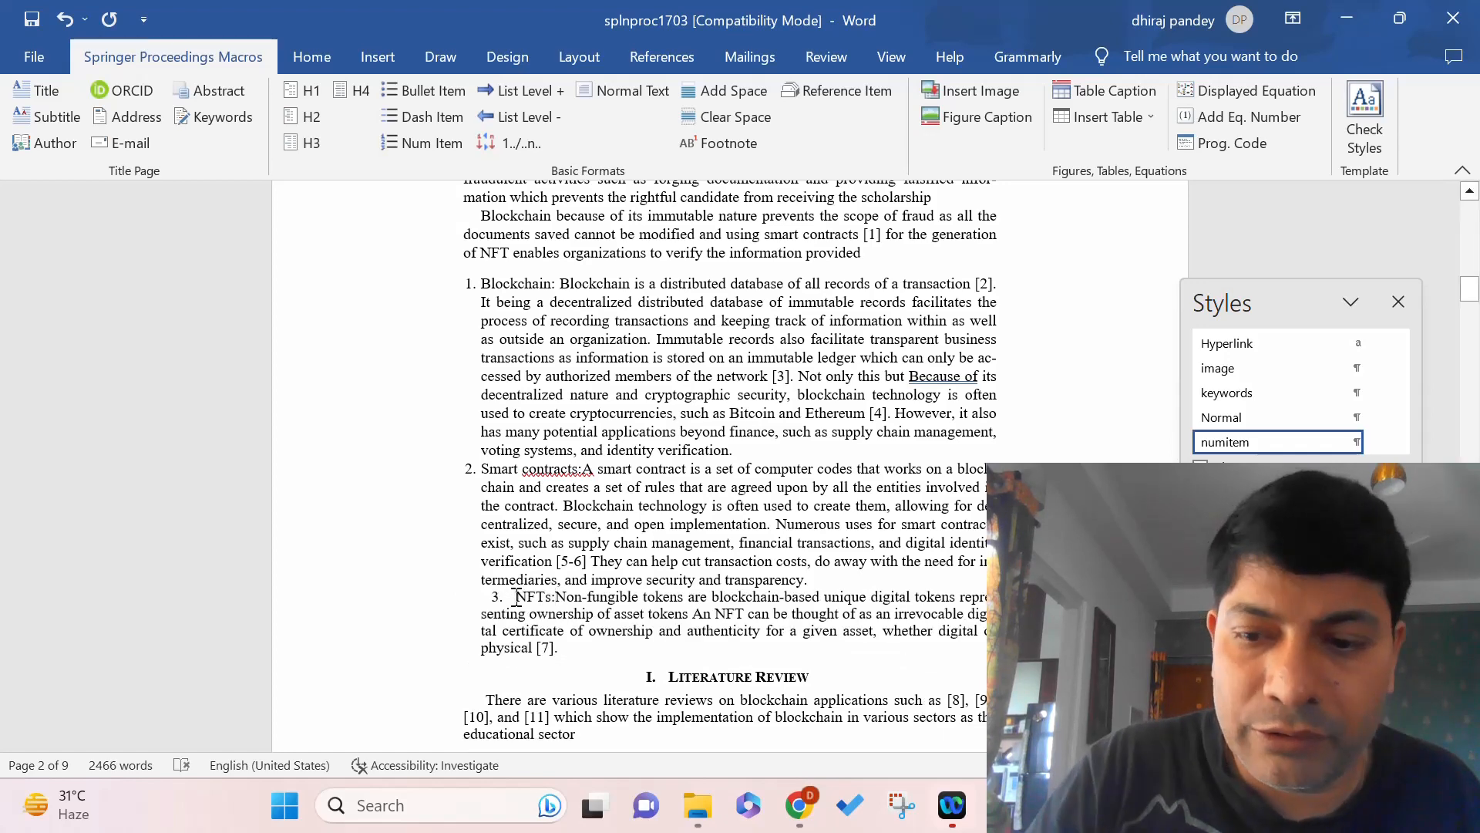
key("BackSpace")
key("BackSpace")
key("BackSpace")
key("BackSpace")
key("BackSpace")
key("BackSpace")
key("BackSpace")
key("BackSpace")
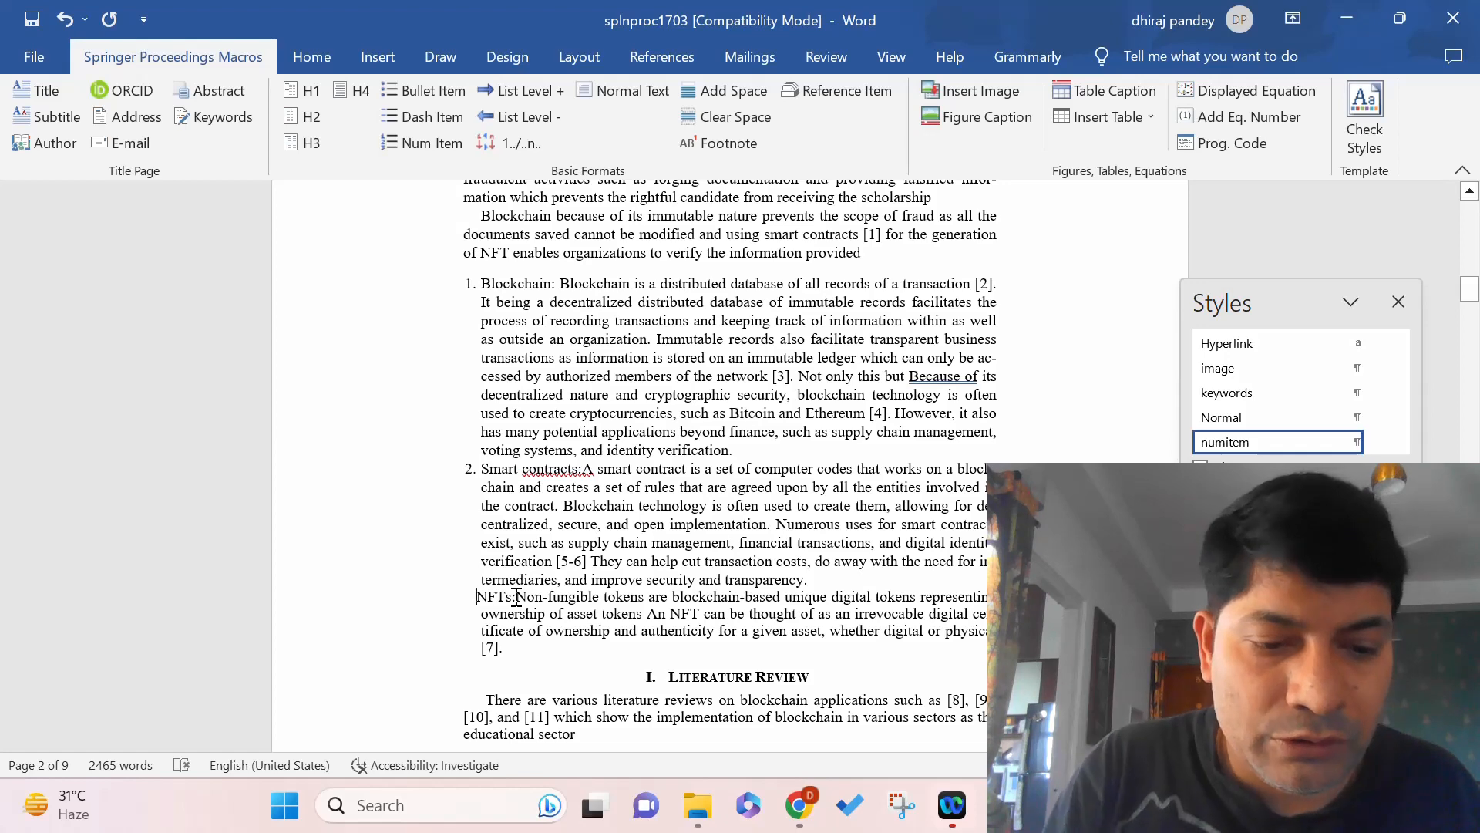
key("ctrl+z")
key("ctrl+z")
key("ctrl+z")
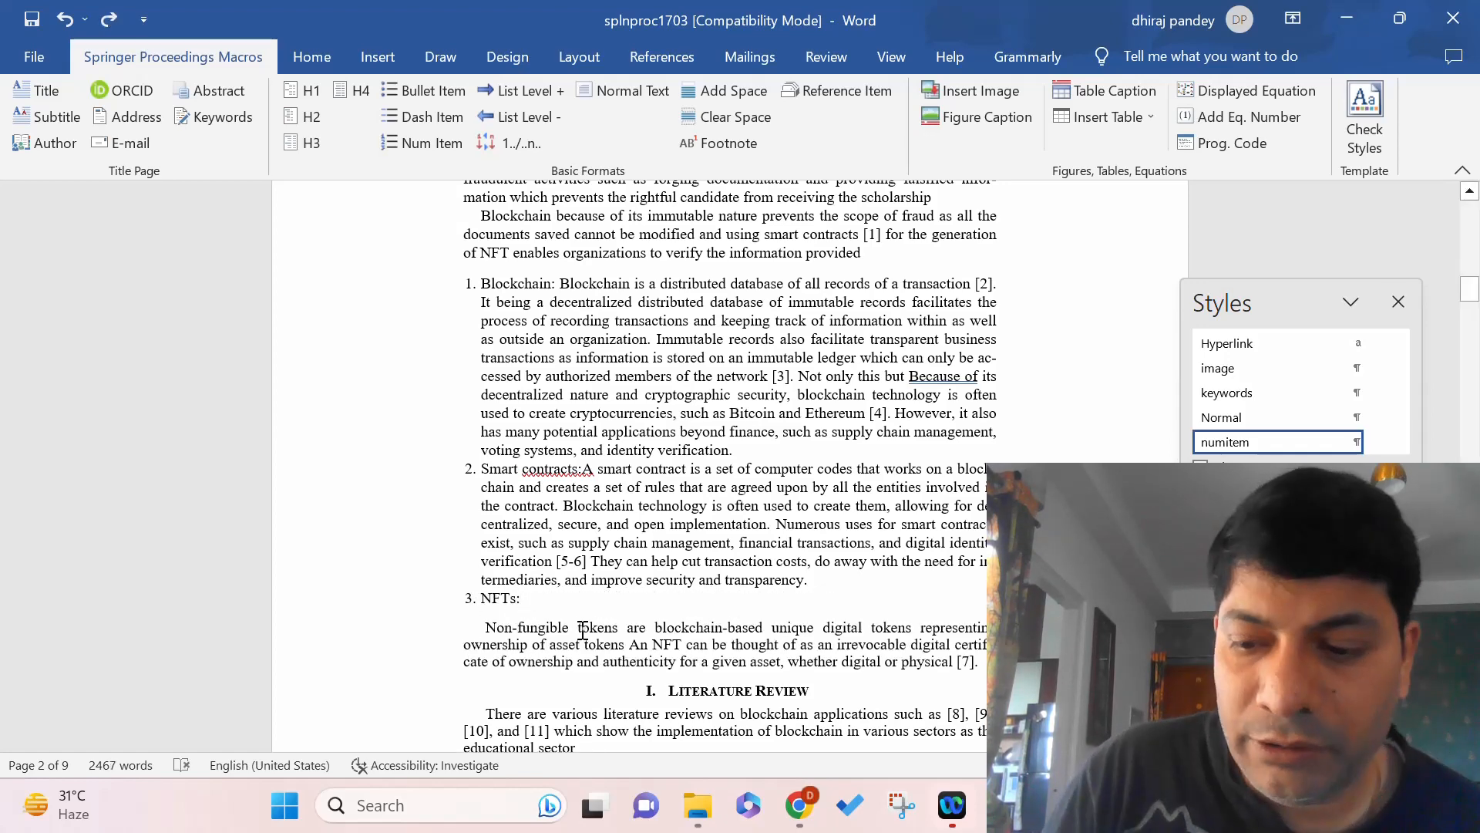
left_click(532, 598)
key("Delete")
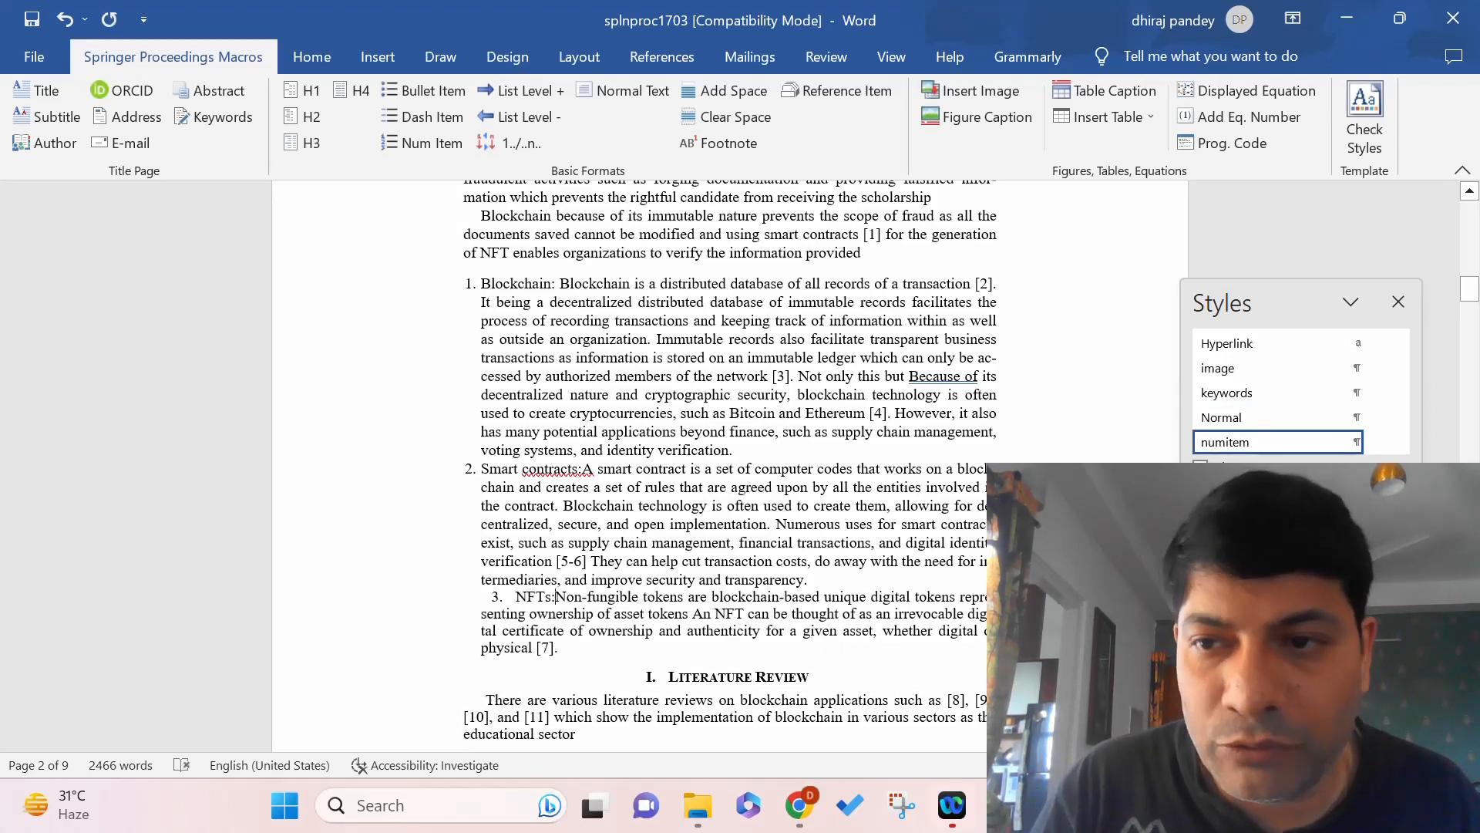
Reapply Num Item to all three items and add spaces after 'NFTs:' and 'Smart contracts:'.
left_click_drag(1471, 297, 1473, 295)
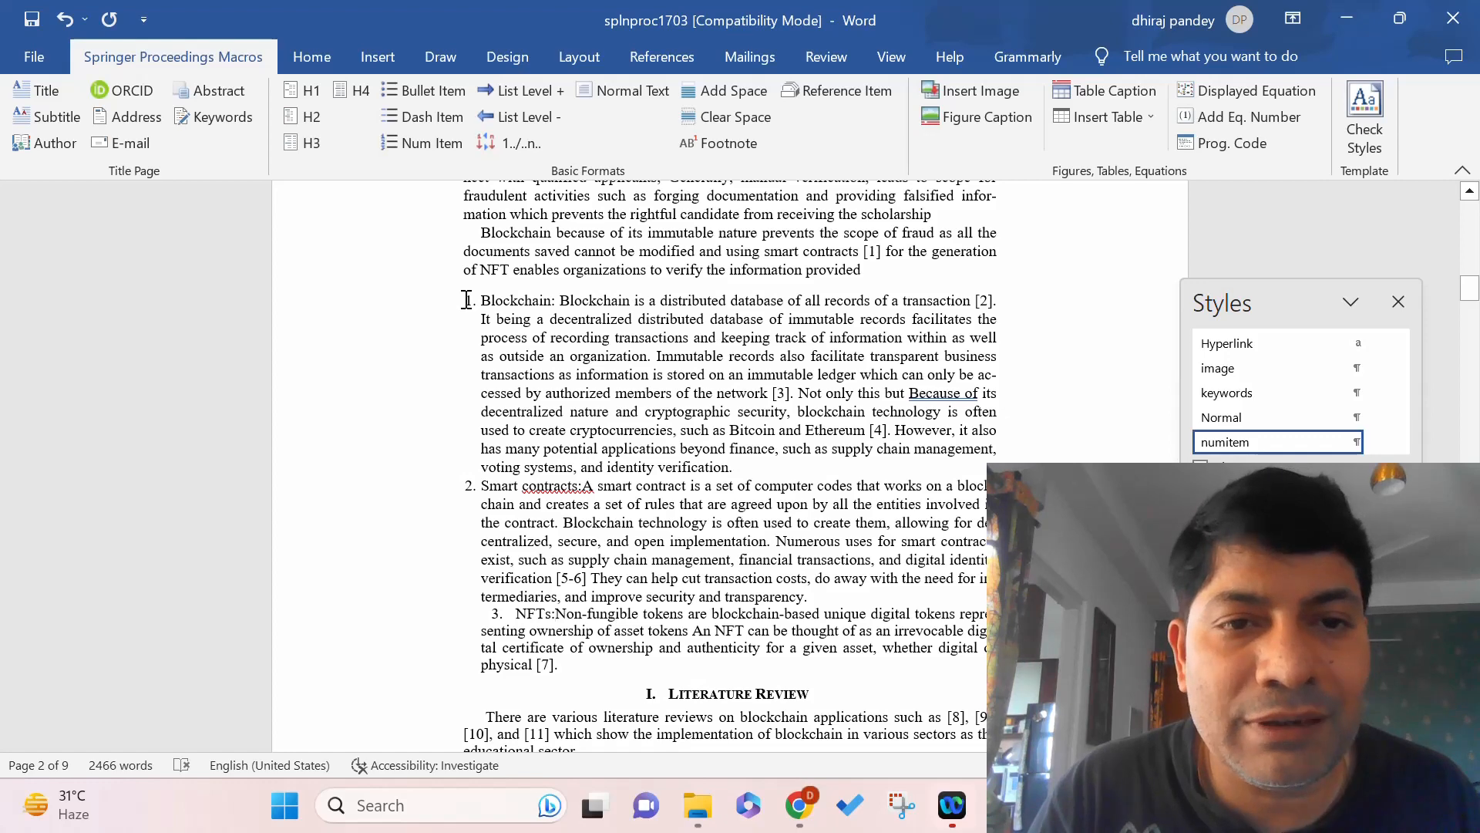
left_click_drag(467, 300, 556, 667)
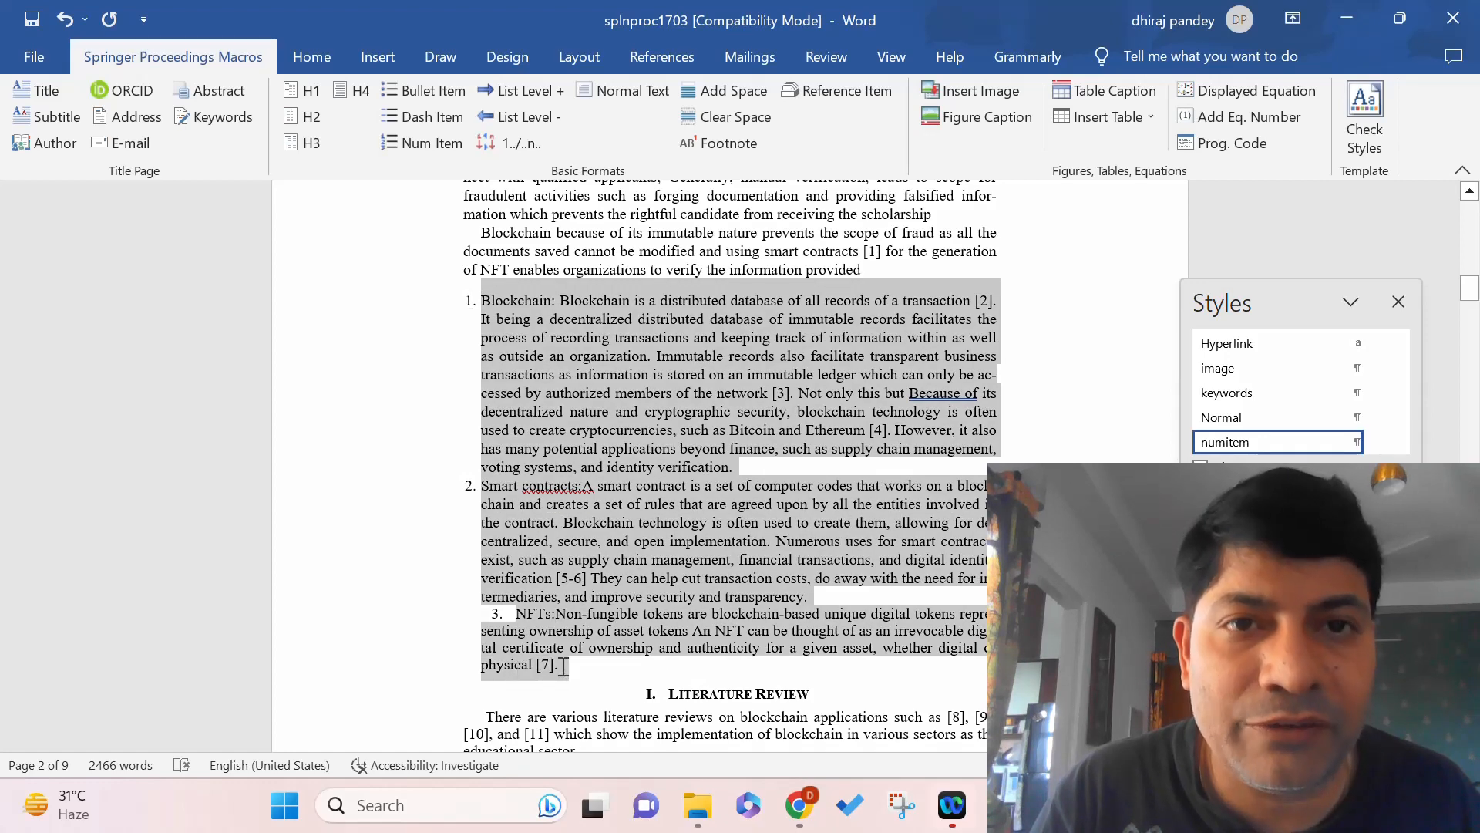
left_click(398, 138)
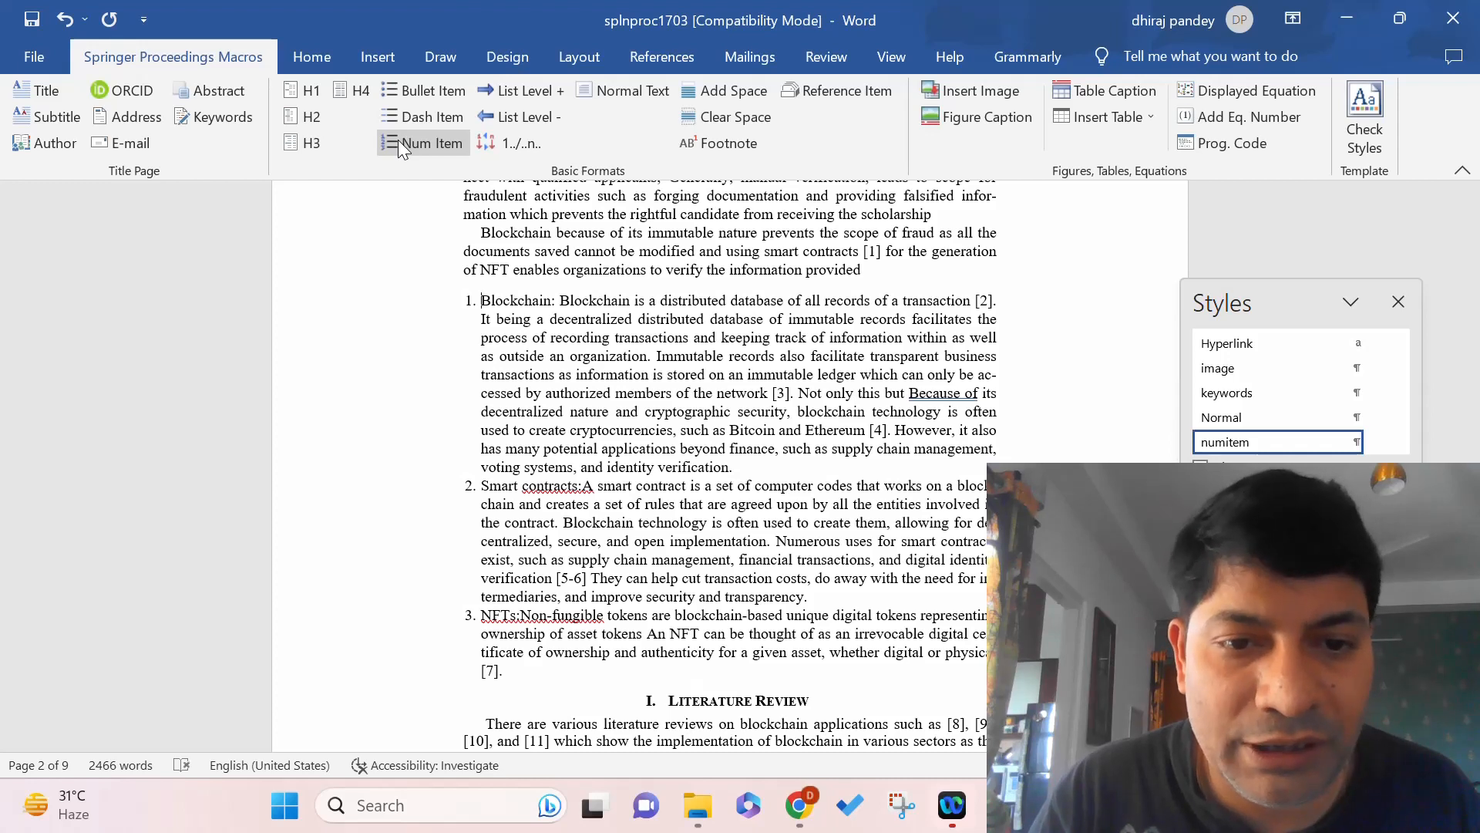
left_click(521, 617)
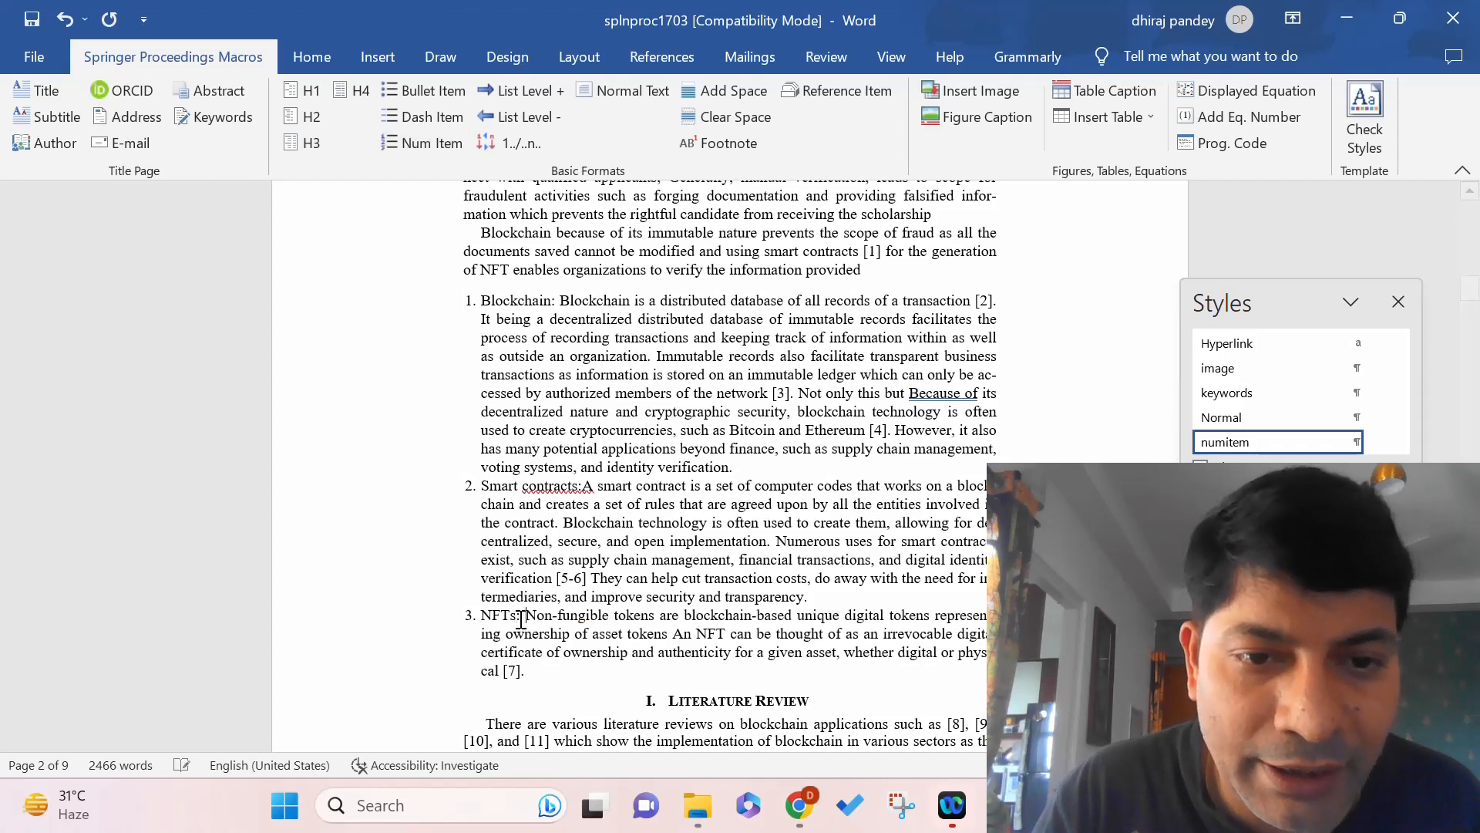
left_click(582, 487)
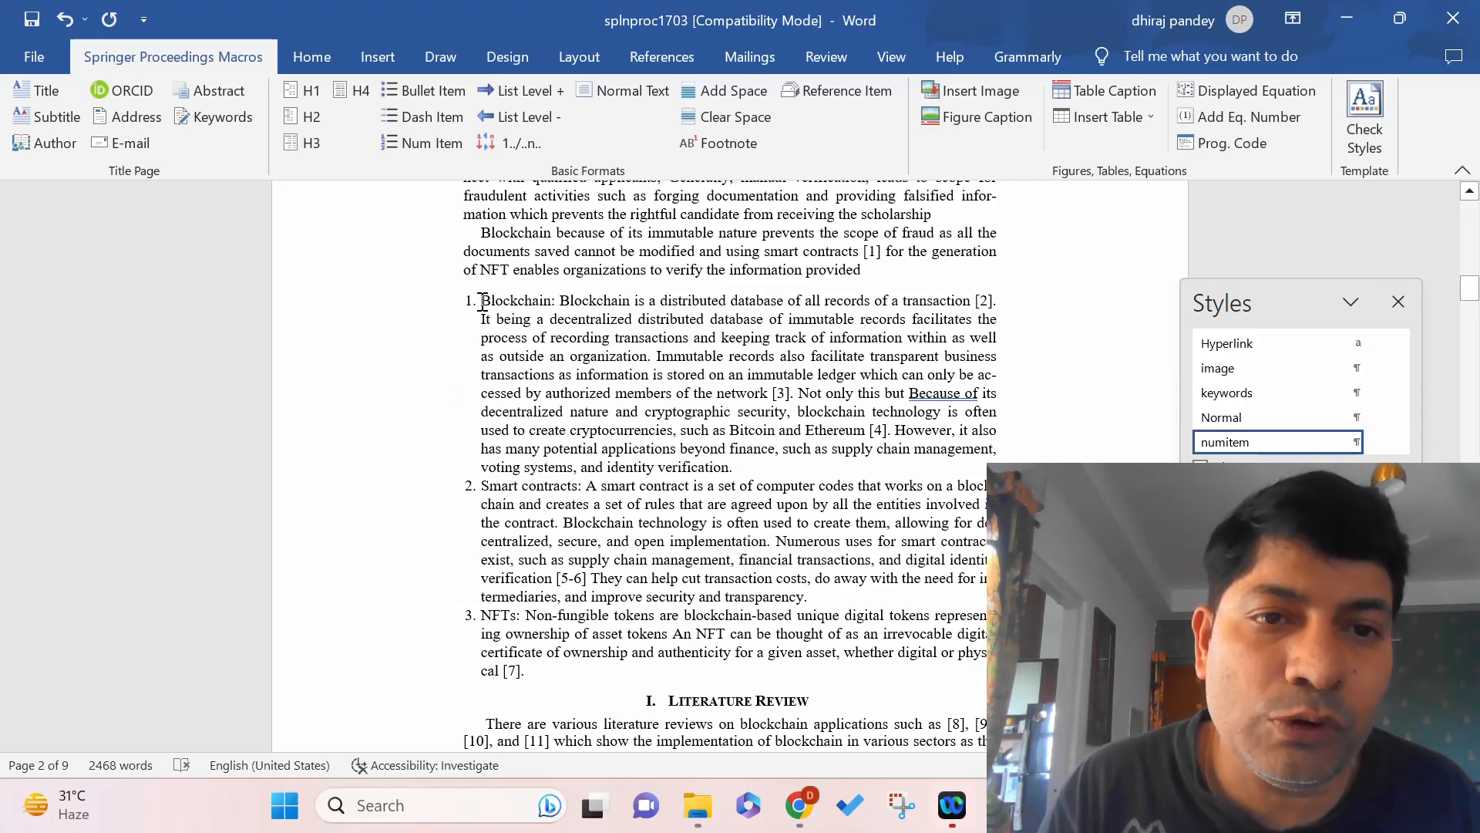
Select the three numbered items and open Manage Styles with numitem selected.
left_click_drag(482, 300, 525, 666)
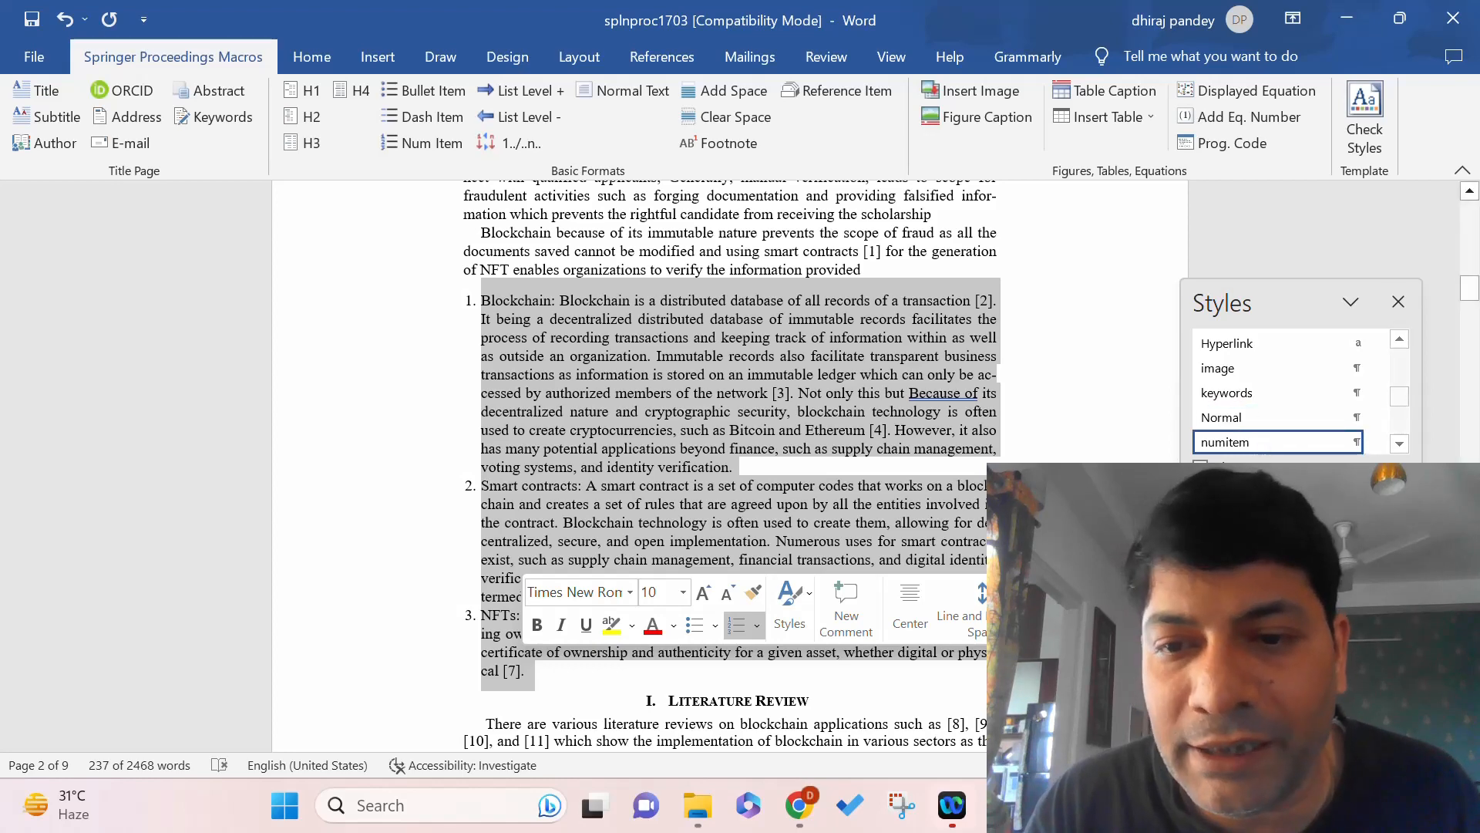
left_click(1031, 417)
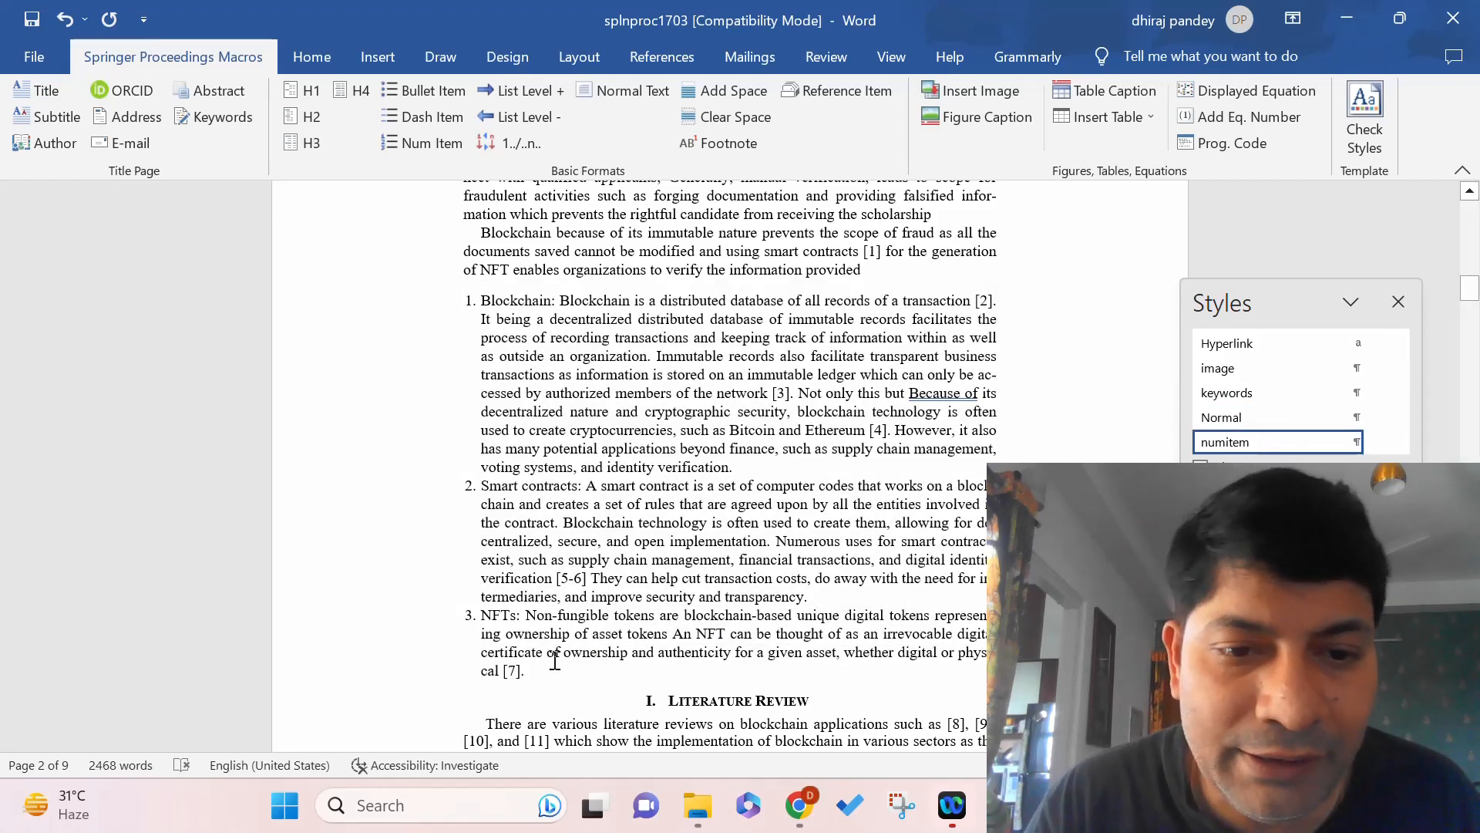
left_click_drag(528, 670, 470, 301)
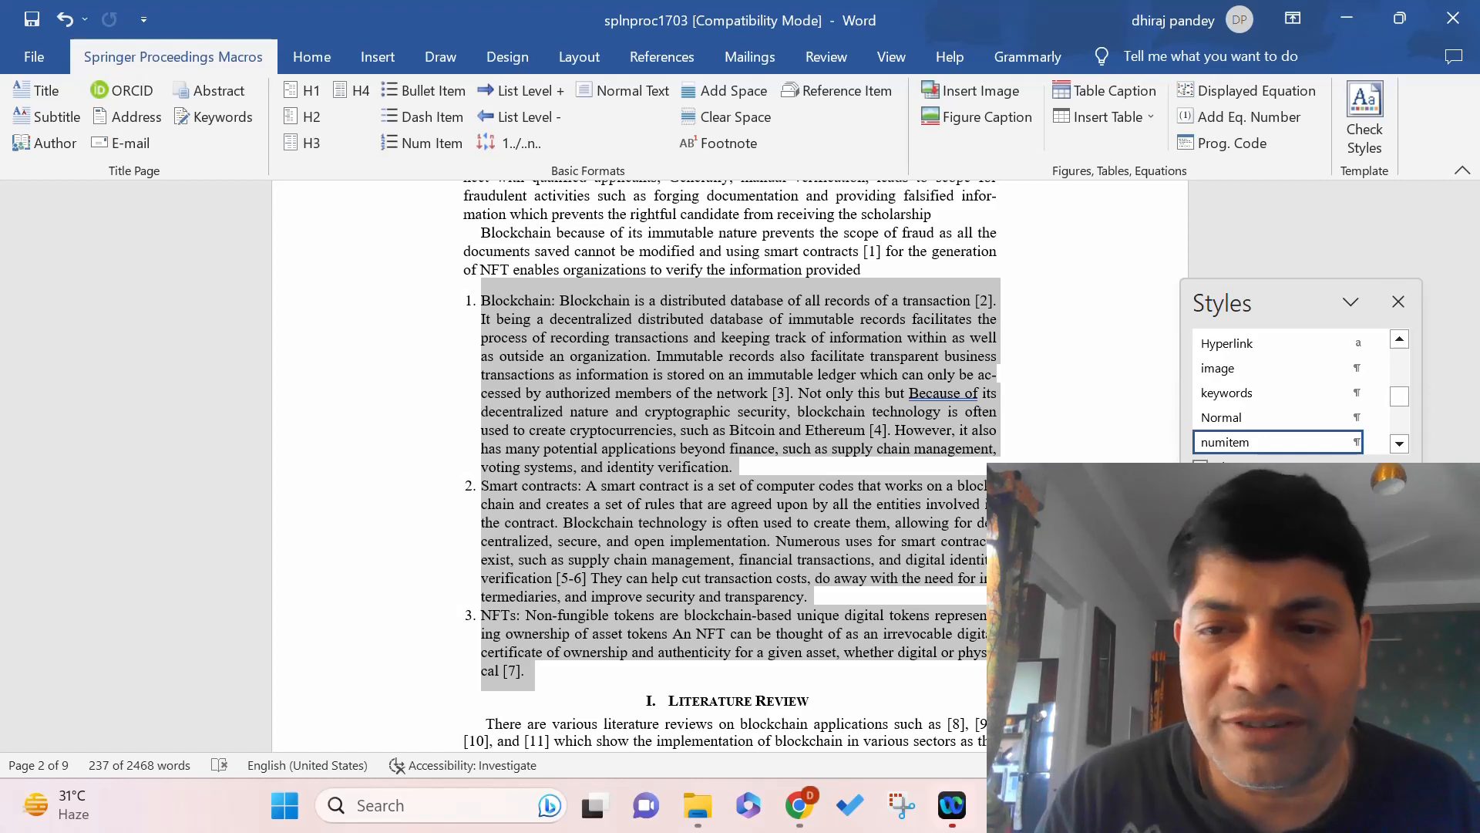
left_click(1278, 526)
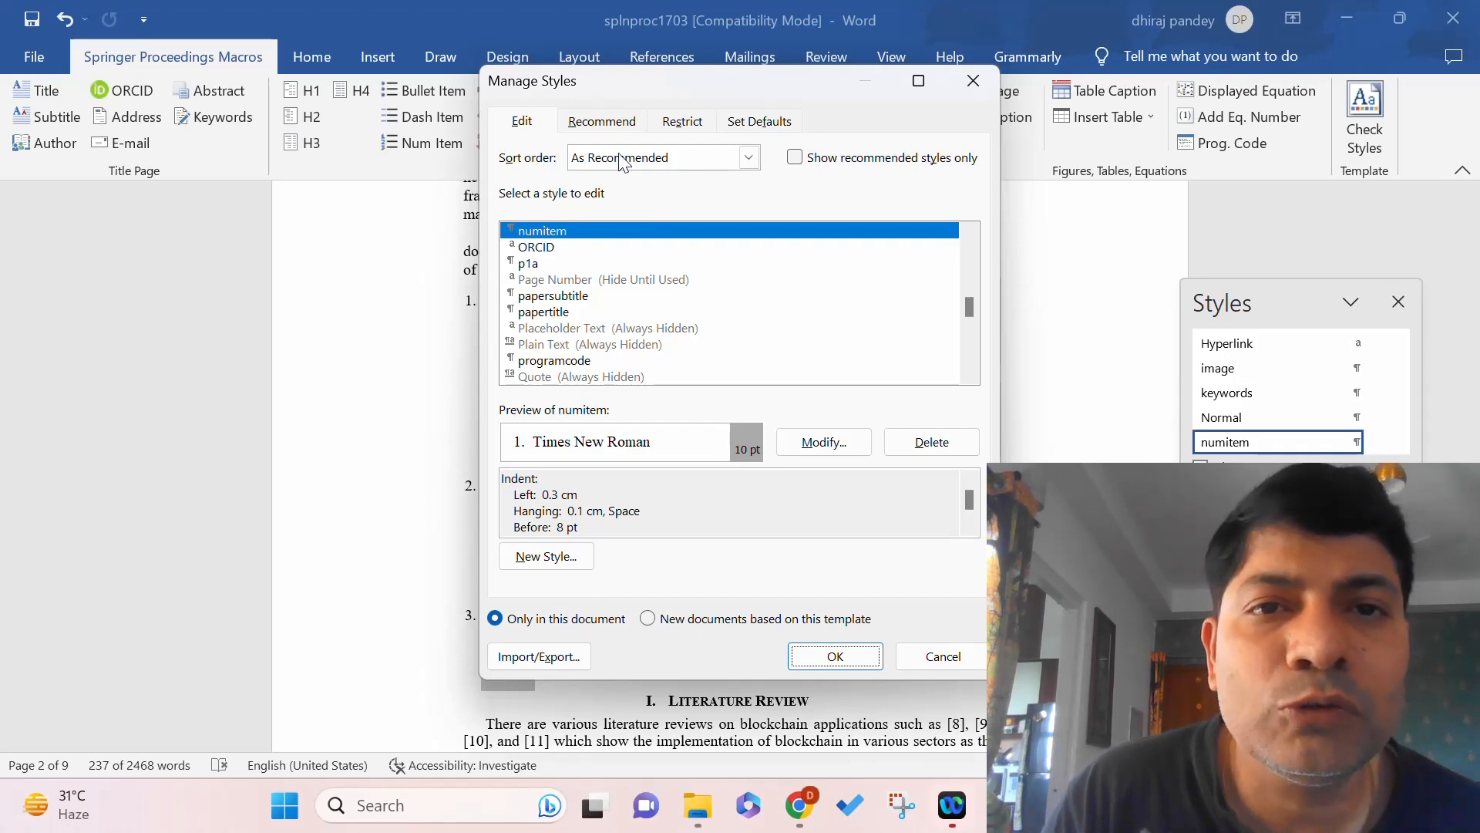
Open the Modify Style dialog for the numitem style.
left_click(845, 451)
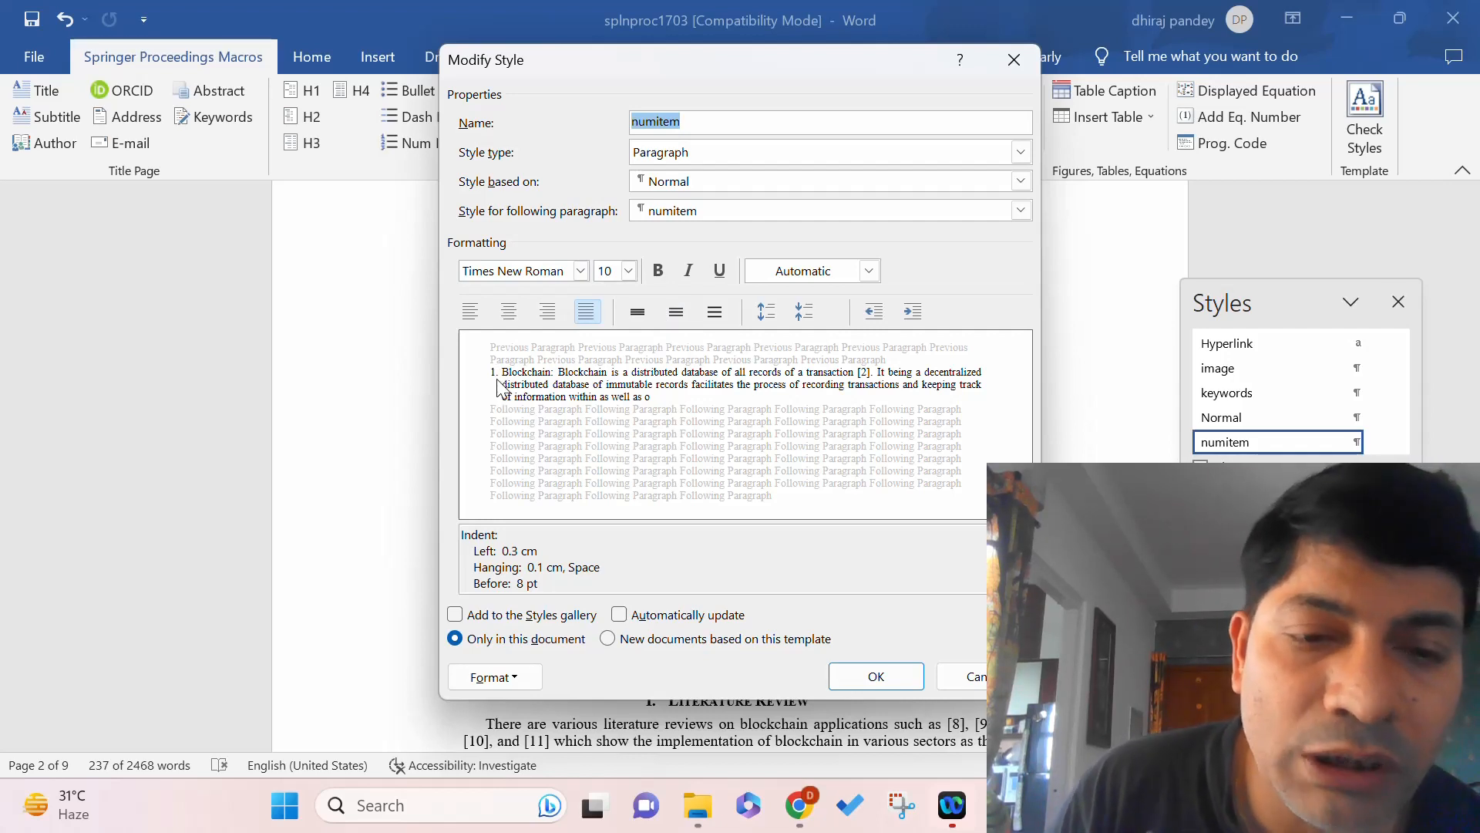
Set numitem's numbering to the A. B. C. capital-letter format and confirm all dialogs.
left_click(520, 677)
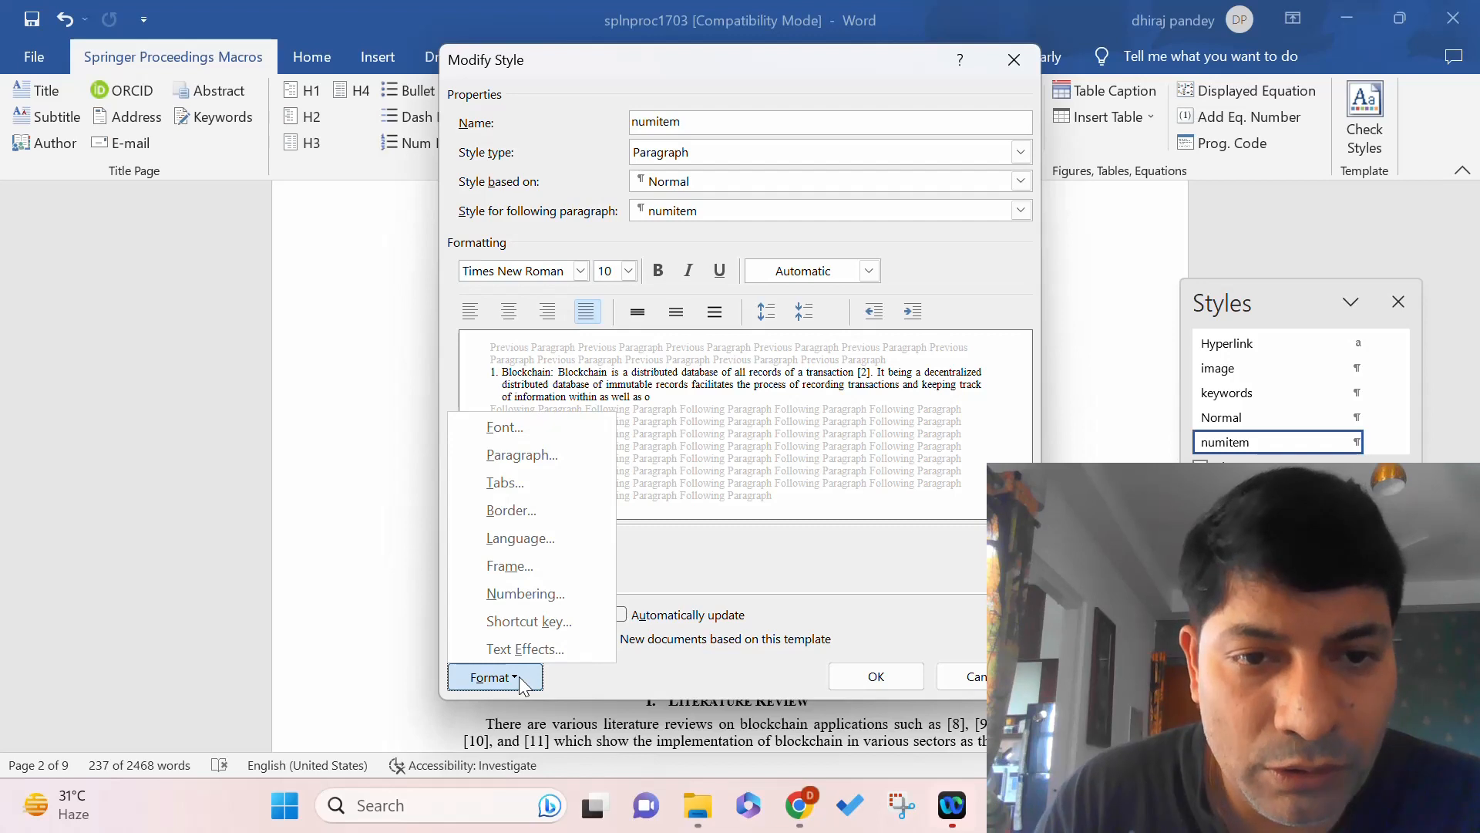
left_click(558, 595)
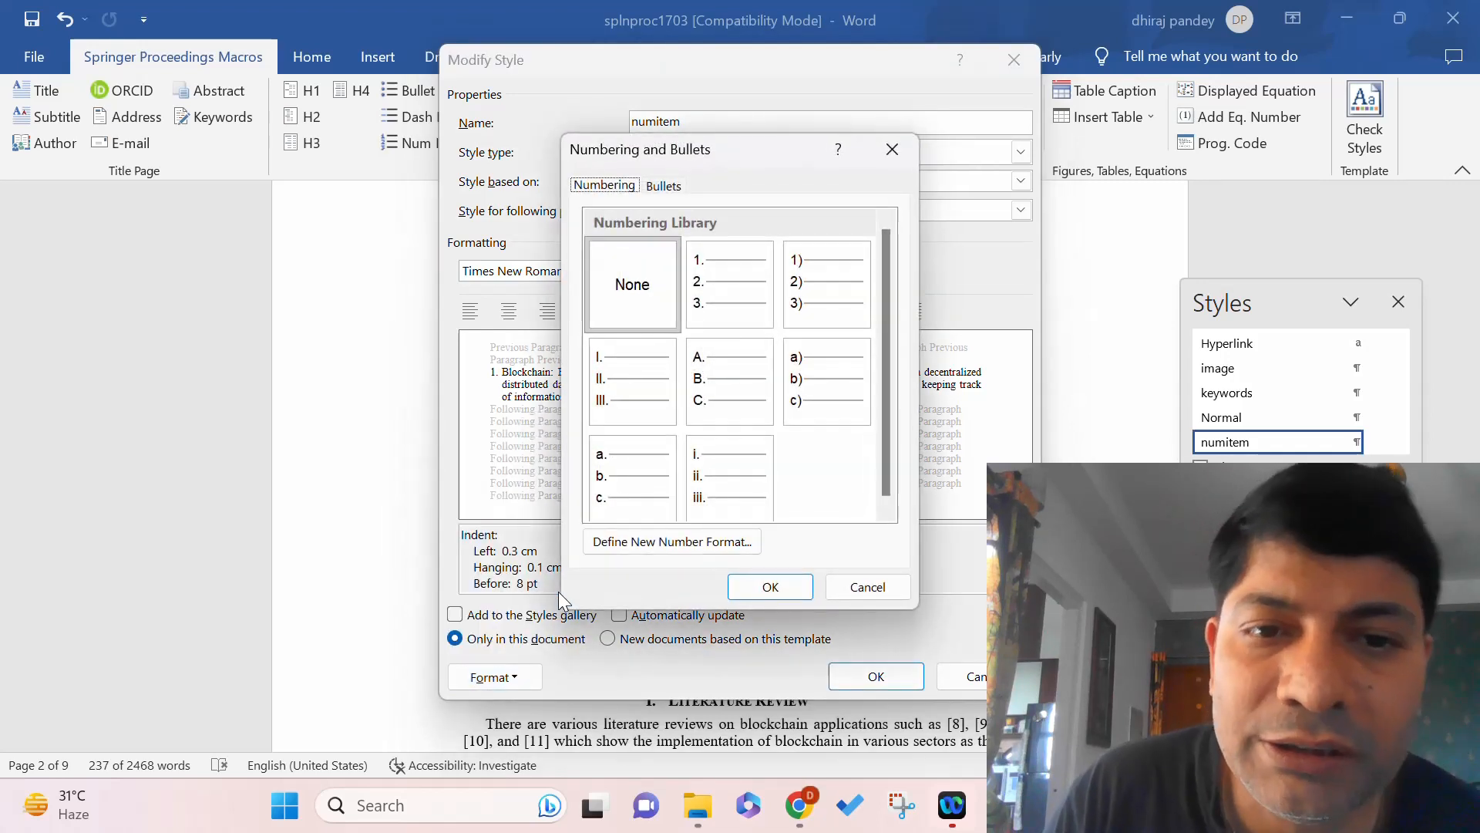
left_click(627, 476)
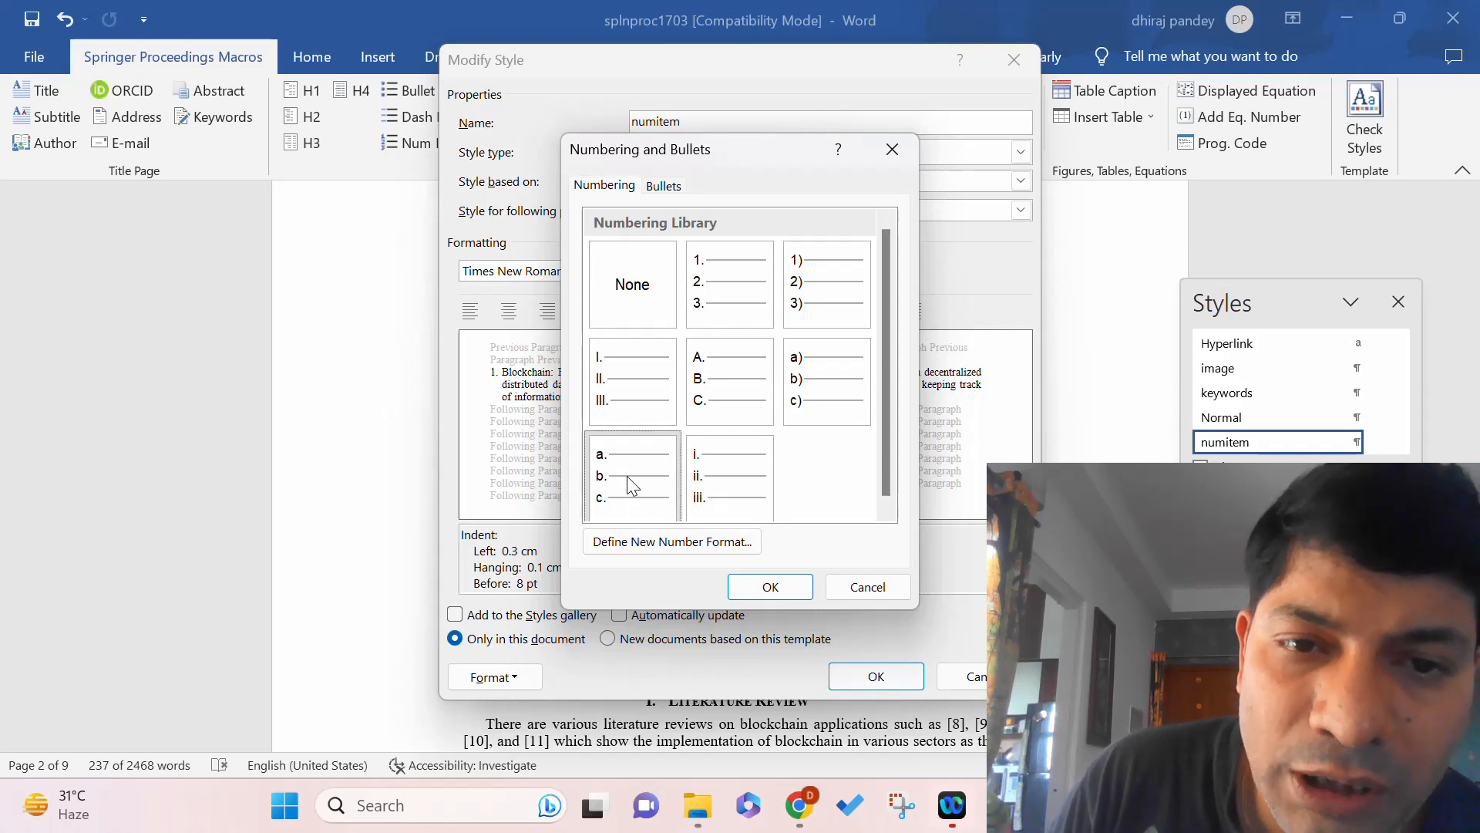
left_click(730, 377)
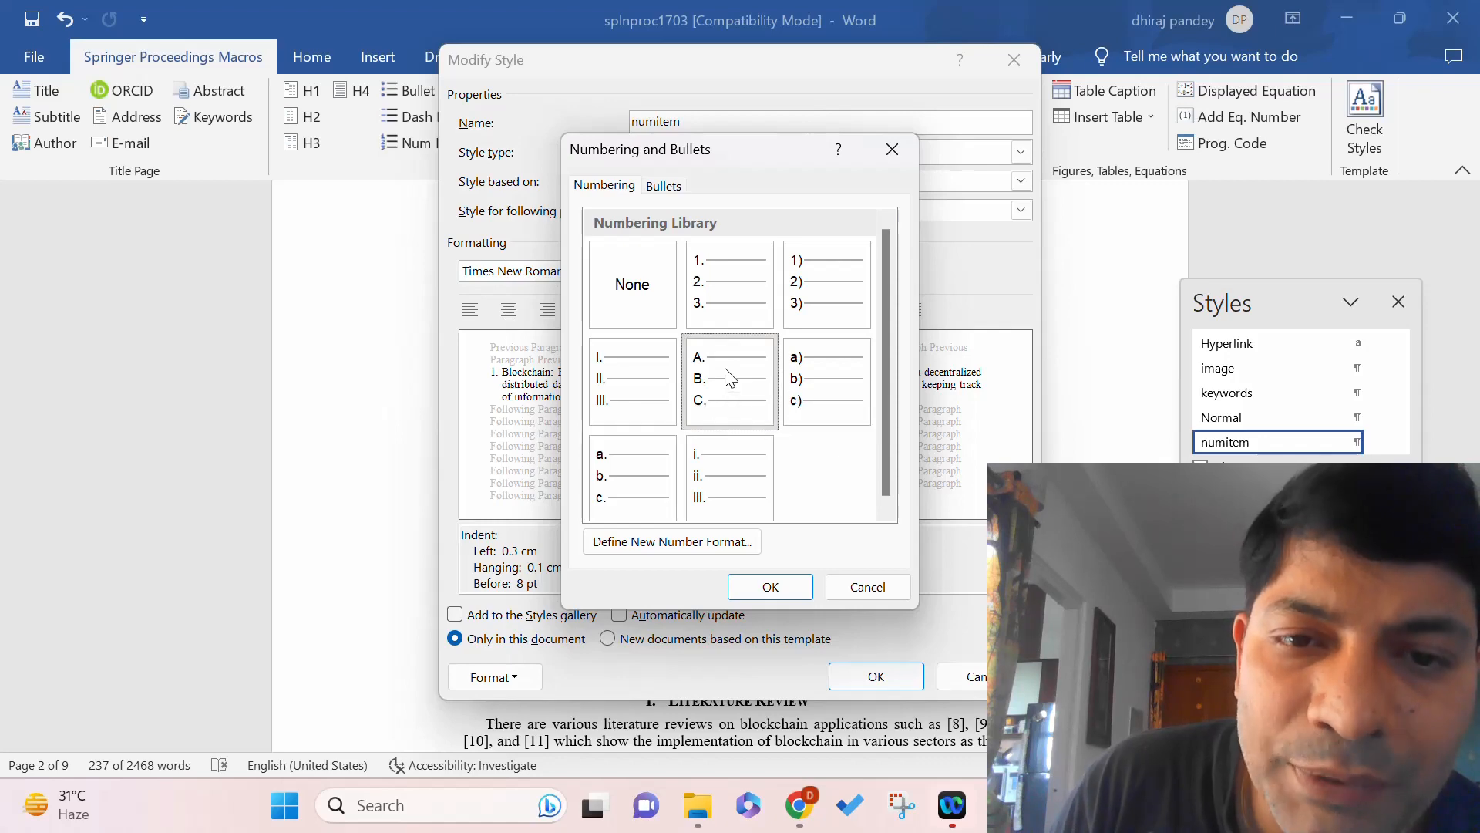
left_click(770, 586)
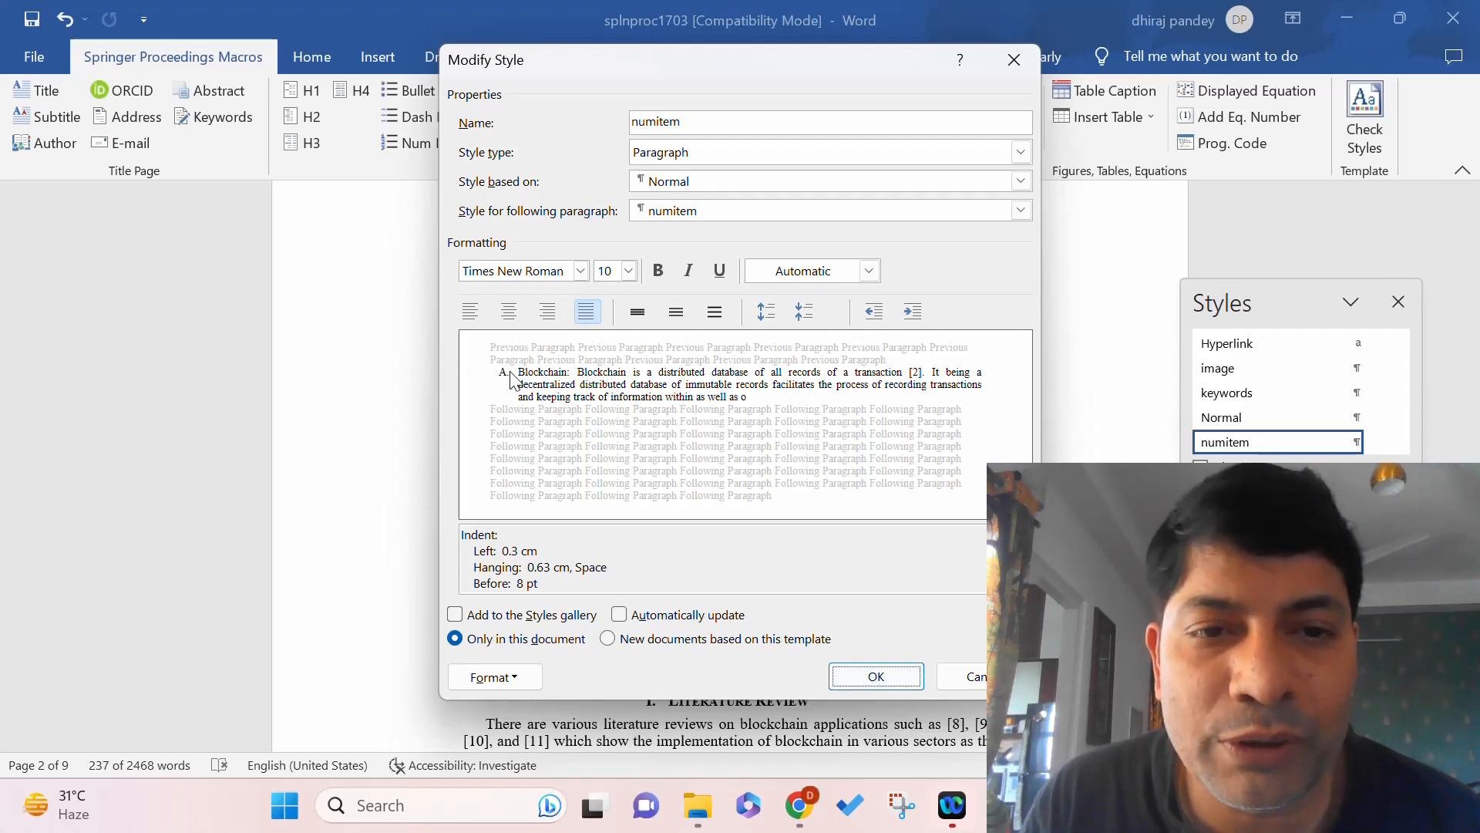
left_click(887, 682)
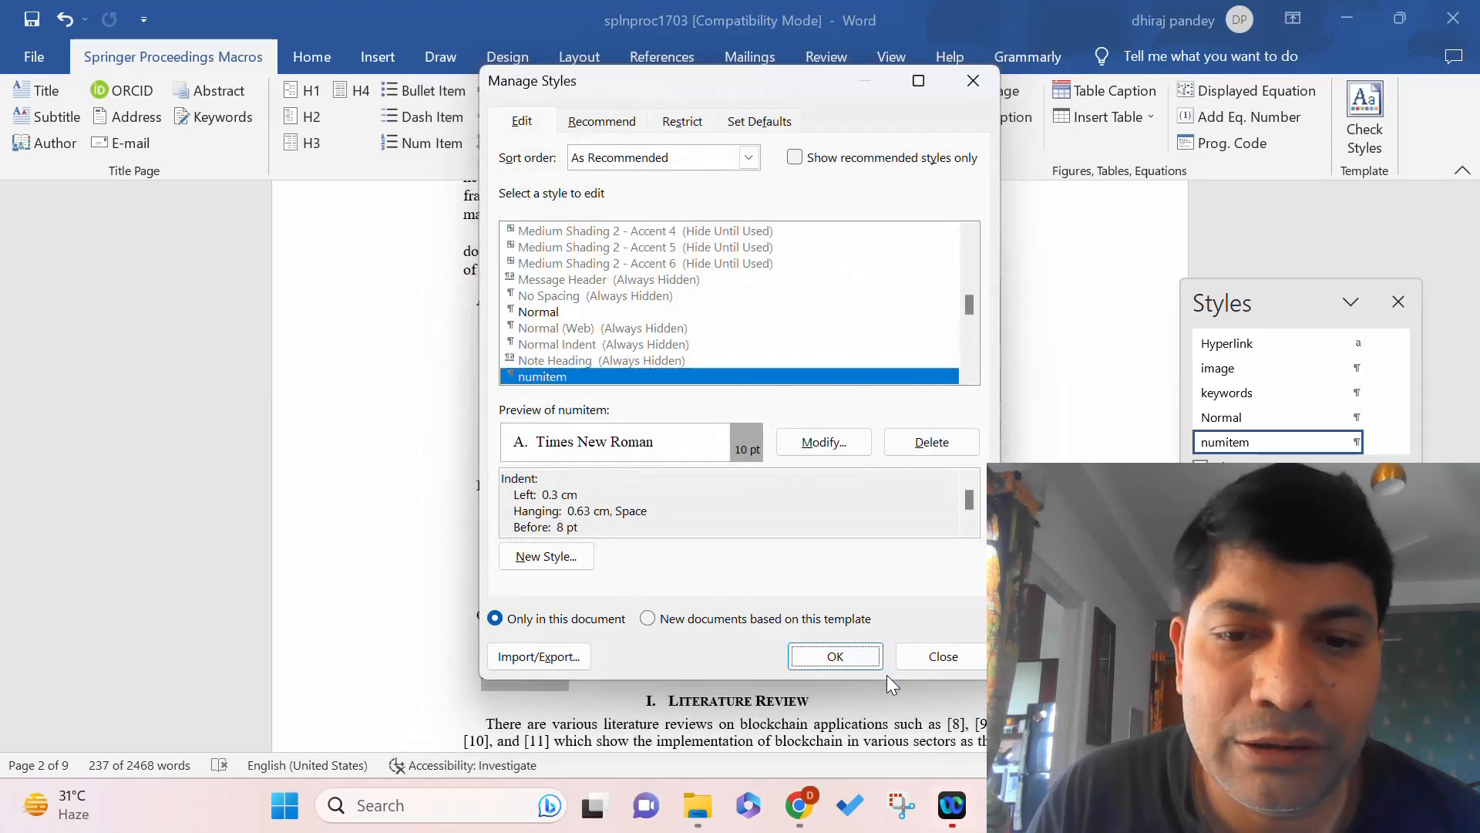
left_click(835, 657)
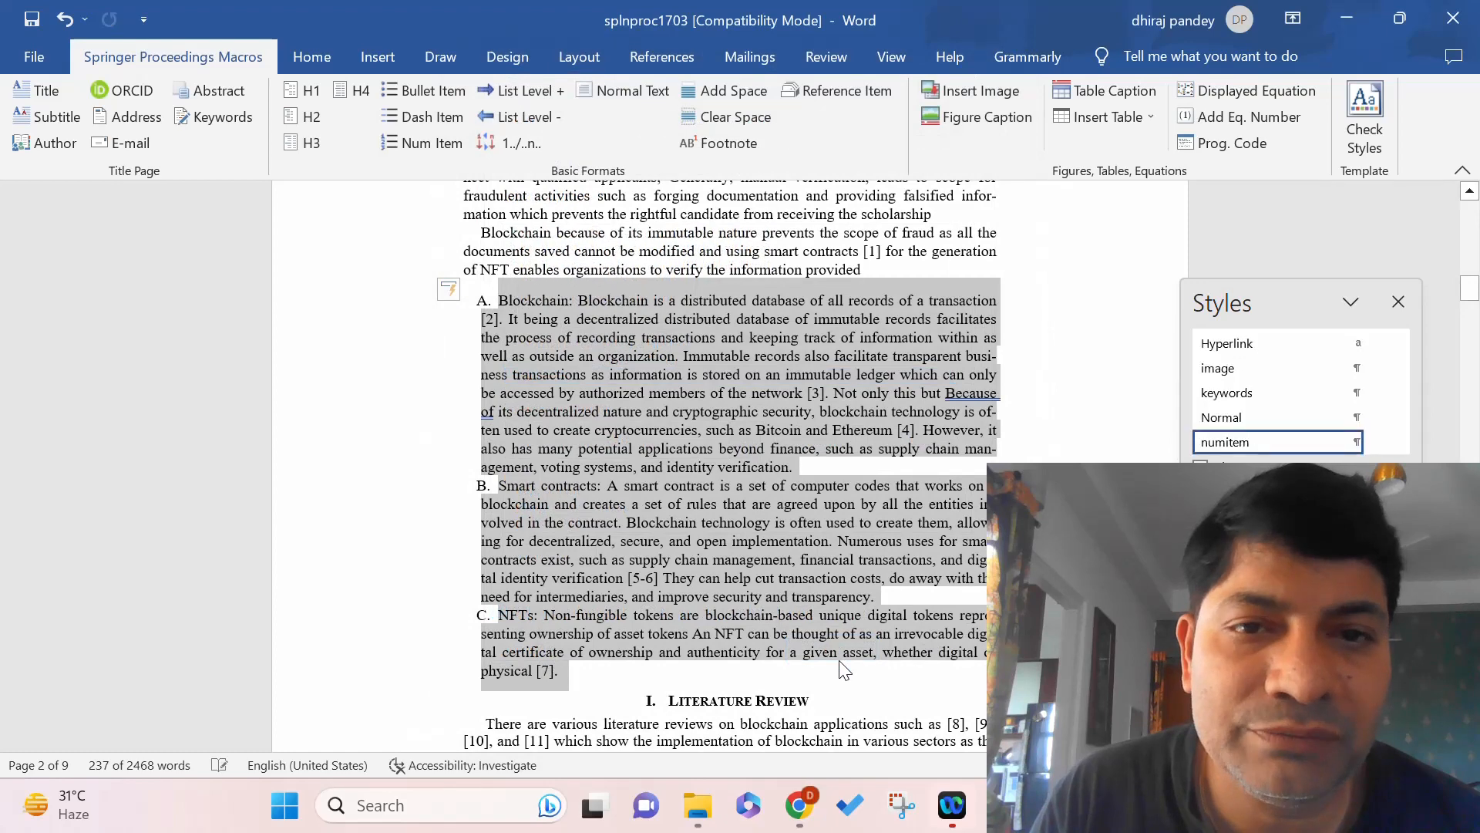
left_click(833, 597)
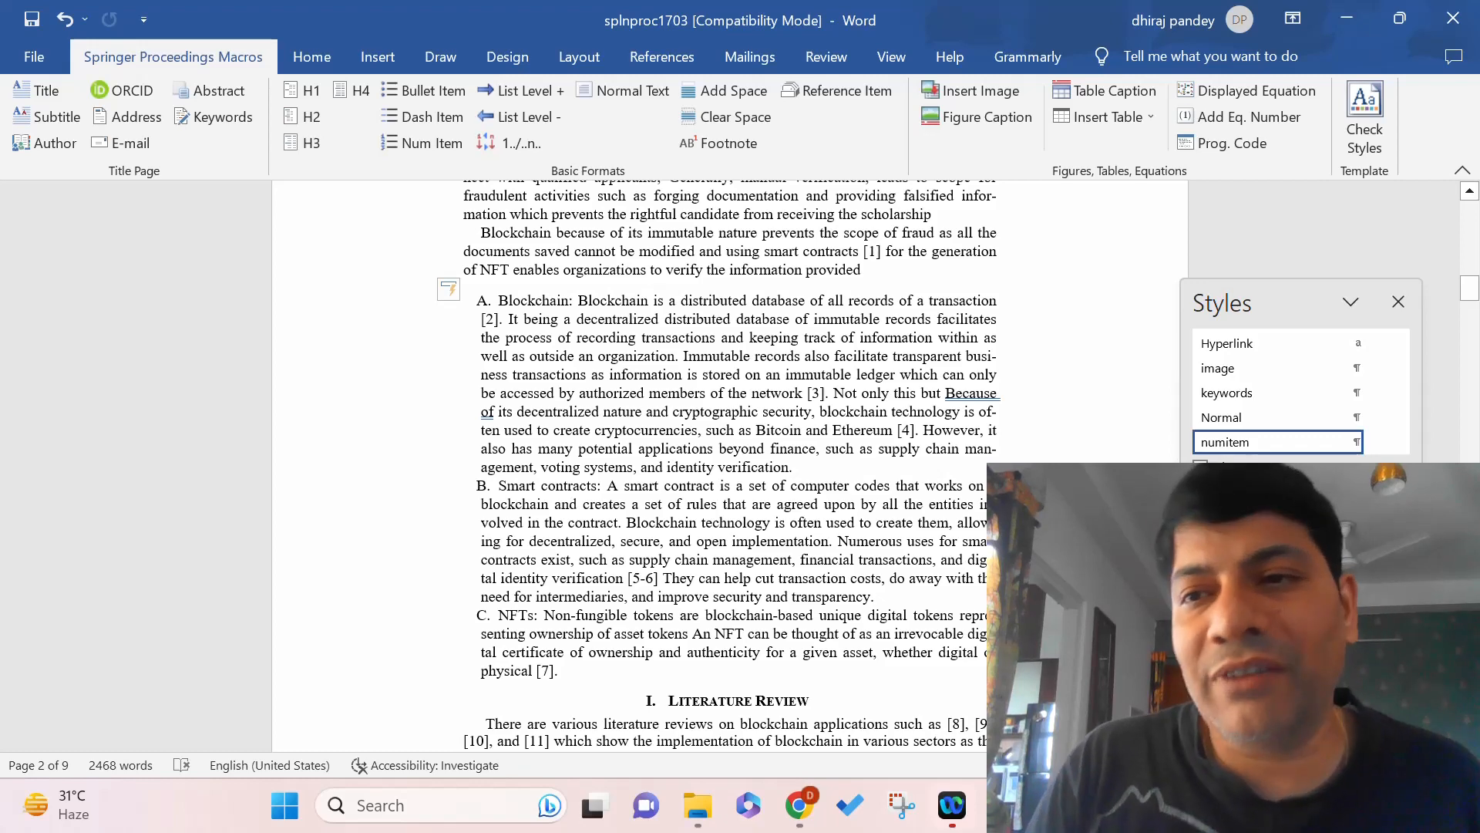
Make 'Literature Review' an H1 heading, unindent its first paragraph, and select the following paragraphs.
left_click_drag(1470, 289, 1473, 307)
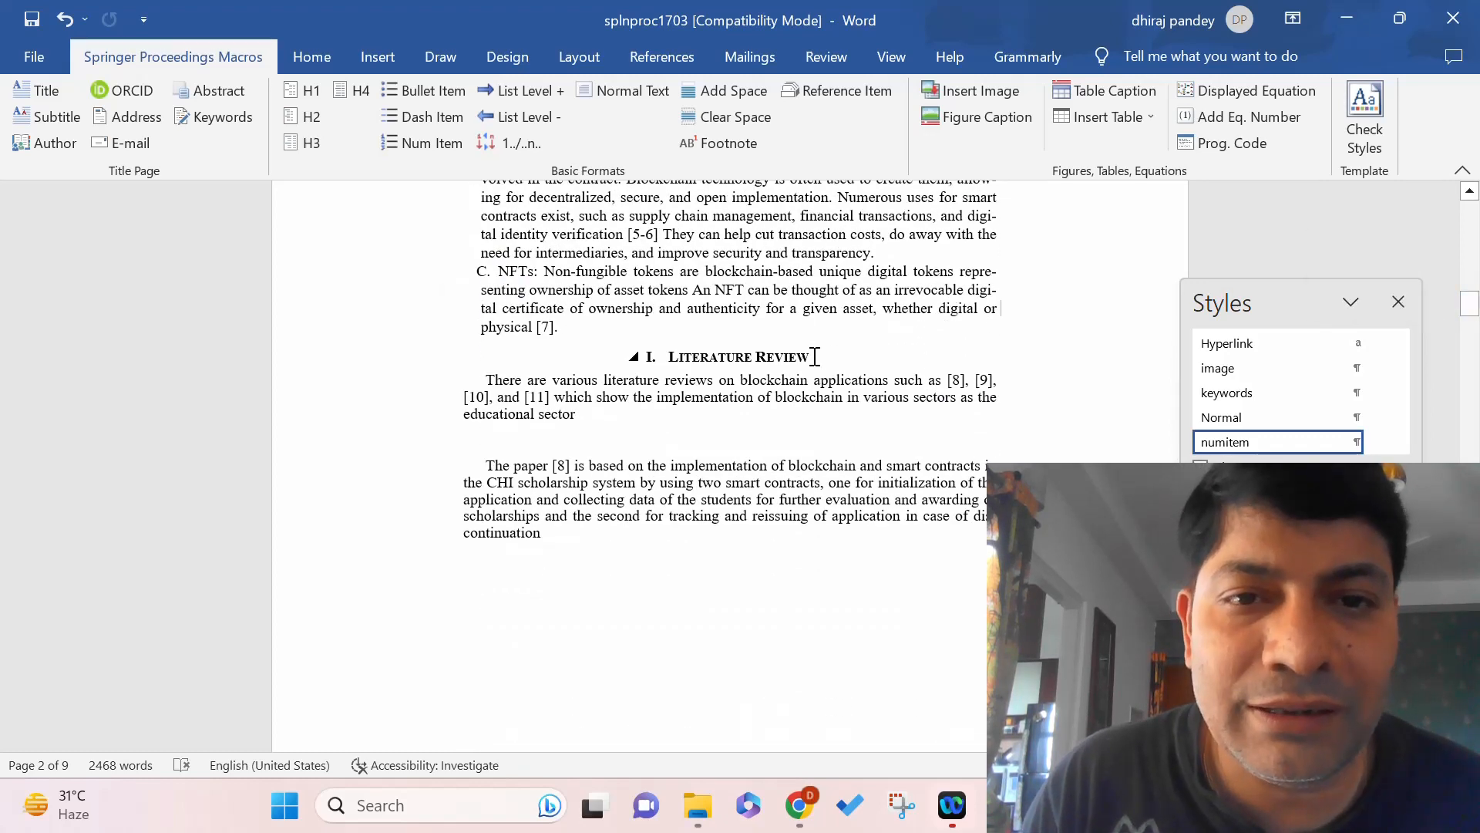
left_click_drag(815, 358, 667, 359)
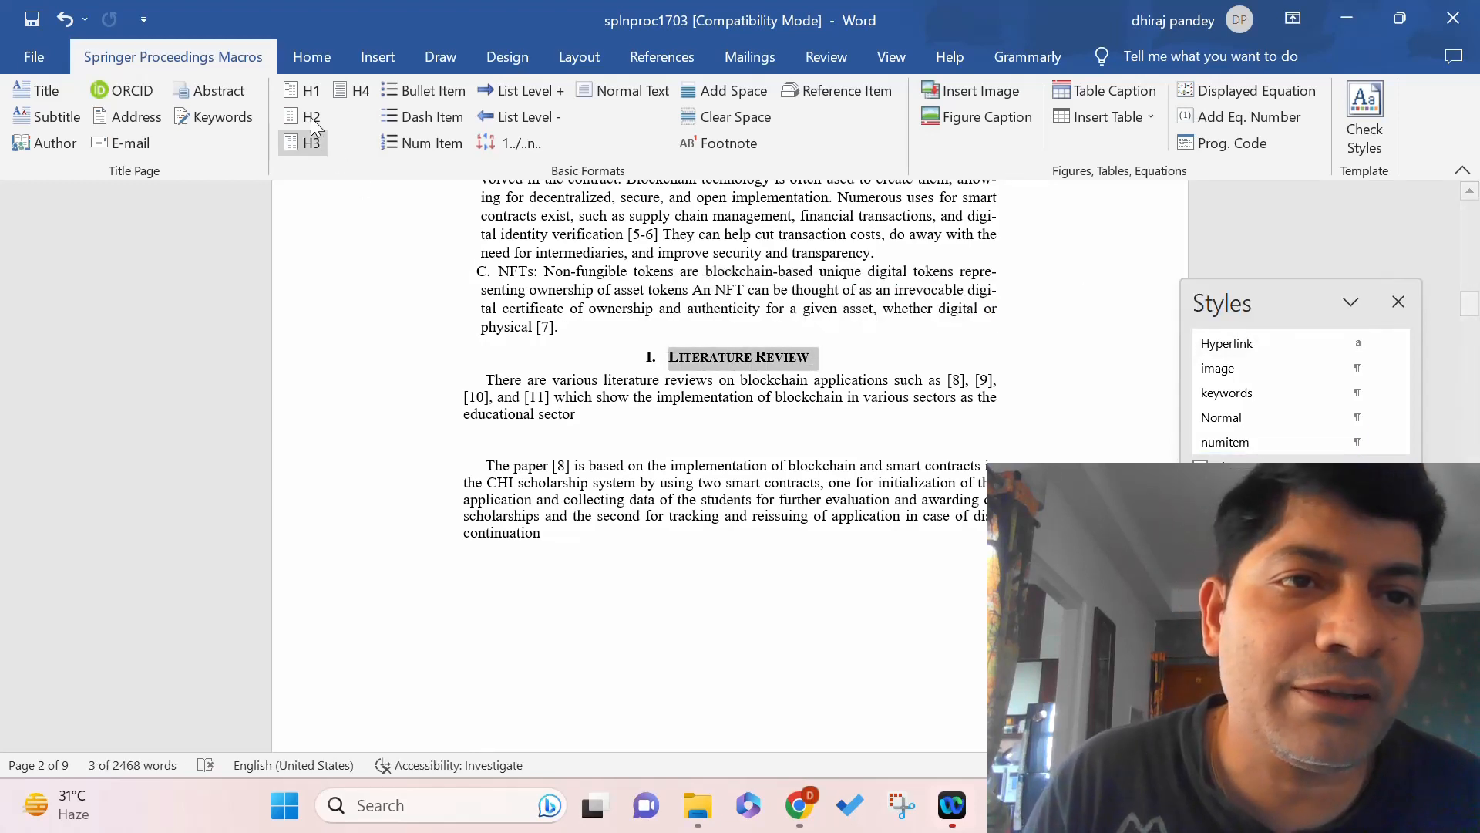
left_click(293, 91)
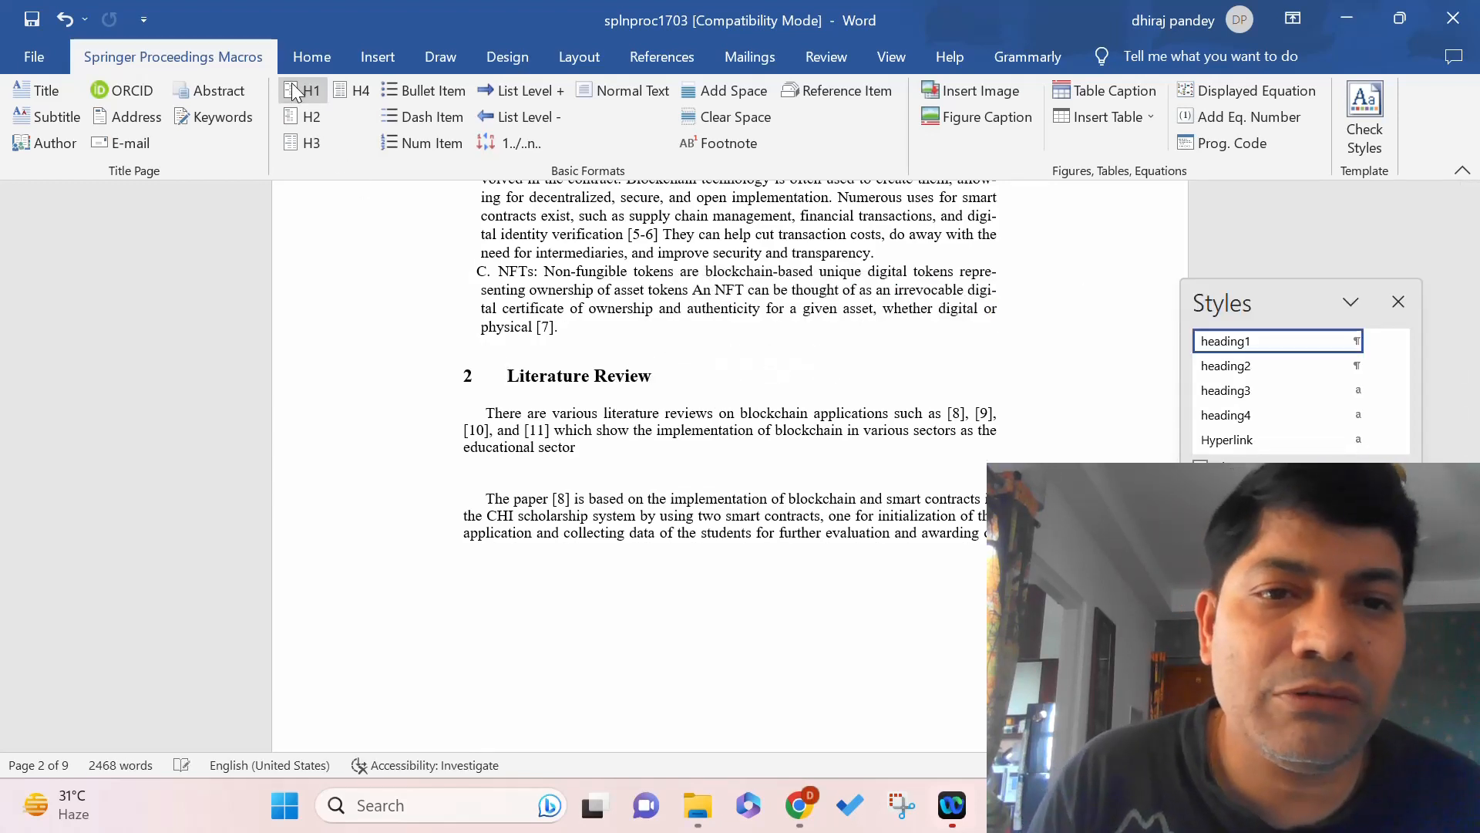
left_click(489, 414)
key("BackSpace")
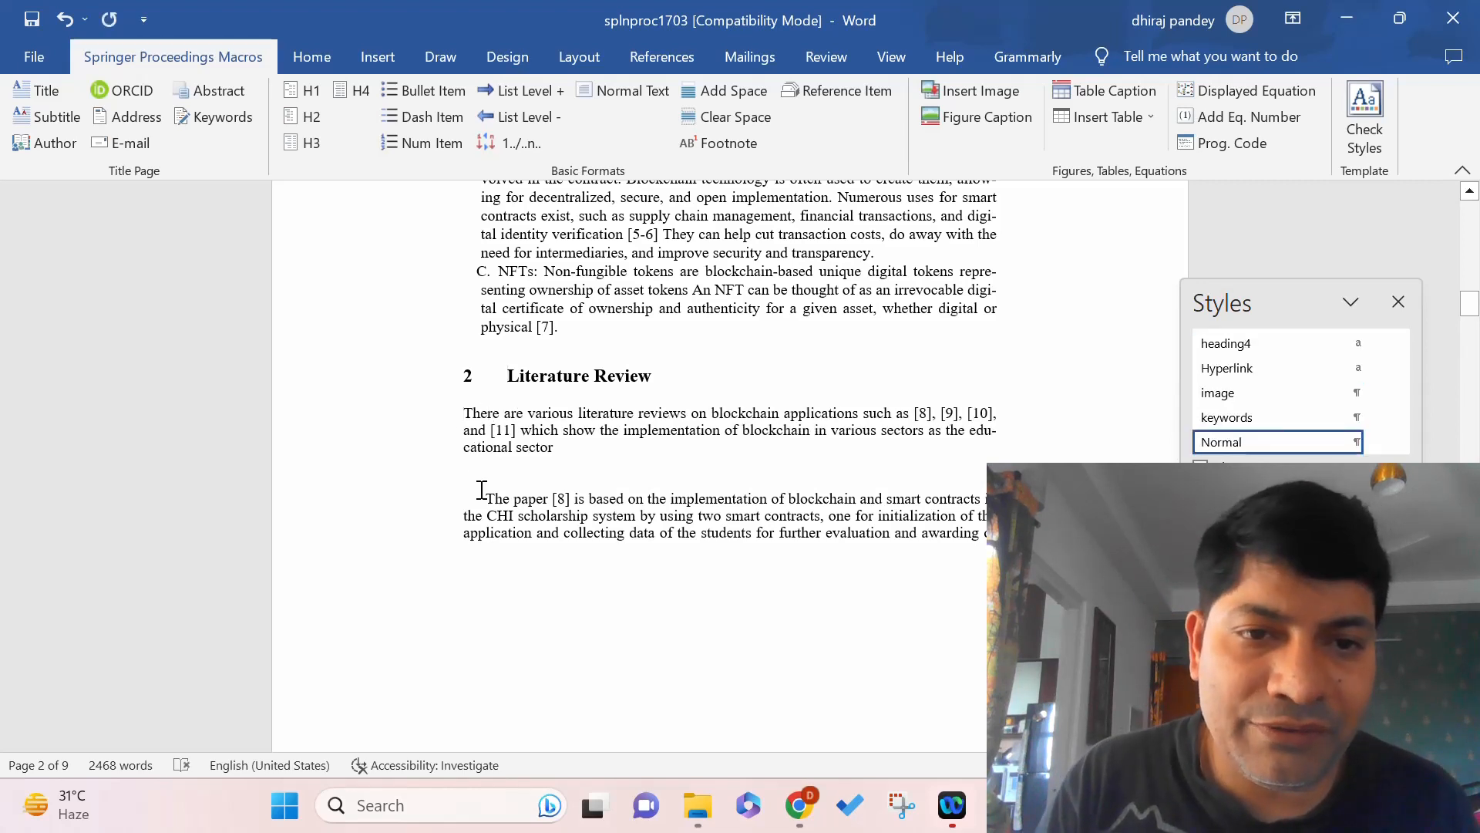
left_click_drag(486, 497, 691, 512)
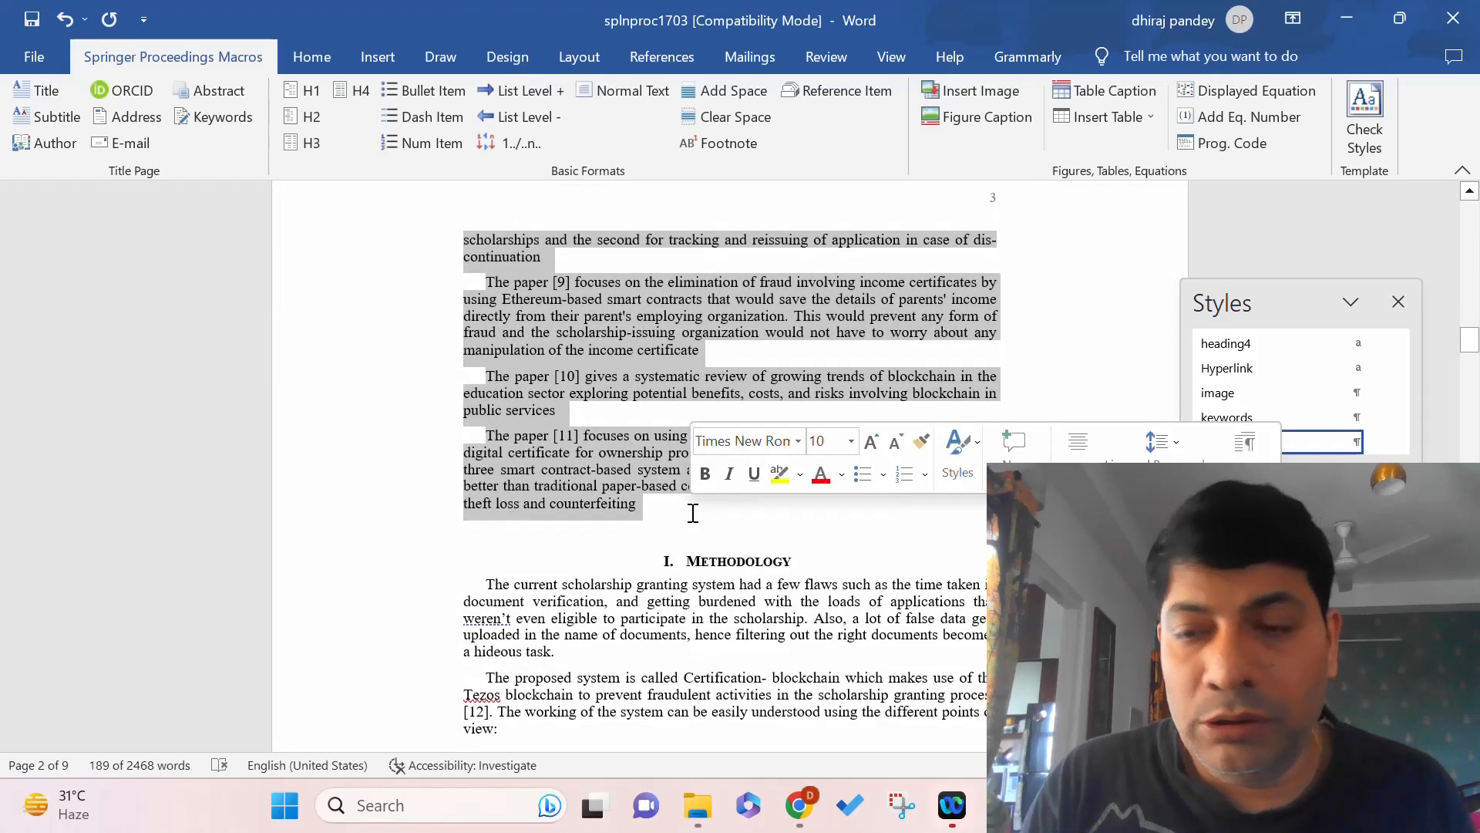
Apply Normal to the literature paragraphs, make Methodology H1 '3 Methodology', and unindent its first paragraph.
left_click(1316, 441)
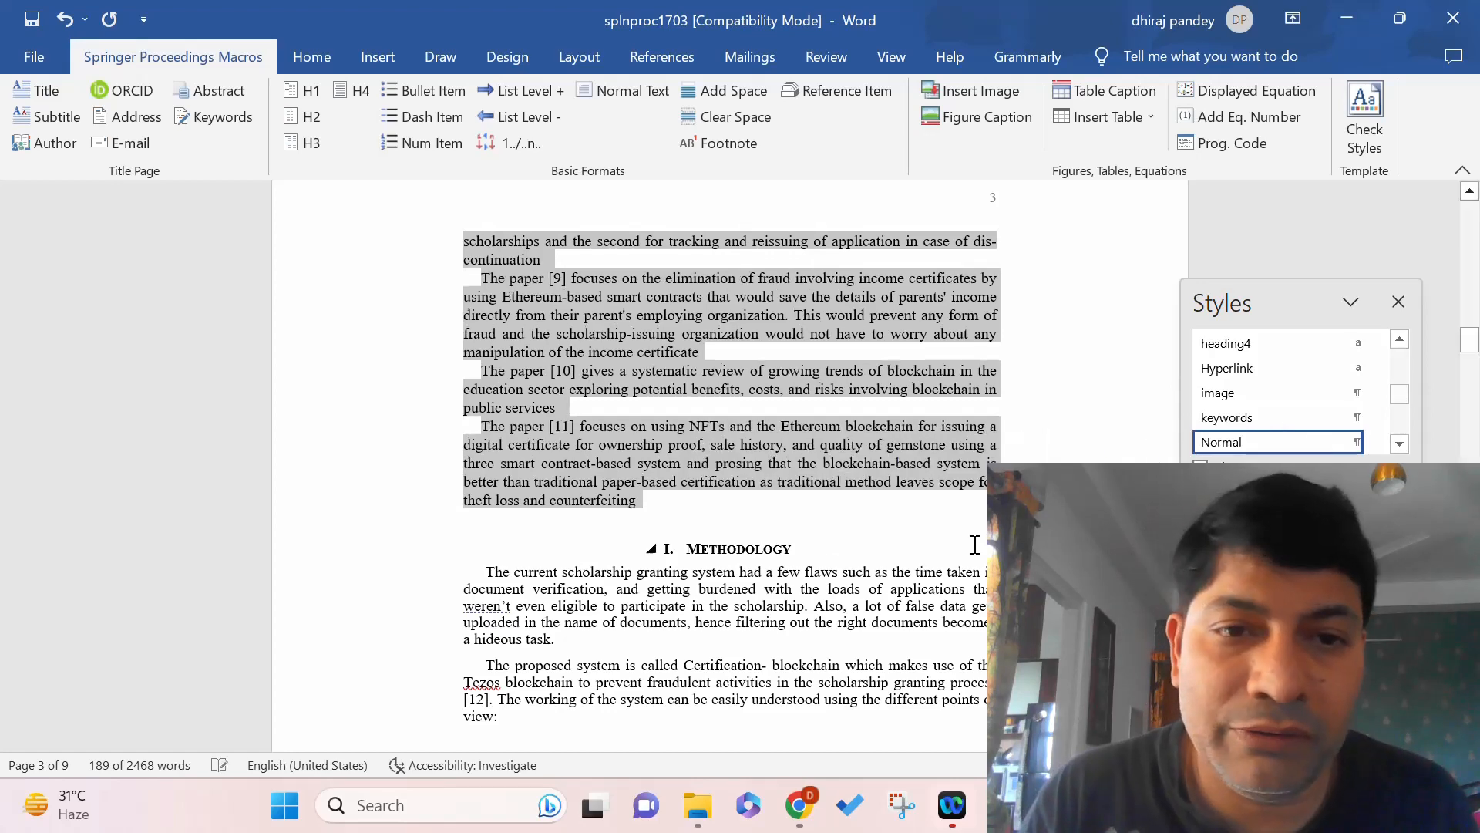
double_click(795, 549)
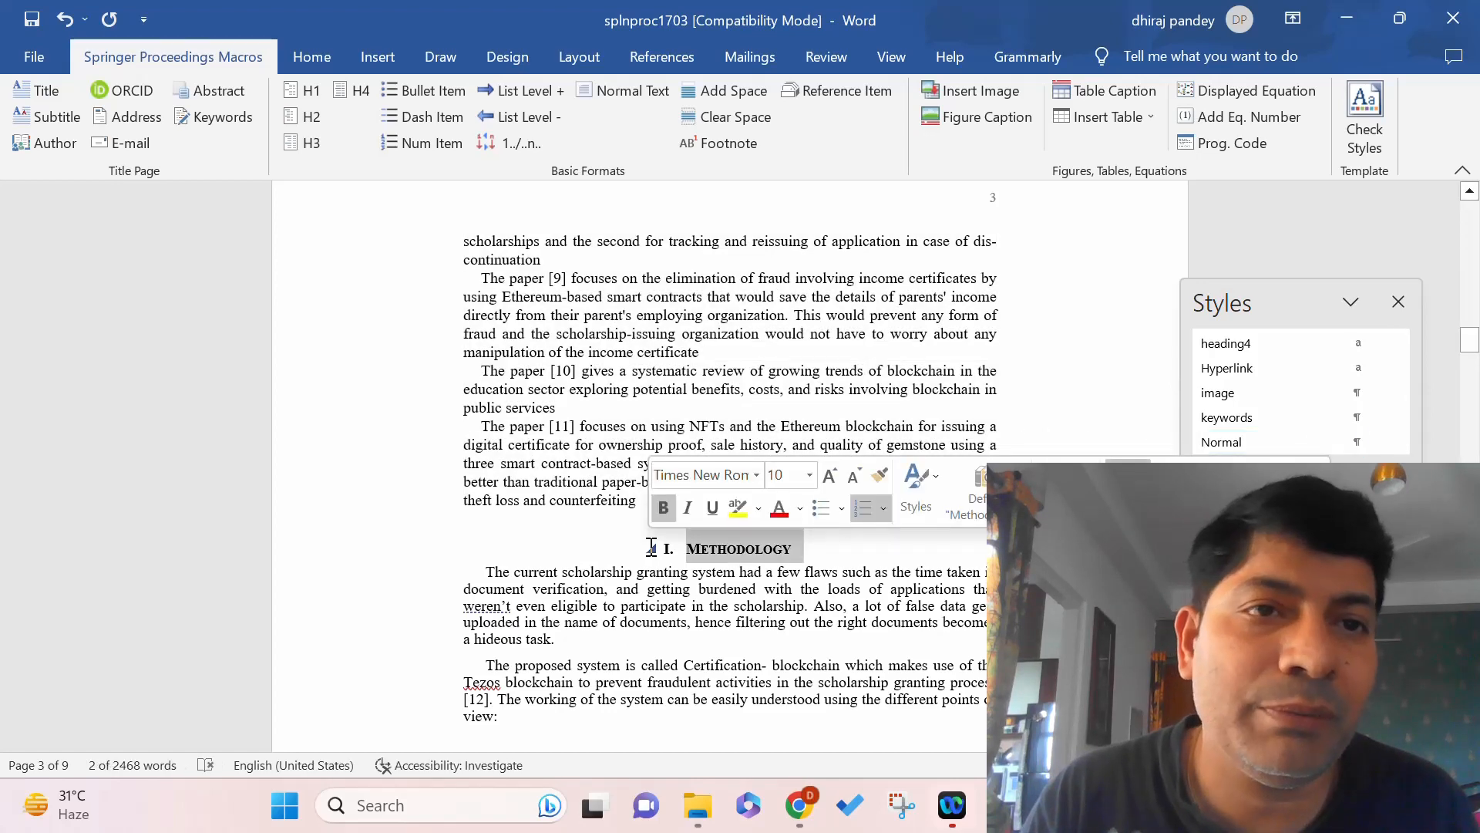
left_click(306, 90)
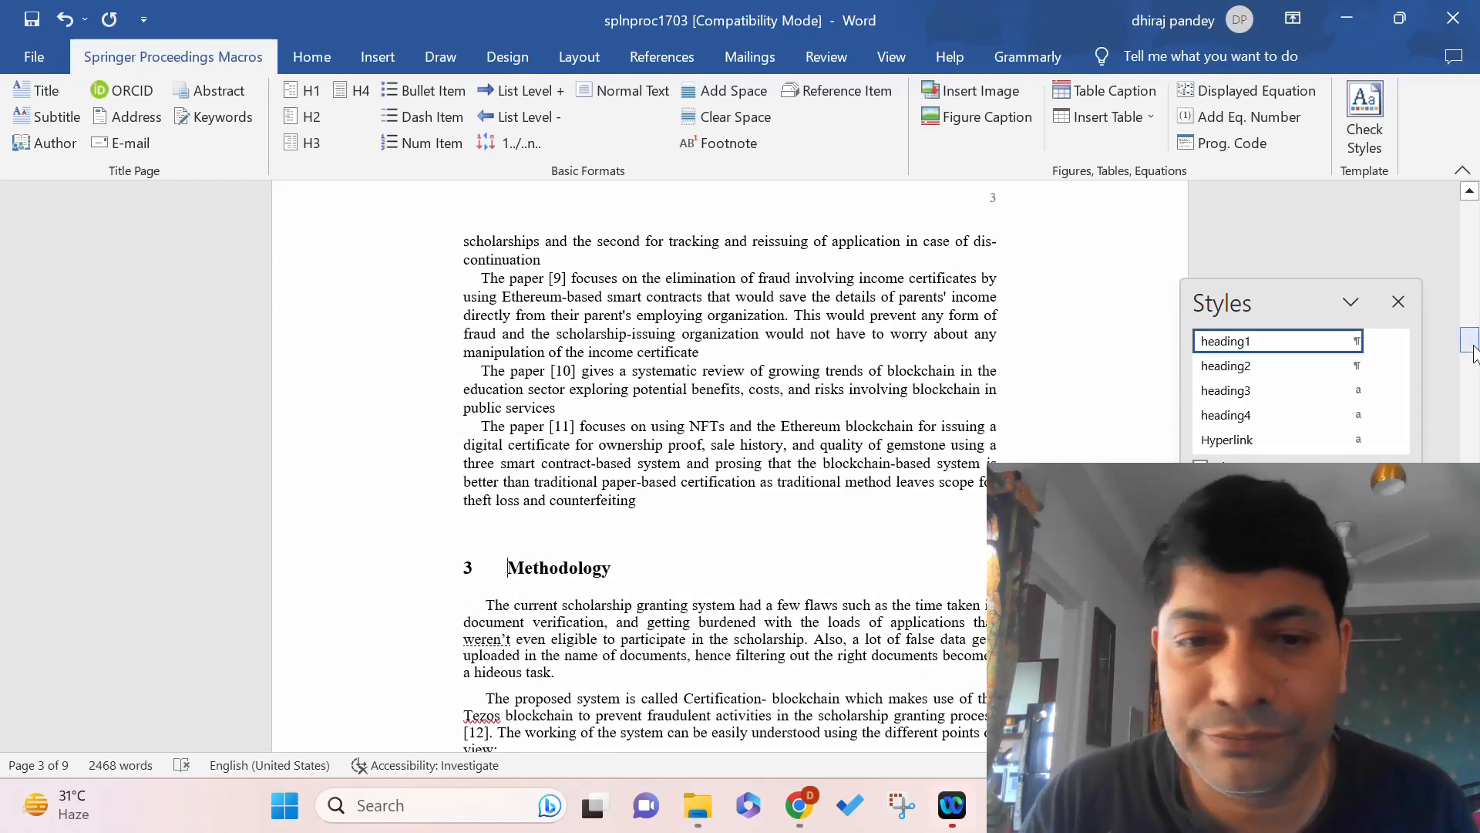
left_click_drag(1471, 351, 1475, 369)
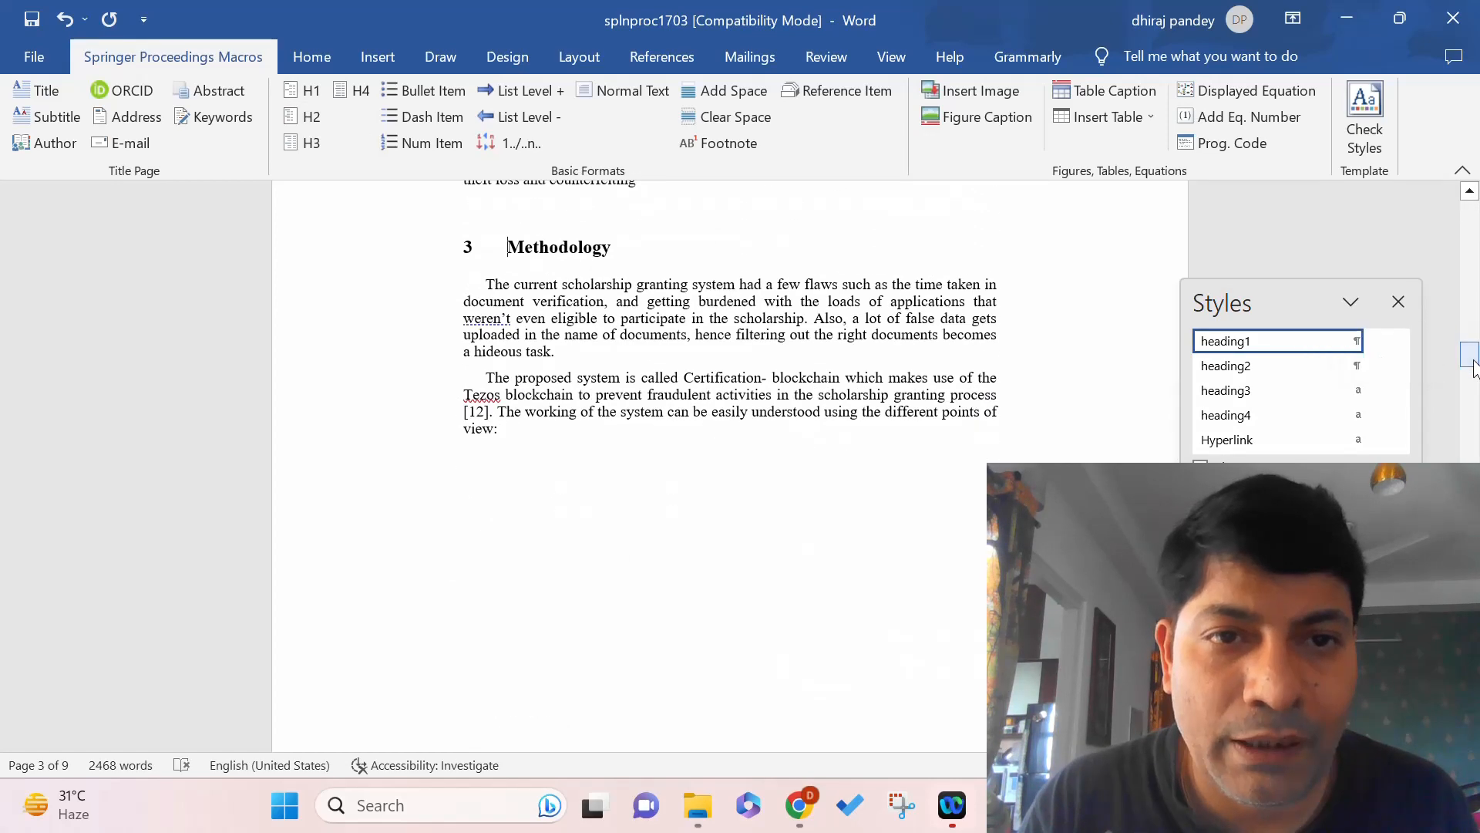
left_click(489, 279)
key("BackSpace")
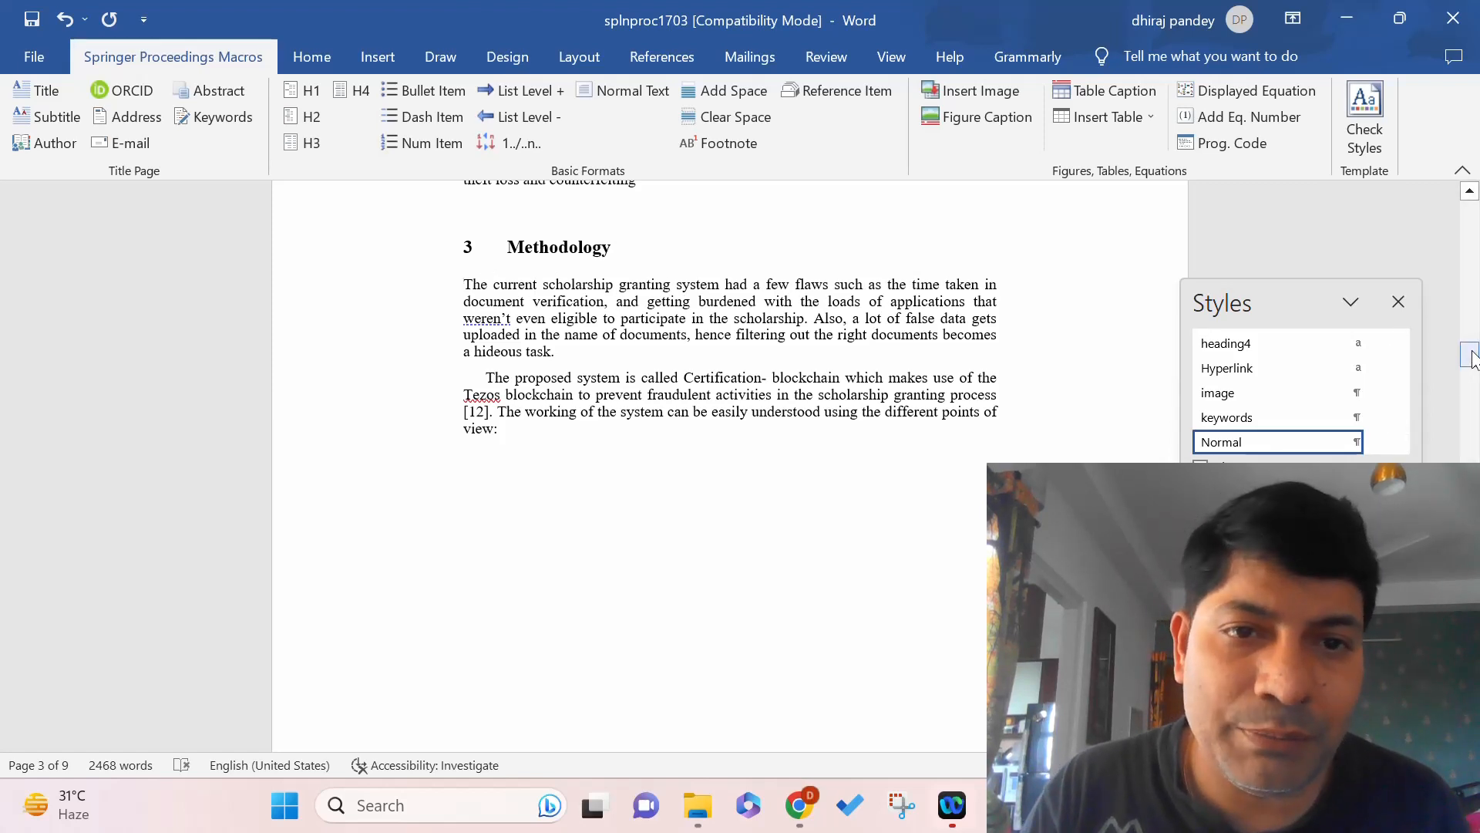
left_click_drag(1473, 356, 1475, 405)
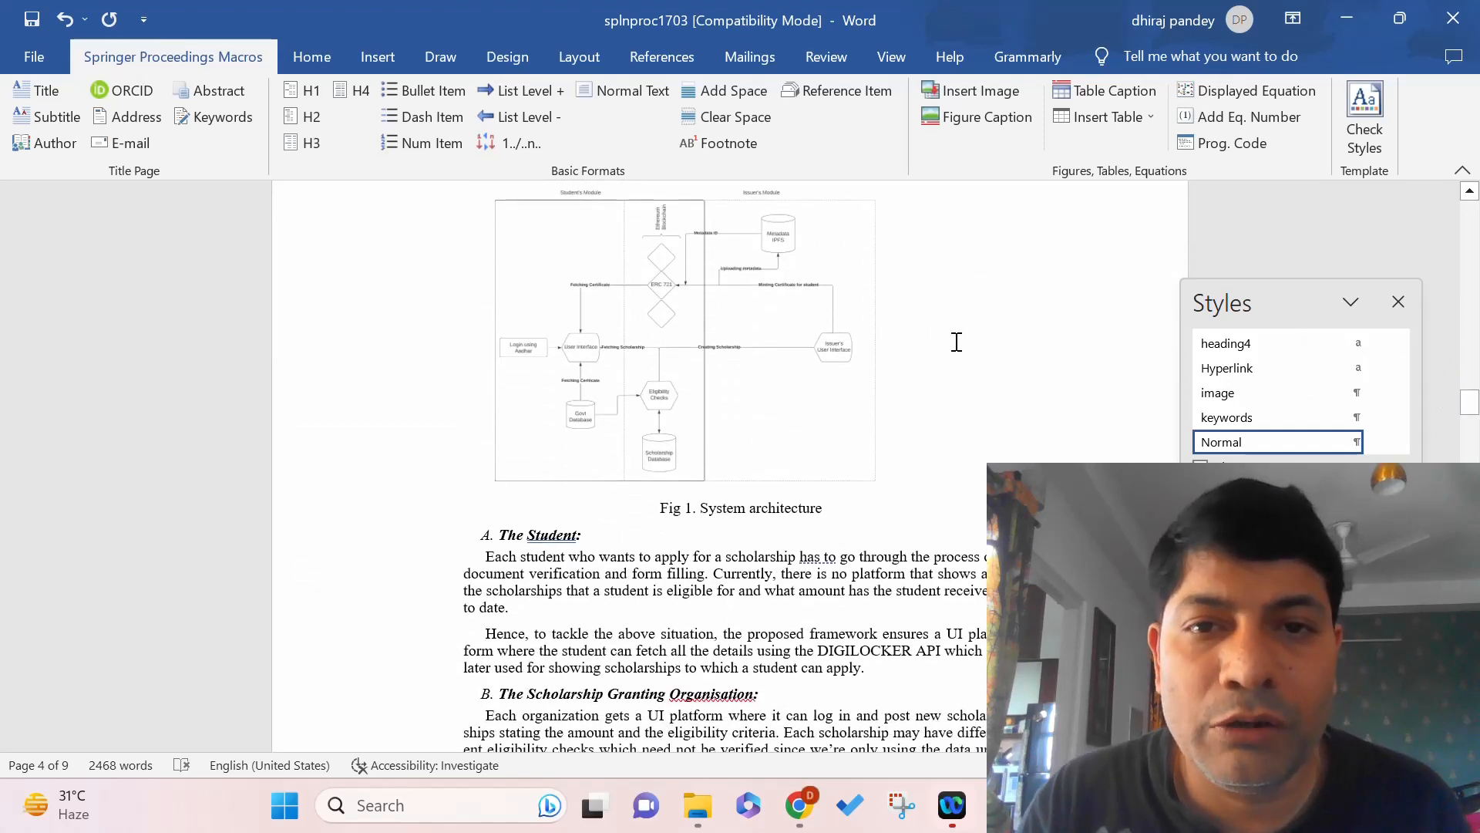
Style the 'Fig. 1. System architecture' caption as Figure Caption, then right-click the diagram.
left_click(705, 331)
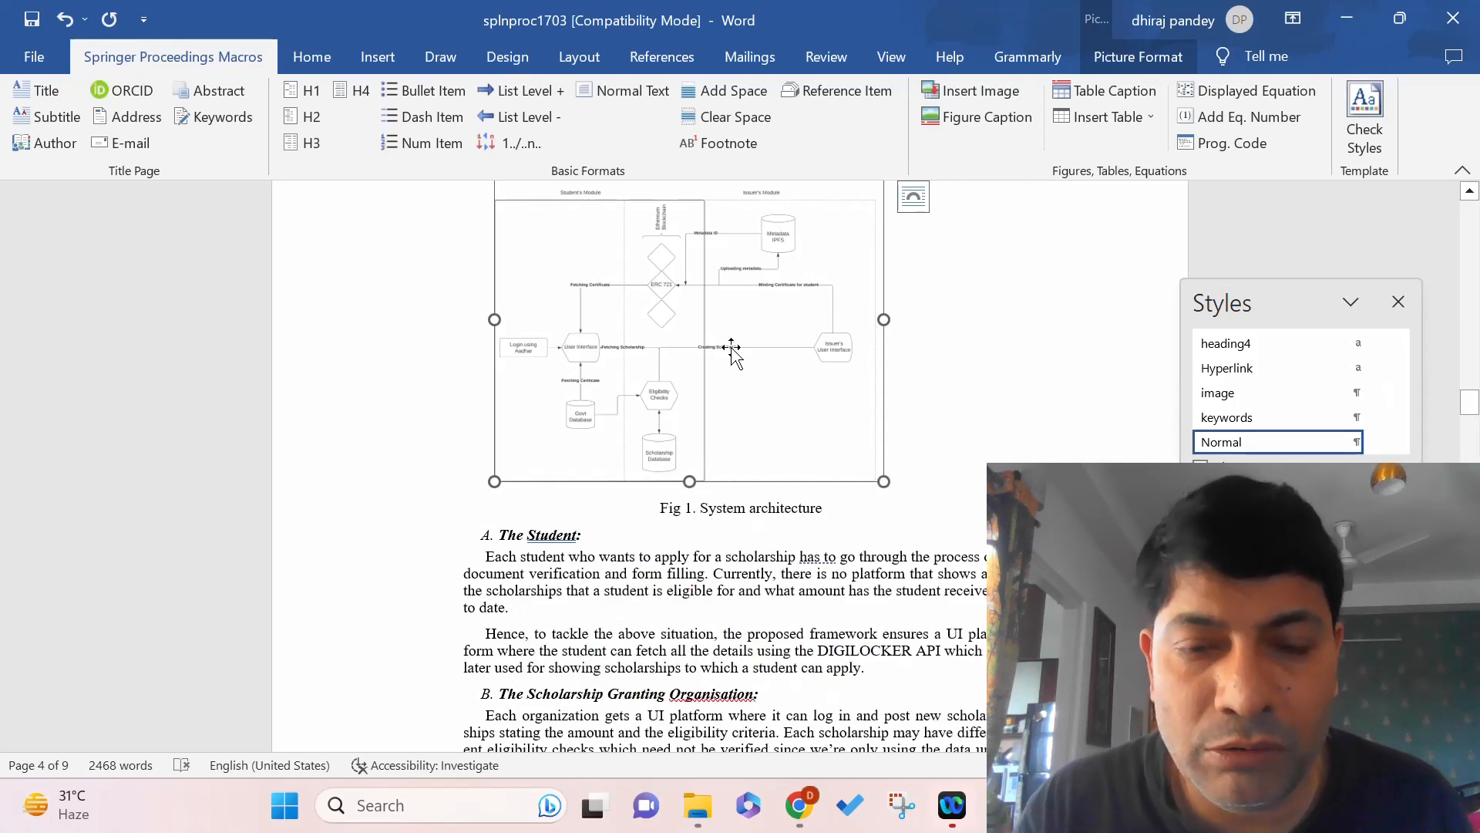
left_click(1470, 402)
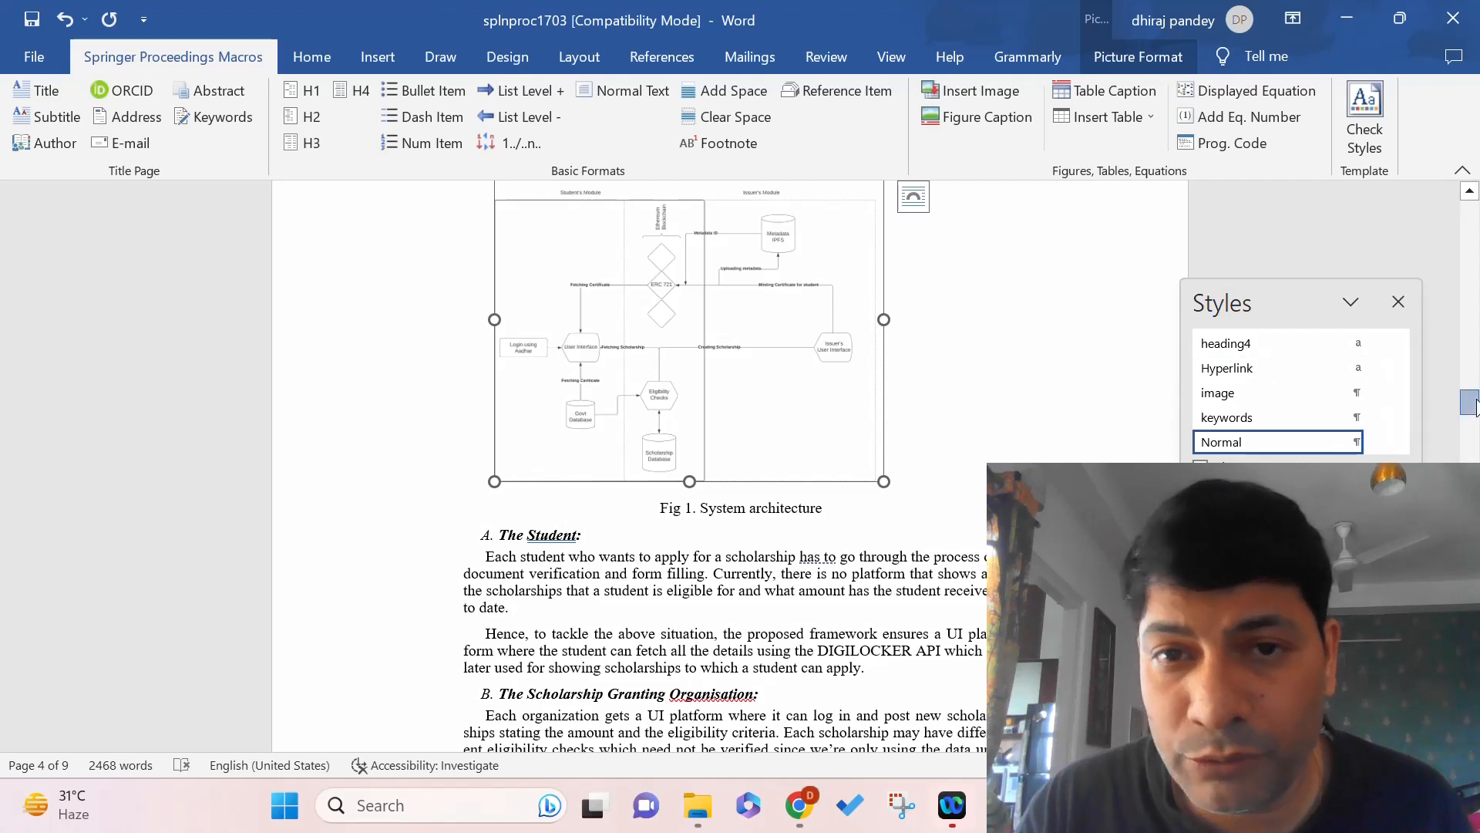
left_click_drag(1470, 402, 1469, 396)
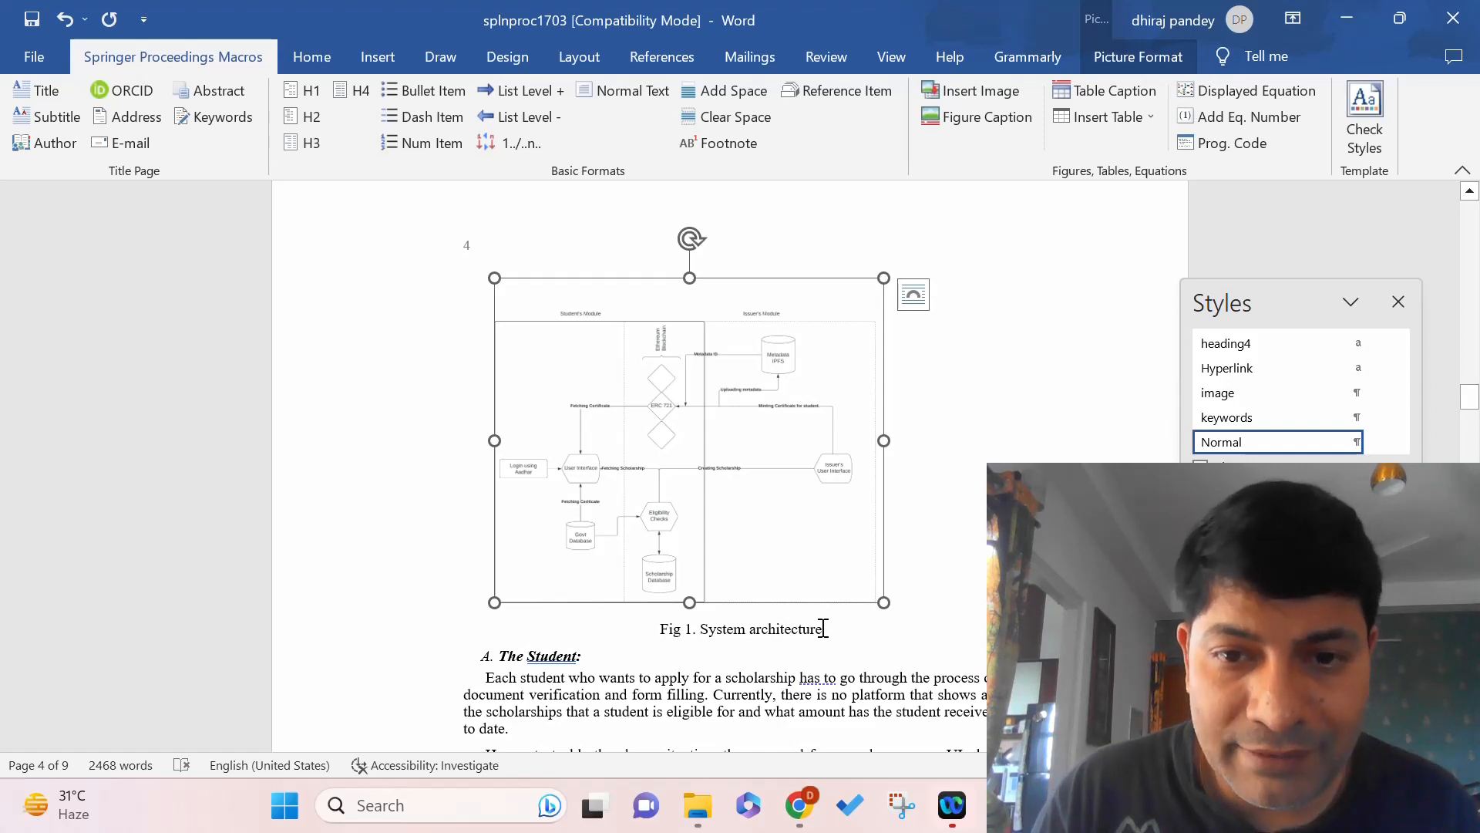
left_click_drag(824, 628, 672, 637)
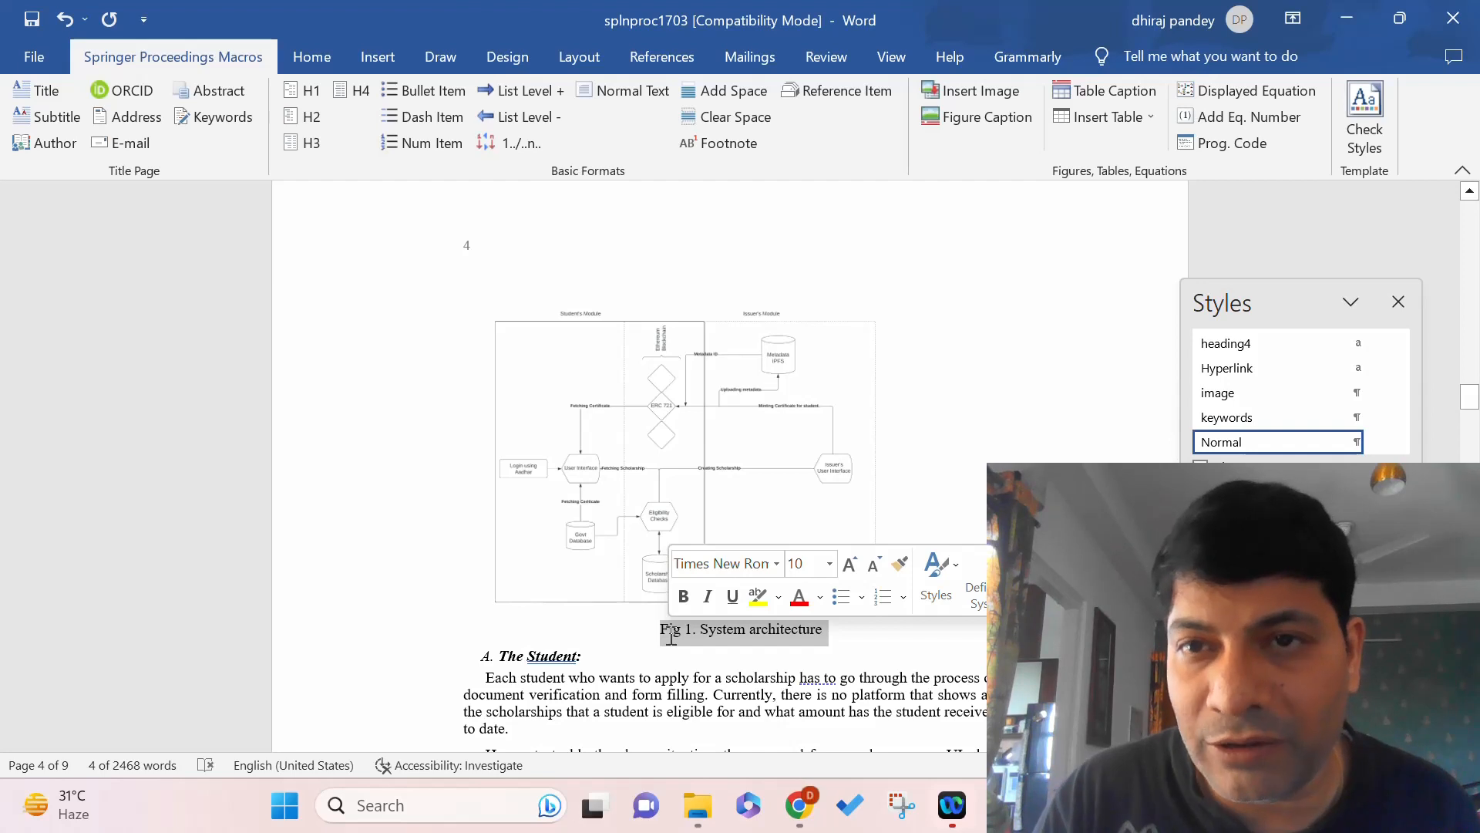
left_click(970, 118)
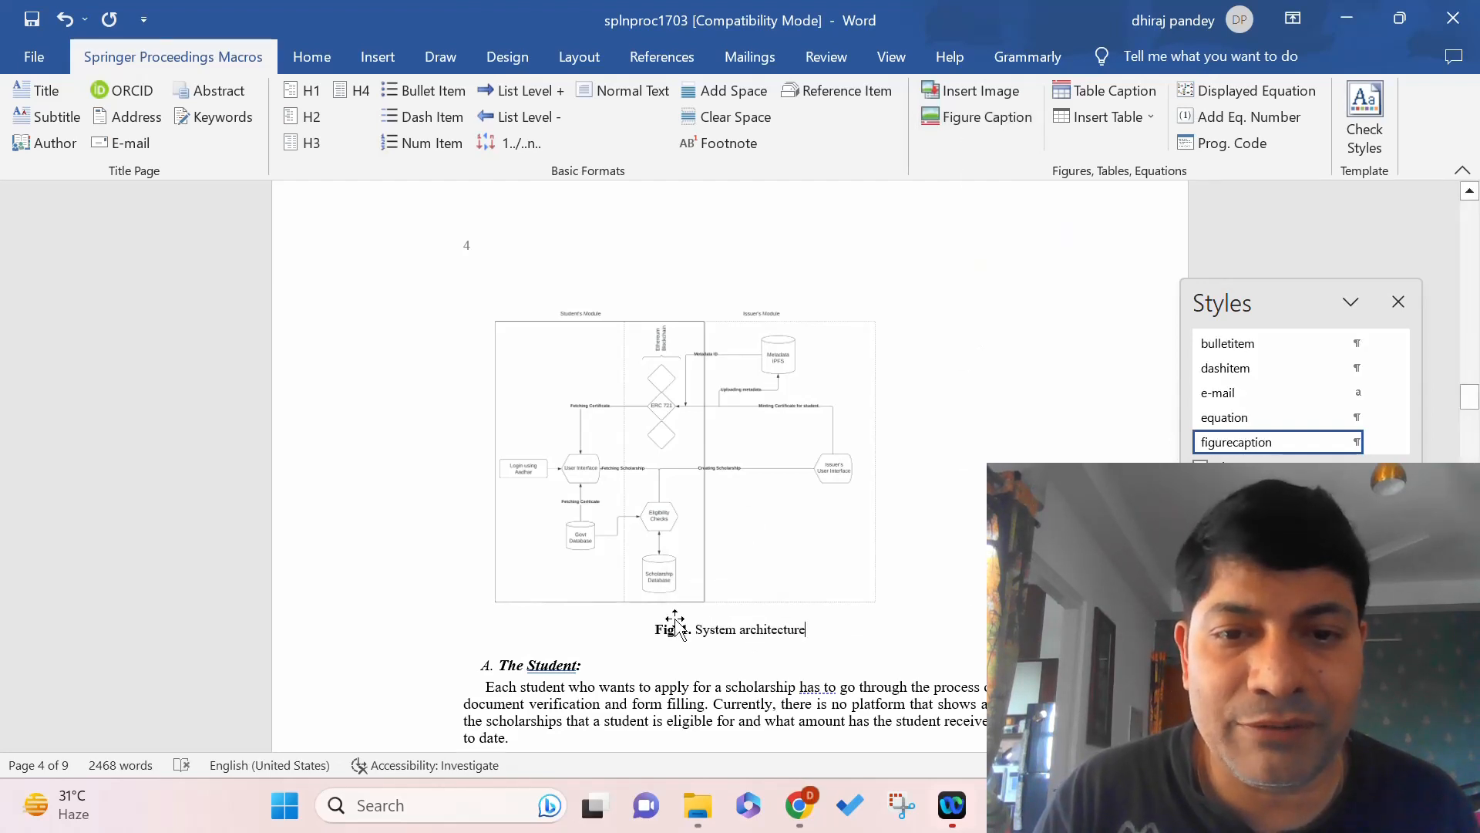
left_click(738, 408)
right_click(738, 408)
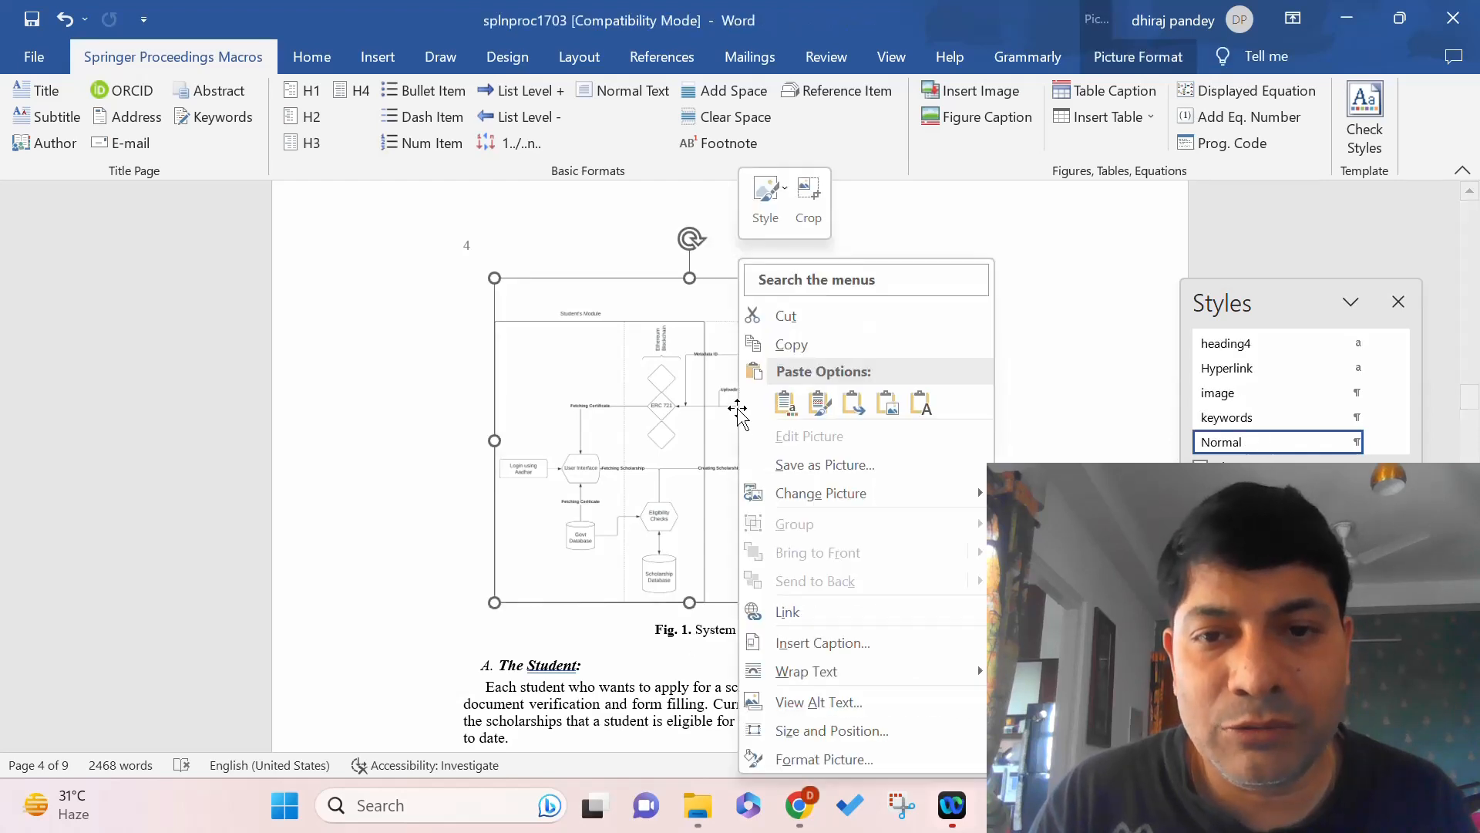
Save the diagram as the image 'demo' on the Desktop, then delete it from the page.
left_click(803, 463)
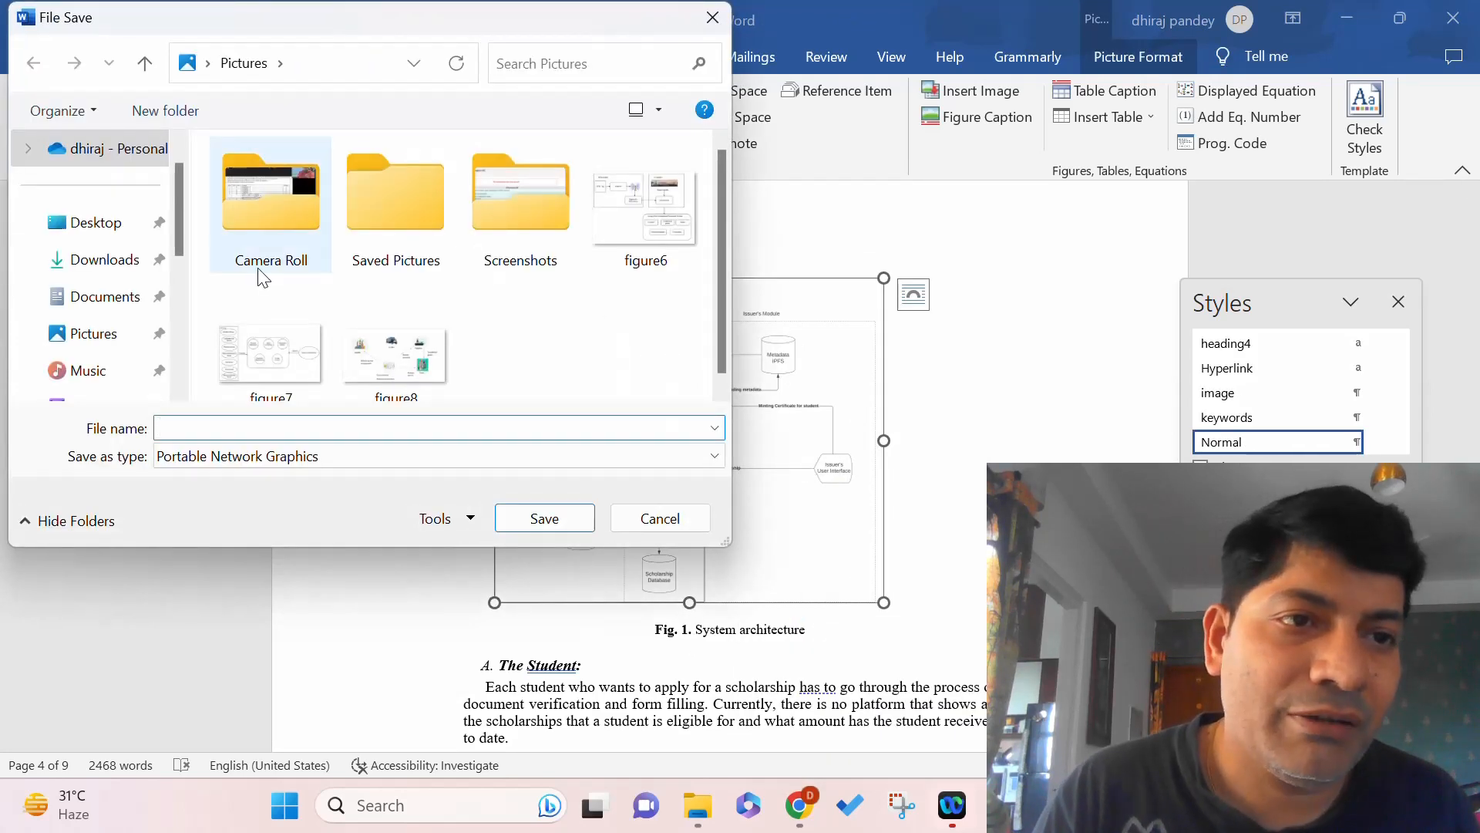
left_click(106, 222)
left_click(250, 428)
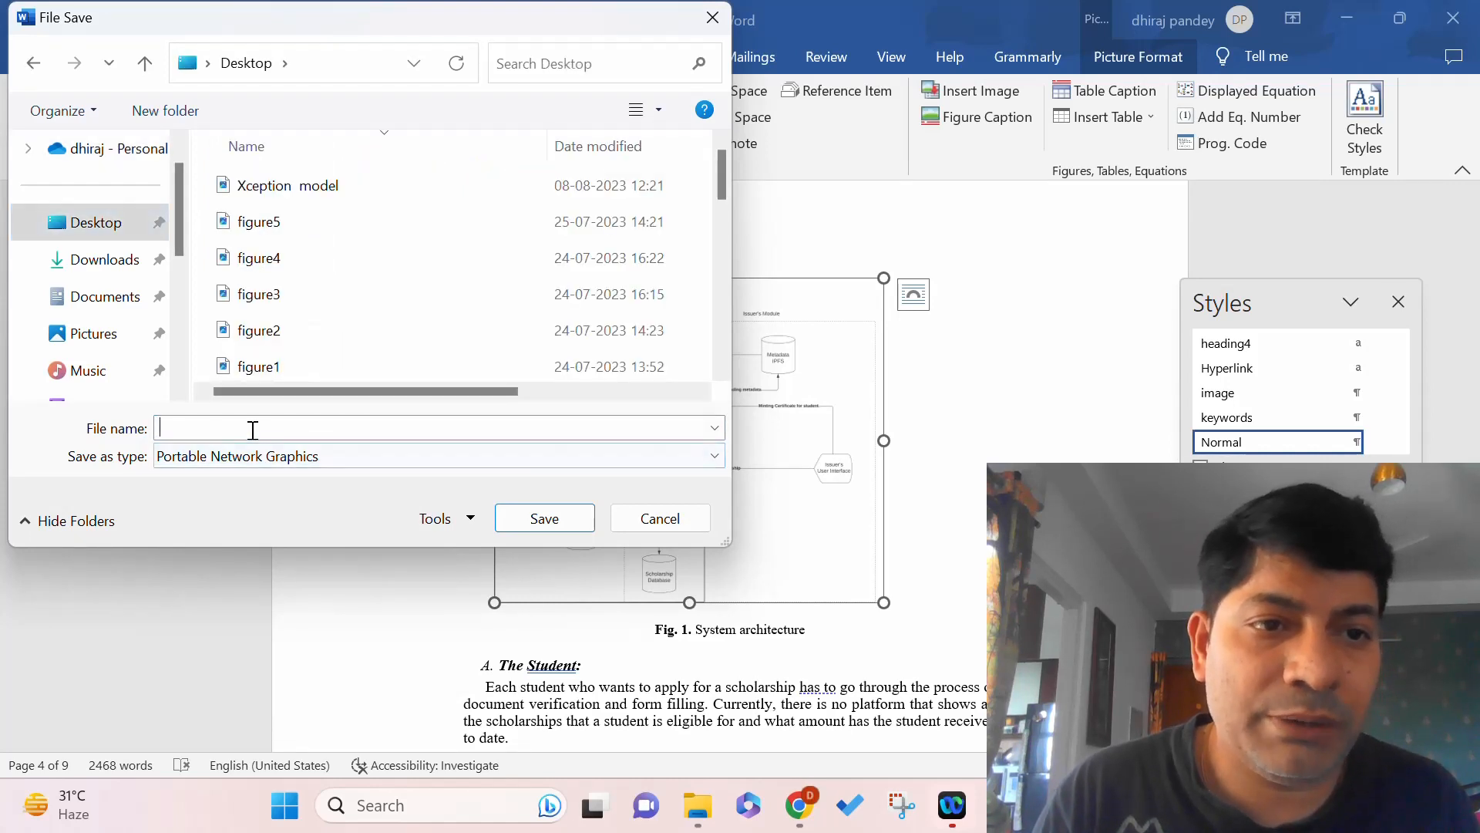
type("demo")
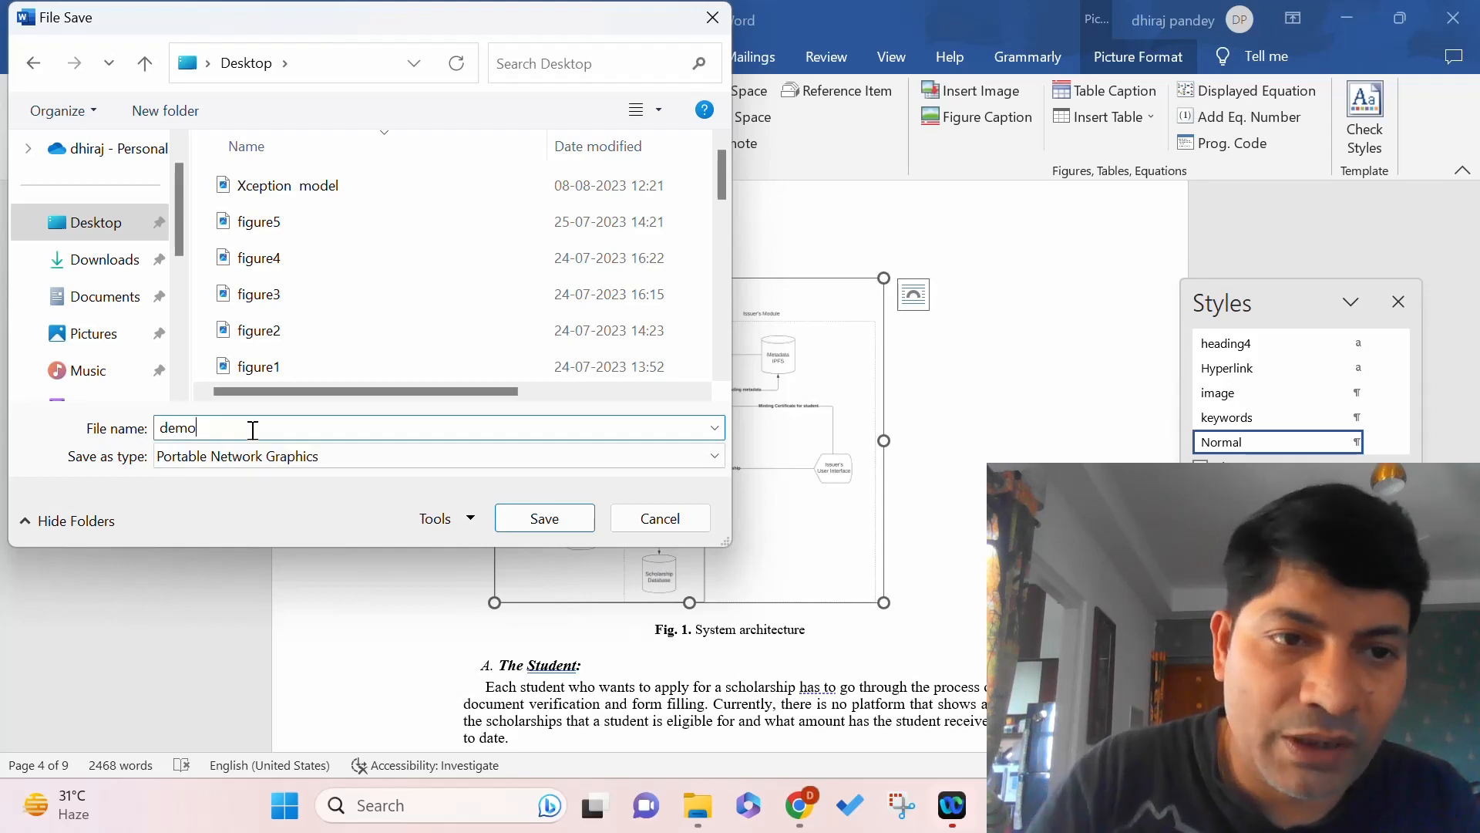
left_click(550, 523)
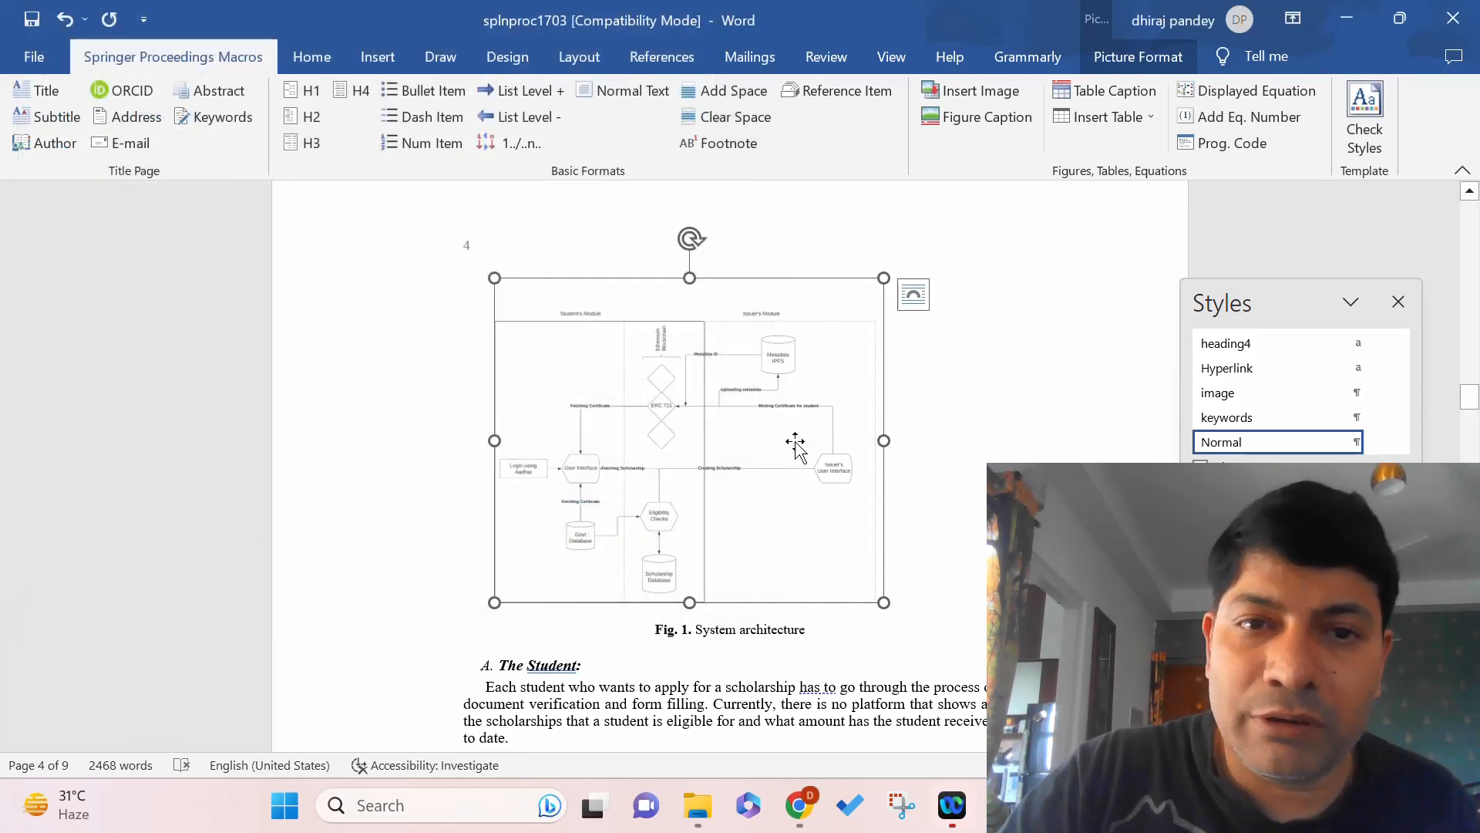
key("Delete")
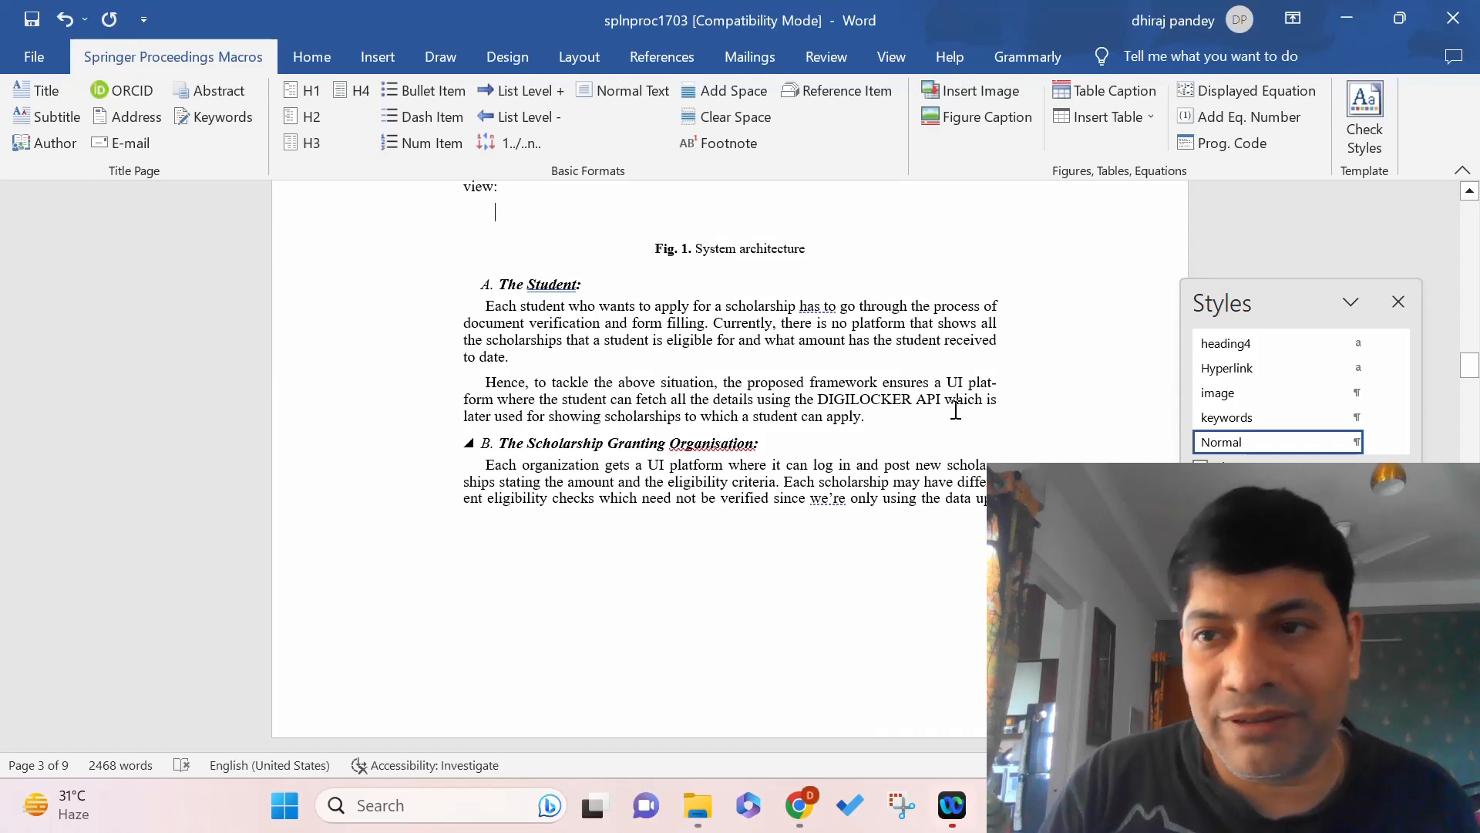
left_click_drag(1473, 366, 1473, 347)
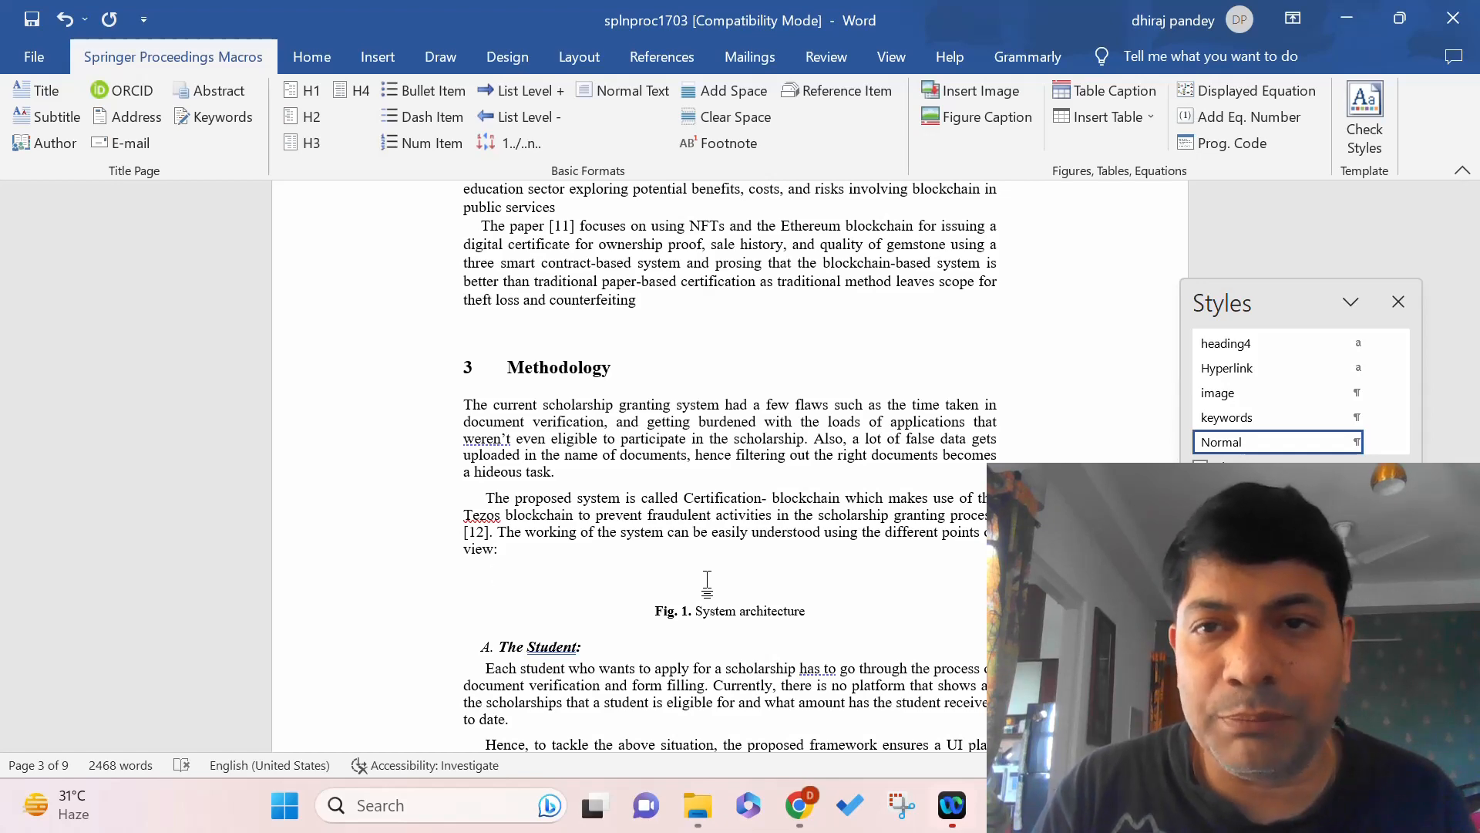
Insert the 'demo' image from the Desktop above the Fig. 1 caption and select it.
left_click(987, 92)
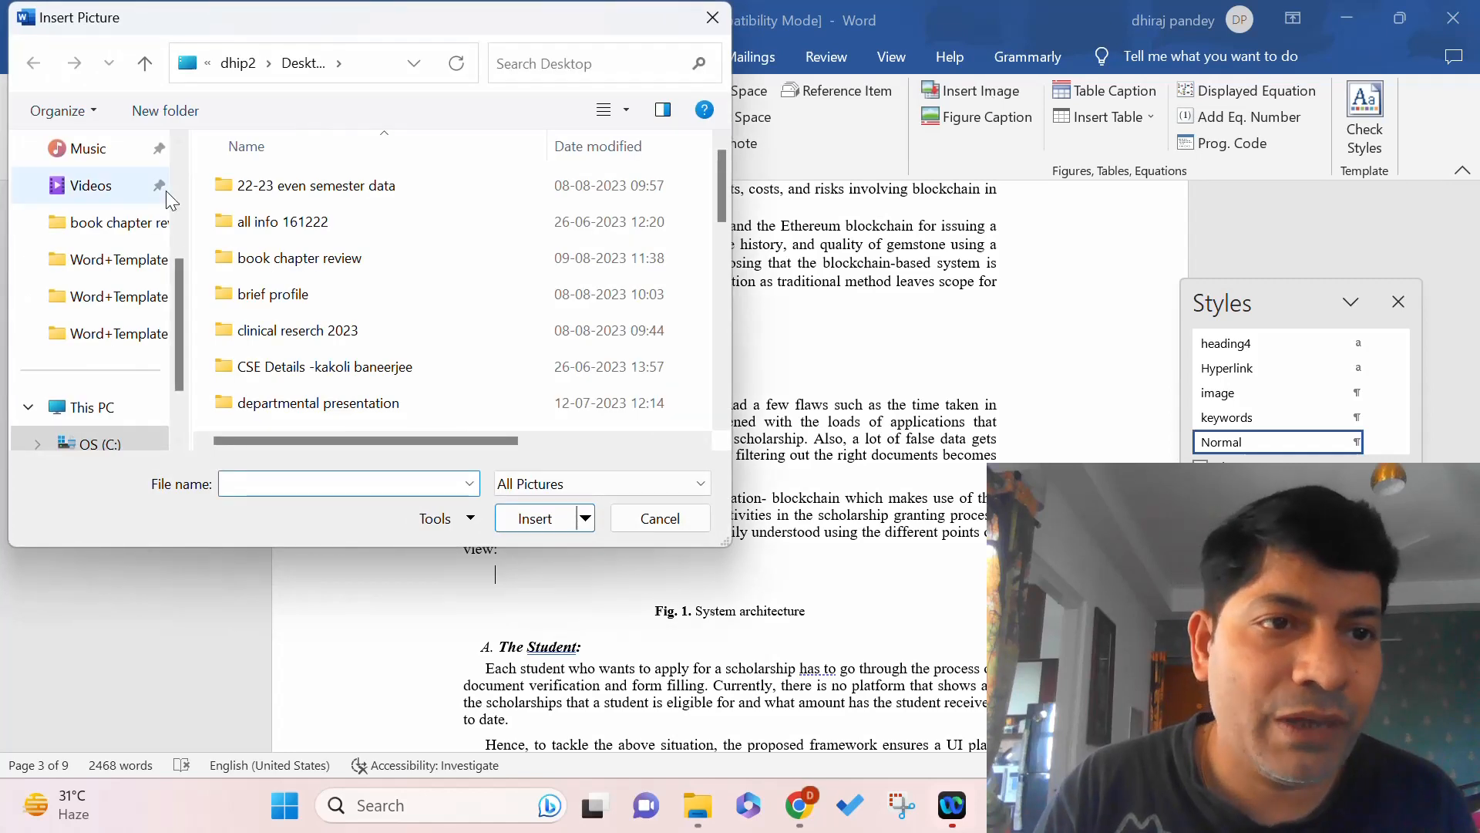
left_click_drag(178, 275, 183, 149)
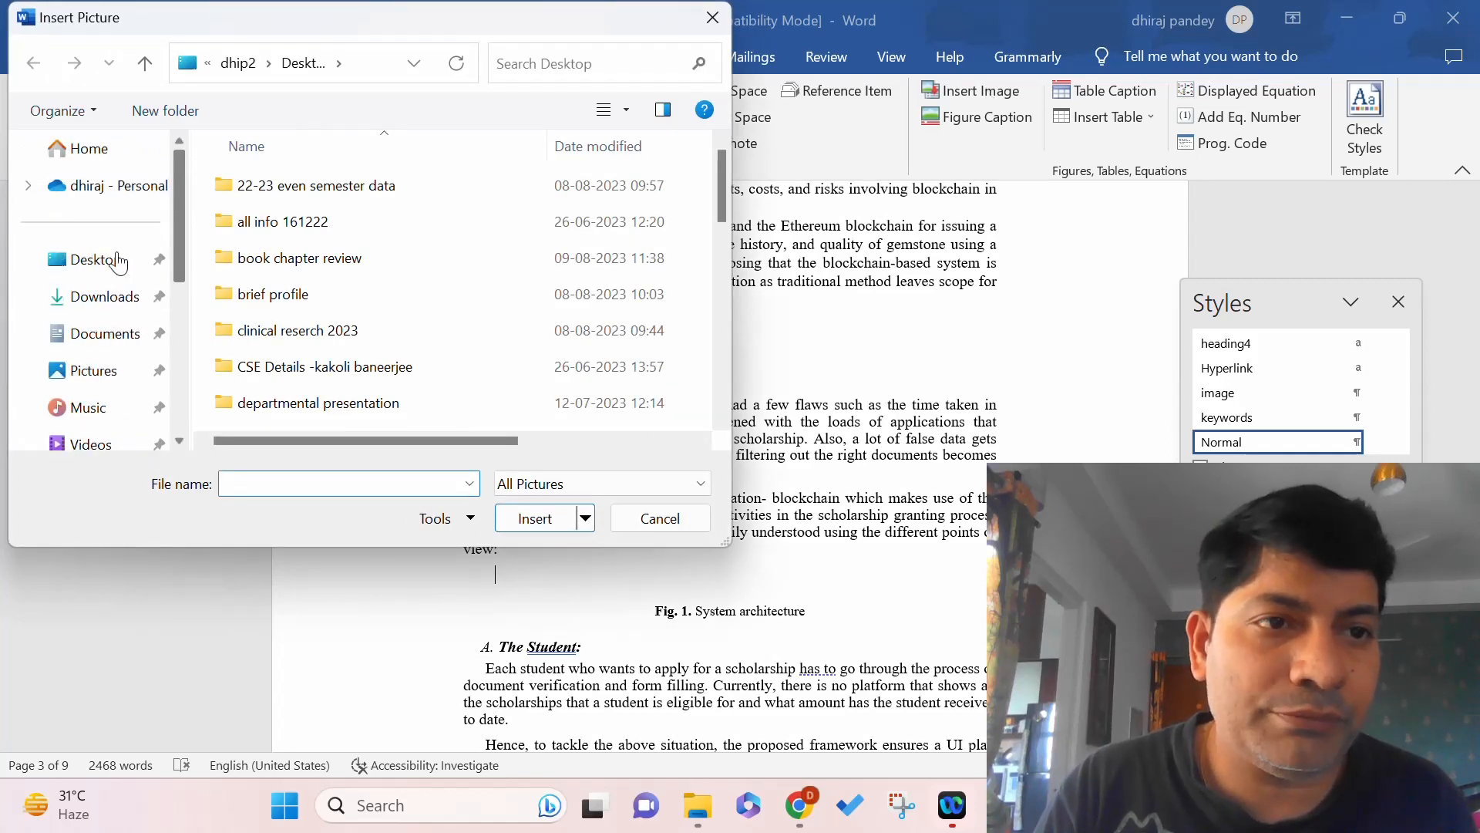
left_click(97, 259)
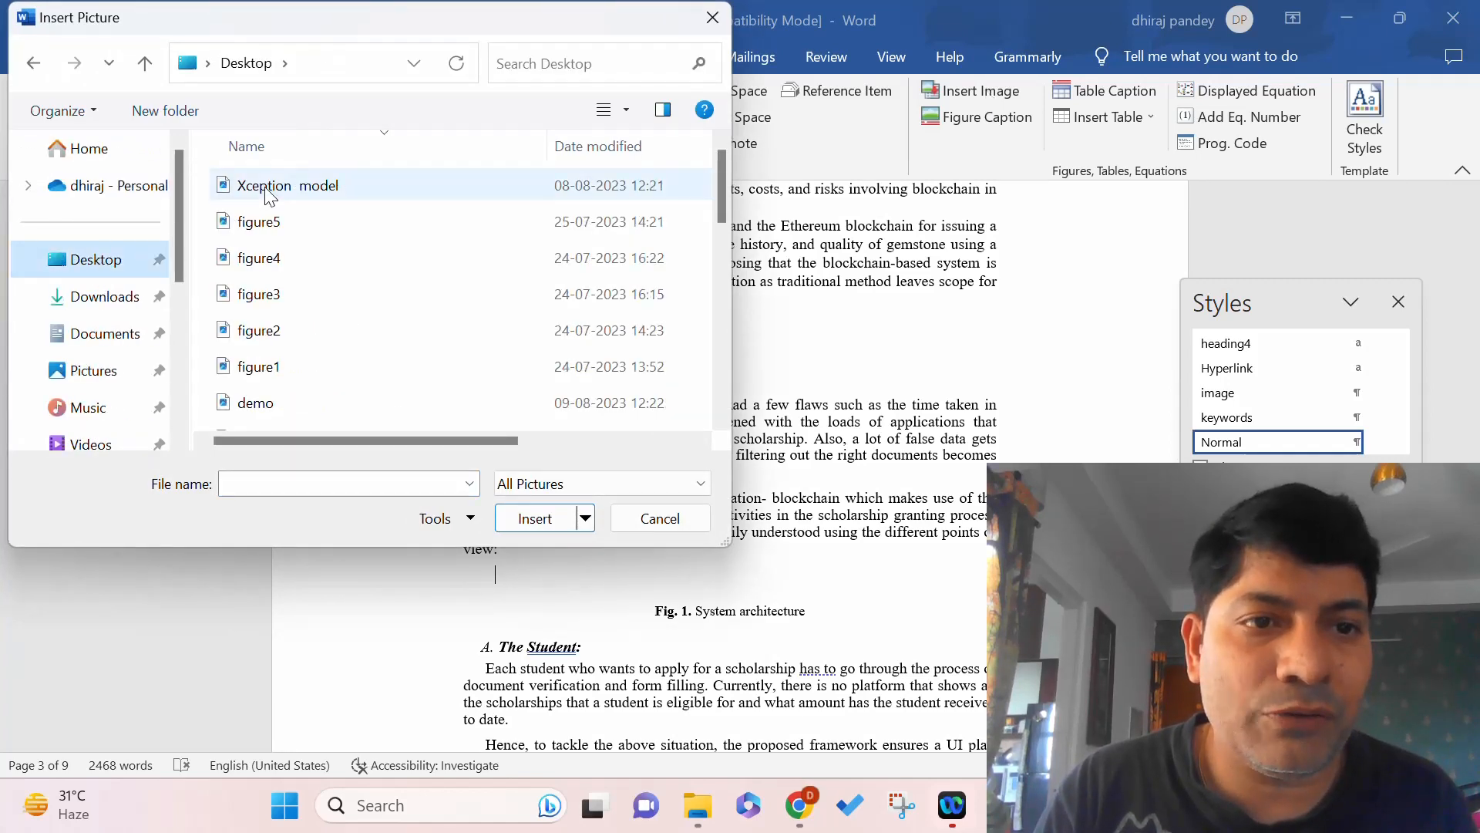
left_click(270, 408)
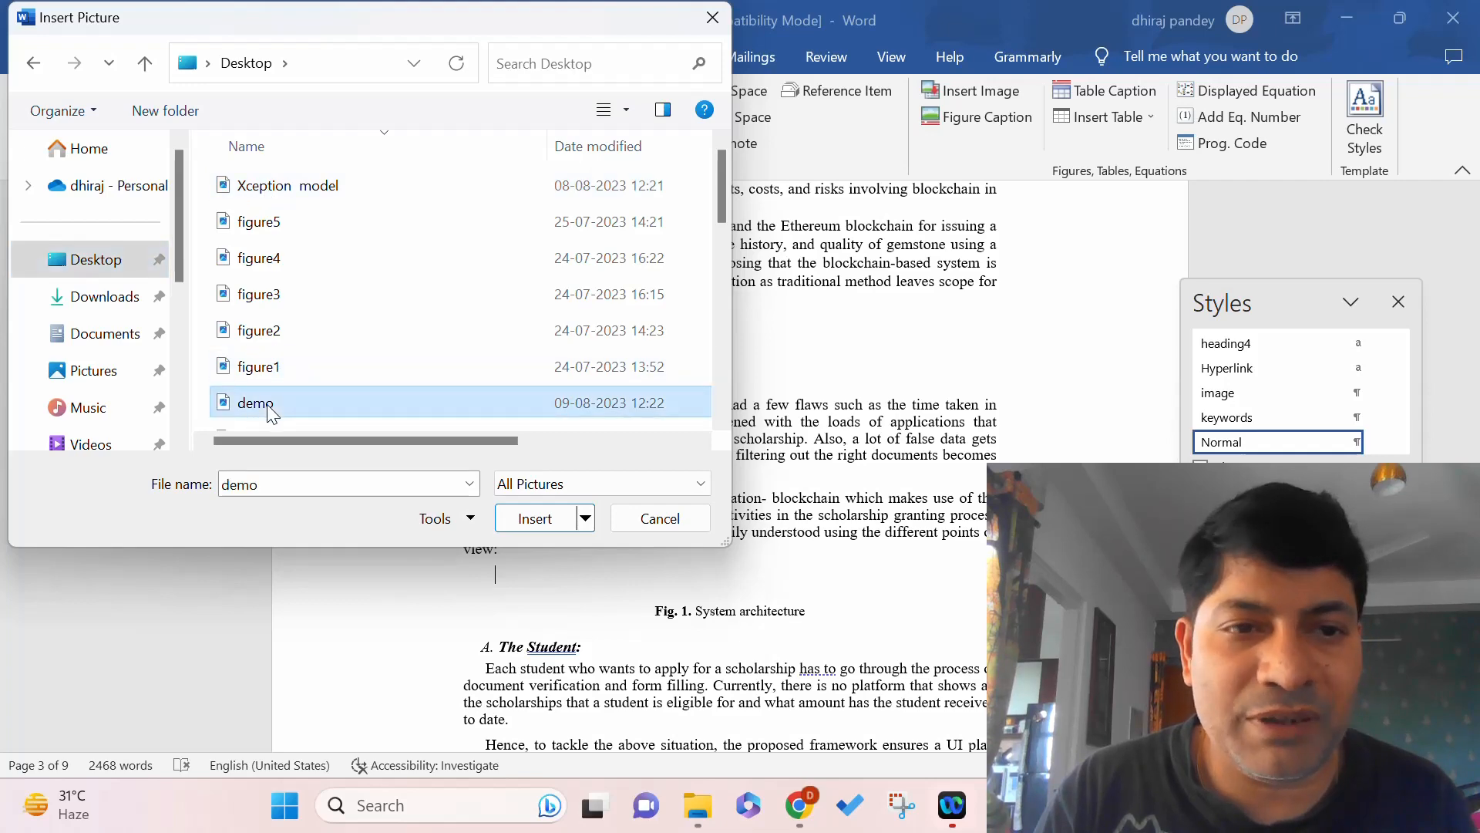
left_click(542, 523)
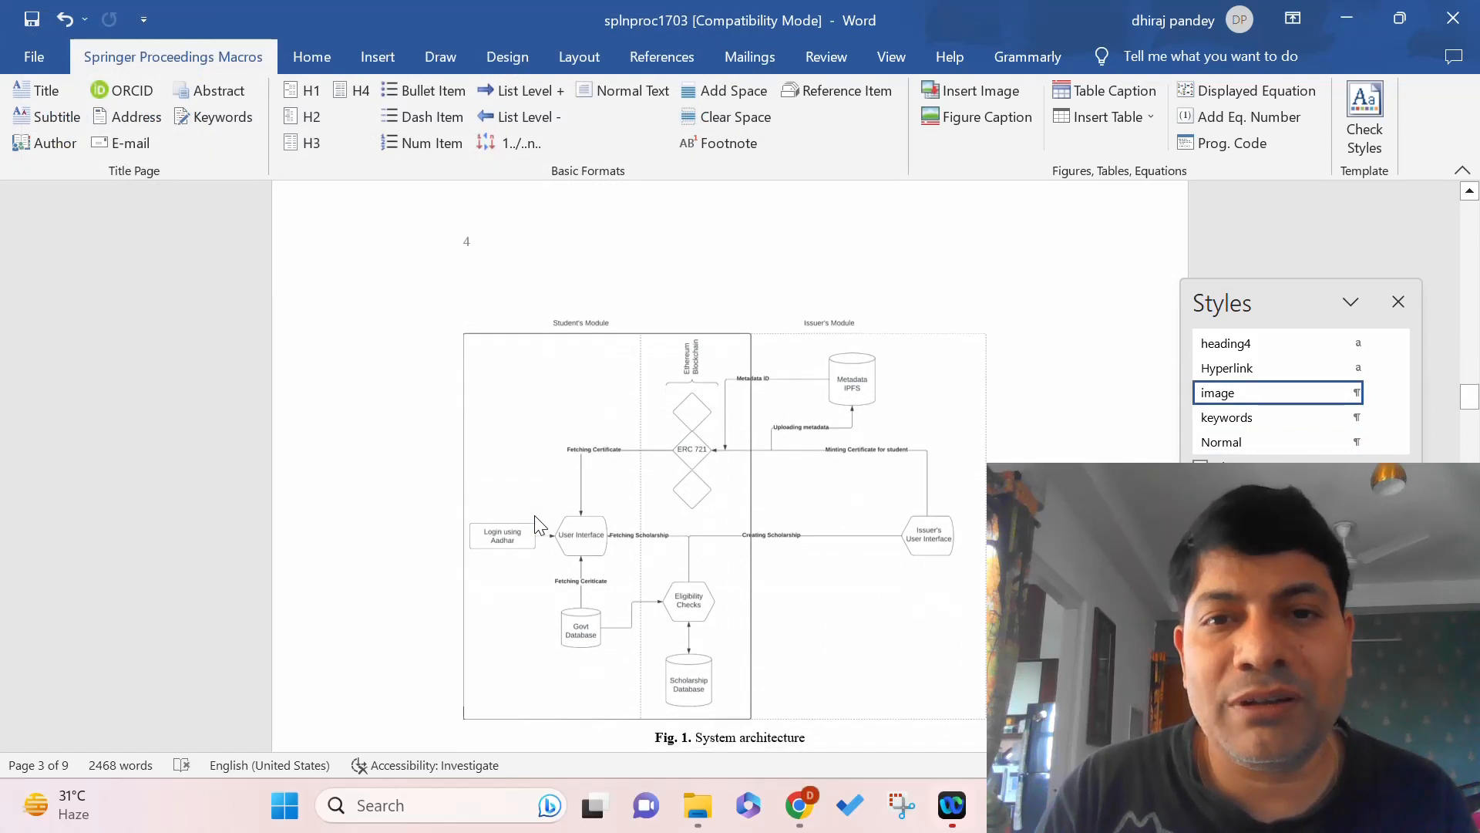
left_click(734, 550)
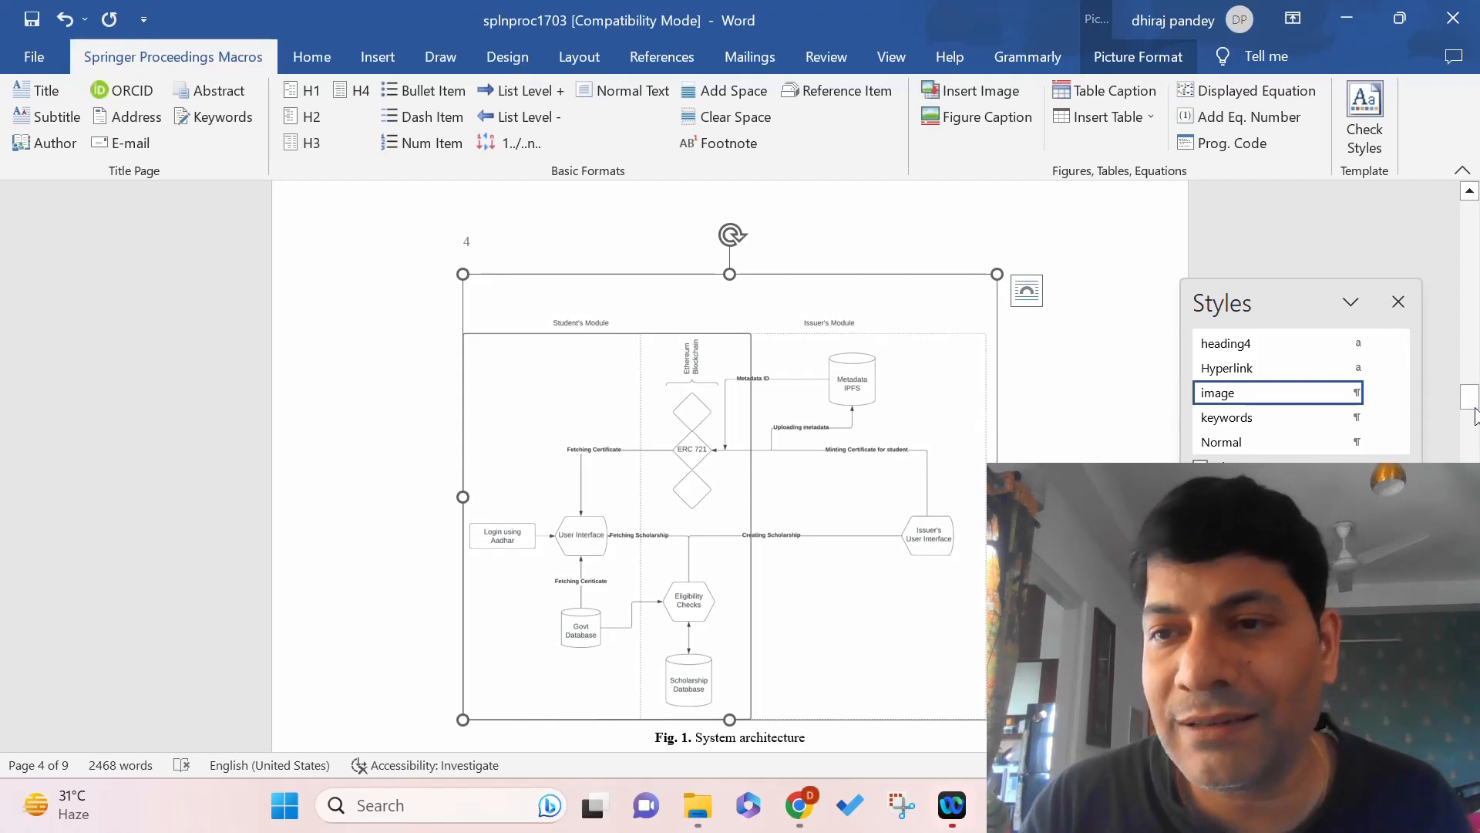
left_click_drag(1474, 416, 1475, 519)
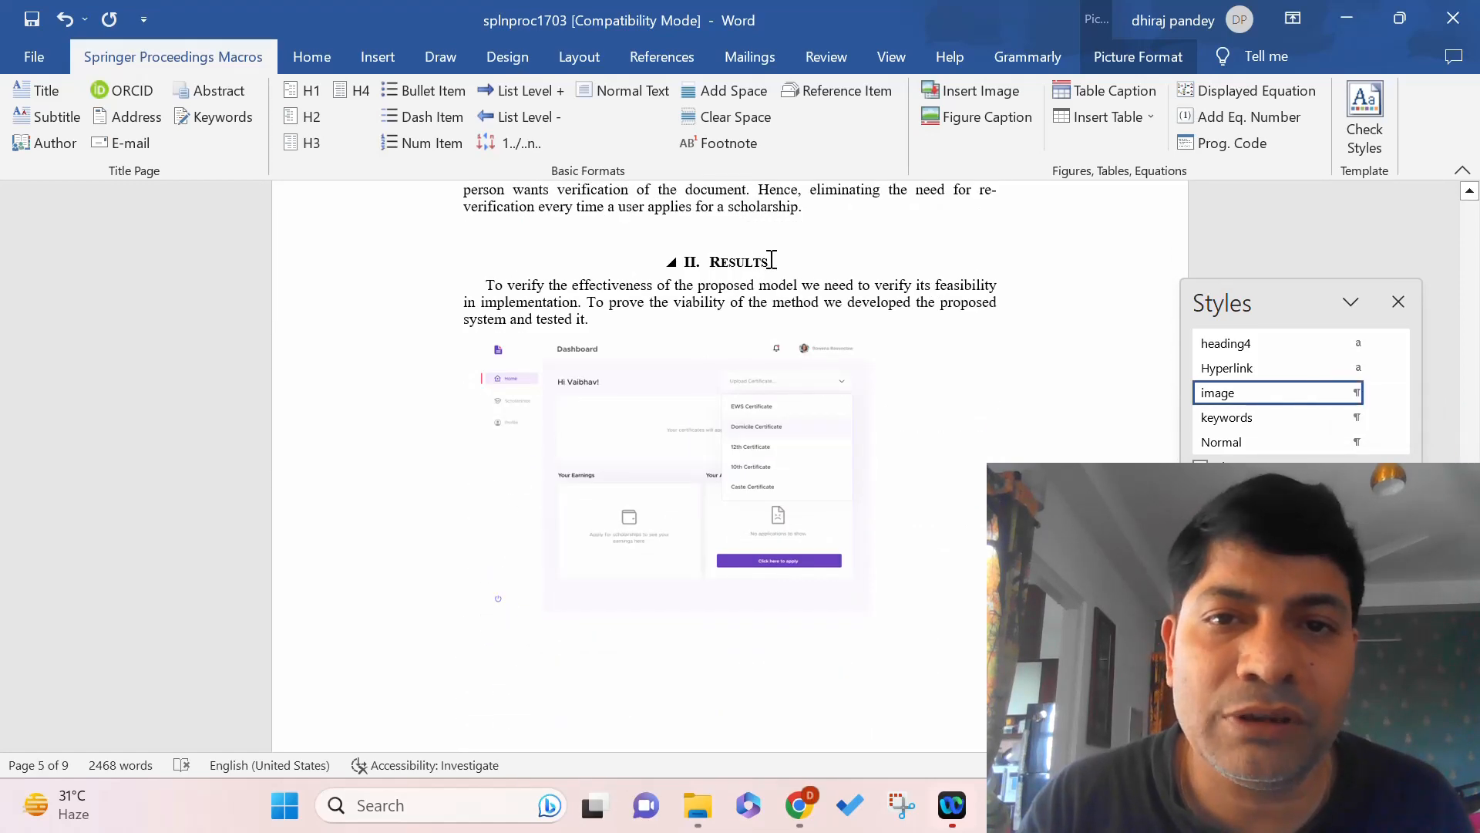
Apply the H1 macro to the RESULTS heading so it reads "4 Results".
left_click_drag(686, 270, 641, 269)
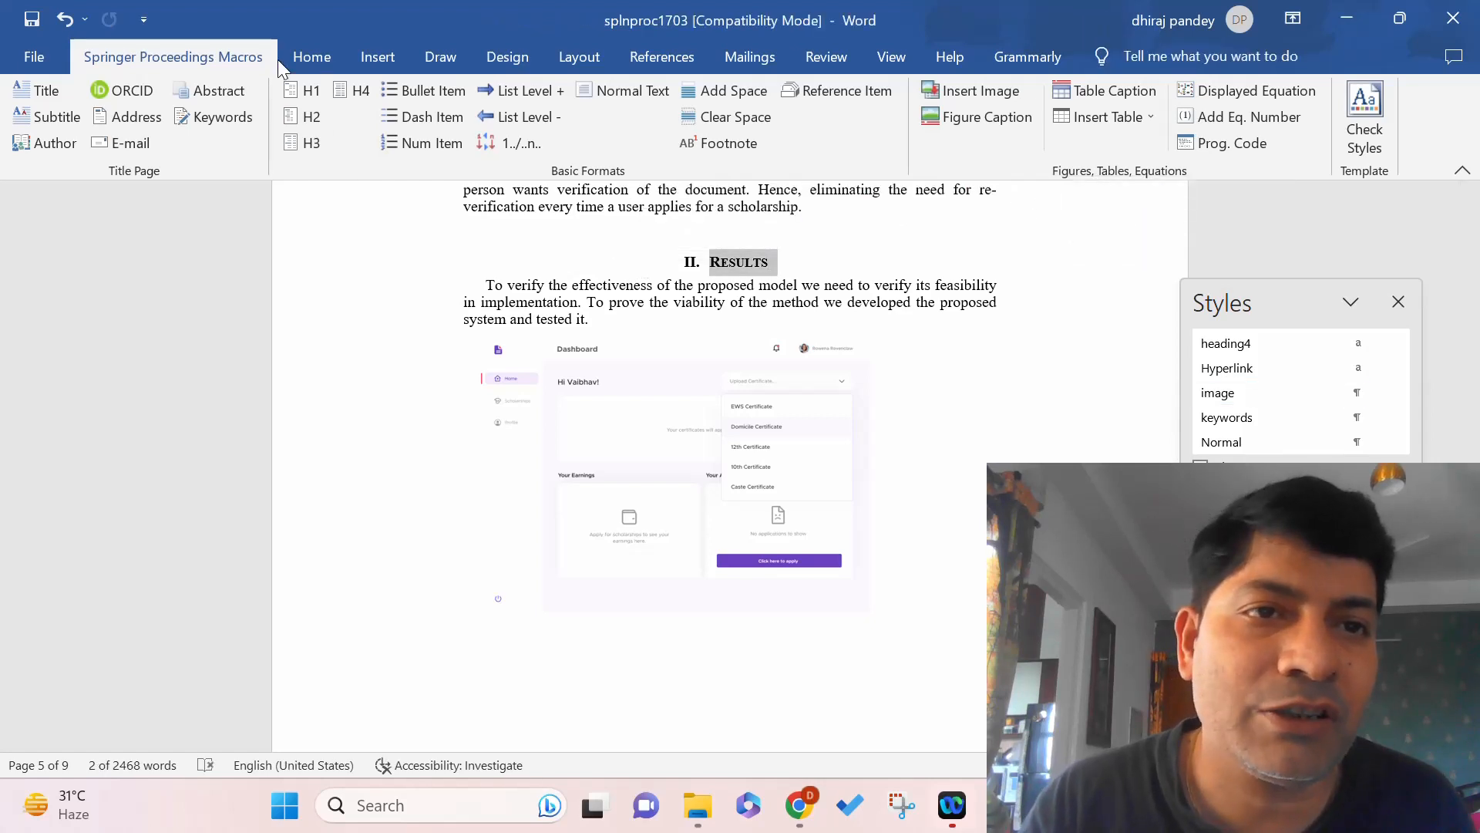
left_click(293, 93)
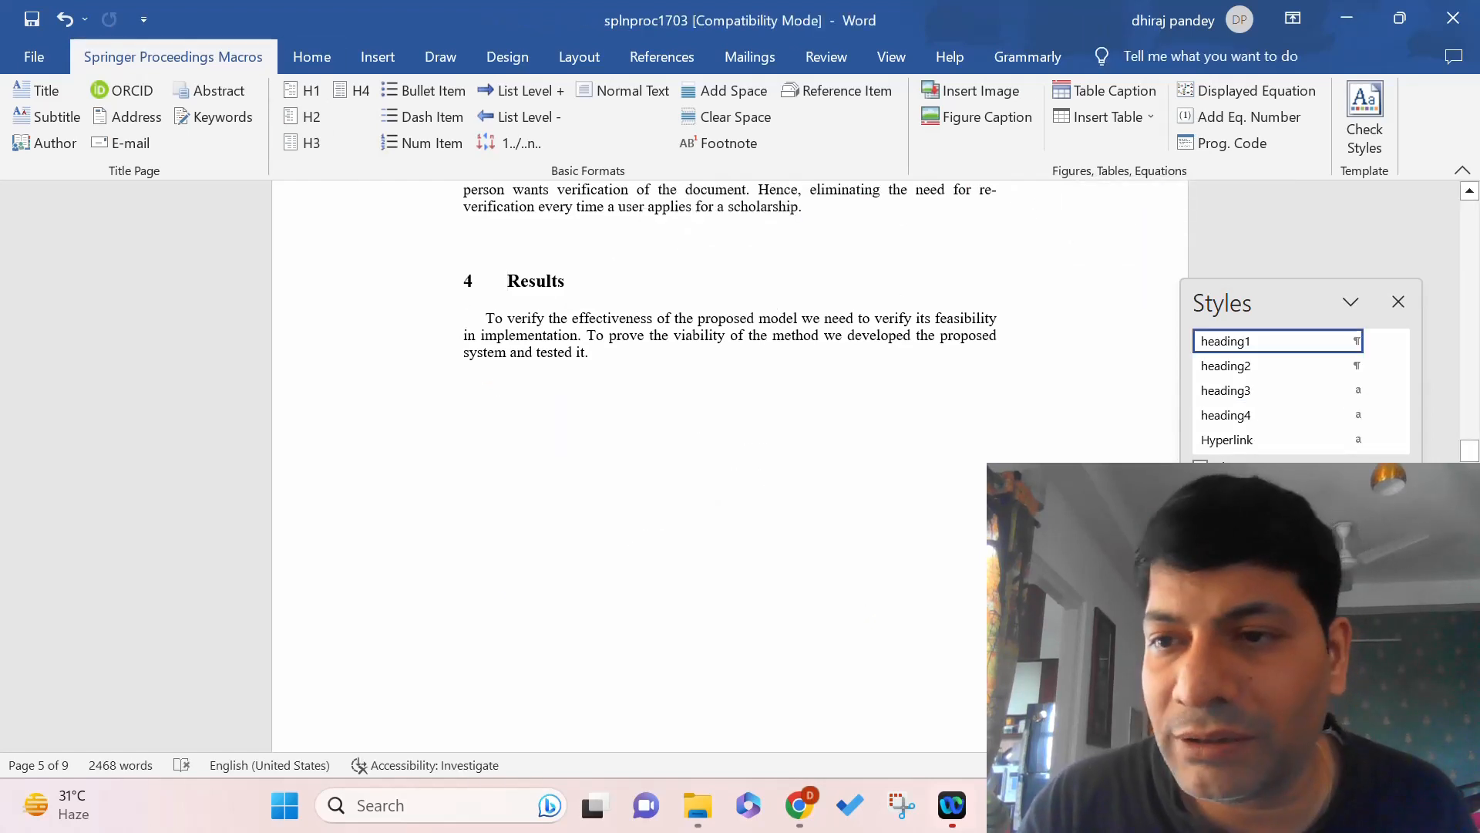
left_click_drag(1473, 460, 1474, 610)
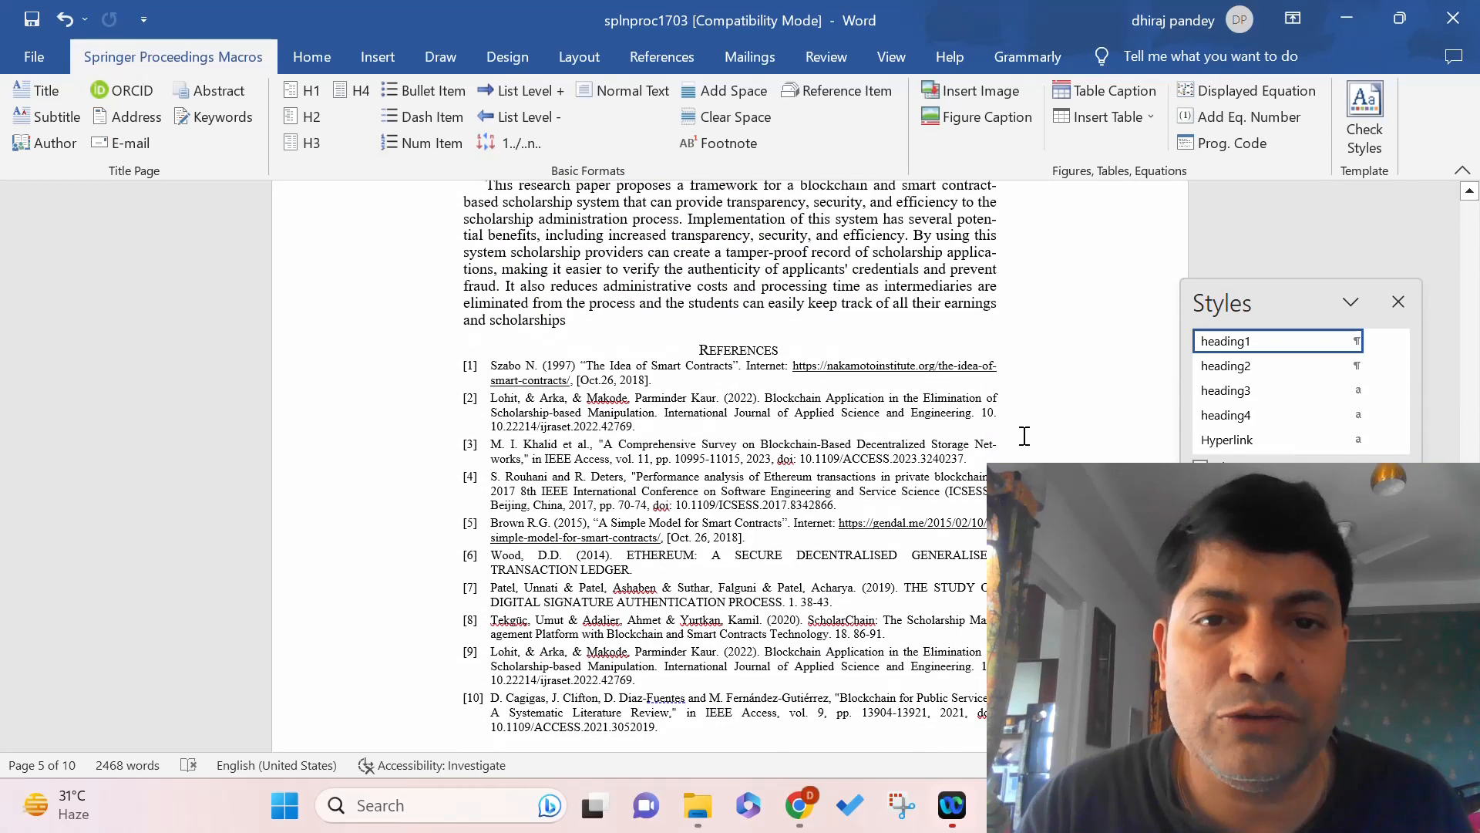
Make "References" a bold H1 heading with its section number undone, then select the reference entries.
left_click_drag(784, 351, 697, 352)
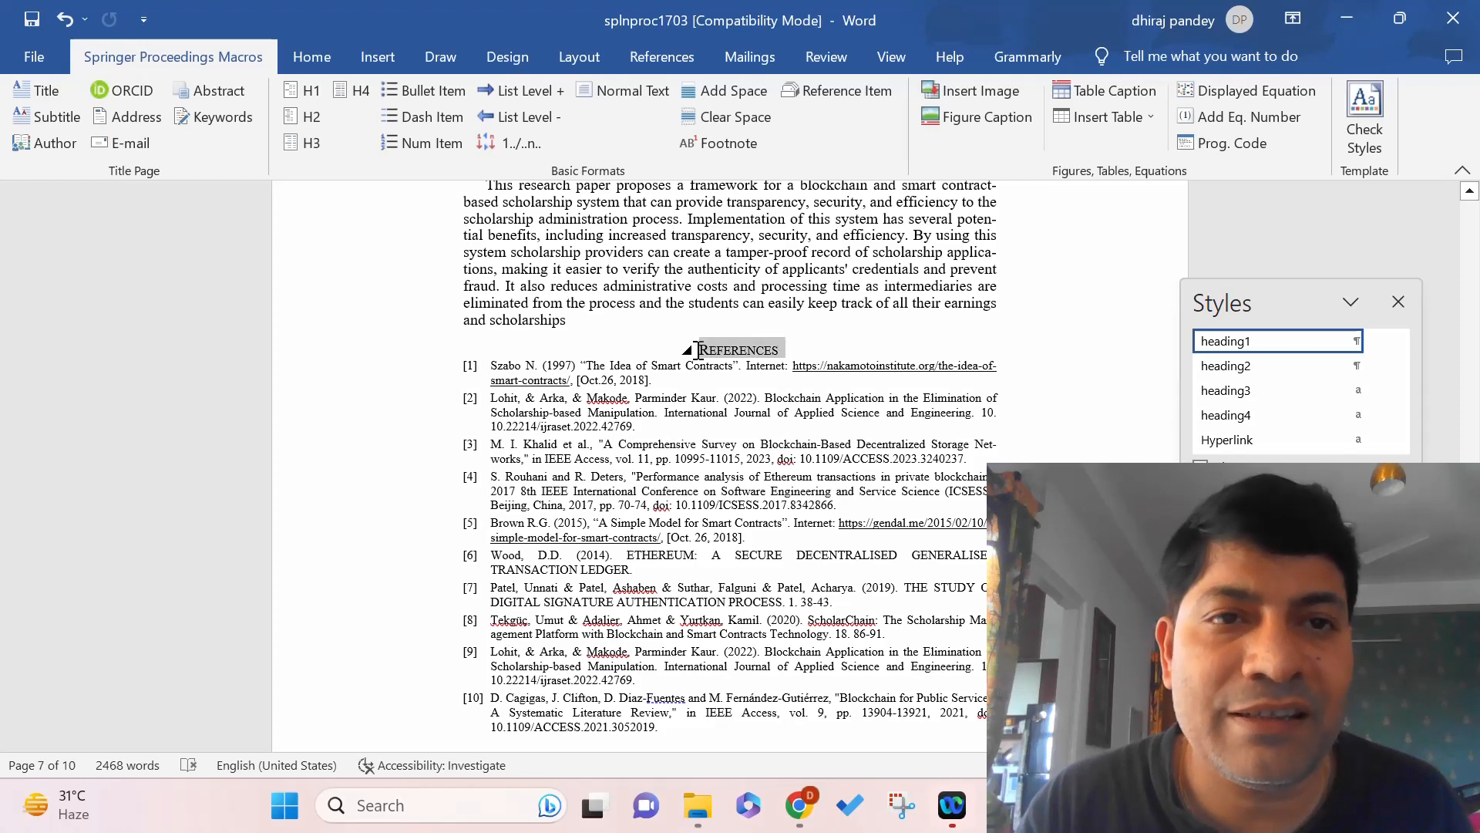
left_click(306, 91)
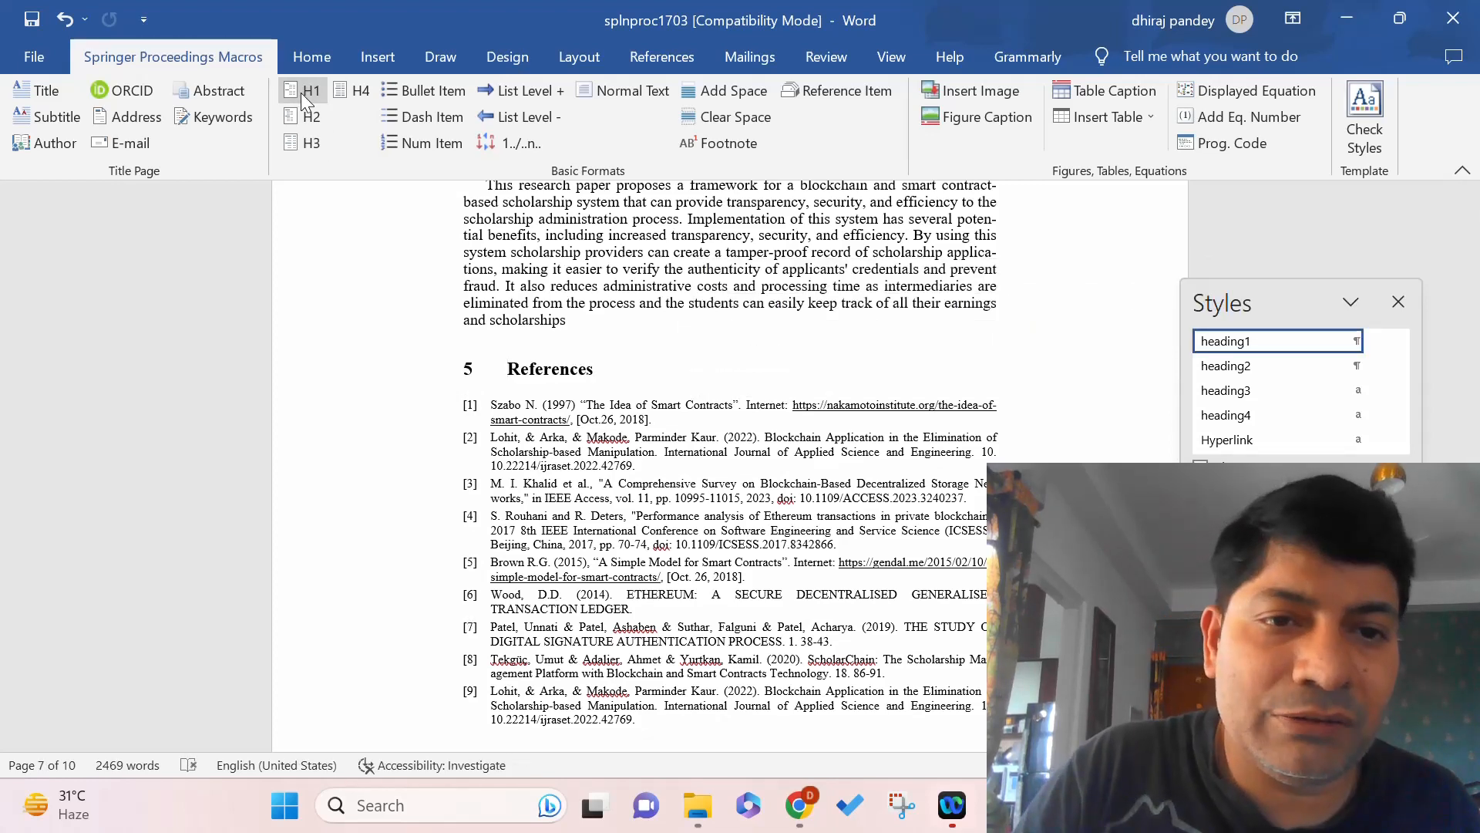
key("ctrl+z")
key("ctrl+z")
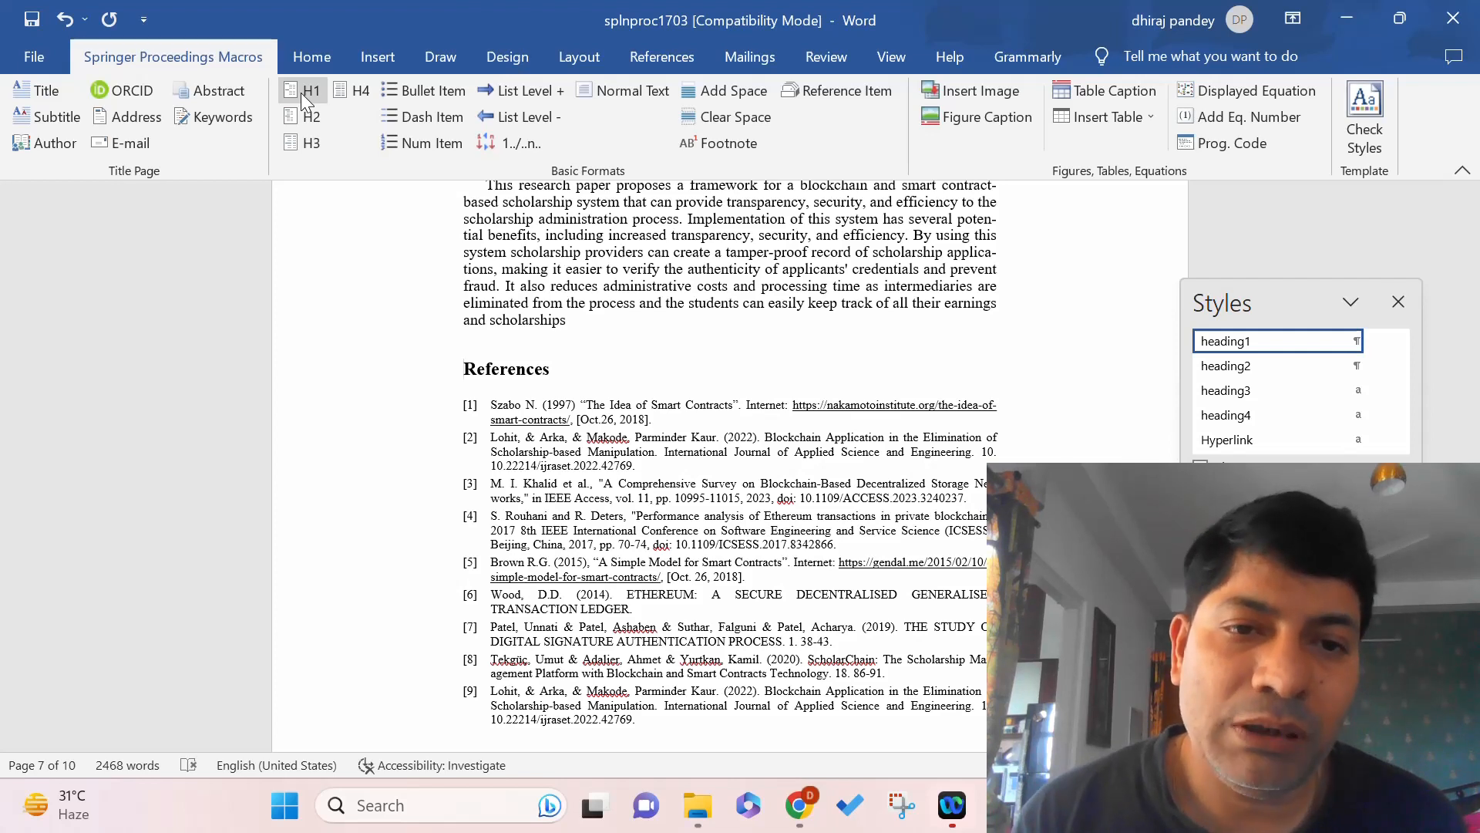
left_click_drag(491, 406, 686, 530)
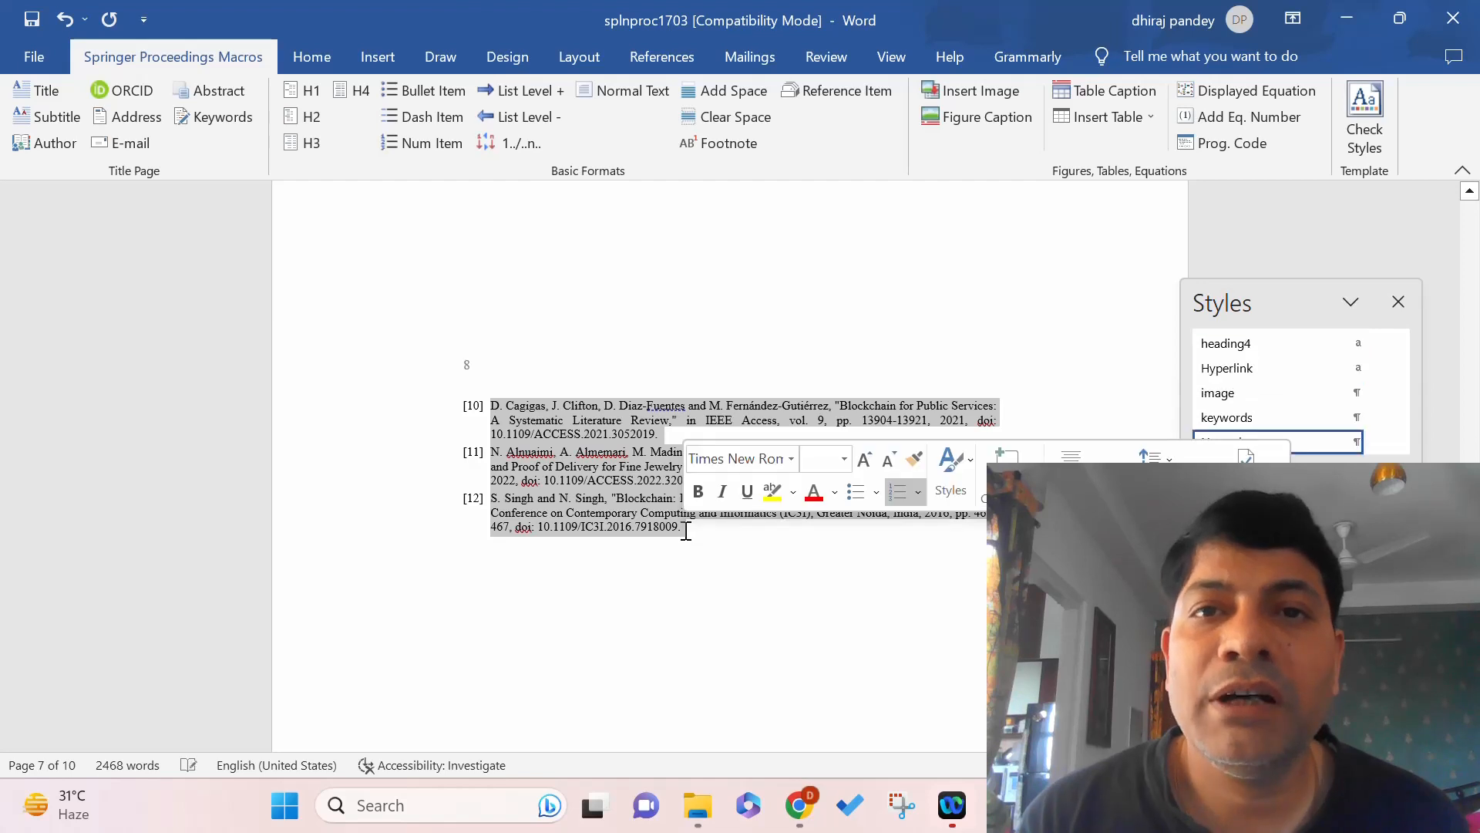
Apply the Reference Item style so the references are numbered 1.–12.
left_click(846, 90)
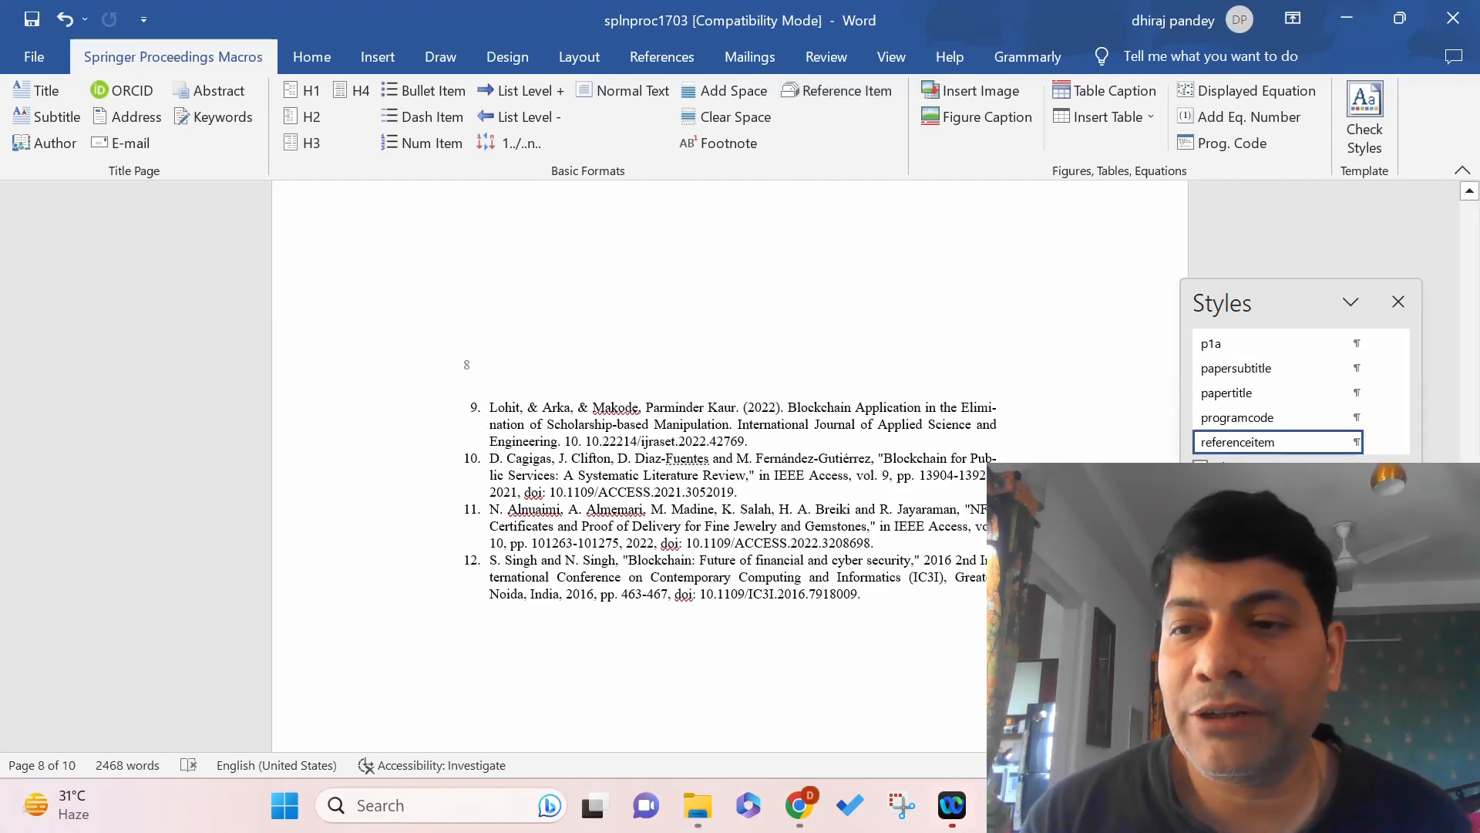
scroll(729, 466, "up", 8)
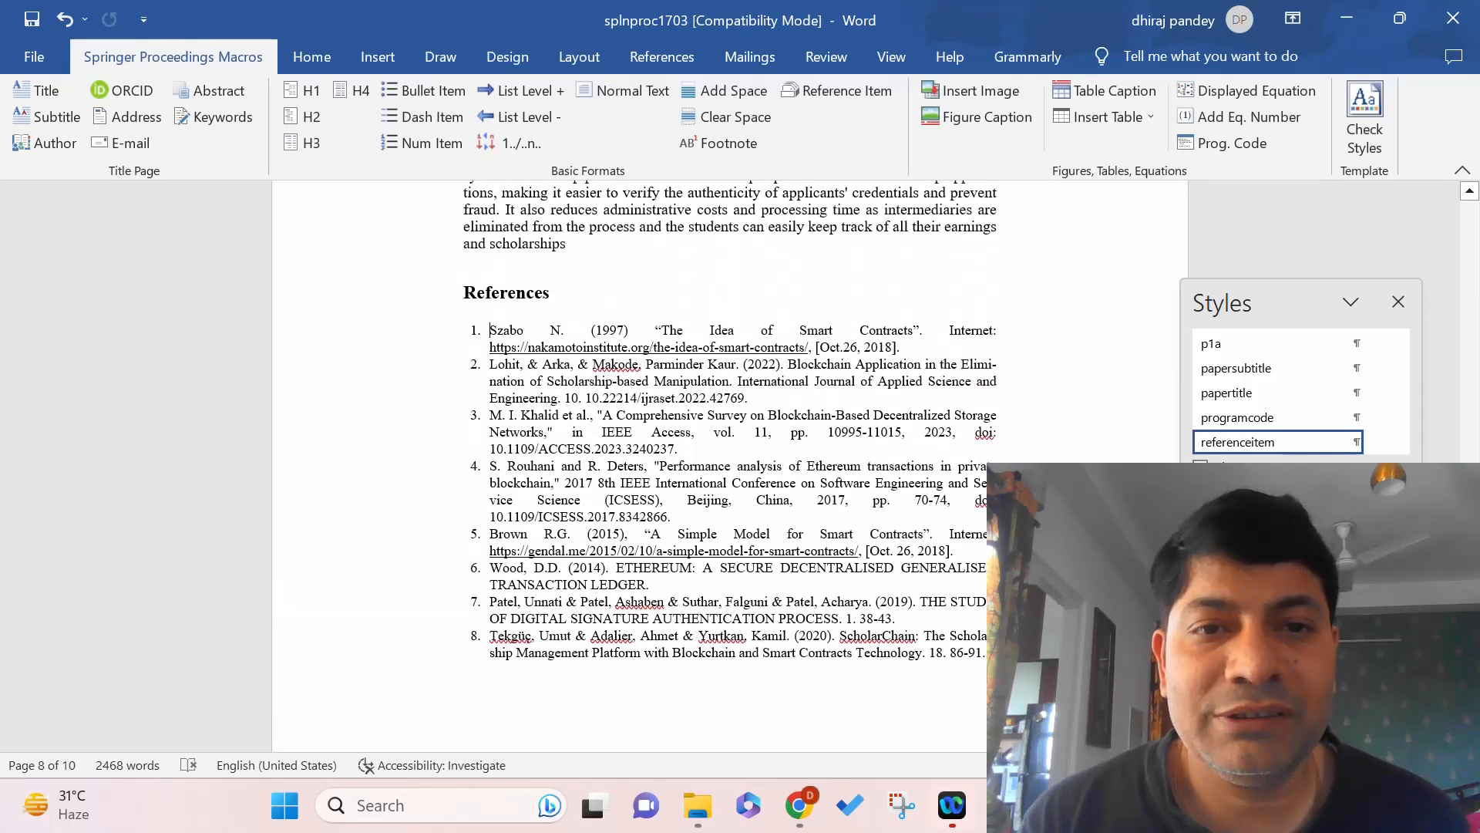
scroll(906, 357, "down", 1)
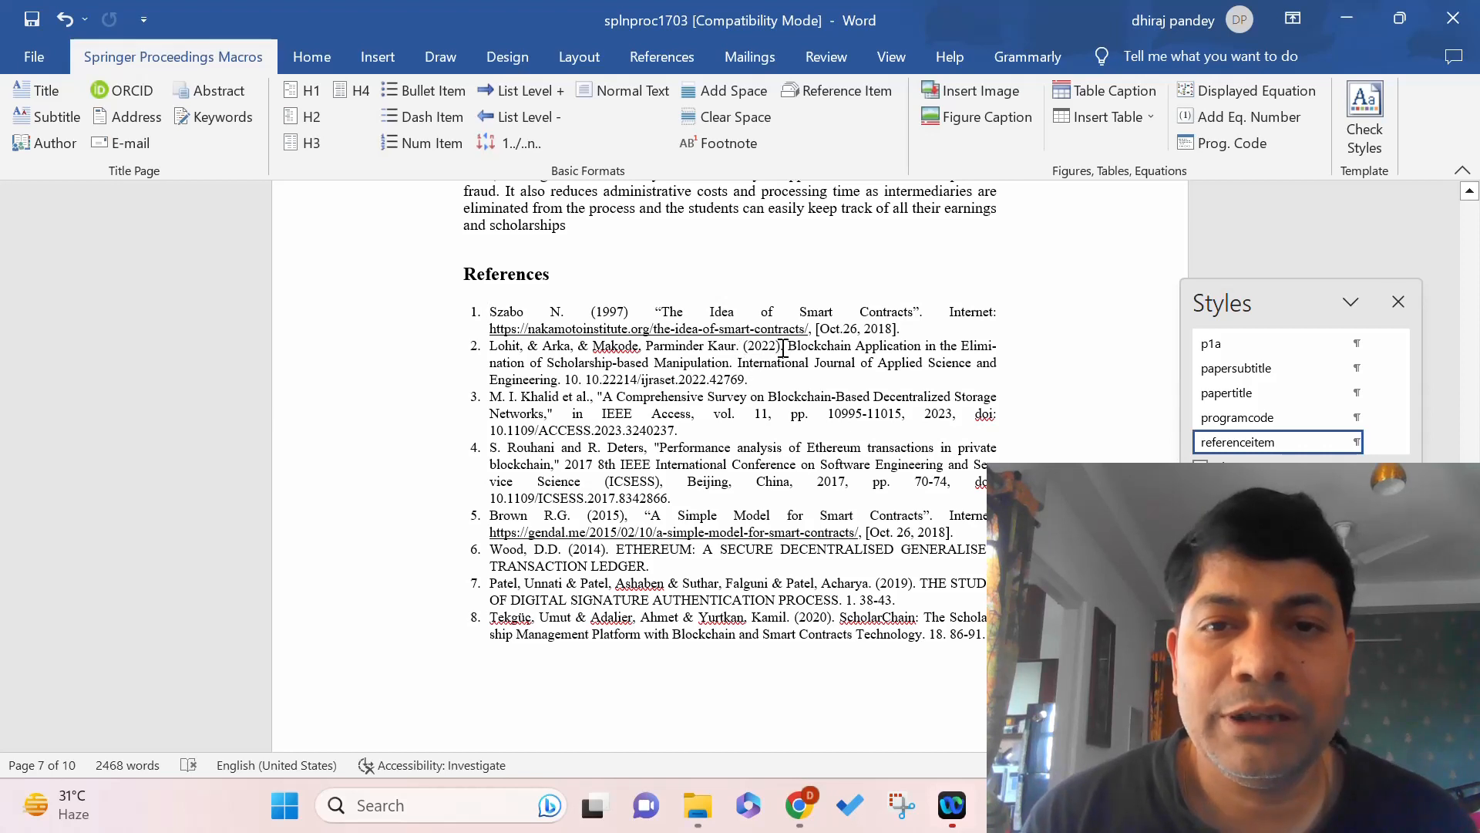
Move reference 2's year "(2022)." to the end of its entry, after "42769.".
left_click_drag(783, 349, 763, 344)
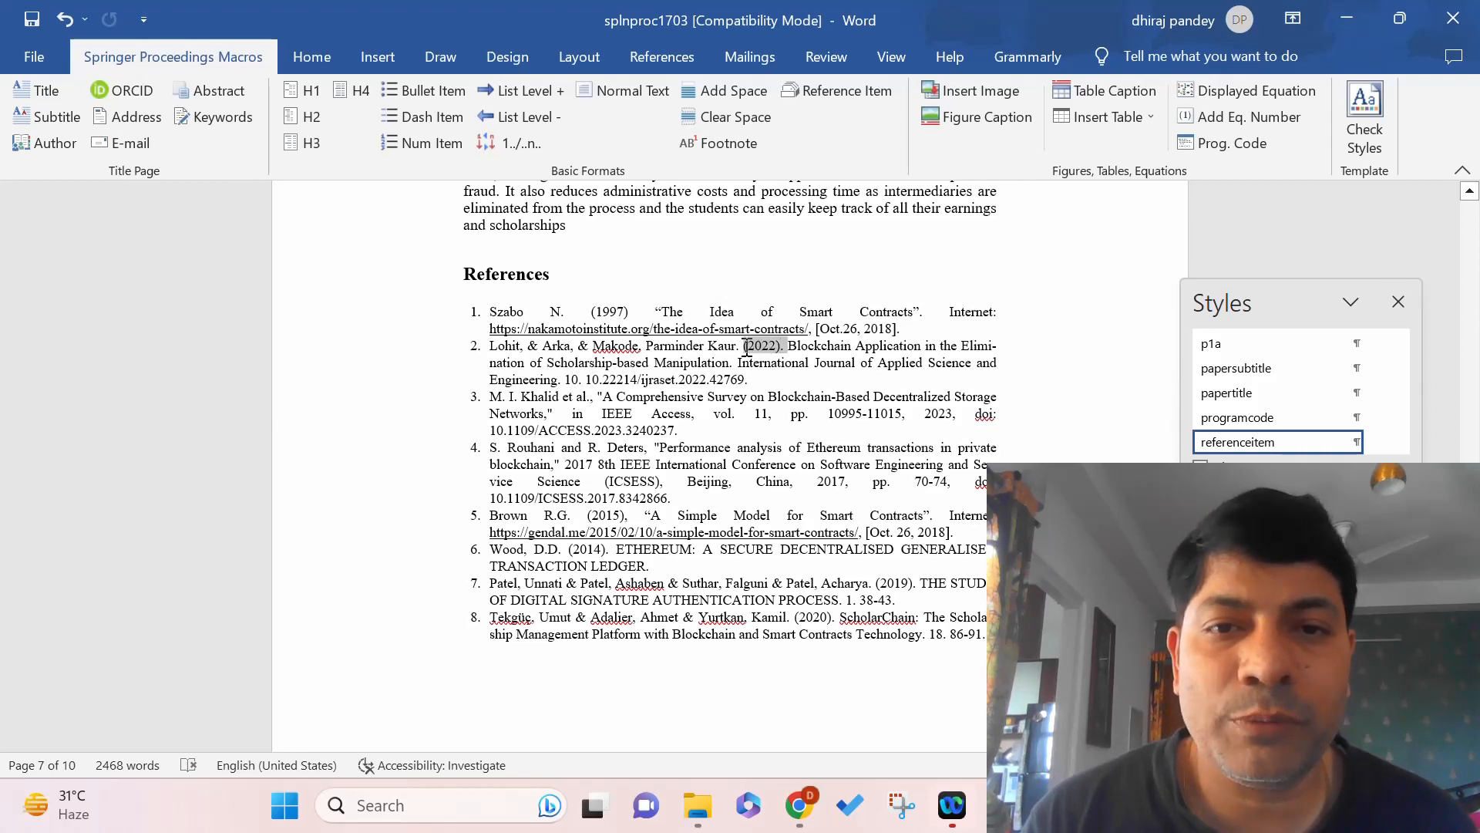
key("Delete")
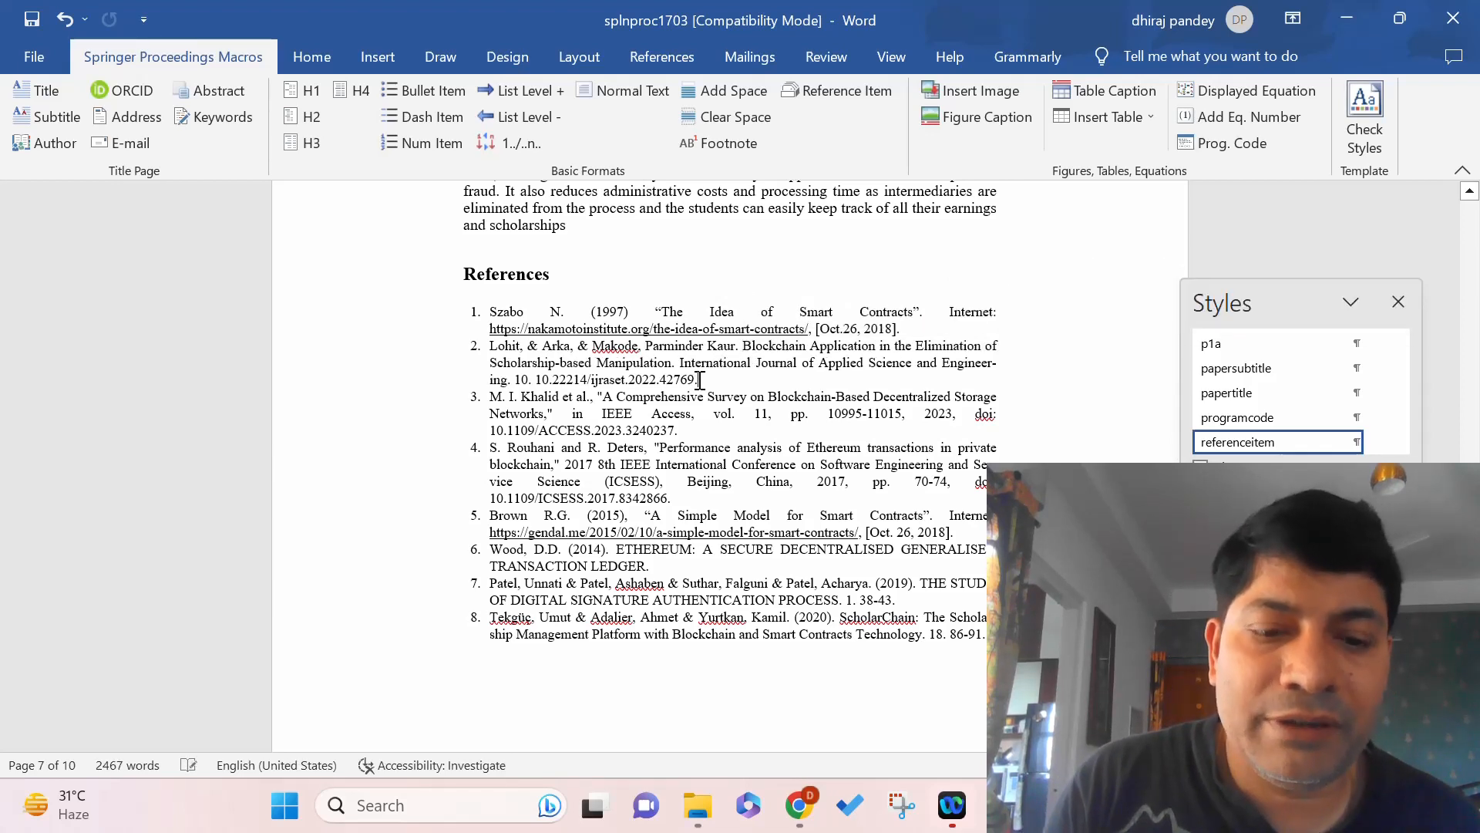
key("ctrl+z")
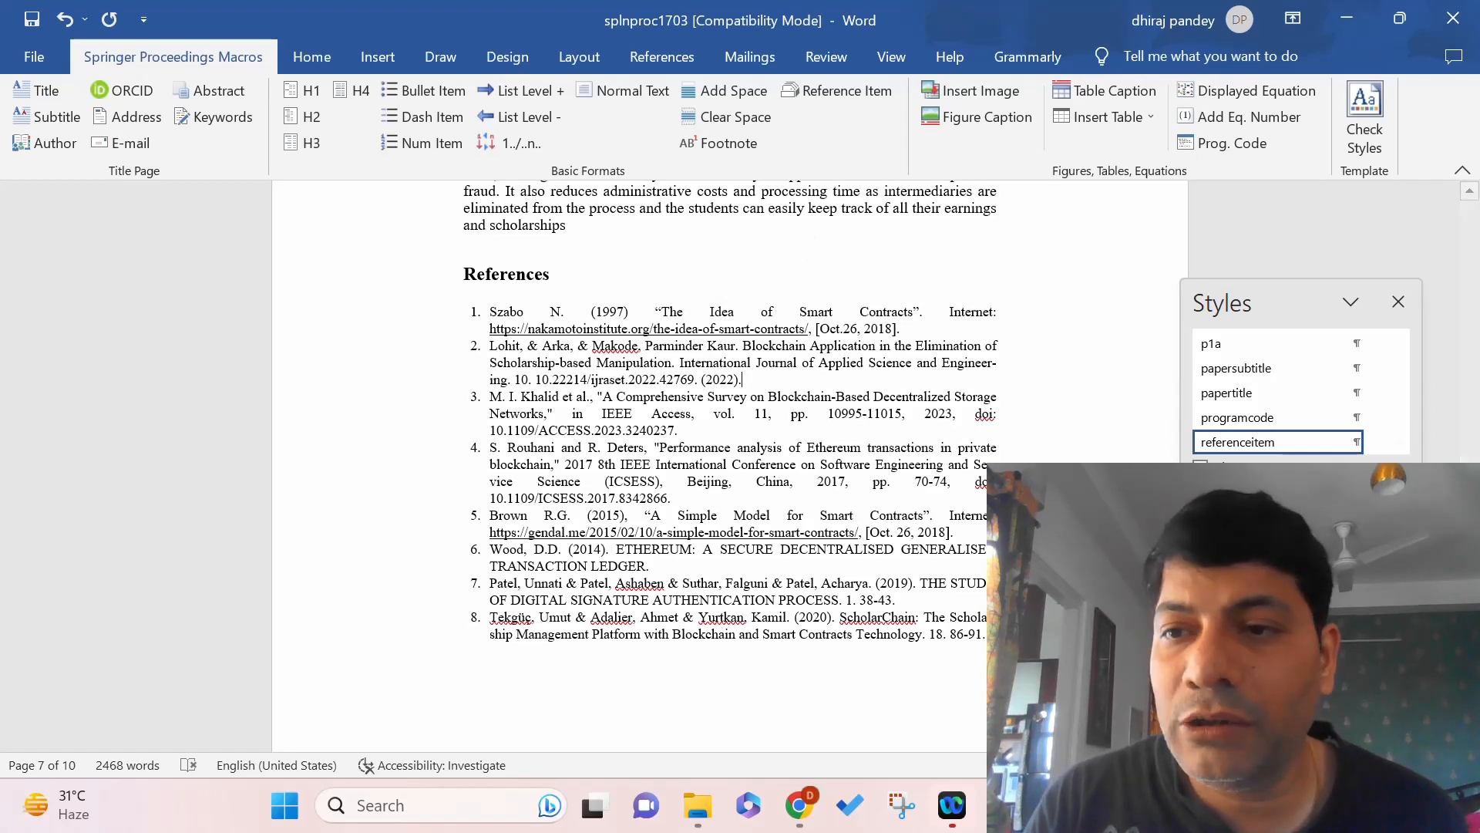
scroll(730, 463, "down", 8)
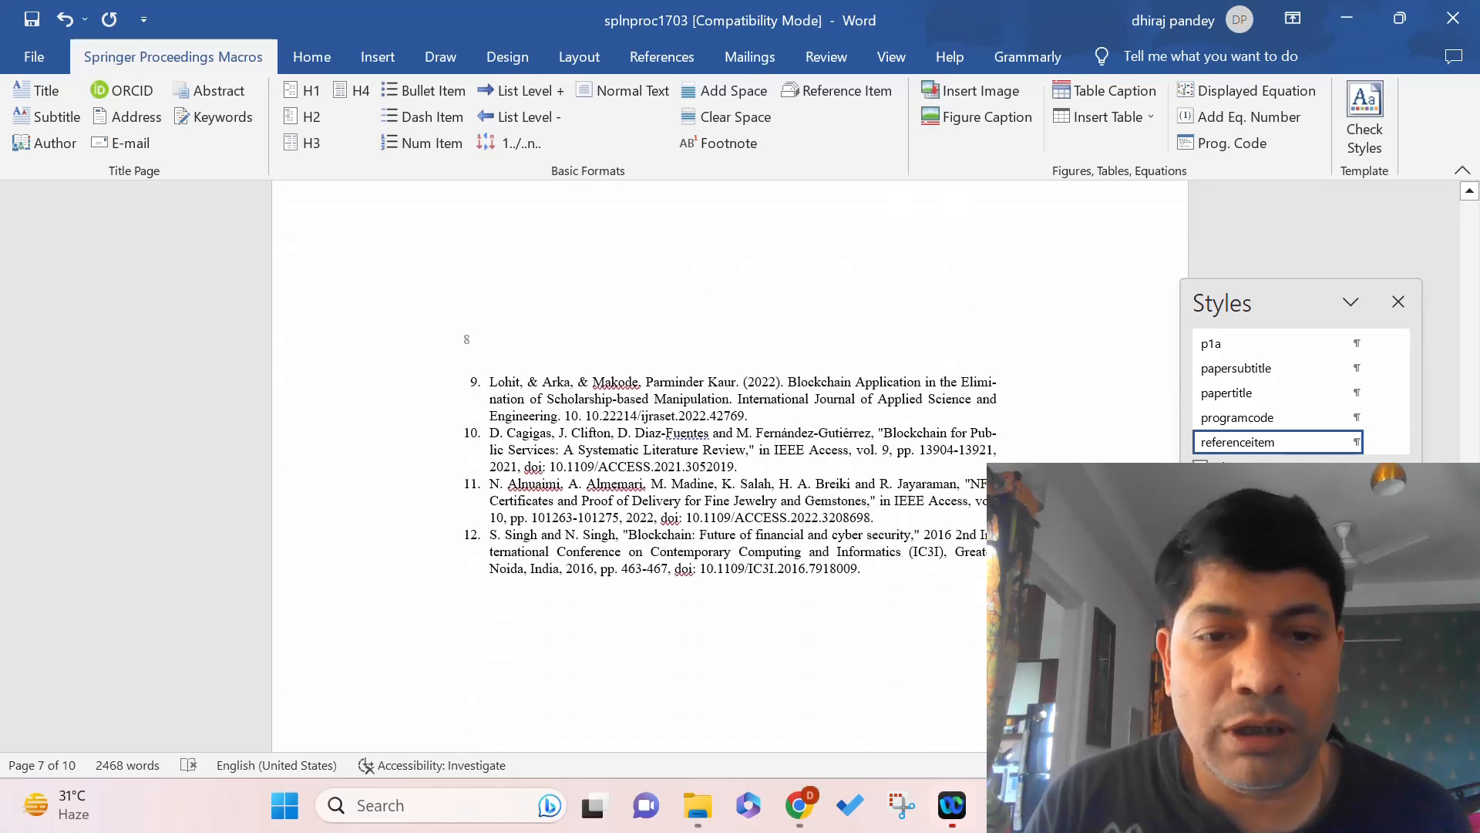
Return to the paper's title page and close the Styles pane.
scroll(730, 462, "up", 15)
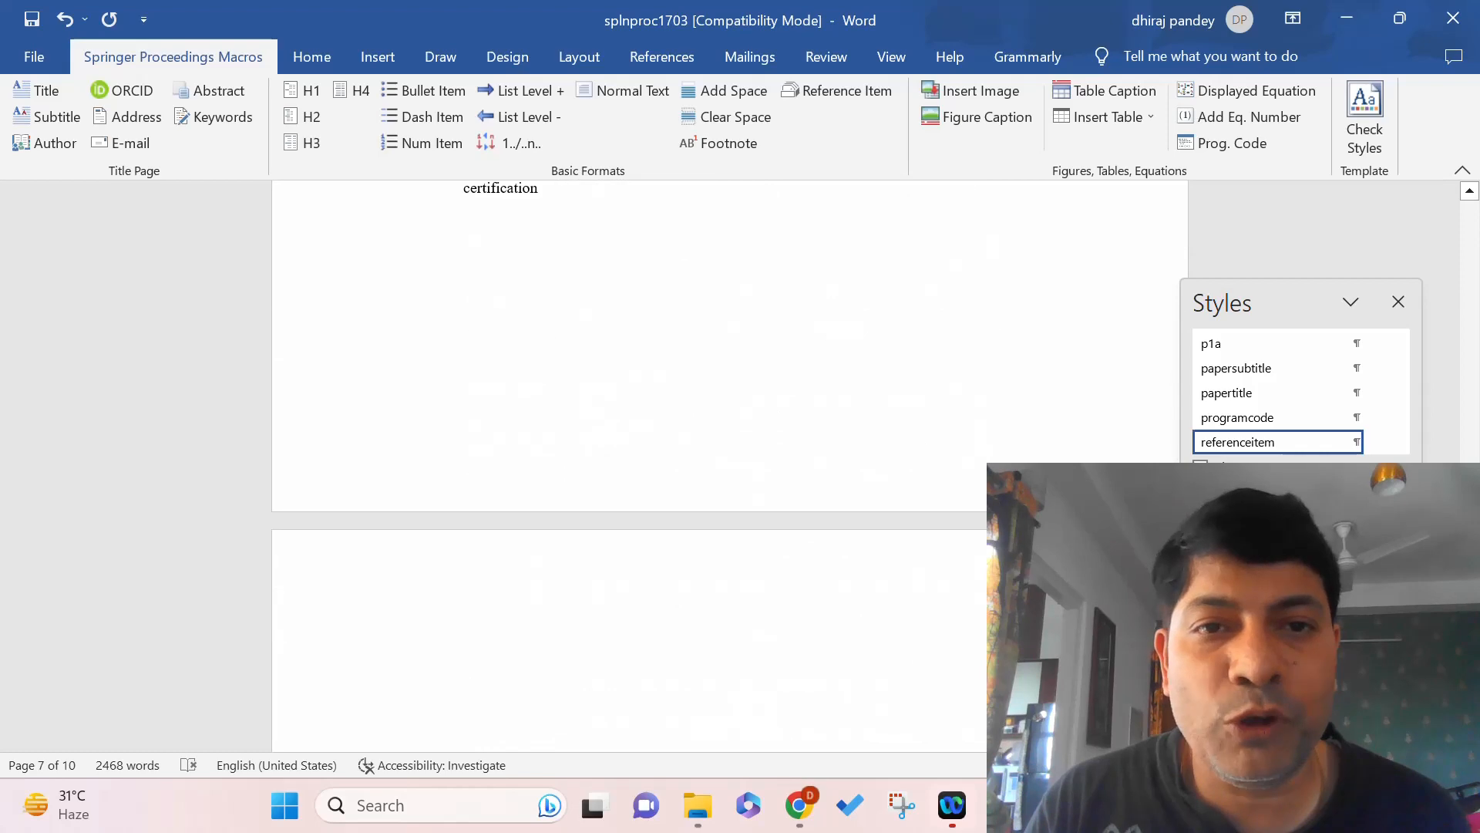
scroll(730, 462, "up", 10)
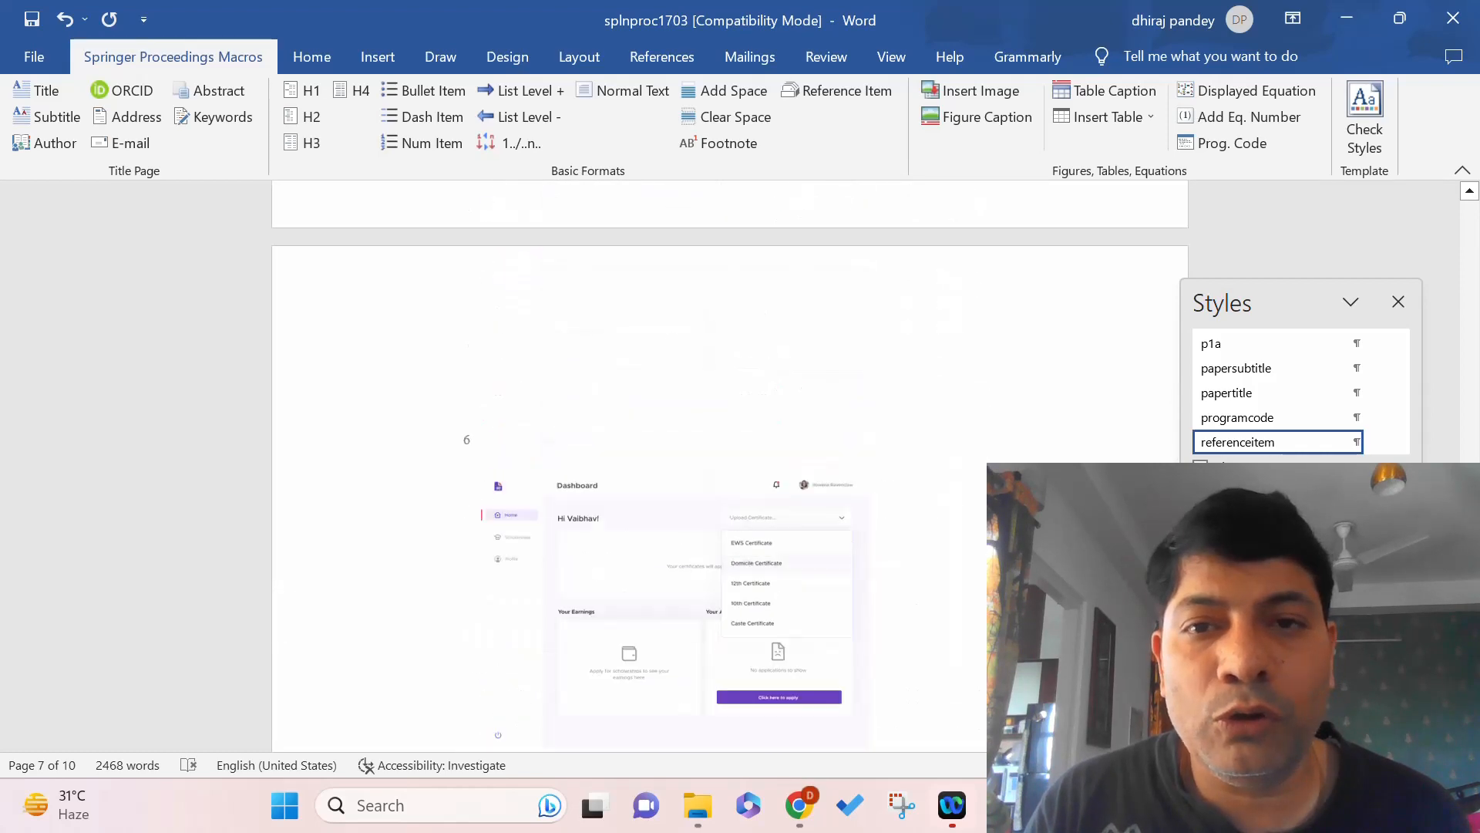
left_click_drag(1472, 457, 1475, 202)
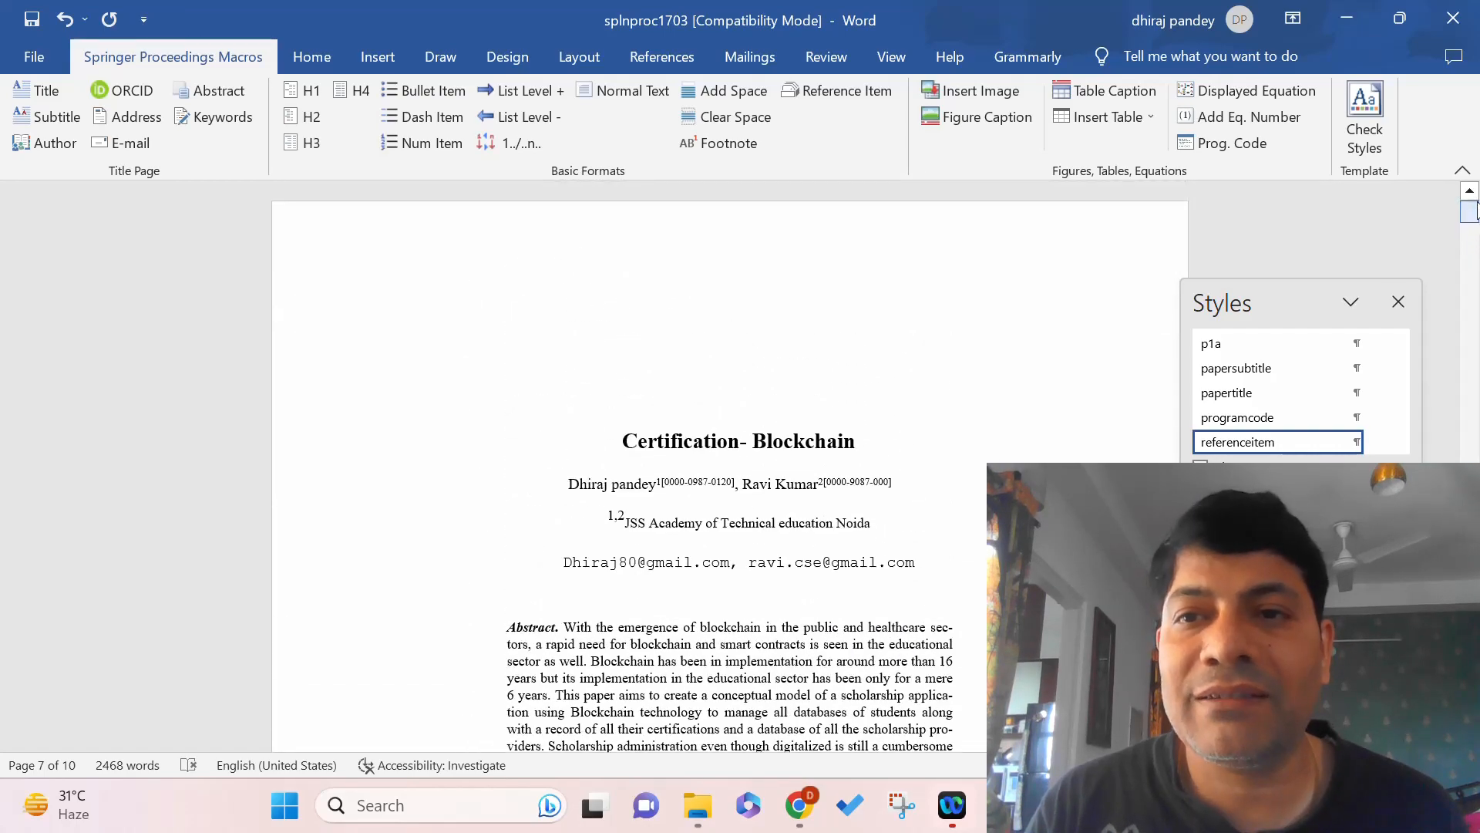
left_click(1397, 300)
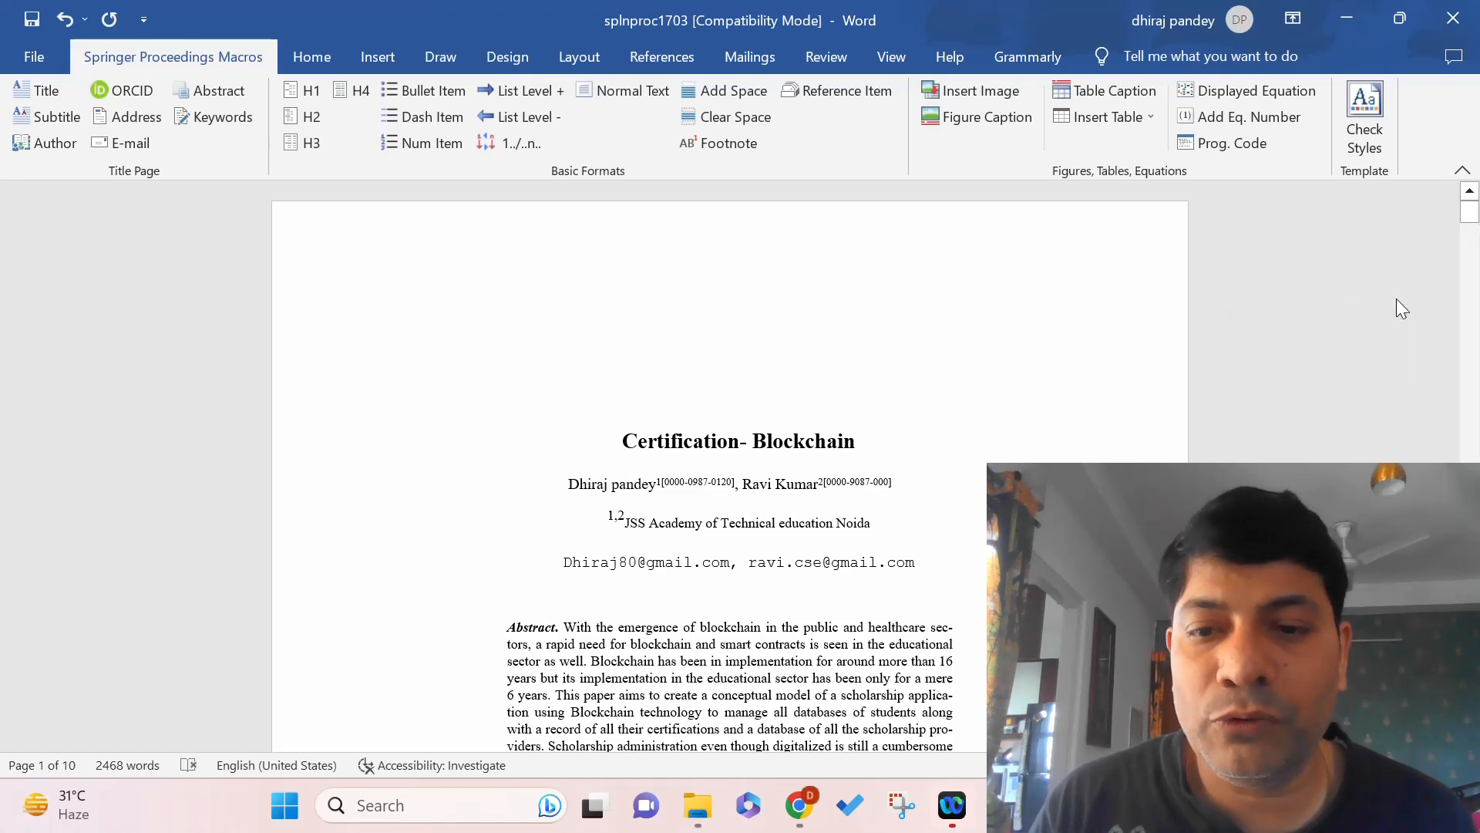